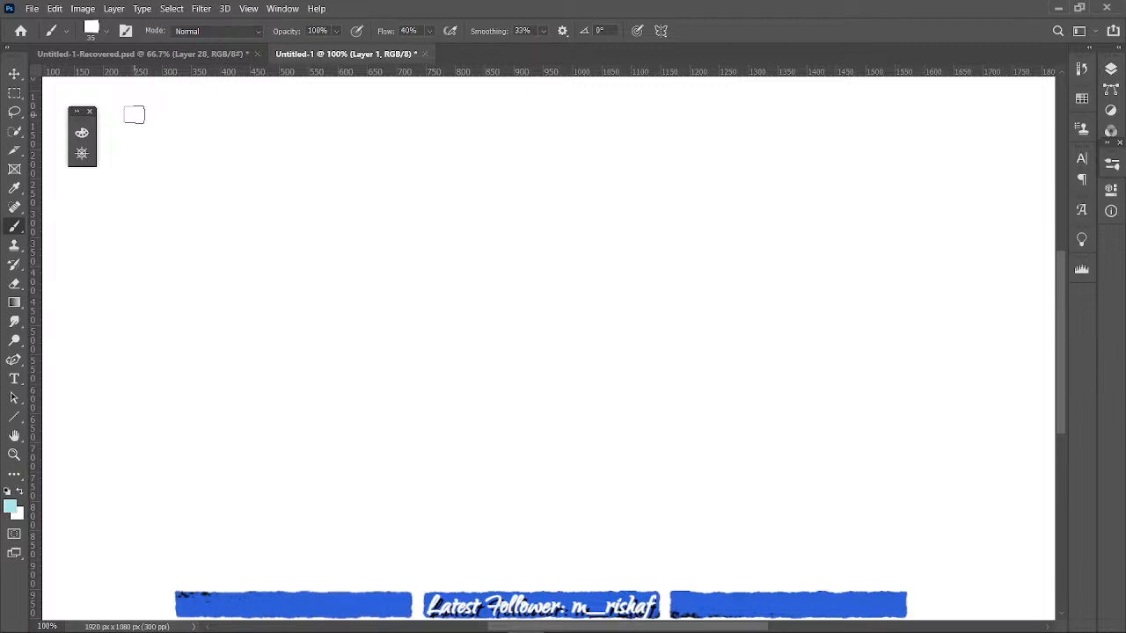
- Paint a short light-blue test stroke and change the foreground color to orange, RGB 196, 102, 45
{"action": "left_click_drag", "start_coordinate": [139, 173], "coordinate": [135, 127]}
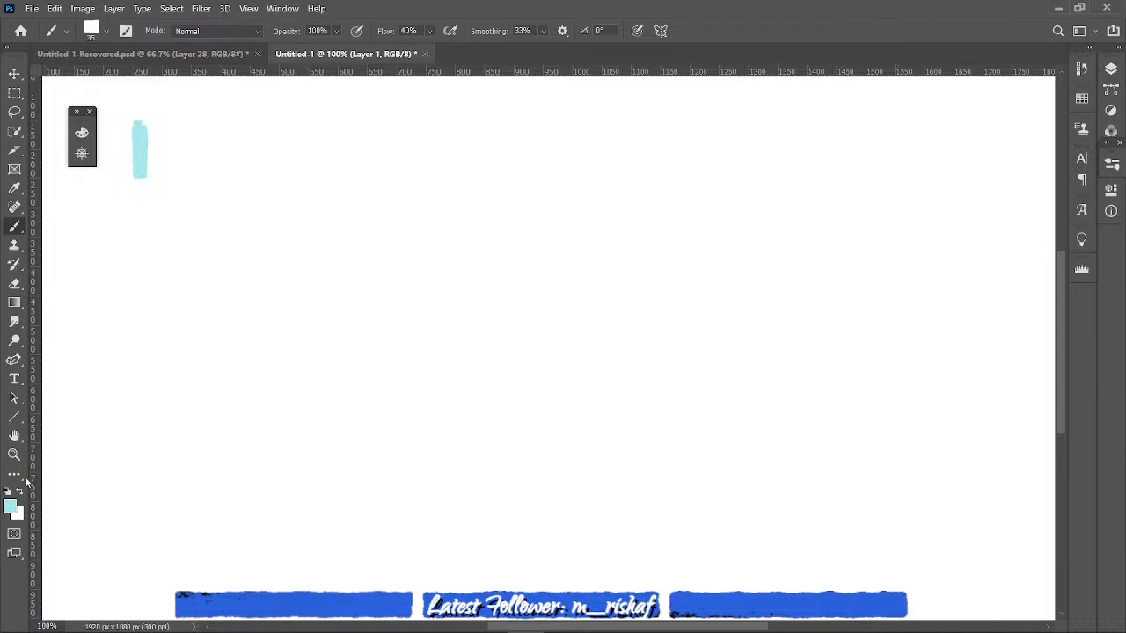
{"action": "left_click", "coordinate": [12, 506]}
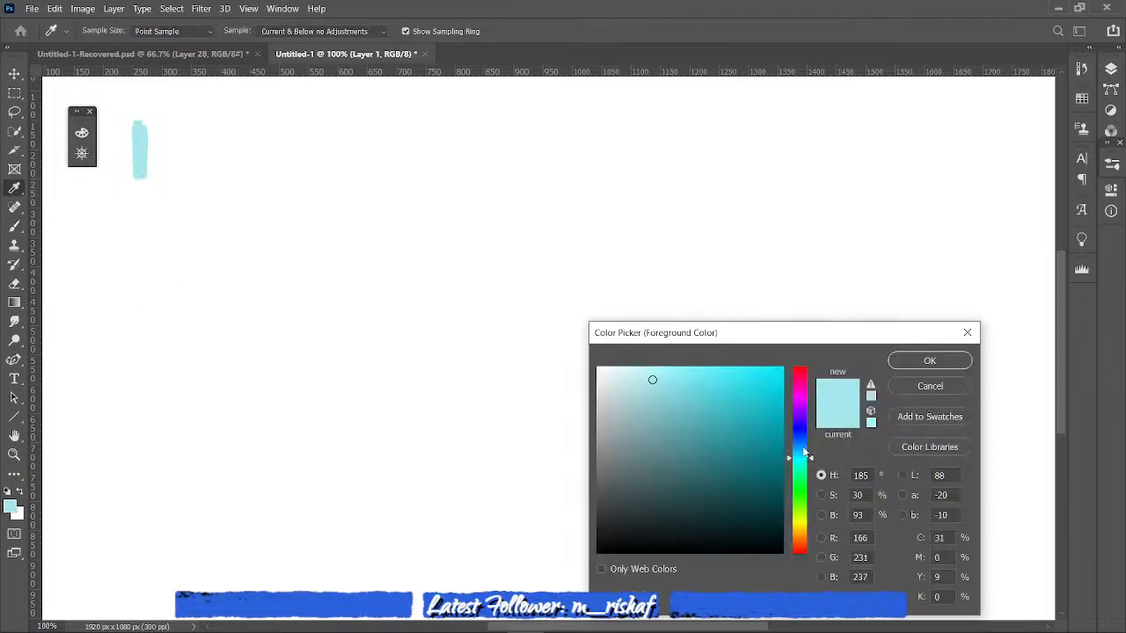
{"action": "left_click", "coordinate": [802, 376]}
{"action": "left_click_drag", "start_coordinate": [802, 376], "coordinate": [801, 547]}
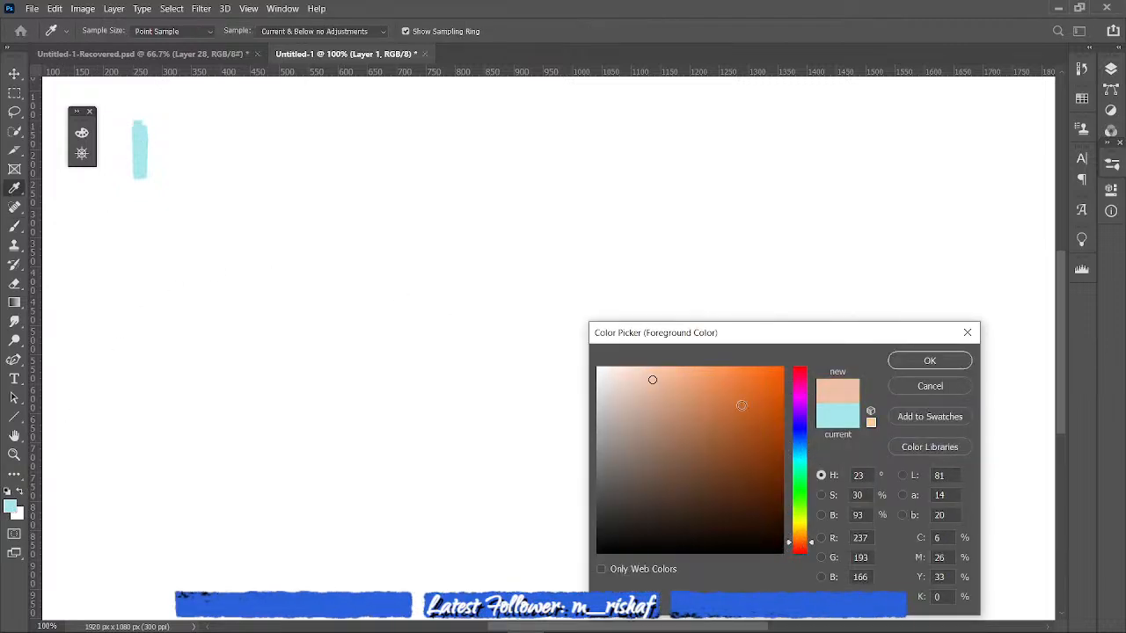
{"action": "left_click_drag", "start_coordinate": [729, 381], "coordinate": [745, 373]}
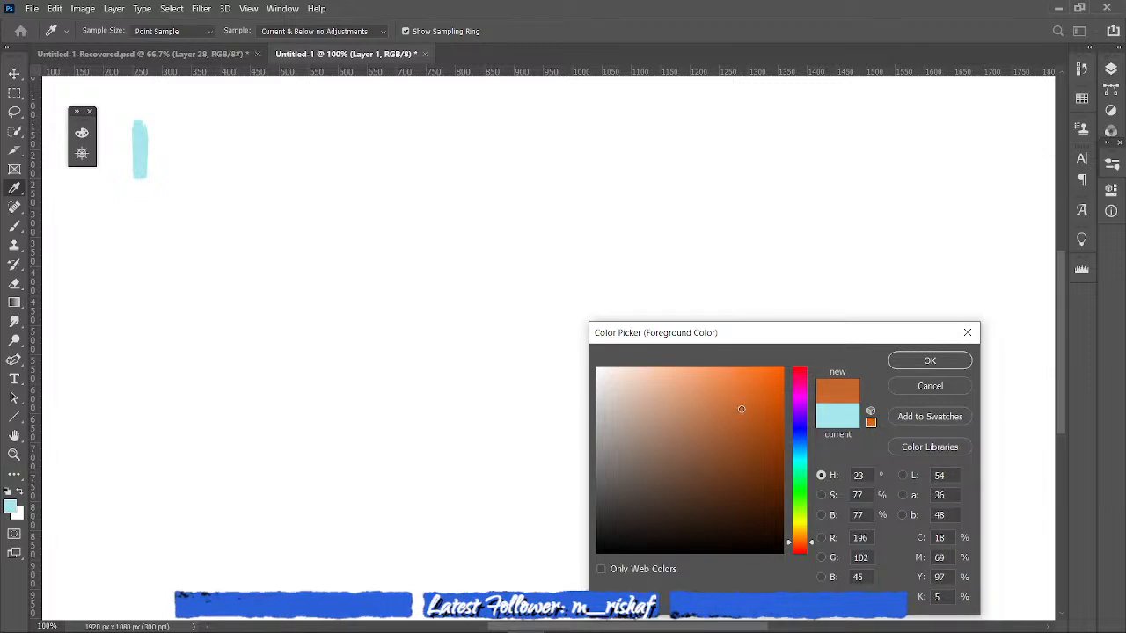
{"action": "left_click", "coordinate": [929, 360]}
- Paint a solid orange square about 170 px wide over the light-blue test stroke
{"action": "mouse_move", "coordinate": [148, 141]}
{"action": "left_mouse_down"}
{"action": "mouse_move", "coordinate": [138, 172]}
{"action": "mouse_move", "coordinate": [130, 123]}
{"action": "mouse_move", "coordinate": [151, 121]}
{"action": "mouse_move", "coordinate": [183, 183]}
{"action": "mouse_move", "coordinate": [121, 130]}
{"action": "mouse_move", "coordinate": [118, 176]}
{"action": "mouse_move", "coordinate": [181, 190]}
{"action": "mouse_move", "coordinate": [180, 176]}
{"action": "left_mouse_up"}
{"action": "mouse_move", "coordinate": [122, 122]}
{"action": "left_mouse_down"}
{"action": "mouse_move", "coordinate": [185, 114]}
{"action": "mouse_move", "coordinate": [190, 190]}
{"action": "left_mouse_up"}
{"action": "mouse_move", "coordinate": [160, 132]}
{"action": "left_mouse_down"}
{"action": "mouse_move", "coordinate": [158, 167]}
{"action": "mouse_move", "coordinate": [114, 195]}
{"action": "mouse_move", "coordinate": [195, 190]}
{"action": "mouse_move", "coordinate": [191, 115]}
{"action": "mouse_move", "coordinate": [198, 197]}
{"action": "mouse_move", "coordinate": [203, 189]}
{"action": "left_mouse_up"}
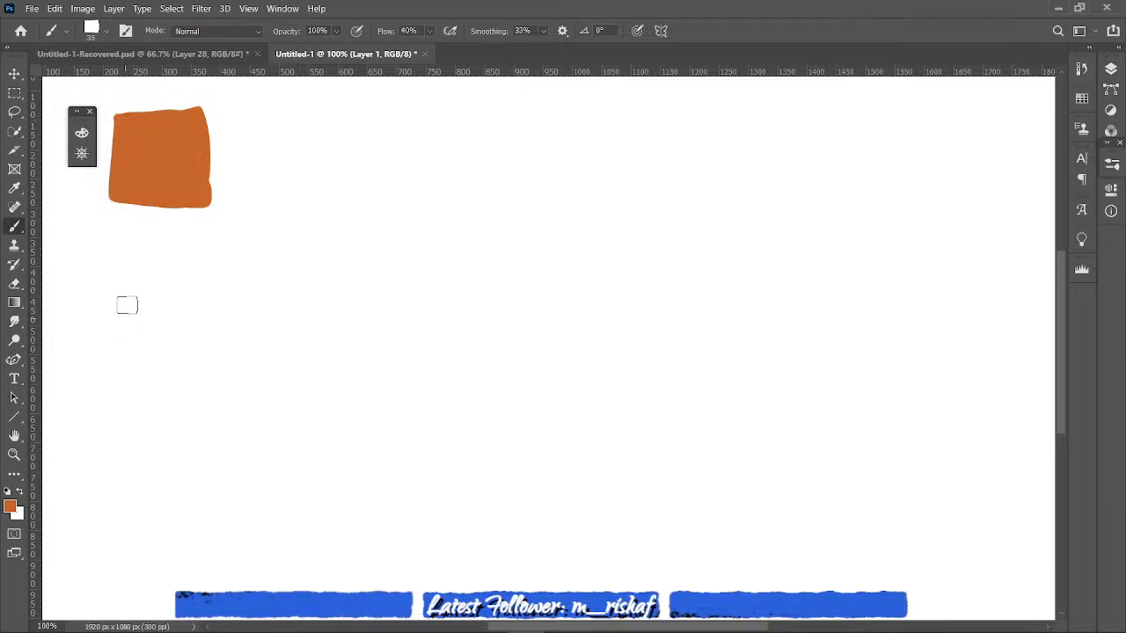
- Paint a solid orange triangle below the square and a solid orange circle beneath the triangle
{"action": "mouse_move", "coordinate": [104, 355]}
{"action": "left_mouse_down"}
{"action": "mouse_move", "coordinate": [134, 274]}
{"action": "mouse_move", "coordinate": [102, 367]}
{"action": "left_mouse_up"}
{"action": "left_click_drag", "start_coordinate": [136, 273], "coordinate": [177, 361]}
{"action": "left_click_drag", "start_coordinate": [101, 369], "coordinate": [178, 366]}
{"action": "mouse_move", "coordinate": [129, 319]}
{"action": "left_mouse_down"}
{"action": "mouse_move", "coordinate": [123, 295]}
{"action": "mouse_move", "coordinate": [137, 294]}
{"action": "mouse_move", "coordinate": [154, 351]}
{"action": "mouse_move", "coordinate": [127, 300]}
{"action": "mouse_move", "coordinate": [123, 351]}
{"action": "mouse_move", "coordinate": [96, 369]}
{"action": "mouse_move", "coordinate": [167, 367]}
{"action": "mouse_move", "coordinate": [173, 357]}
{"action": "mouse_move", "coordinate": [187, 371]}
{"action": "left_mouse_up"}
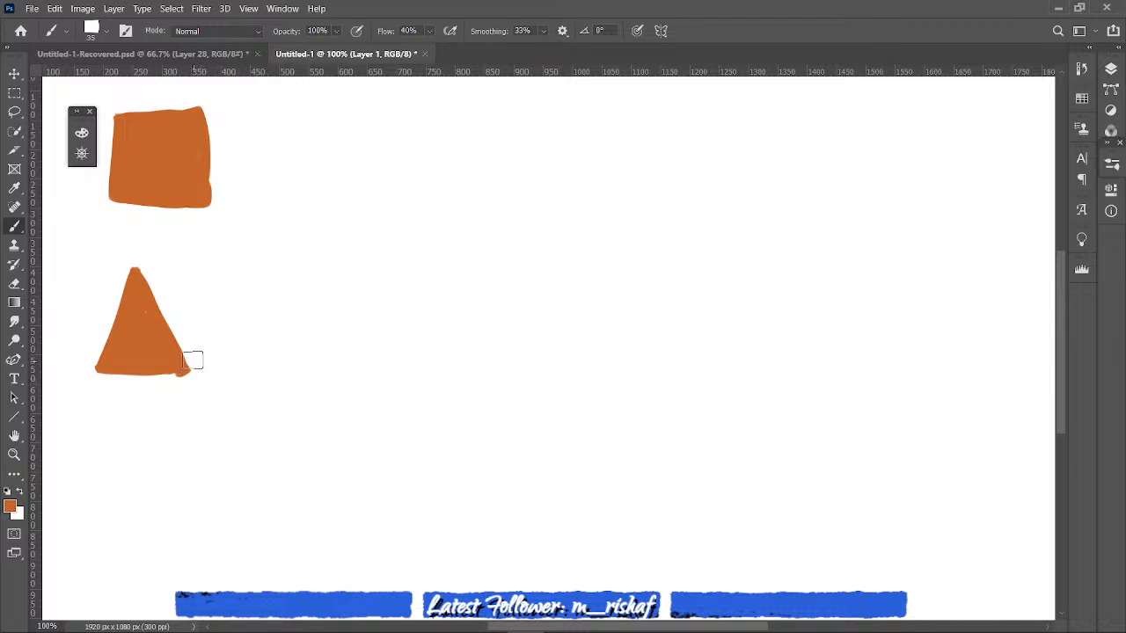
{"action": "mouse_move", "coordinate": [115, 522]}
{"action": "left_mouse_down"}
{"action": "mouse_move", "coordinate": [112, 465]}
{"action": "mouse_move", "coordinate": [165, 514]}
{"action": "mouse_move", "coordinate": [115, 522]}
{"action": "left_mouse_up"}
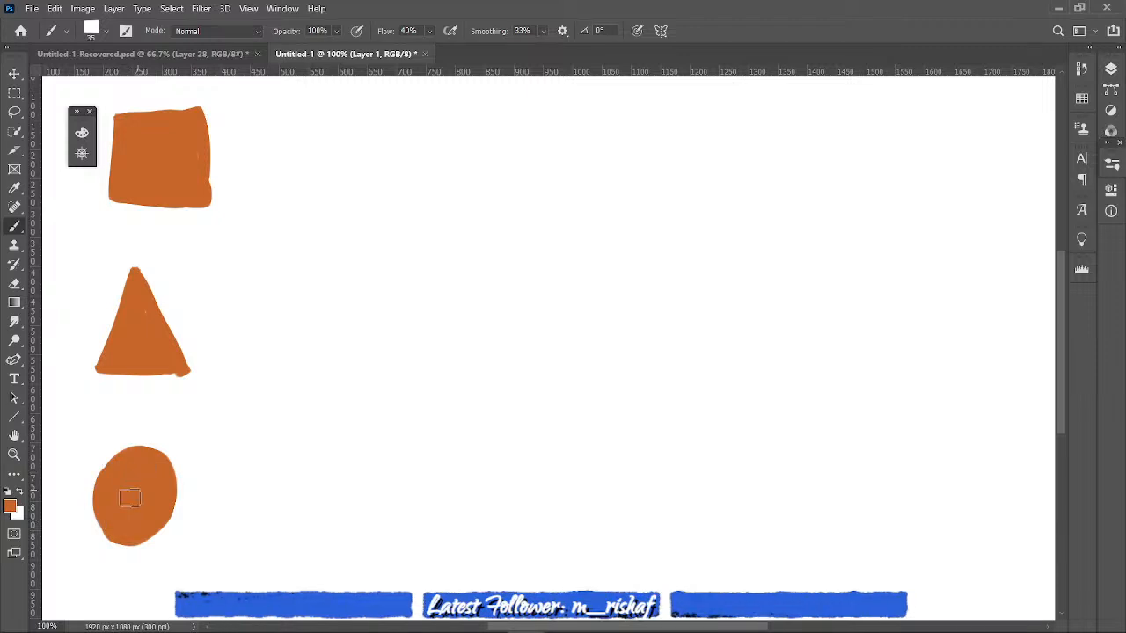
{"action": "left_click_drag", "start_coordinate": [130, 498], "coordinate": [123, 530]}
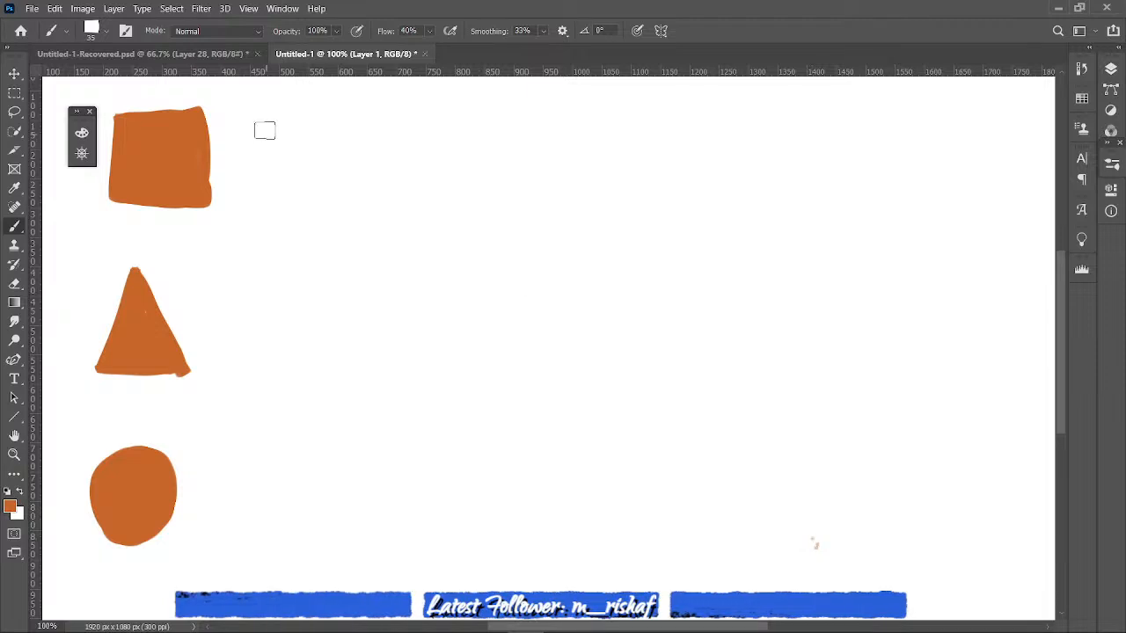
- Reduce the brush size to 15 and draw a right-pointing arrow beside the square, the triangle and the circle
{"action": "key", "text": "bracketleft"}
{"action": "key", "text": "bracketleft"}
{"action": "mouse_move", "coordinate": [259, 154]}
{"action": "left_mouse_down"}
{"action": "mouse_move", "coordinate": [304, 152]}
{"action": "mouse_move", "coordinate": [294, 165]}
{"action": "left_mouse_up"}
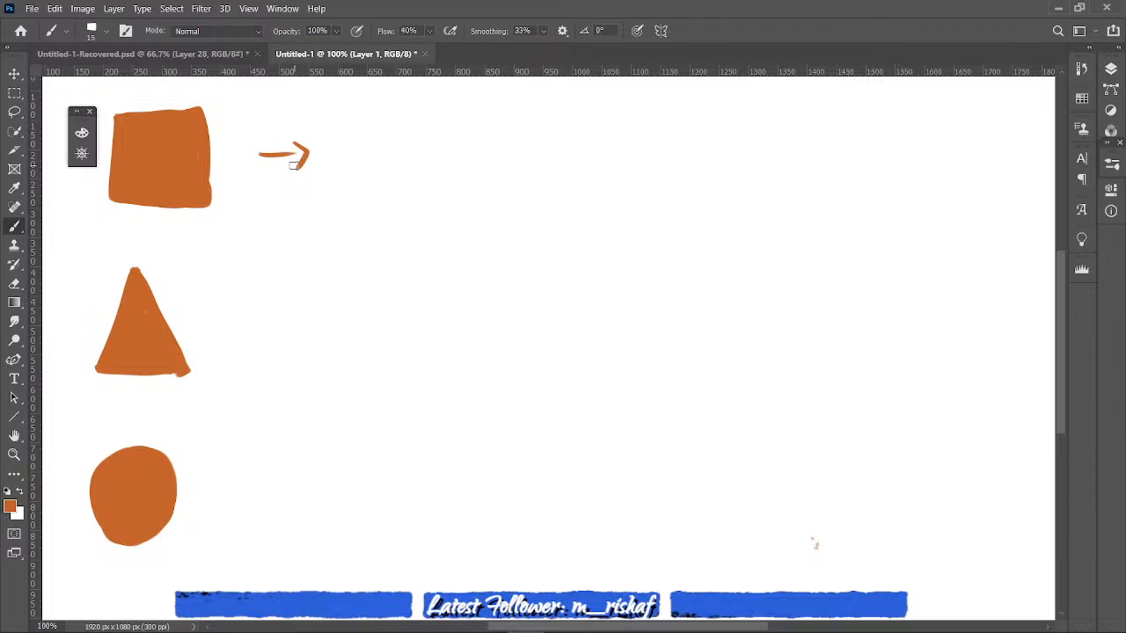
{"action": "mouse_move", "coordinate": [242, 311]}
{"action": "left_mouse_down"}
{"action": "mouse_move", "coordinate": [296, 314]}
{"action": "mouse_move", "coordinate": [297, 326]}
{"action": "left_mouse_up"}
{"action": "left_click_drag", "start_coordinate": [219, 481], "coordinate": [275, 492]}
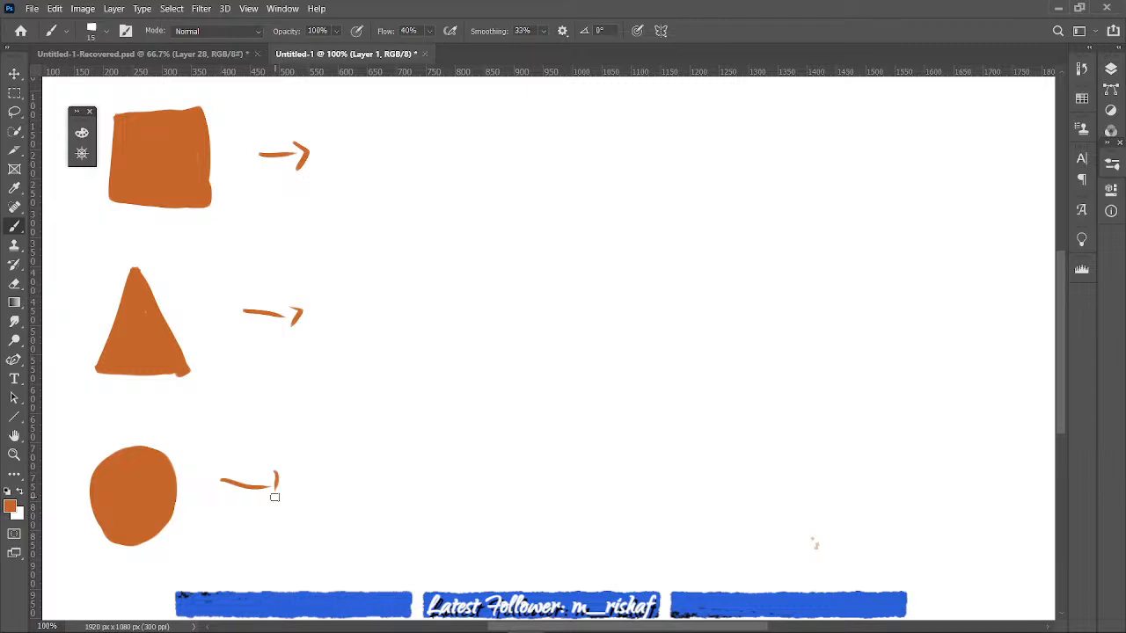
- Sketch the square front face of a cube beyond the arrow beside the solid square
{"action": "left_click_drag", "start_coordinate": [342, 115], "coordinate": [346, 173]}
{"action": "mouse_move", "coordinate": [343, 117]}
{"action": "left_mouse_down"}
{"action": "mouse_move", "coordinate": [455, 119]}
{"action": "mouse_move", "coordinate": [450, 189]}
{"action": "left_mouse_up"}
{"action": "left_click_drag", "start_coordinate": [449, 120], "coordinate": [452, 192]}
{"action": "mouse_move", "coordinate": [349, 133]}
{"action": "left_mouse_down"}
{"action": "mouse_move", "coordinate": [348, 206]}
{"action": "mouse_move", "coordinate": [421, 230]}
{"action": "left_mouse_up"}
{"action": "left_click_drag", "start_coordinate": [351, 228], "coordinate": [435, 232]}
{"action": "left_click_drag", "start_coordinate": [449, 181], "coordinate": [443, 237]}
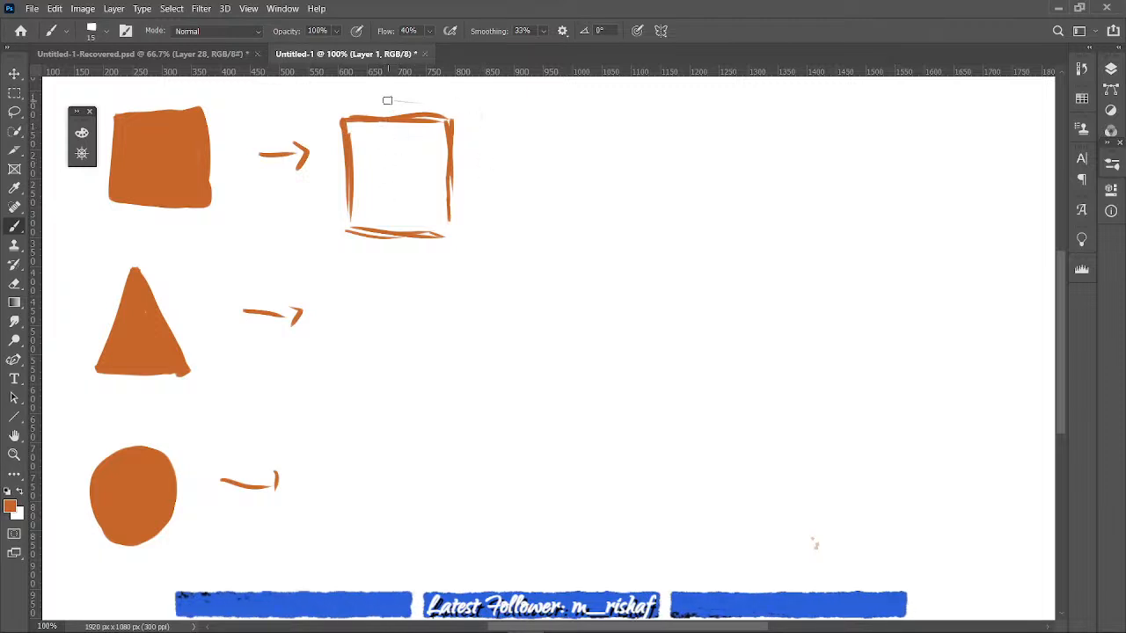
- Add the receding top and right-side edges that turn the square outline into a cube
{"action": "mouse_move", "coordinate": [400, 95]}
{"action": "left_mouse_down"}
{"action": "mouse_move", "coordinate": [503, 102]}
{"action": "mouse_move", "coordinate": [453, 108]}
{"action": "mouse_move", "coordinate": [502, 103]}
{"action": "mouse_move", "coordinate": [491, 197]}
{"action": "left_mouse_up"}
{"action": "left_click_drag", "start_coordinate": [439, 237], "coordinate": [491, 198]}
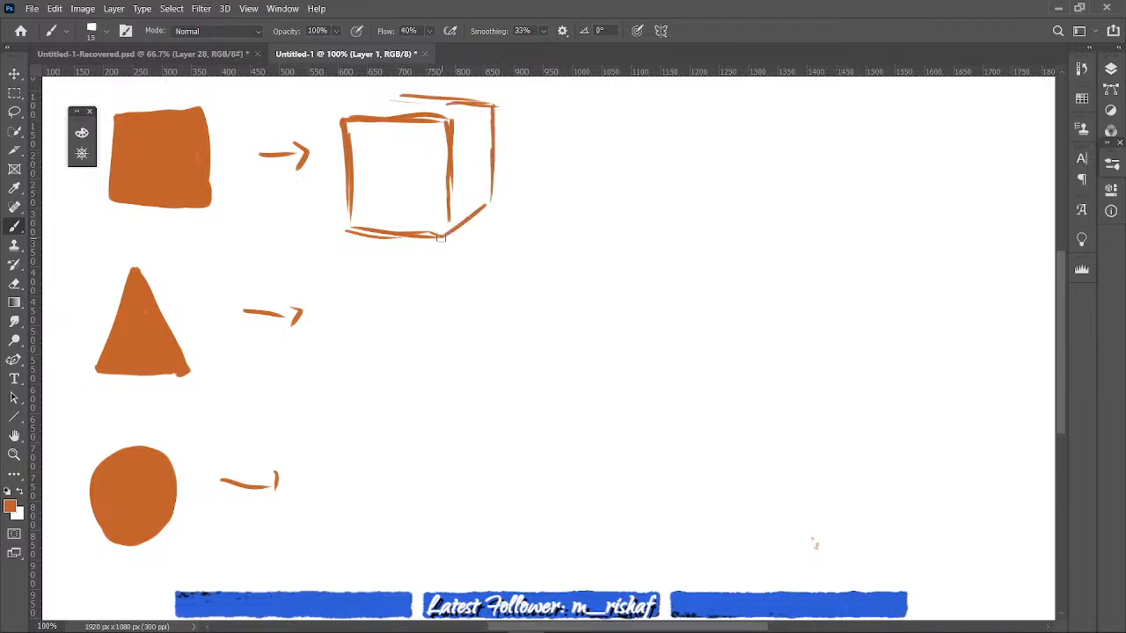
{"action": "left_click_drag", "start_coordinate": [462, 115], "coordinate": [492, 106]}
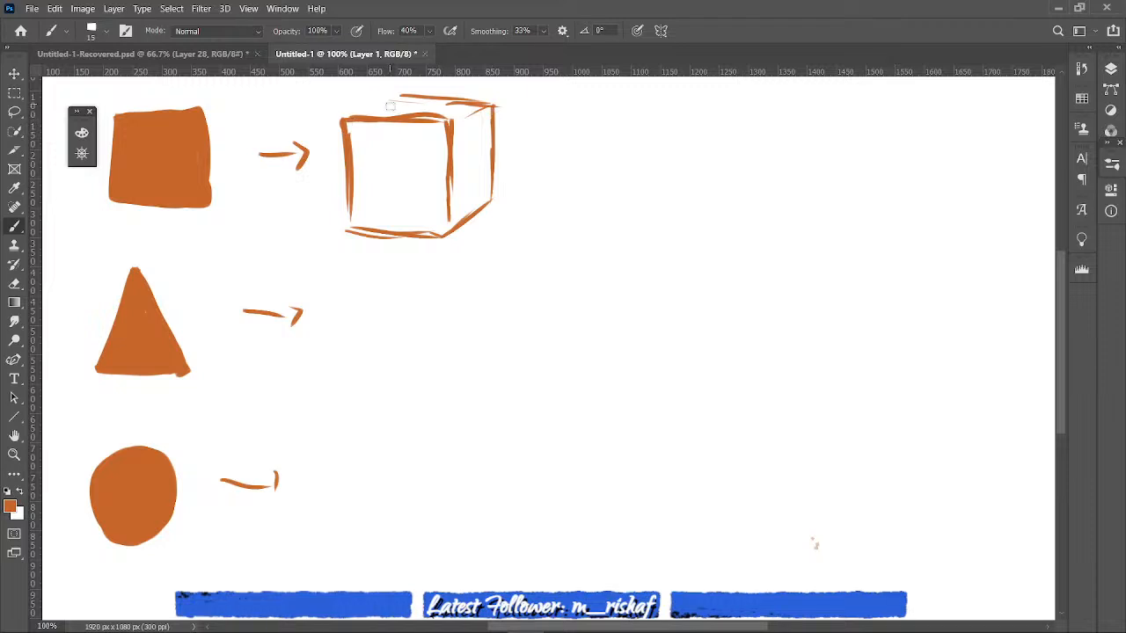
{"action": "mouse_move", "coordinate": [352, 119]}
{"action": "left_mouse_down"}
{"action": "mouse_move", "coordinate": [407, 95]}
{"action": "mouse_move", "coordinate": [485, 101]}
{"action": "left_mouse_up"}
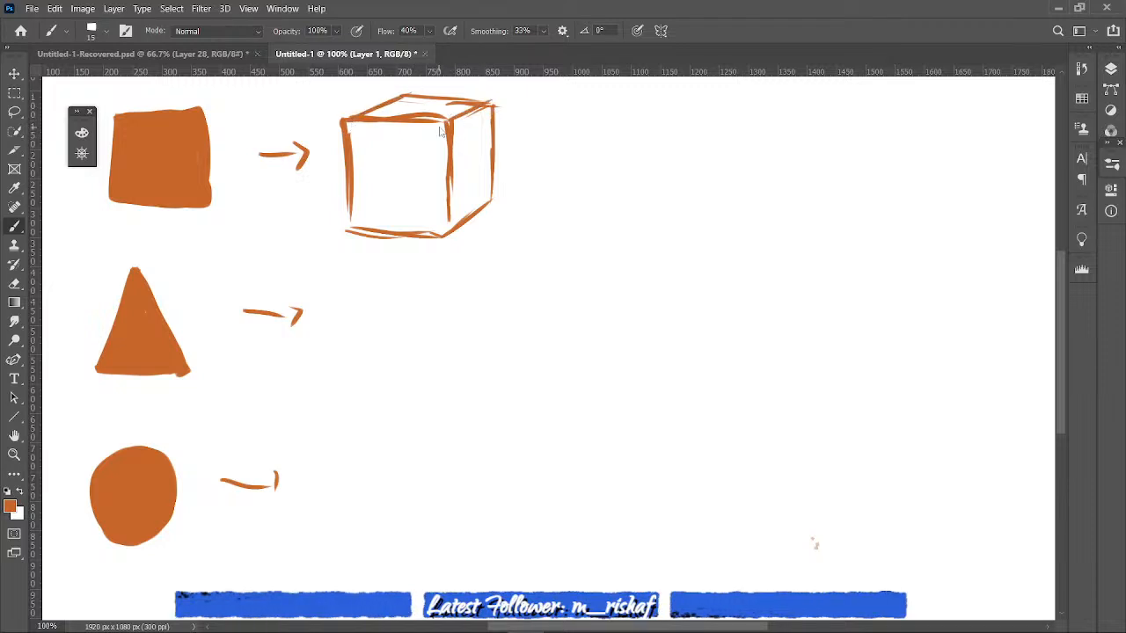
- Shade the cube's right side with dense diagonal hatching strokes
{"action": "mouse_move", "coordinate": [408, 85]}
{"action": "left_mouse_down"}
{"action": "mouse_move", "coordinate": [492, 94]}
{"action": "mouse_move", "coordinate": [443, 179]}
{"action": "mouse_move", "coordinate": [461, 151]}
{"action": "left_mouse_up"}
{"action": "mouse_move", "coordinate": [486, 108]}
{"action": "left_mouse_down"}
{"action": "mouse_move", "coordinate": [468, 140]}
{"action": "mouse_move", "coordinate": [465, 204]}
{"action": "left_mouse_up"}
{"action": "left_click_drag", "start_coordinate": [495, 151], "coordinate": [449, 226]}
{"action": "mouse_move", "coordinate": [480, 125]}
{"action": "left_mouse_down"}
{"action": "mouse_move", "coordinate": [443, 219]}
{"action": "mouse_move", "coordinate": [478, 121]}
{"action": "mouse_move", "coordinate": [464, 119]}
{"action": "mouse_move", "coordinate": [483, 173]}
{"action": "mouse_move", "coordinate": [457, 116]}
{"action": "mouse_move", "coordinate": [453, 155]}
{"action": "left_mouse_up"}
{"action": "left_click_drag", "start_coordinate": [469, 125], "coordinate": [454, 207]}
{"action": "mouse_move", "coordinate": [478, 152]}
{"action": "left_mouse_down"}
{"action": "mouse_move", "coordinate": [454, 223]}
{"action": "mouse_move", "coordinate": [466, 211]}
{"action": "mouse_move", "coordinate": [449, 230]}
{"action": "mouse_move", "coordinate": [450, 194]}
{"action": "mouse_move", "coordinate": [458, 214]}
{"action": "left_mouse_up"}
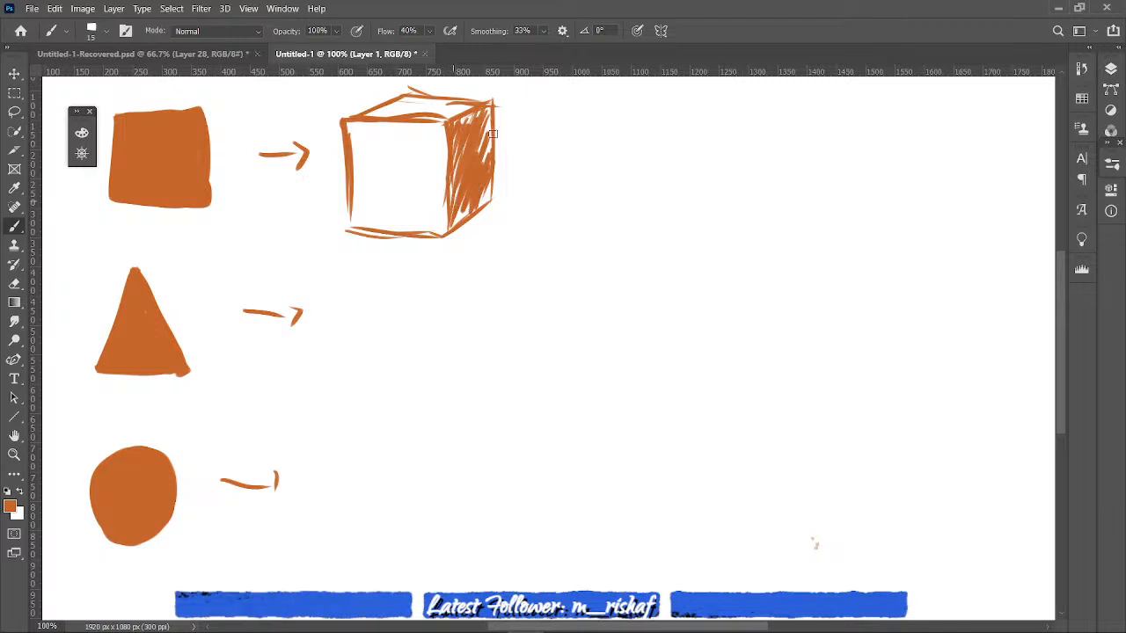
{"action": "left_click_drag", "start_coordinate": [487, 118], "coordinate": [483, 164]}
- Hatch the cube's front face with lighter, spaced diagonal strokes from its right edge toward the left
{"action": "mouse_move", "coordinate": [451, 128]}
{"action": "left_mouse_down"}
{"action": "mouse_move", "coordinate": [436, 191]}
{"action": "mouse_move", "coordinate": [446, 175]}
{"action": "mouse_move", "coordinate": [446, 200]}
{"action": "mouse_move", "coordinate": [437, 180]}
{"action": "mouse_move", "coordinate": [401, 236]}
{"action": "left_mouse_up"}
{"action": "mouse_move", "coordinate": [424, 162]}
{"action": "left_mouse_down"}
{"action": "mouse_move", "coordinate": [389, 230]}
{"action": "mouse_move", "coordinate": [383, 209]}
{"action": "mouse_move", "coordinate": [369, 227]}
{"action": "left_mouse_up"}
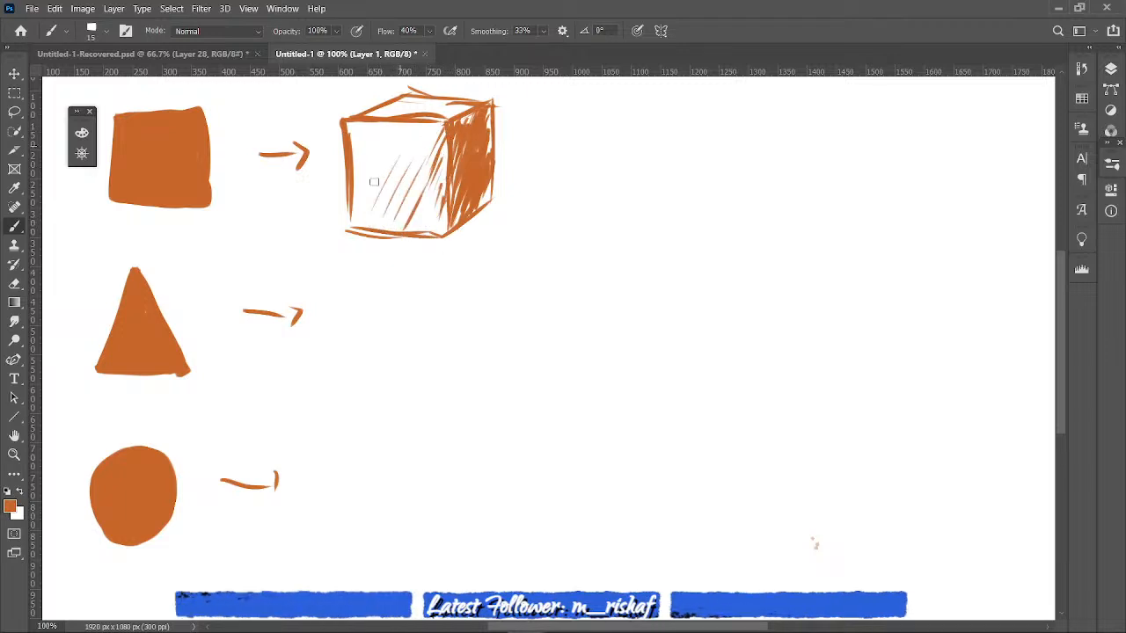
{"action": "left_click_drag", "start_coordinate": [444, 171], "coordinate": [425, 217]}
{"action": "left_click_drag", "start_coordinate": [420, 146], "coordinate": [376, 233]}
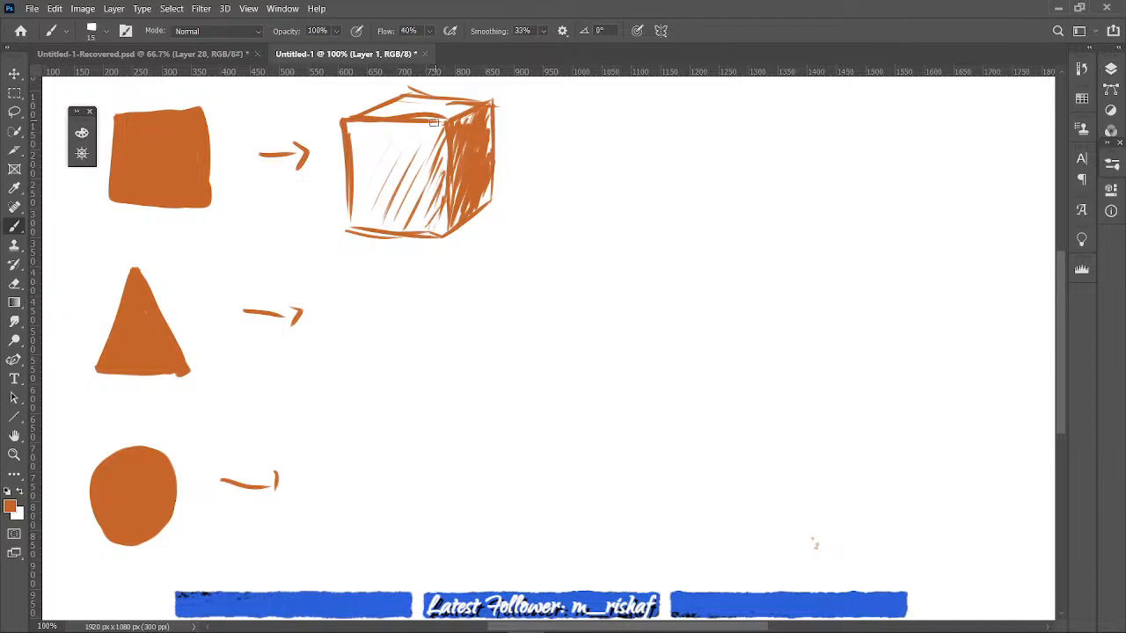
{"action": "left_click_drag", "start_coordinate": [392, 174], "coordinate": [366, 230]}
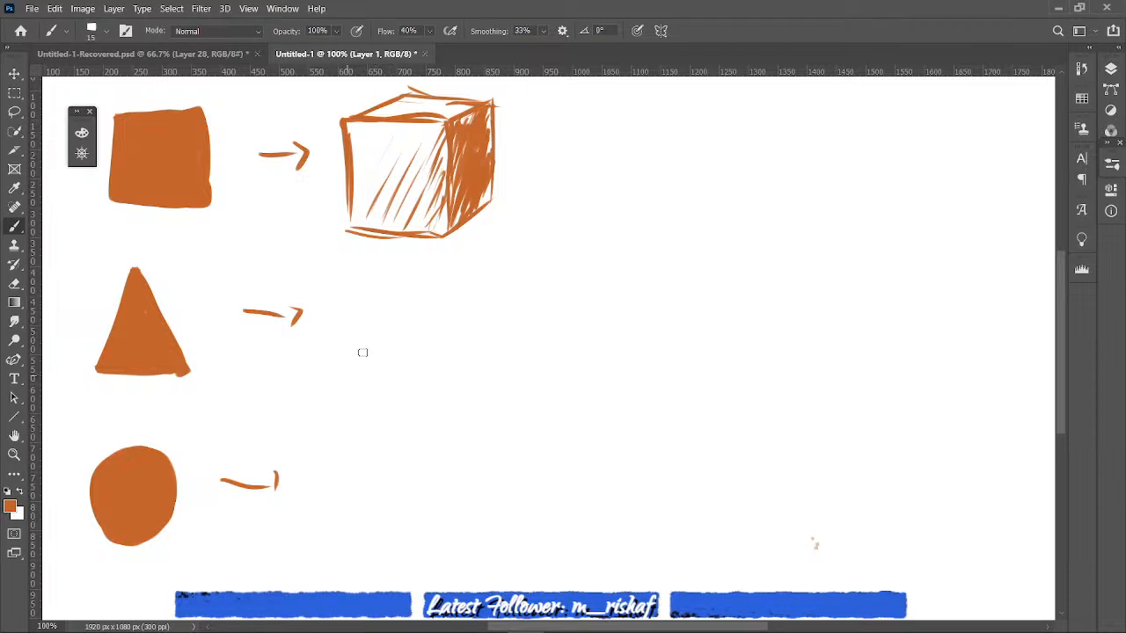
- Sketch the outline of a two-sided pyramid beyond the arrow beside the solid triangle
{"action": "mouse_move", "coordinate": [388, 301]}
{"action": "left_mouse_down"}
{"action": "mouse_move", "coordinate": [326, 382]}
{"action": "mouse_move", "coordinate": [387, 302]}
{"action": "mouse_move", "coordinate": [402, 398]}
{"action": "left_mouse_up"}
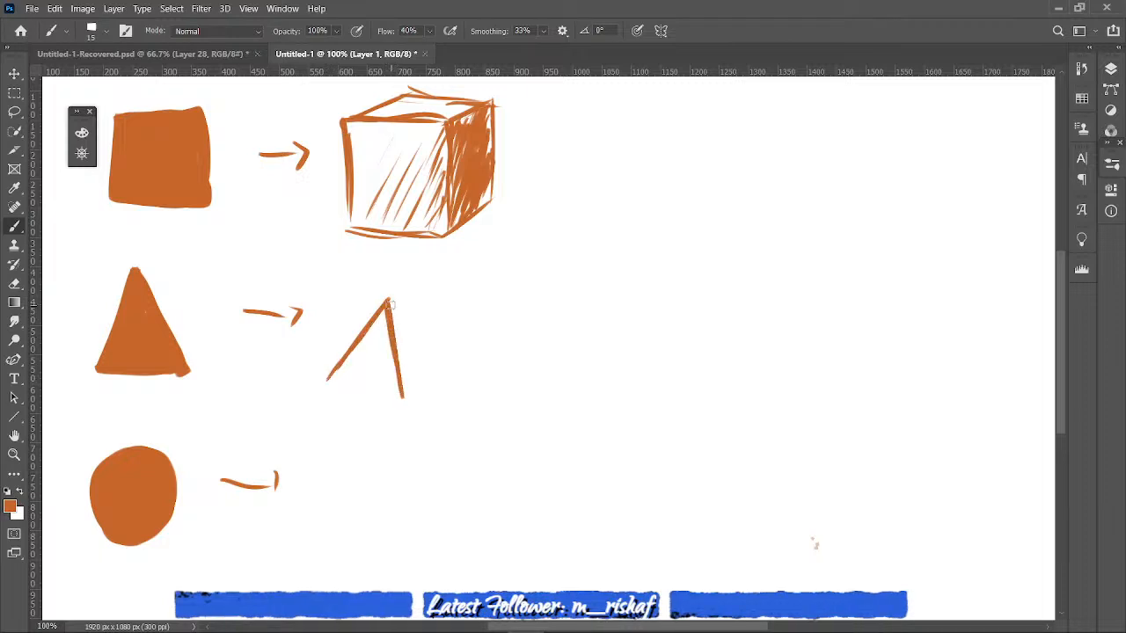
{"action": "mouse_move", "coordinate": [389, 301]}
{"action": "left_mouse_down"}
{"action": "mouse_move", "coordinate": [431, 358]}
{"action": "mouse_move", "coordinate": [423, 374]}
{"action": "left_mouse_up"}
{"action": "left_click_drag", "start_coordinate": [332, 378], "coordinate": [400, 389]}
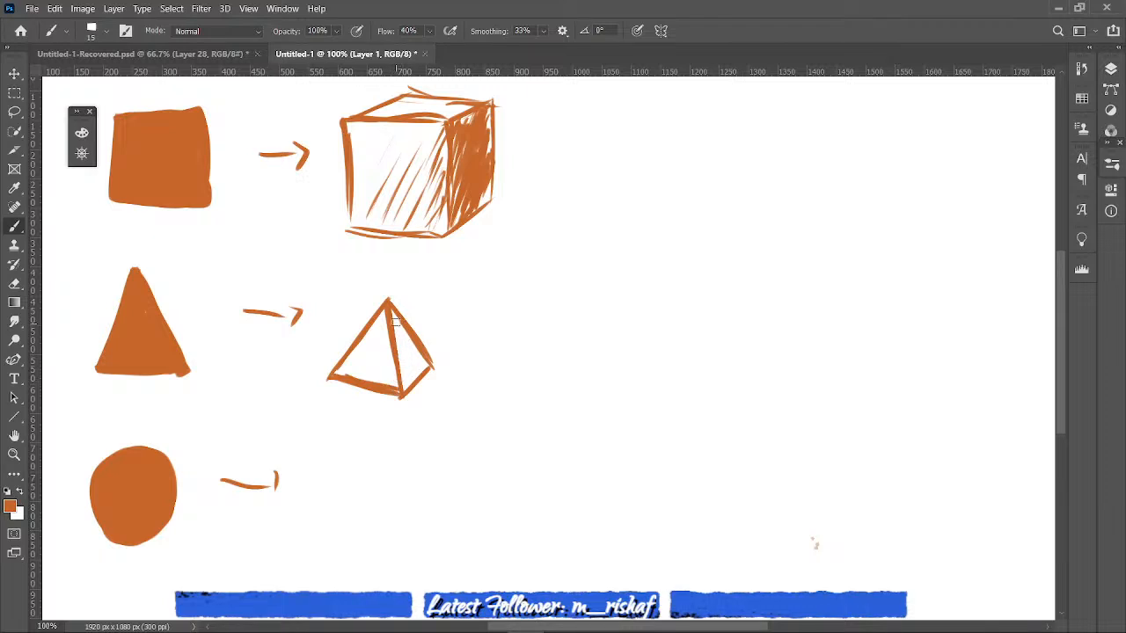
- Shade the pyramid's right face with dense strokes and add light hatching along its central edge
{"action": "mouse_move", "coordinate": [395, 322]}
{"action": "left_mouse_down"}
{"action": "mouse_move", "coordinate": [397, 384]}
{"action": "mouse_move", "coordinate": [399, 331]}
{"action": "mouse_move", "coordinate": [405, 374]}
{"action": "mouse_move", "coordinate": [408, 339]}
{"action": "mouse_move", "coordinate": [415, 375]}
{"action": "mouse_move", "coordinate": [389, 299]}
{"action": "mouse_move", "coordinate": [419, 356]}
{"action": "mouse_move", "coordinate": [402, 395]}
{"action": "left_mouse_up"}
{"action": "left_click_drag", "start_coordinate": [387, 353], "coordinate": [397, 383]}
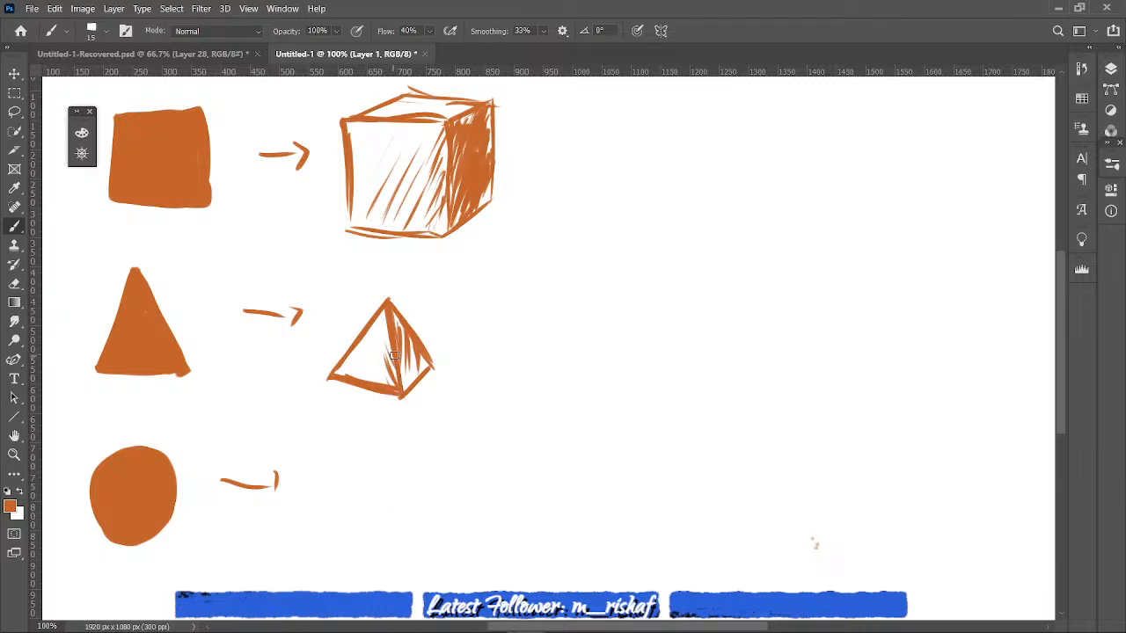
{"action": "mouse_move", "coordinate": [386, 318]}
{"action": "left_mouse_down"}
{"action": "mouse_move", "coordinate": [390, 385]}
{"action": "mouse_move", "coordinate": [406, 395]}
{"action": "left_mouse_up"}
{"action": "left_click_drag", "start_coordinate": [406, 349], "coordinate": [420, 382]}
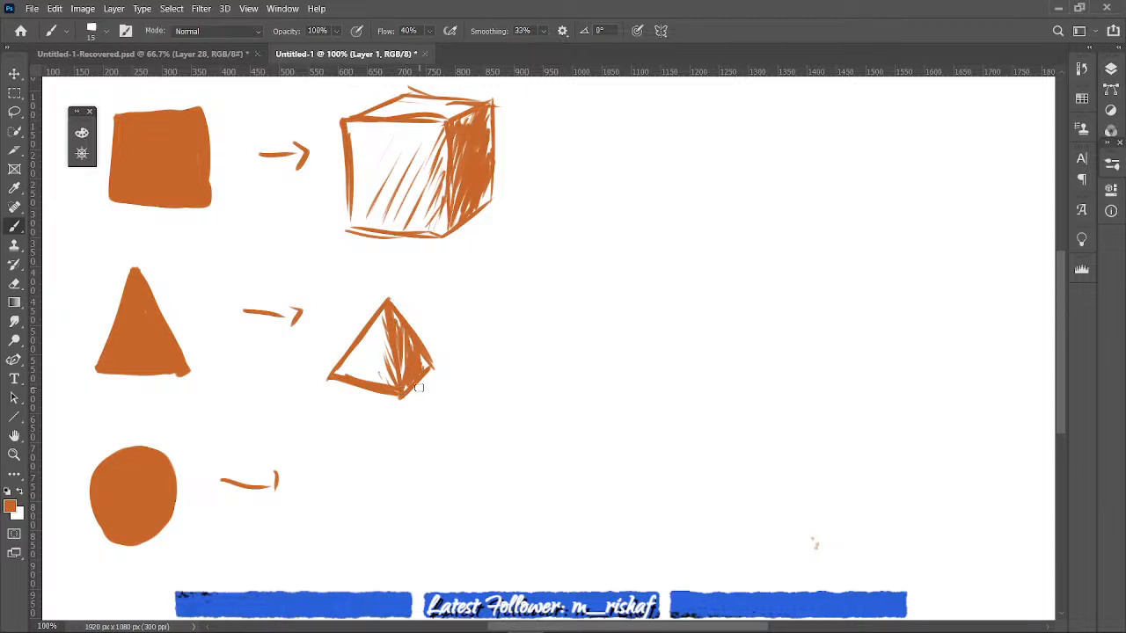
{"action": "mouse_move", "coordinate": [340, 527]}
{"action": "left_mouse_down"}
{"action": "mouse_move", "coordinate": [425, 495]}
{"action": "mouse_move", "coordinate": [339, 532]}
{"action": "left_mouse_up"}
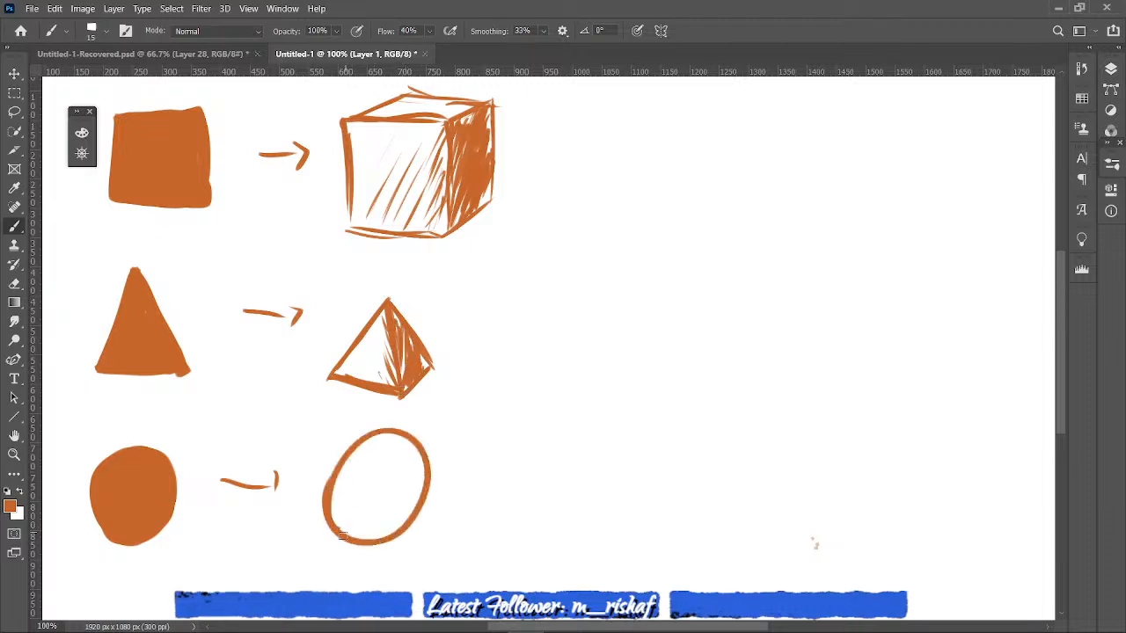
{"action": "left_click_drag", "start_coordinate": [327, 457], "coordinate": [334, 510]}
{"action": "mouse_move", "coordinate": [376, 442]}
{"action": "left_mouse_down"}
{"action": "mouse_move", "coordinate": [327, 516]}
{"action": "mouse_move", "coordinate": [388, 437]}
{"action": "mouse_move", "coordinate": [323, 503]}
{"action": "mouse_move", "coordinate": [327, 528]}
{"action": "left_mouse_up"}
{"action": "mouse_move", "coordinate": [336, 450]}
{"action": "left_mouse_down"}
{"action": "mouse_move", "coordinate": [317, 510]}
{"action": "mouse_move", "coordinate": [328, 526]}
{"action": "left_mouse_up"}
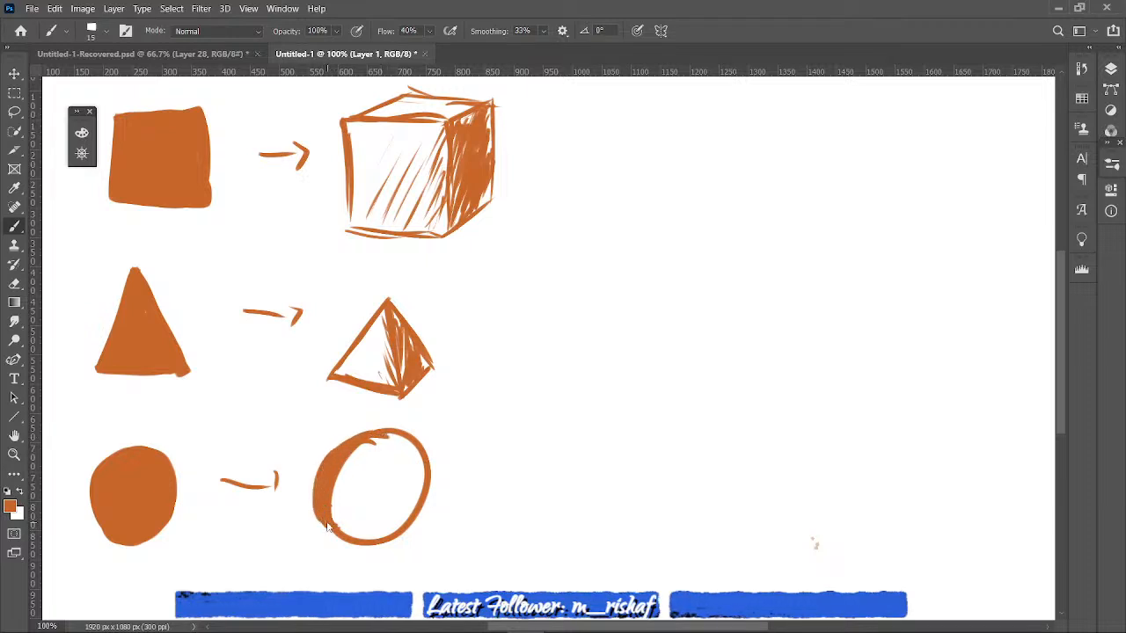
{"action": "left_click_drag", "start_coordinate": [367, 455], "coordinate": [396, 440]}
{"action": "key", "text": "ctrl+z"}
{"action": "key", "text": "ctrl+z"}
{"action": "key", "text": "ctrl+z"}
{"action": "key", "text": "ctrl+z"}
{"action": "key", "text": "ctrl+z"}
{"action": "key", "text": "ctrl+z"}
{"action": "key", "text": "ctrl+z"}
{"action": "key", "text": "ctrl+z"}
{"action": "key", "text": "ctrl+z"}
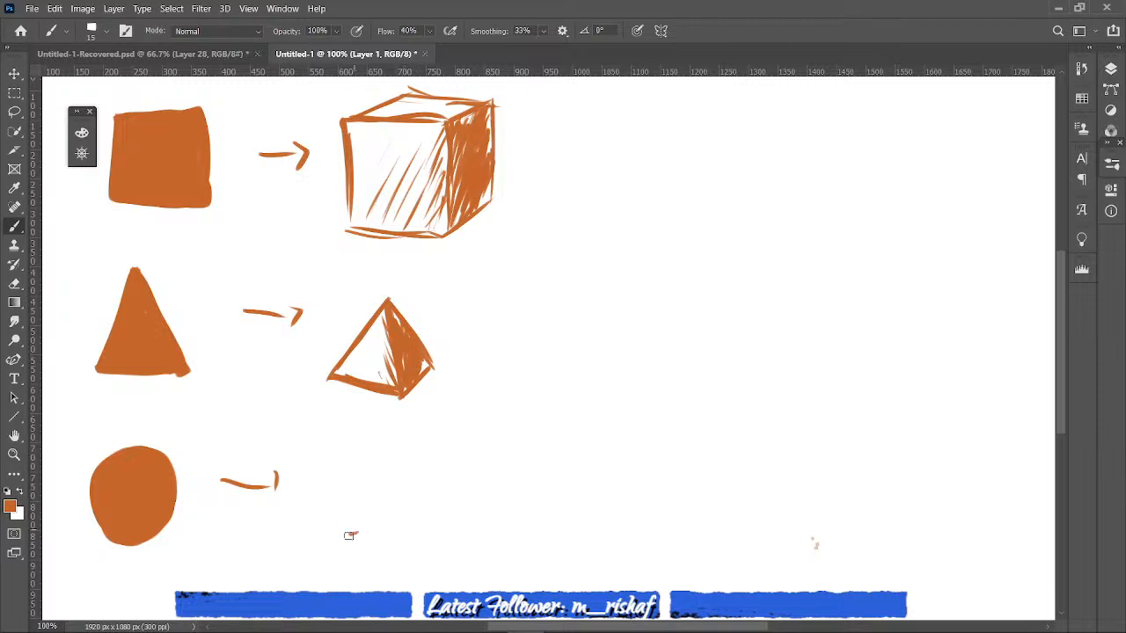
- Sketch a round sphere outline about 200 px wide beyond the lowest arrow and thicken its left and right edges
{"action": "mouse_move", "coordinate": [325, 493]}
{"action": "left_mouse_down"}
{"action": "mouse_move", "coordinate": [362, 532]}
{"action": "mouse_move", "coordinate": [345, 525]}
{"action": "left_mouse_up"}
{"action": "left_click_drag", "start_coordinate": [340, 452], "coordinate": [327, 509]}
{"action": "left_click_drag", "start_coordinate": [360, 435], "coordinate": [321, 485]}
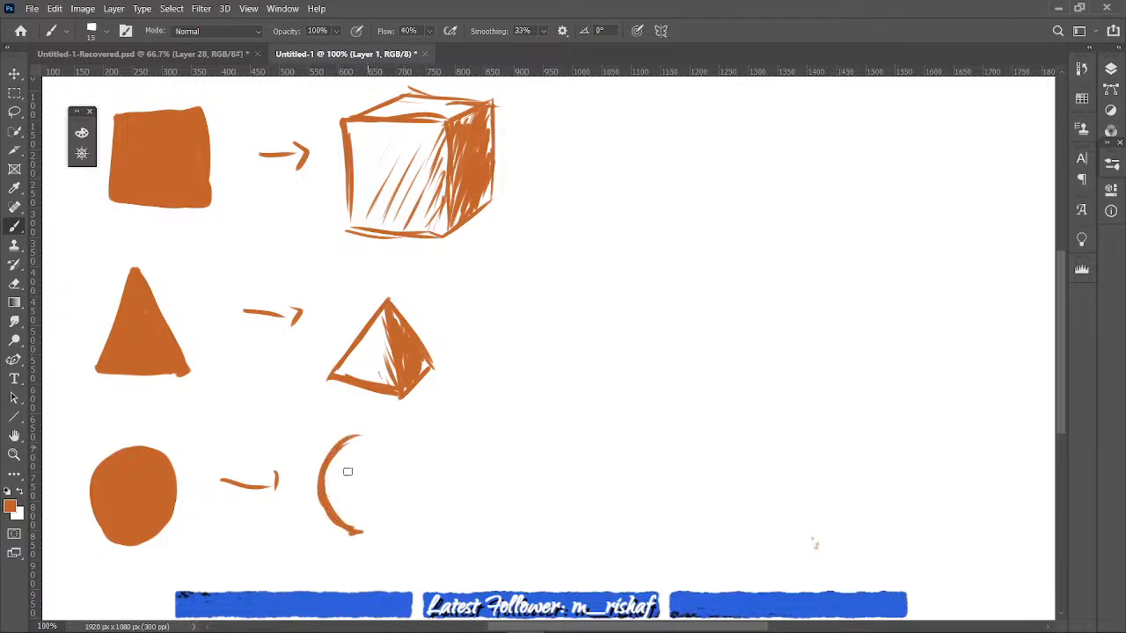
{"action": "mouse_move", "coordinate": [389, 425]}
{"action": "left_mouse_down"}
{"action": "mouse_move", "coordinate": [327, 492]}
{"action": "mouse_move", "coordinate": [327, 473]}
{"action": "mouse_move", "coordinate": [409, 425]}
{"action": "left_mouse_up"}
{"action": "mouse_move", "coordinate": [345, 465]}
{"action": "left_mouse_down"}
{"action": "mouse_move", "coordinate": [423, 431]}
{"action": "mouse_move", "coordinate": [429, 481]}
{"action": "left_mouse_up"}
{"action": "mouse_move", "coordinate": [401, 426]}
{"action": "left_mouse_down"}
{"action": "mouse_move", "coordinate": [434, 490]}
{"action": "mouse_move", "coordinate": [424, 516]}
{"action": "left_mouse_up"}
{"action": "mouse_move", "coordinate": [332, 512]}
{"action": "left_mouse_down"}
{"action": "mouse_move", "coordinate": [373, 519]}
{"action": "mouse_move", "coordinate": [341, 516]}
{"action": "mouse_move", "coordinate": [396, 501]}
{"action": "mouse_move", "coordinate": [354, 532]}
{"action": "mouse_move", "coordinate": [425, 503]}
{"action": "left_mouse_up"}
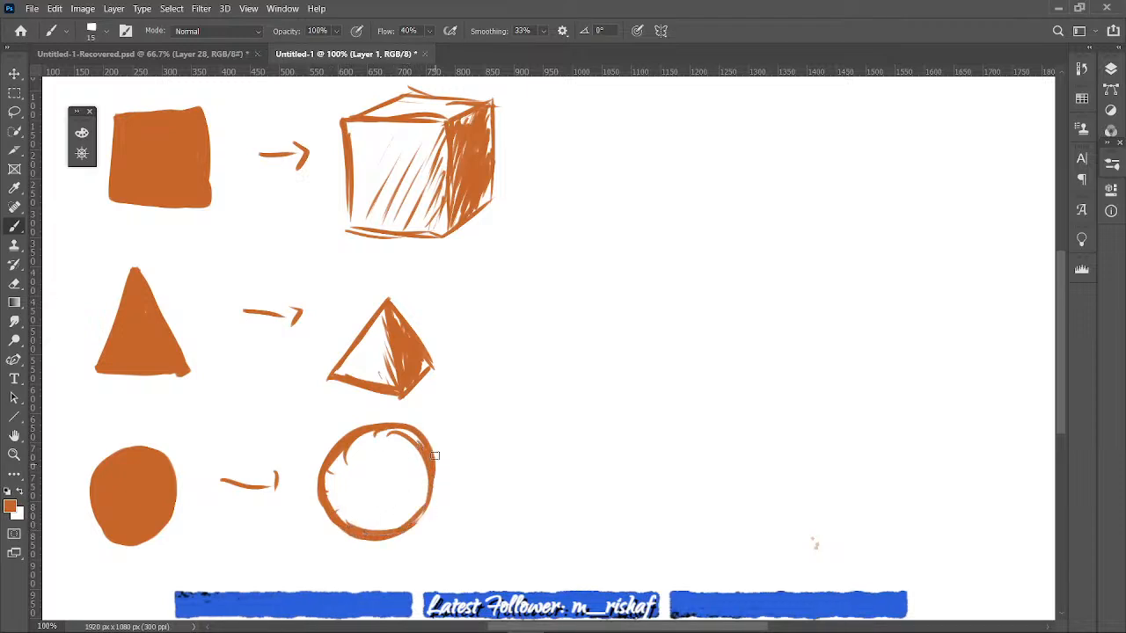
{"action": "left_click_drag", "start_coordinate": [429, 443], "coordinate": [415, 524]}
{"action": "left_click_drag", "start_coordinate": [339, 466], "coordinate": [326, 510]}
{"action": "left_click_drag", "start_coordinate": [359, 451], "coordinate": [331, 512]}
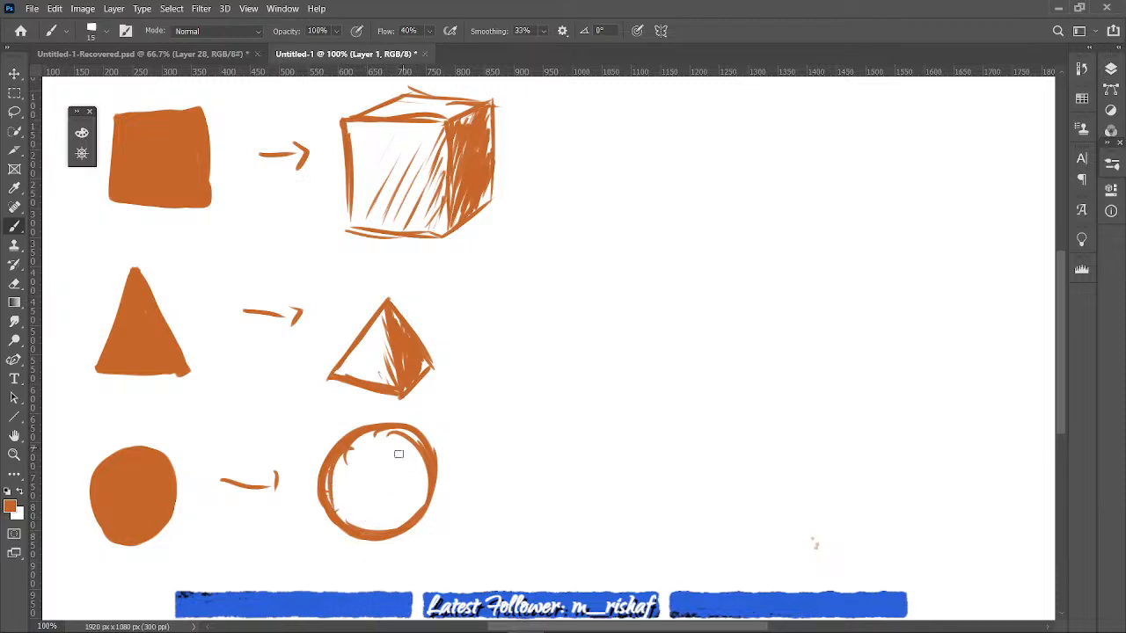
- Shade the sphere with curved strokes along its right and lower sides, leaving a light area at the upper left
{"action": "mouse_move", "coordinate": [409, 434]}
{"action": "left_mouse_down"}
{"action": "mouse_move", "coordinate": [414, 479]}
{"action": "mouse_move", "coordinate": [422, 466]}
{"action": "mouse_move", "coordinate": [409, 515]}
{"action": "mouse_move", "coordinate": [384, 533]}
{"action": "mouse_move", "coordinate": [350, 510]}
{"action": "mouse_move", "coordinate": [382, 531]}
{"action": "left_mouse_up"}
{"action": "mouse_move", "coordinate": [424, 452]}
{"action": "left_mouse_down"}
{"action": "mouse_move", "coordinate": [420, 491]}
{"action": "mouse_move", "coordinate": [406, 500]}
{"action": "left_mouse_up"}
{"action": "left_click_drag", "start_coordinate": [418, 444], "coordinate": [400, 492]}
{"action": "mouse_move", "coordinate": [420, 475]}
{"action": "left_mouse_down"}
{"action": "mouse_move", "coordinate": [398, 512]}
{"action": "mouse_move", "coordinate": [361, 517]}
{"action": "mouse_move", "coordinate": [347, 492]}
{"action": "mouse_move", "coordinate": [369, 502]}
{"action": "left_mouse_up"}
{"action": "mouse_move", "coordinate": [413, 501]}
{"action": "left_mouse_down"}
{"action": "mouse_move", "coordinate": [365, 487]}
{"action": "mouse_move", "coordinate": [370, 476]}
{"action": "left_mouse_up"}
{"action": "mouse_move", "coordinate": [411, 493]}
{"action": "left_mouse_down"}
{"action": "mouse_move", "coordinate": [383, 482]}
{"action": "mouse_move", "coordinate": [394, 431]}
{"action": "left_mouse_up"}
{"action": "mouse_move", "coordinate": [412, 468]}
{"action": "left_mouse_down"}
{"action": "mouse_move", "coordinate": [387, 438]}
{"action": "mouse_move", "coordinate": [350, 452]}
{"action": "left_mouse_up"}
{"action": "left_click_drag", "start_coordinate": [350, 448], "coordinate": [331, 489]}
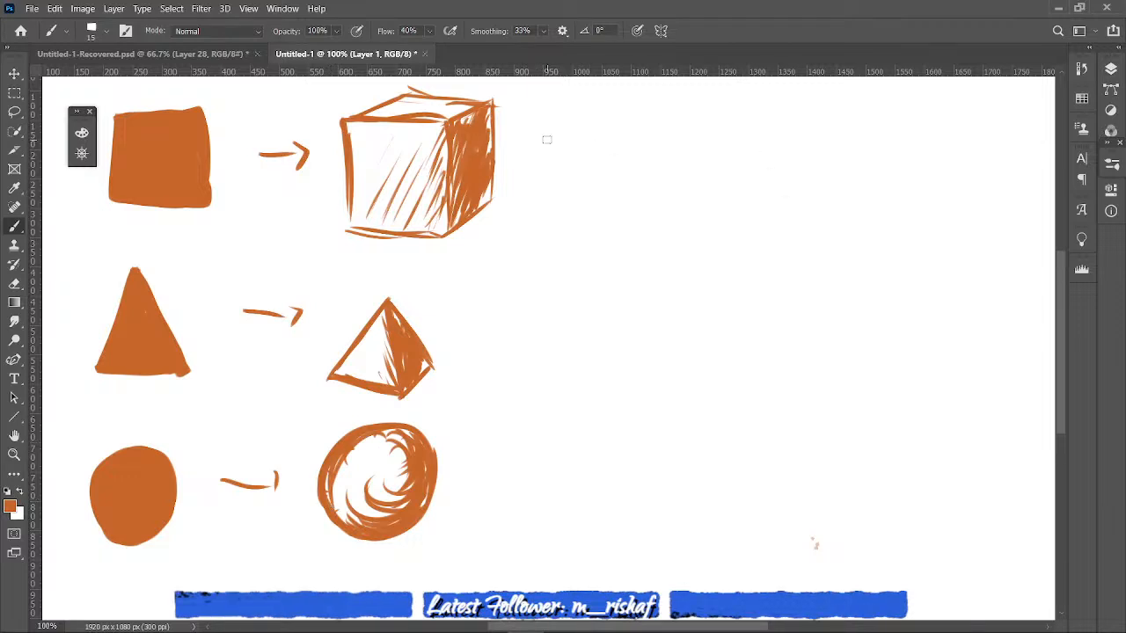
- Draw a short right-pointing arrow beside the cube, the pyramid and the sphere
{"action": "left_click_drag", "start_coordinate": [552, 138], "coordinate": [580, 141]}
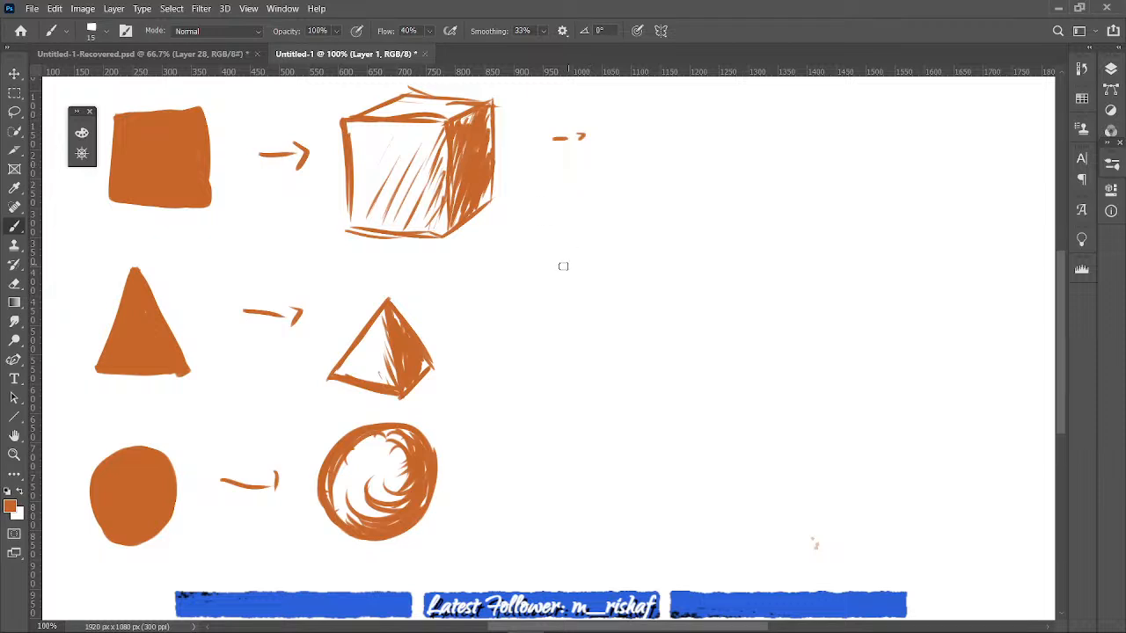
{"action": "left_click_drag", "start_coordinate": [529, 305], "coordinate": [556, 304]}
{"action": "left_click_drag", "start_coordinate": [559, 300], "coordinate": [568, 306]}
{"action": "left_click_drag", "start_coordinate": [519, 475], "coordinate": [556, 482]}
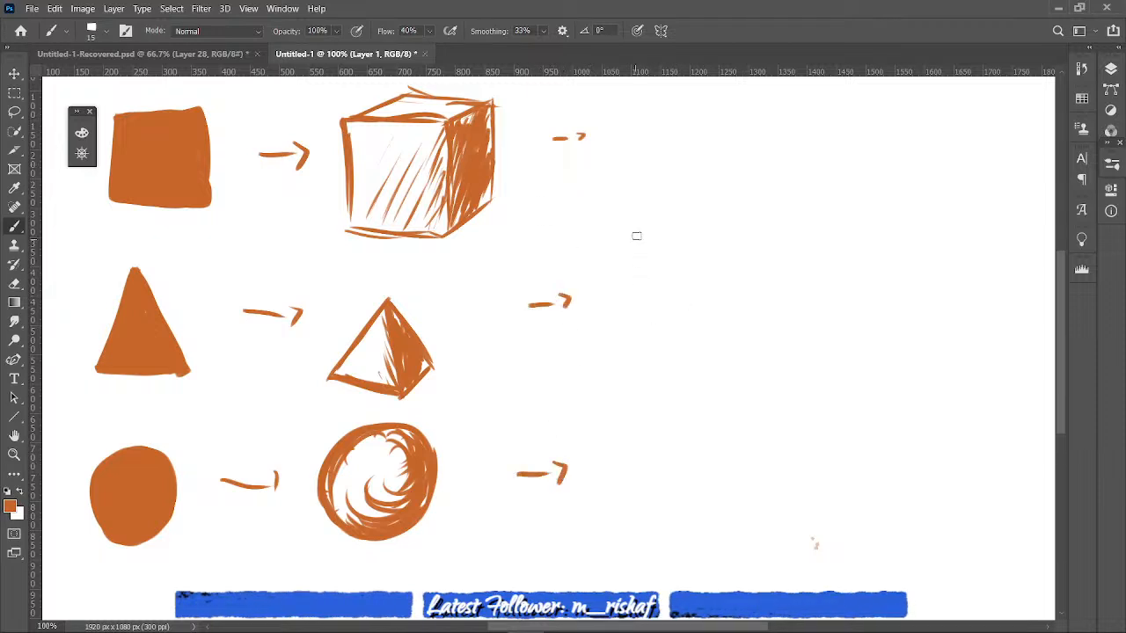
{"action": "mouse_move", "coordinate": [642, 115]}
{"action": "left_mouse_down"}
{"action": "mouse_move", "coordinate": [626, 138]}
{"action": "mouse_move", "coordinate": [710, 136]}
{"action": "mouse_move", "coordinate": [709, 148]}
{"action": "left_mouse_up"}
{"action": "mouse_move", "coordinate": [717, 106]}
{"action": "left_mouse_down"}
{"action": "mouse_move", "coordinate": [724, 135]}
{"action": "mouse_move", "coordinate": [742, 137]}
{"action": "left_mouse_up"}
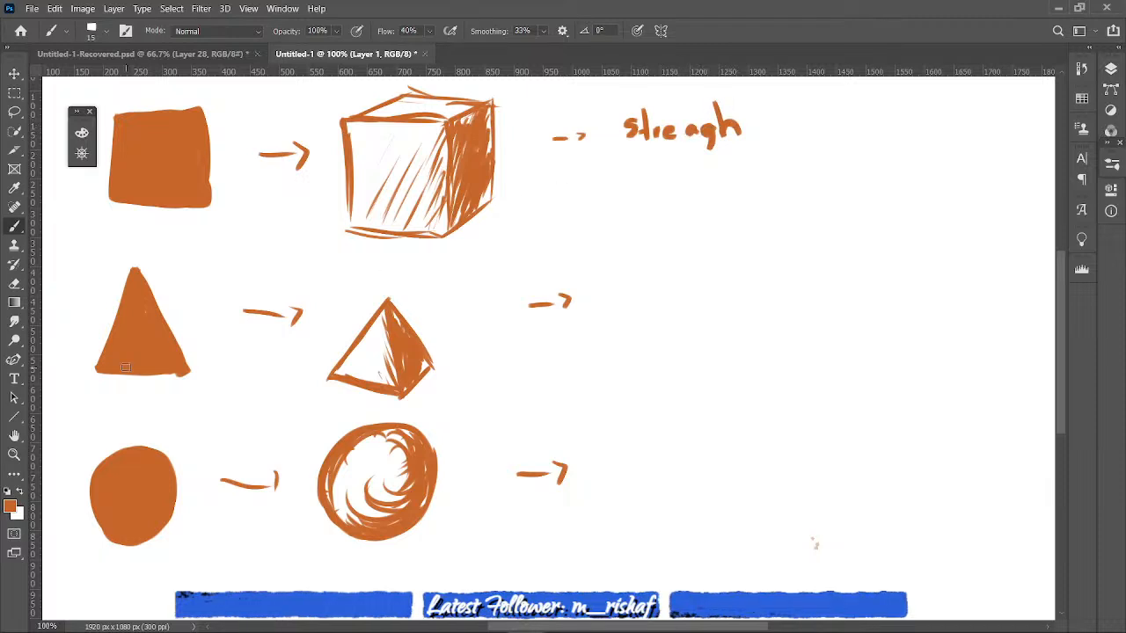
{"action": "key", "text": "e"}
{"action": "left_click_drag", "start_coordinate": [698, 113], "coordinate": [704, 120]}
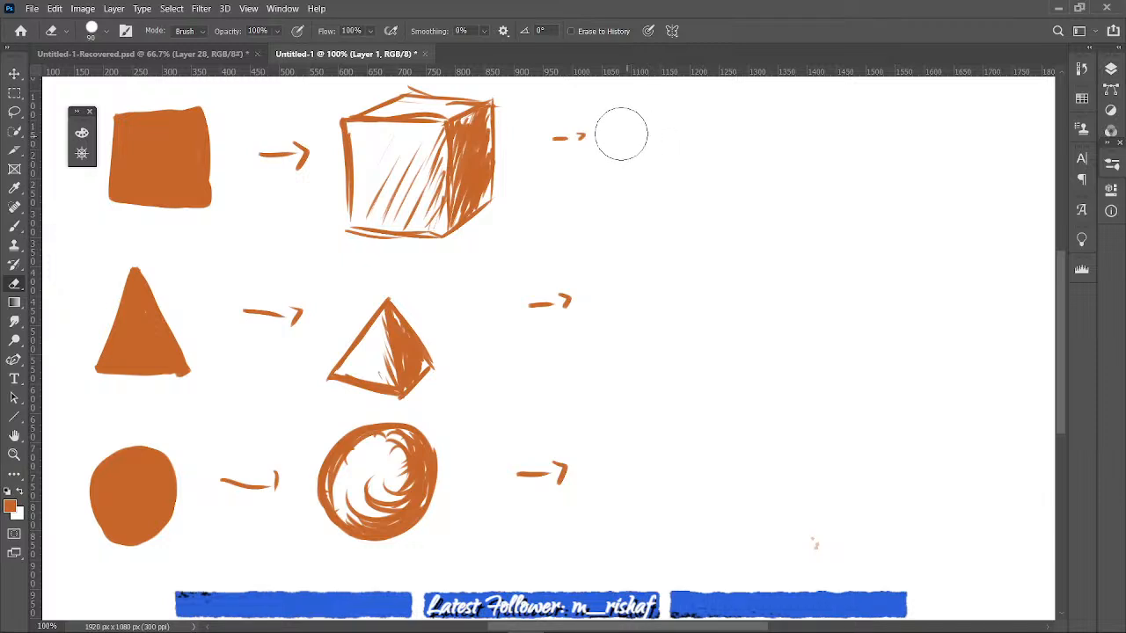
{"action": "key", "text": "b"}
{"action": "mouse_move", "coordinate": [620, 121]}
{"action": "left_mouse_down"}
{"action": "mouse_move", "coordinate": [609, 139]}
{"action": "mouse_move", "coordinate": [636, 126]}
{"action": "left_mouse_up"}
{"action": "mouse_move", "coordinate": [644, 122]}
{"action": "left_mouse_down"}
{"action": "mouse_move", "coordinate": [647, 138]}
{"action": "mouse_move", "coordinate": [663, 125]}
{"action": "mouse_move", "coordinate": [726, 123]}
{"action": "mouse_move", "coordinate": [729, 113]}
{"action": "mouse_move", "coordinate": [741, 132]}
{"action": "left_mouse_up"}
{"action": "mouse_move", "coordinate": [753, 90]}
{"action": "left_mouse_down"}
{"action": "mouse_move", "coordinate": [756, 121]}
{"action": "mouse_move", "coordinate": [768, 106]}
{"action": "left_mouse_up"}
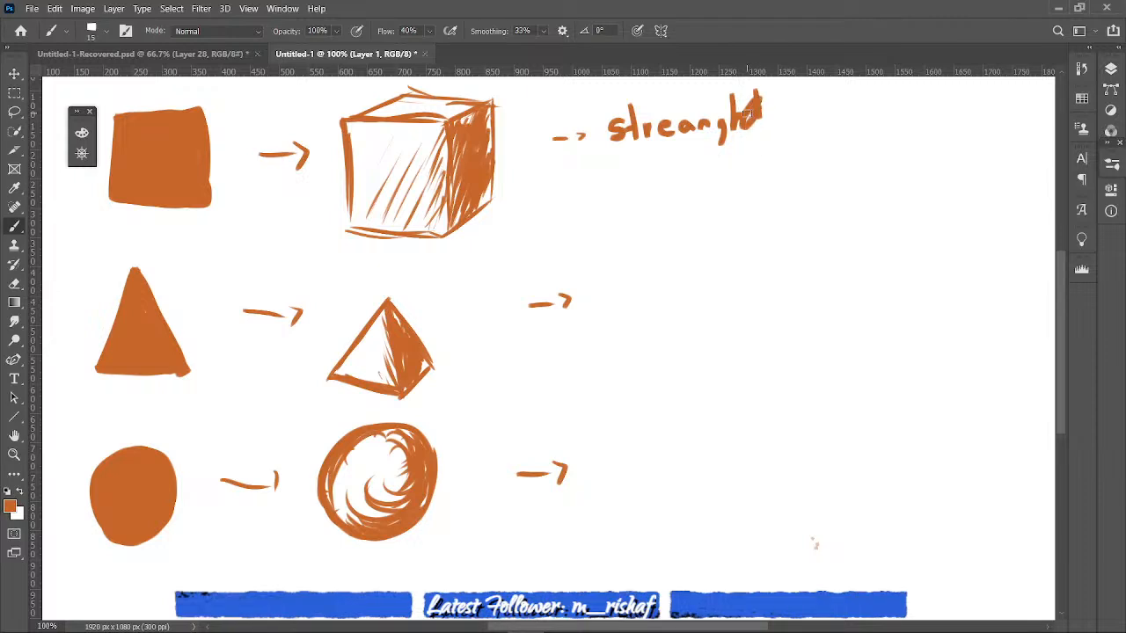
{"action": "key", "text": "e"}
{"action": "left_click_drag", "start_coordinate": [748, 95], "coordinate": [750, 97]}
{"action": "key", "text": "ctrl+z"}
{"action": "key", "text": "ctrl+z"}
{"action": "key", "text": "ctrl+z"}
{"action": "key", "text": "ctrl+z"}
{"action": "key", "text": "ctrl+z"}
{"action": "key", "text": "ctrl+z"}
{"action": "key", "text": "ctrl+z"}
{"action": "key", "text": "ctrl+z"}
{"action": "key", "text": "ctrl+z"}
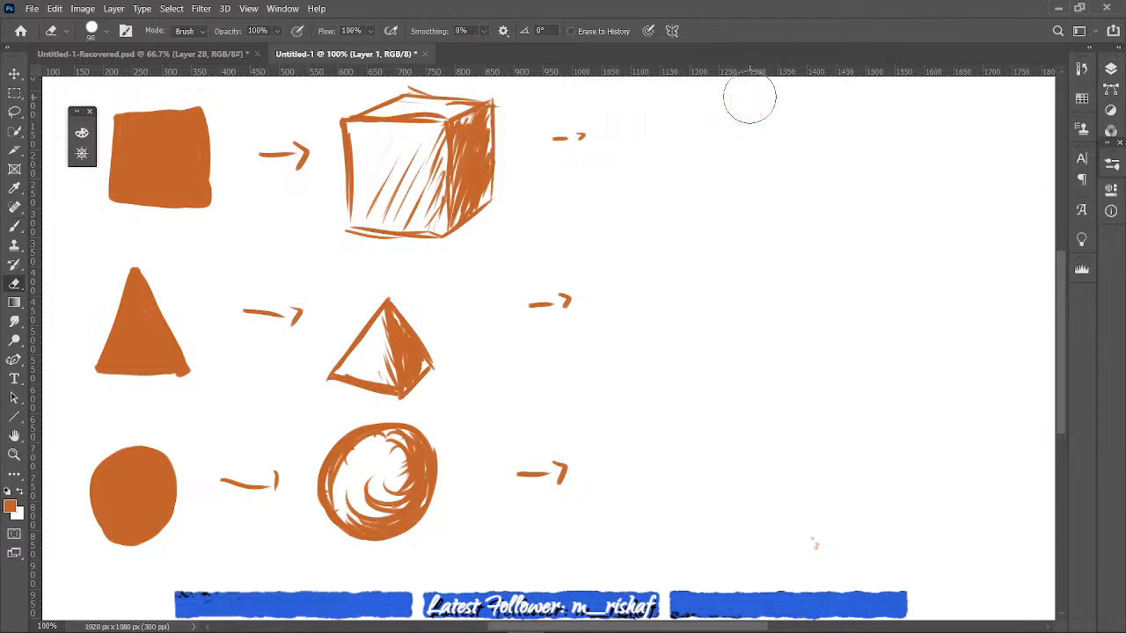
- Handwrite the note "power, hard" after the arrow beside the cube with the brush
{"action": "key", "text": "b"}
{"action": "mouse_move", "coordinate": [612, 121]}
{"action": "left_mouse_down"}
{"action": "mouse_move", "coordinate": [609, 151]}
{"action": "mouse_move", "coordinate": [647, 123]}
{"action": "mouse_move", "coordinate": [723, 123]}
{"action": "mouse_move", "coordinate": [744, 108]}
{"action": "mouse_move", "coordinate": [765, 141]}
{"action": "left_mouse_up"}
{"action": "mouse_move", "coordinate": [788, 97]}
{"action": "left_mouse_down"}
{"action": "mouse_move", "coordinate": [794, 131]}
{"action": "mouse_move", "coordinate": [838, 129]}
{"action": "mouse_move", "coordinate": [850, 116]}
{"action": "mouse_move", "coordinate": [876, 128]}
{"action": "left_mouse_up"}
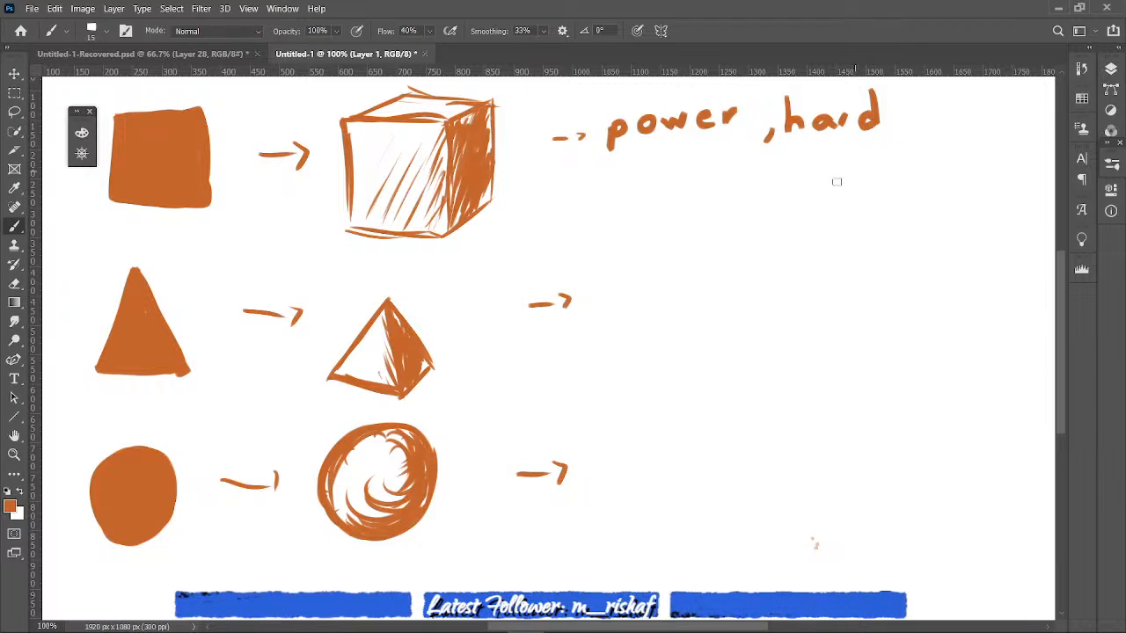
{"action": "mouse_move", "coordinate": [613, 297]}
{"action": "left_mouse_down"}
{"action": "mouse_move", "coordinate": [609, 326]}
{"action": "mouse_move", "coordinate": [629, 295]}
{"action": "mouse_move", "coordinate": [626, 324]}
{"action": "left_mouse_up"}
{"action": "left_click_drag", "start_coordinate": [646, 313], "coordinate": [641, 345]}
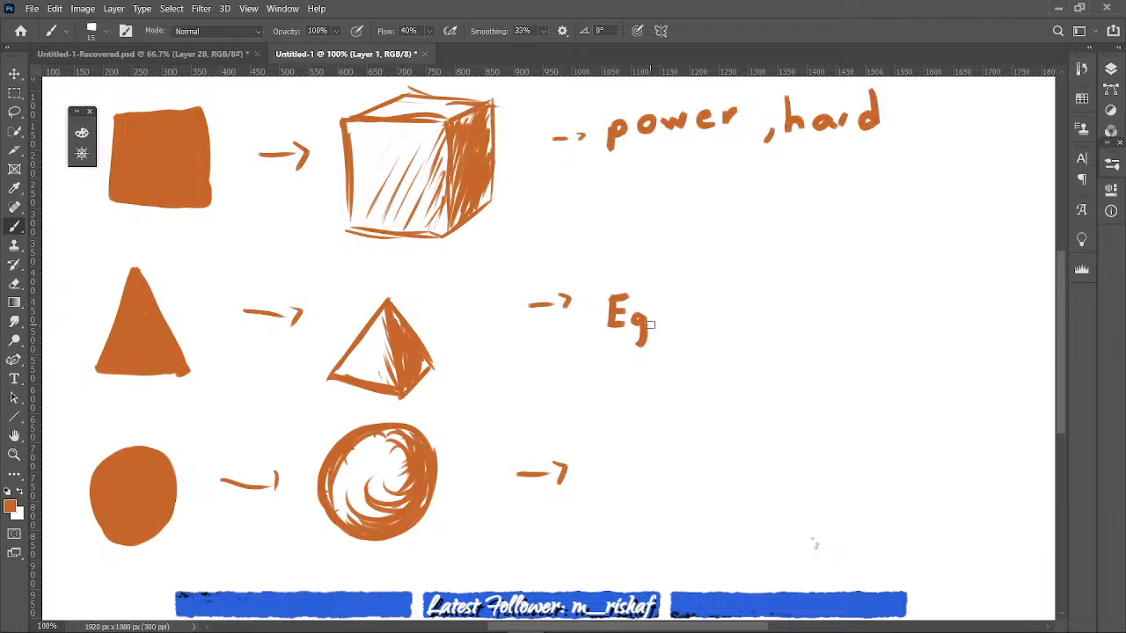
{"action": "key", "text": "ctrl+z"}
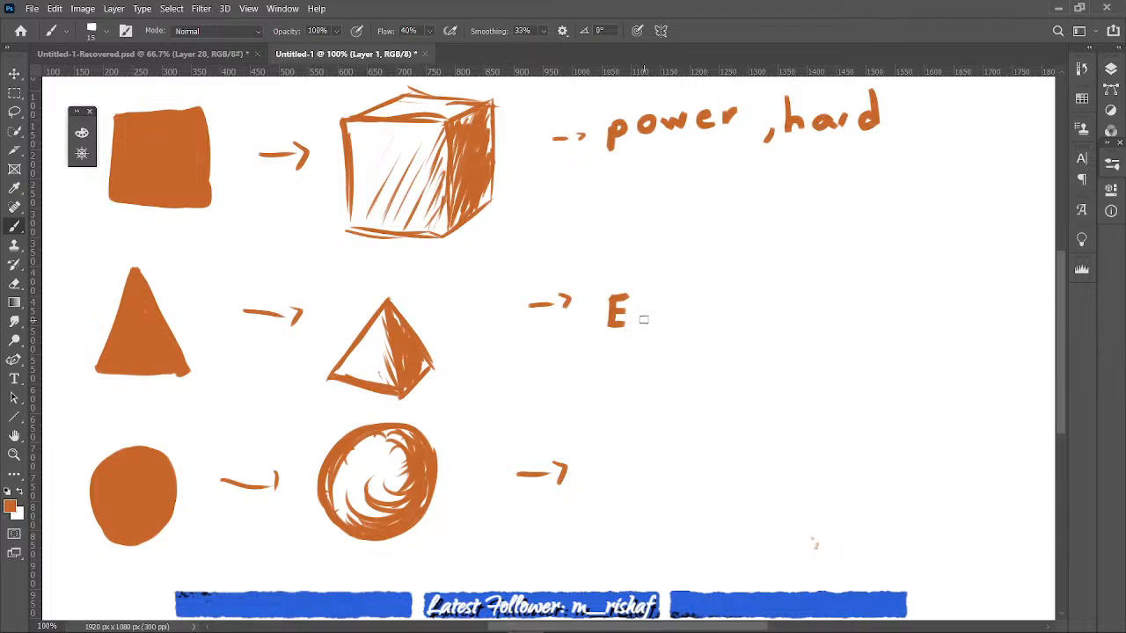
{"action": "left_click_drag", "start_coordinate": [633, 319], "coordinate": [679, 329]}
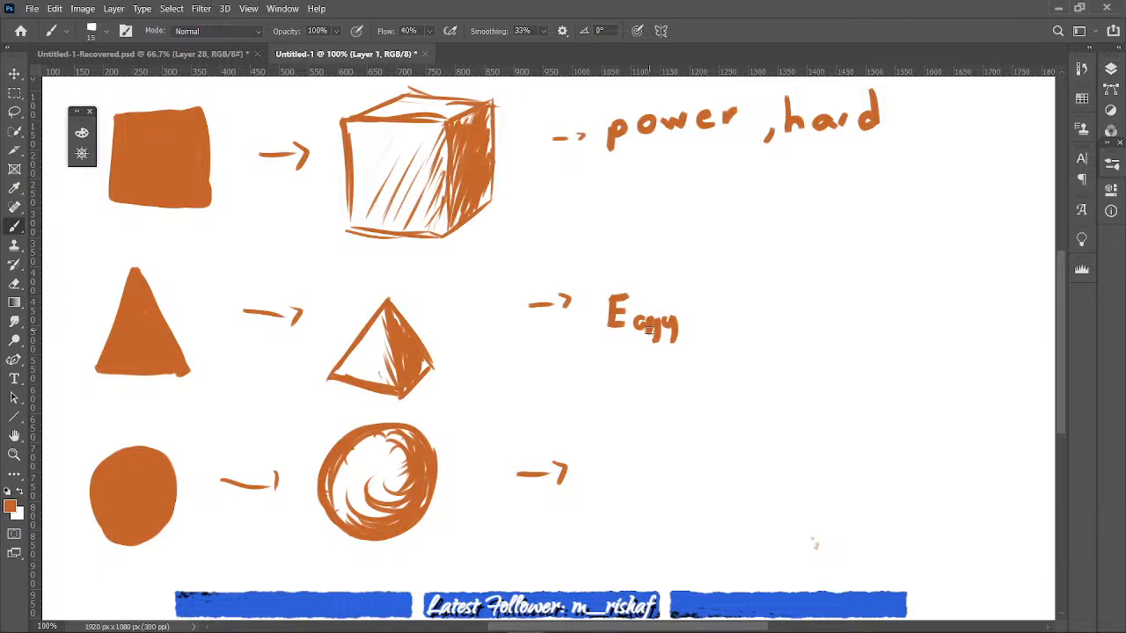
{"action": "key", "text": "e"}
{"action": "left_click_drag", "start_coordinate": [647, 329], "coordinate": [636, 320]}
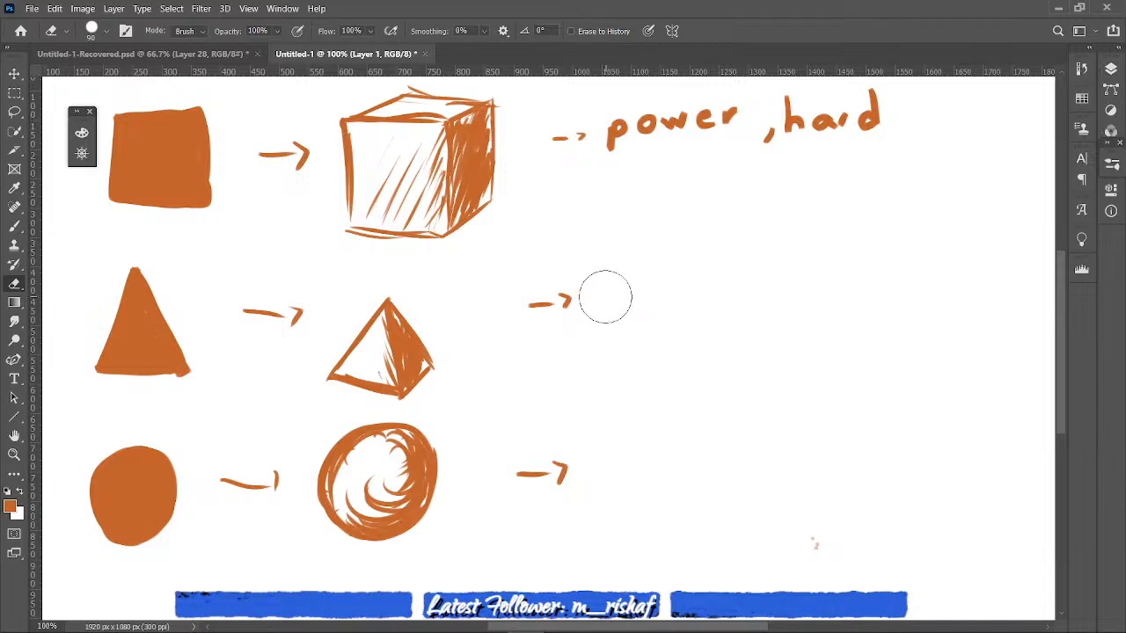
- Handwrite the note "Mncheves, villan, fast" after the arrow beside the pyramid
{"action": "key", "text": "b"}
{"action": "mouse_move", "coordinate": [601, 299]}
{"action": "left_mouse_down"}
{"action": "mouse_move", "coordinate": [643, 302]}
{"action": "mouse_move", "coordinate": [646, 285]}
{"action": "mouse_move", "coordinate": [700, 311]}
{"action": "left_mouse_up"}
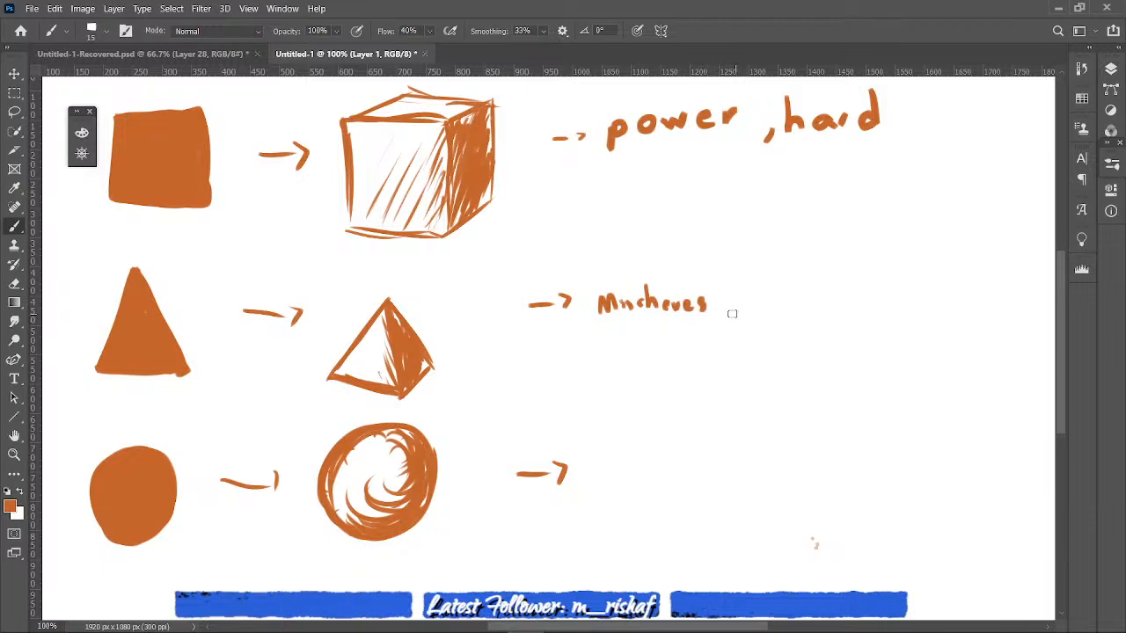
{"action": "left_click_drag", "start_coordinate": [733, 306], "coordinate": [728, 321]}
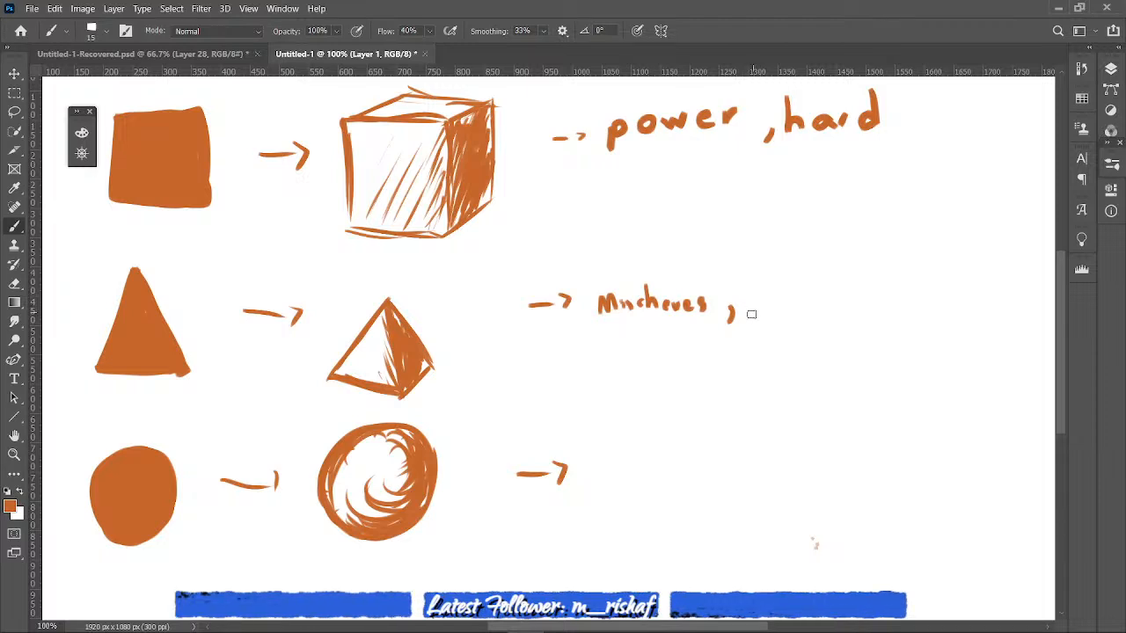
{"action": "mouse_move", "coordinate": [748, 304]}
{"action": "left_mouse_down"}
{"action": "mouse_move", "coordinate": [765, 299]}
{"action": "mouse_move", "coordinate": [761, 314]}
{"action": "mouse_move", "coordinate": [778, 295]}
{"action": "mouse_move", "coordinate": [825, 313]}
{"action": "left_mouse_up"}
{"action": "left_click_drag", "start_coordinate": [841, 308], "coordinate": [837, 323]}
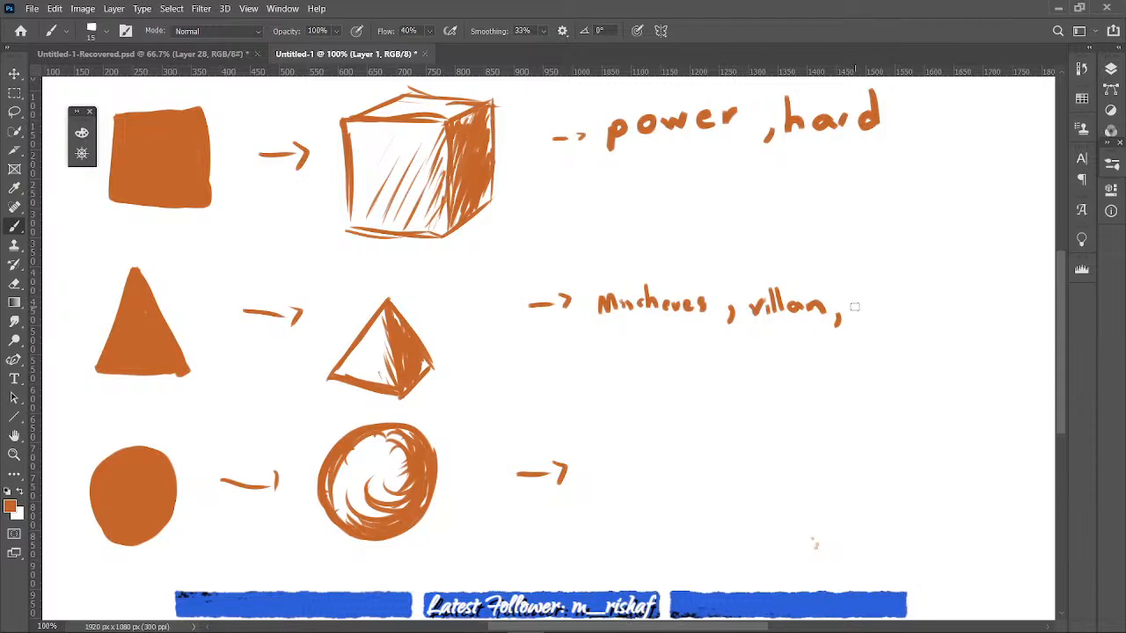
{"action": "mouse_move", "coordinate": [866, 295]}
{"action": "left_mouse_down"}
{"action": "mouse_move", "coordinate": [853, 322]}
{"action": "mouse_move", "coordinate": [900, 318]}
{"action": "mouse_move", "coordinate": [908, 303]}
{"action": "left_mouse_up"}
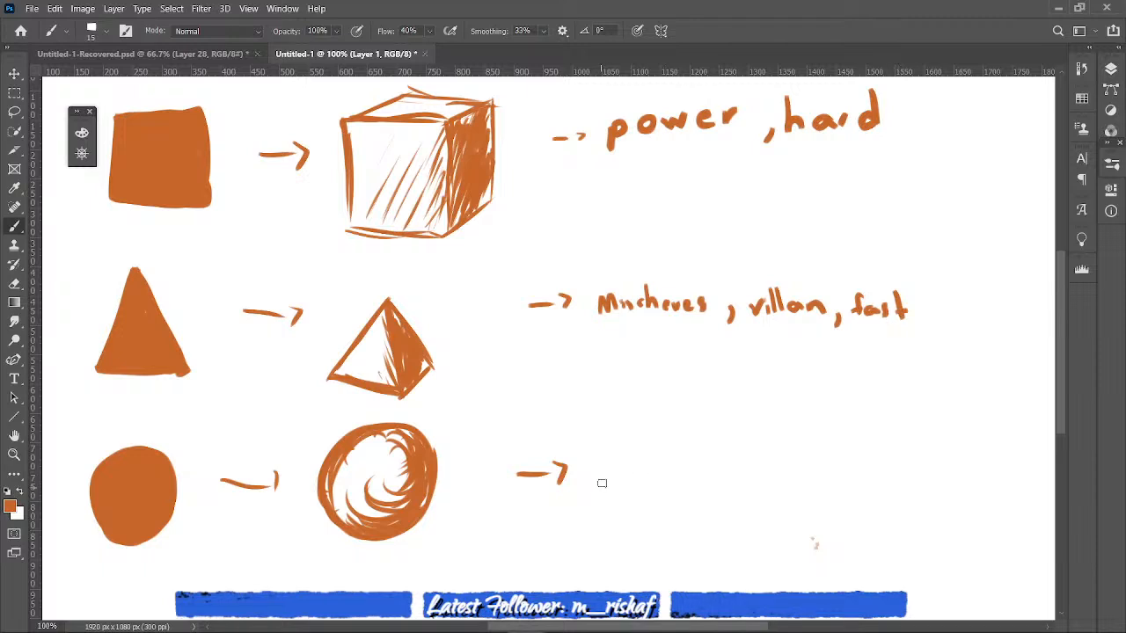
- Handwrite the note "soft, light heart, cute" after the arrow beside the sphere
{"action": "mouse_move", "coordinate": [611, 473]}
{"action": "left_mouse_down"}
{"action": "mouse_move", "coordinate": [601, 488]}
{"action": "mouse_move", "coordinate": [637, 484]}
{"action": "left_mouse_up"}
{"action": "left_click_drag", "start_coordinate": [661, 447], "coordinate": [658, 481]}
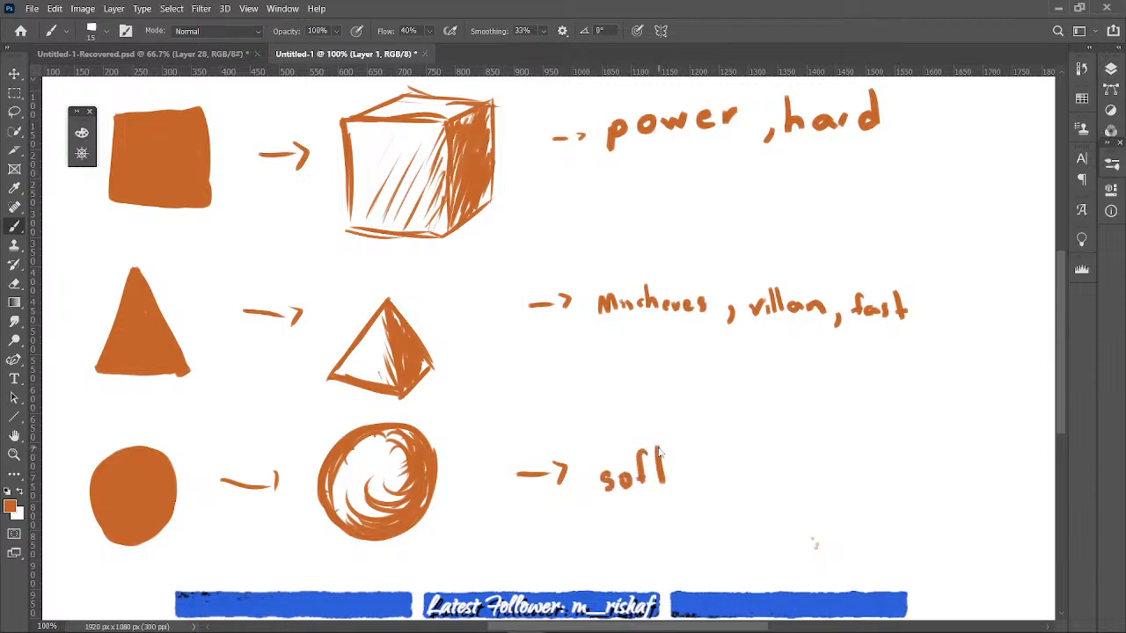
{"action": "mouse_move", "coordinate": [712, 442]}
{"action": "left_mouse_down"}
{"action": "mouse_move", "coordinate": [716, 479]}
{"action": "mouse_move", "coordinate": [740, 480]}
{"action": "mouse_move", "coordinate": [732, 495]}
{"action": "left_mouse_up"}
{"action": "mouse_move", "coordinate": [748, 448]}
{"action": "left_mouse_down"}
{"action": "mouse_move", "coordinate": [747, 482]}
{"action": "mouse_move", "coordinate": [765, 480]}
{"action": "left_mouse_up"}
{"action": "left_click_drag", "start_coordinate": [773, 443], "coordinate": [776, 473]}
{"action": "mouse_move", "coordinate": [764, 456]}
{"action": "left_mouse_down"}
{"action": "mouse_move", "coordinate": [779, 453]}
{"action": "mouse_move", "coordinate": [798, 475]}
{"action": "mouse_move", "coordinate": [835, 476]}
{"action": "mouse_move", "coordinate": [864, 462]}
{"action": "mouse_move", "coordinate": [874, 474]}
{"action": "mouse_move", "coordinate": [883, 456]}
{"action": "left_mouse_up"}
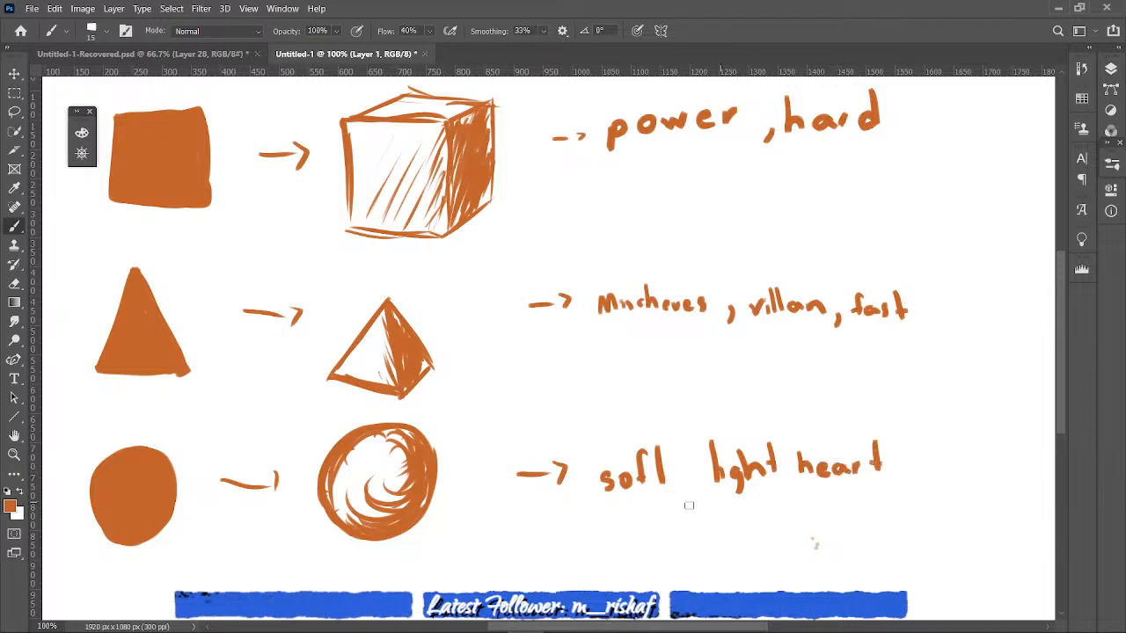
{"action": "left_click_drag", "start_coordinate": [691, 487], "coordinate": [687, 497]}
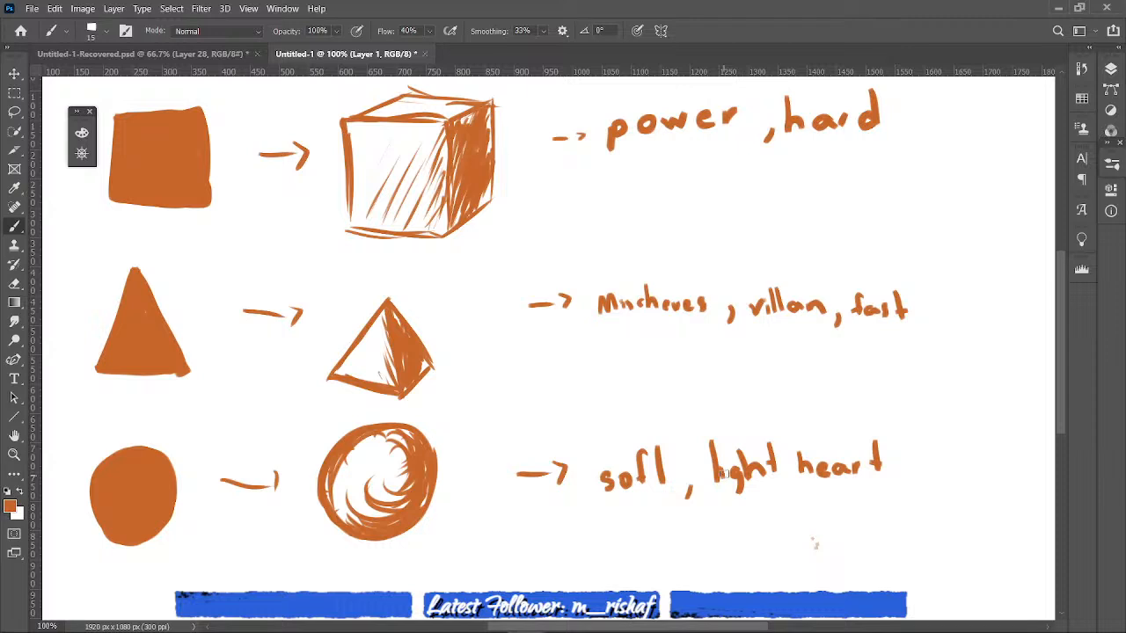
{"action": "mouse_move", "coordinate": [898, 466]}
{"action": "left_mouse_down"}
{"action": "mouse_move", "coordinate": [892, 484]}
{"action": "mouse_move", "coordinate": [981, 481]}
{"action": "left_mouse_up"}
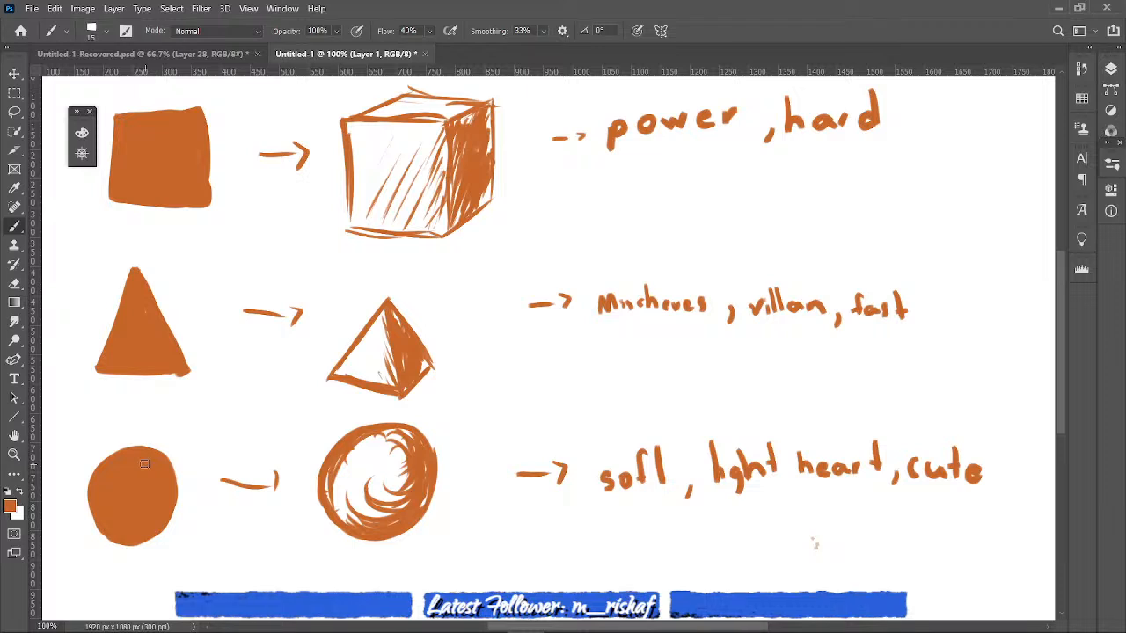
- Add a new layer above Layer 1, lock the new layer's position, and hide Layer 1
{"action": "left_click", "coordinate": [1110, 70]}
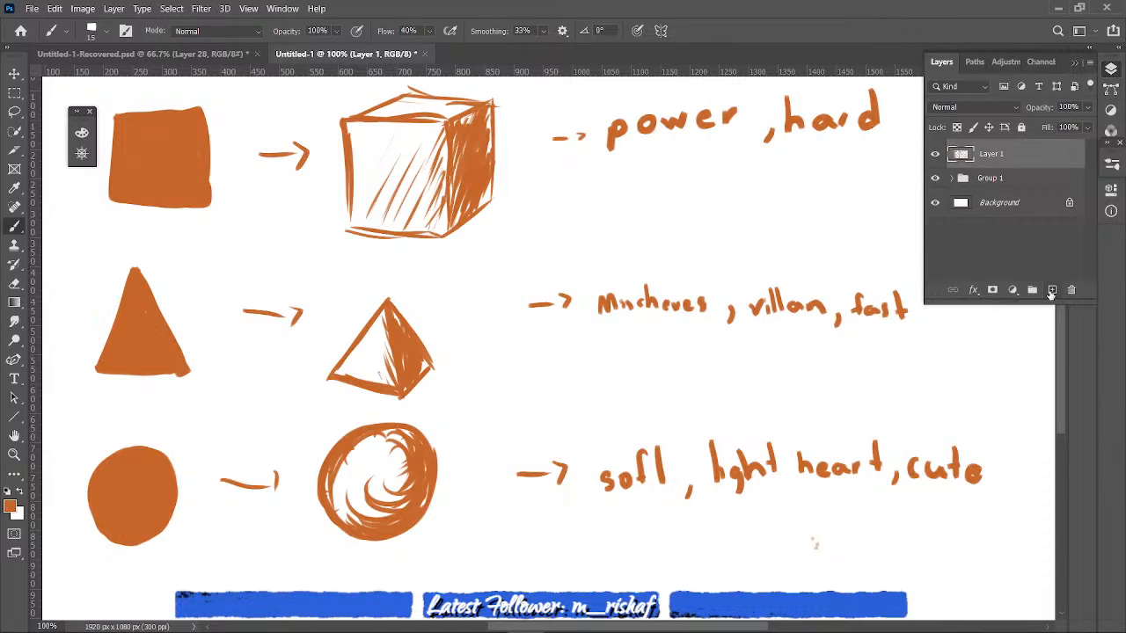
{"action": "left_click", "coordinate": [1051, 290]}
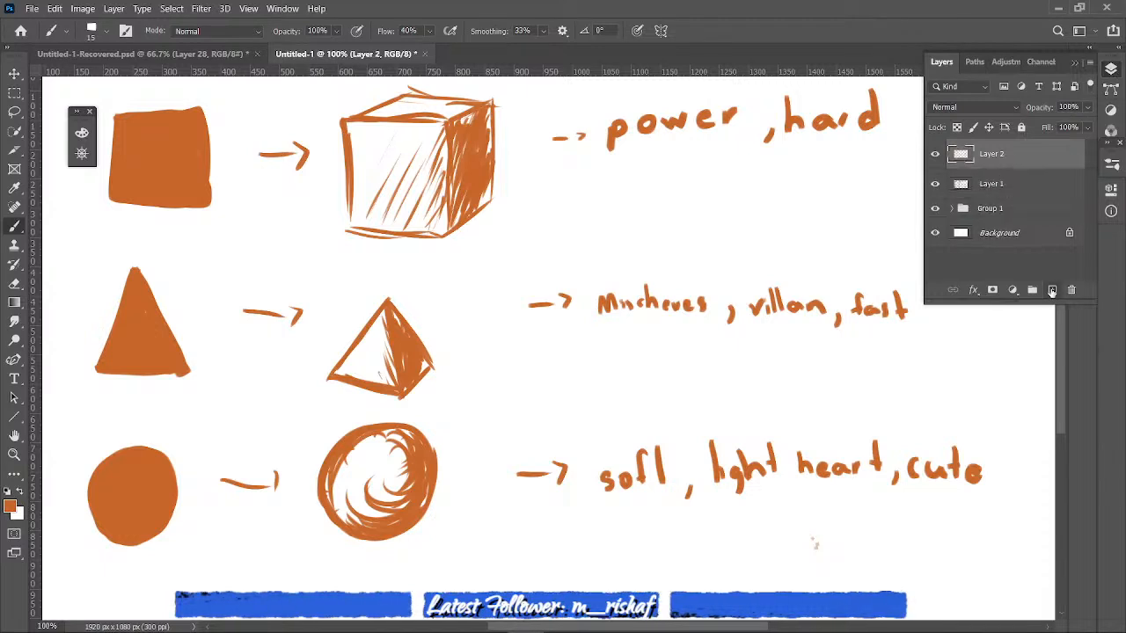
{"action": "left_click", "coordinate": [1074, 63]}
{"action": "left_click", "coordinate": [1108, 74]}
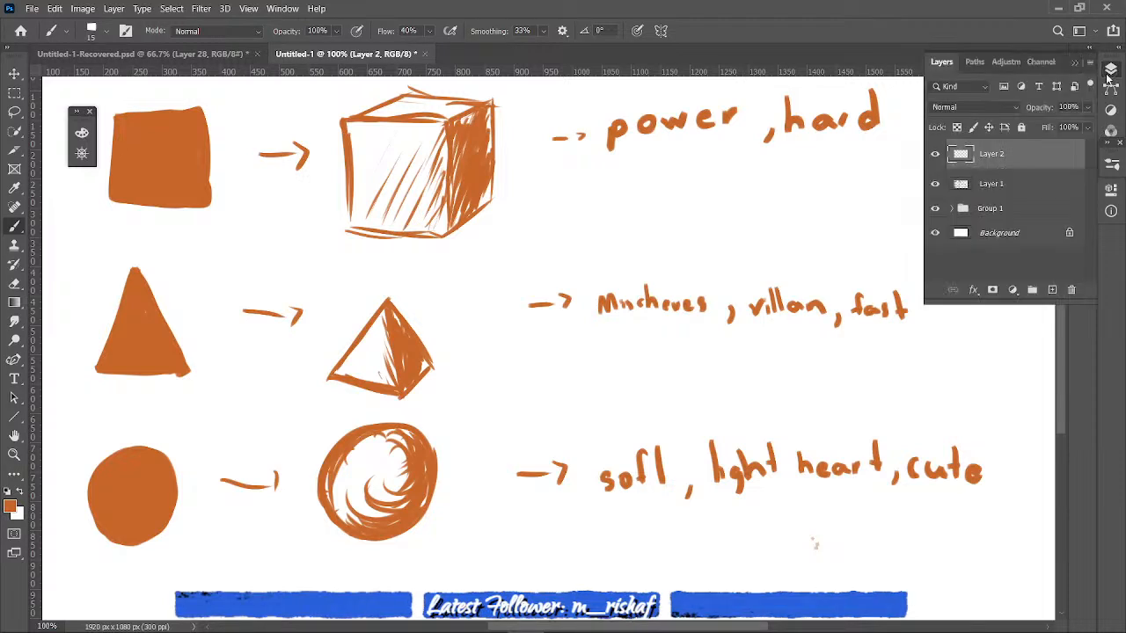
{"action": "left_click", "coordinate": [988, 127]}
{"action": "left_click", "coordinate": [934, 183]}
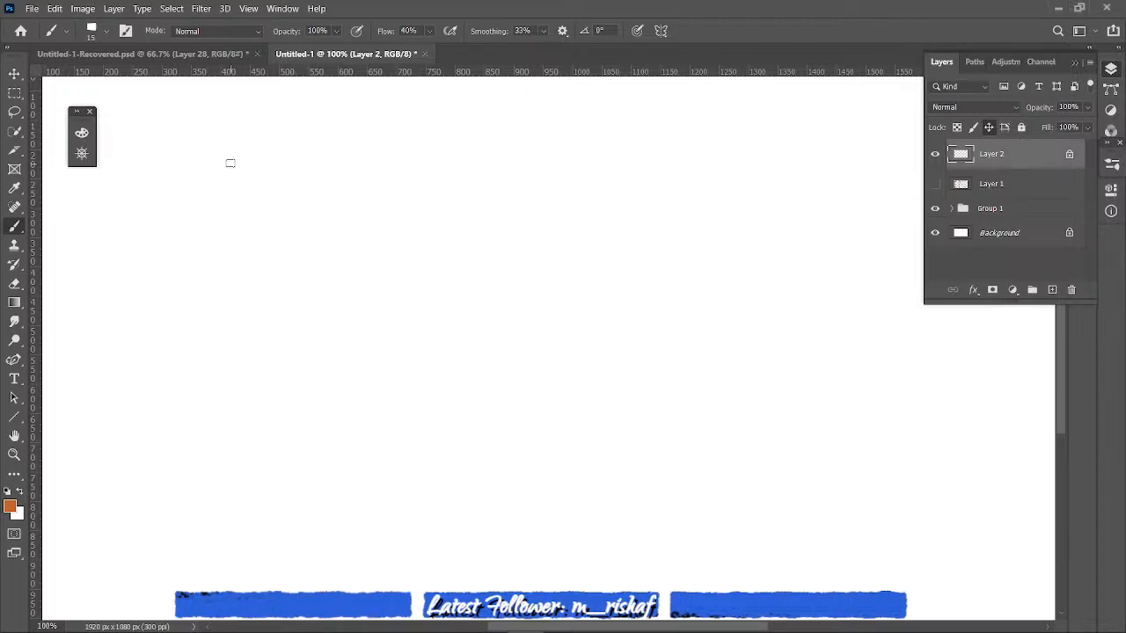
- Handwrite the heading "Lines" near the canvas's upper left and draw one slanted straight line beneath it
{"action": "mouse_move", "coordinate": [161, 151]}
{"action": "left_mouse_down"}
{"action": "mouse_move", "coordinate": [163, 127]}
{"action": "mouse_move", "coordinate": [183, 173]}
{"action": "left_mouse_up"}
{"action": "left_click_drag", "start_coordinate": [188, 166], "coordinate": [188, 175]}
{"action": "left_click", "coordinate": [187, 160]}
{"action": "left_click_drag", "start_coordinate": [198, 165], "coordinate": [212, 174]}
{"action": "left_click_drag", "start_coordinate": [218, 169], "coordinate": [233, 174]}
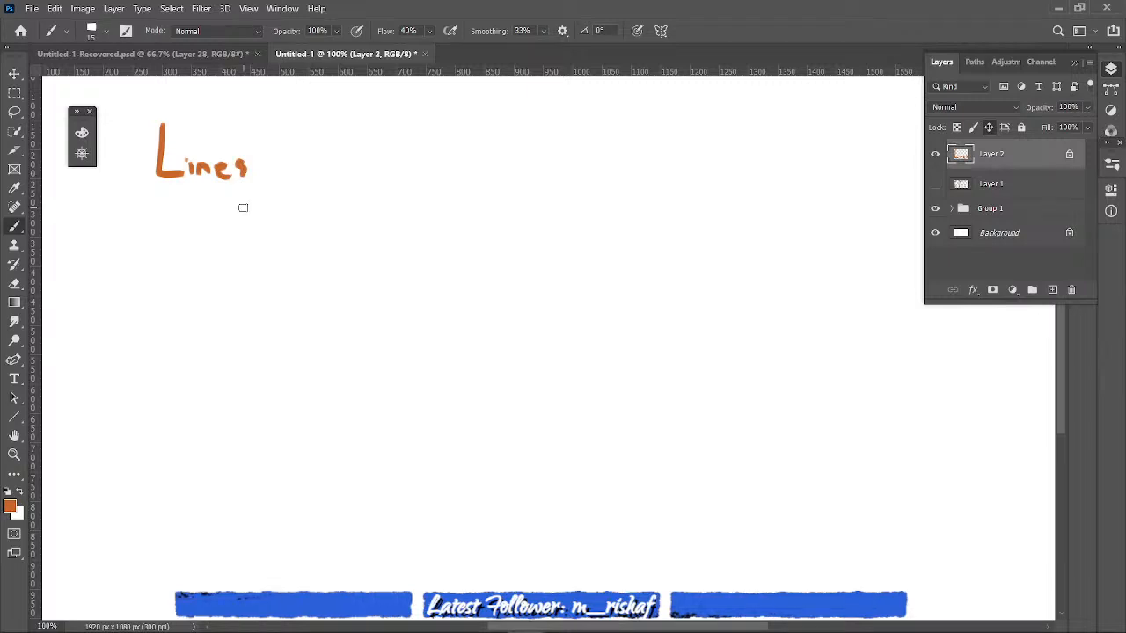
{"action": "mouse_move", "coordinate": [243, 207]}
{"action": "left_mouse_down"}
{"action": "mouse_move", "coordinate": [152, 364]}
{"action": "mouse_move", "coordinate": [287, 211]}
{"action": "mouse_move", "coordinate": [249, 387]}
{"action": "left_mouse_up"}
{"action": "key", "text": "ctrl+z"}
{"action": "left_click_drag", "start_coordinate": [334, 220], "coordinate": [264, 366]}
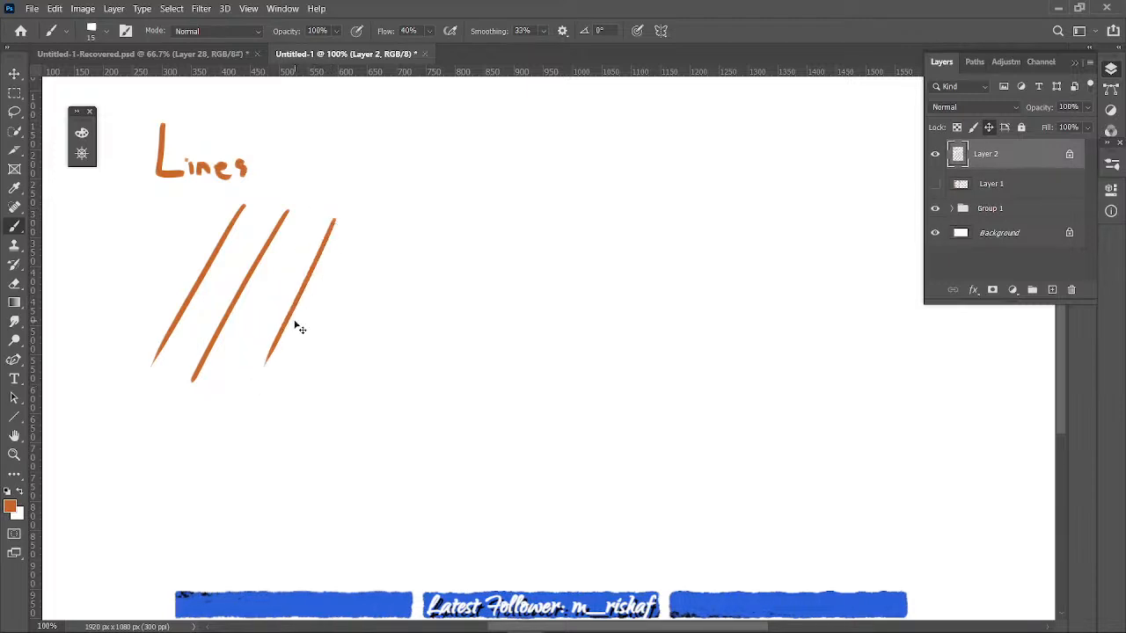
{"action": "key", "text": "ctrl+z"}
{"action": "left_click_drag", "start_coordinate": [338, 209], "coordinate": [251, 383]}
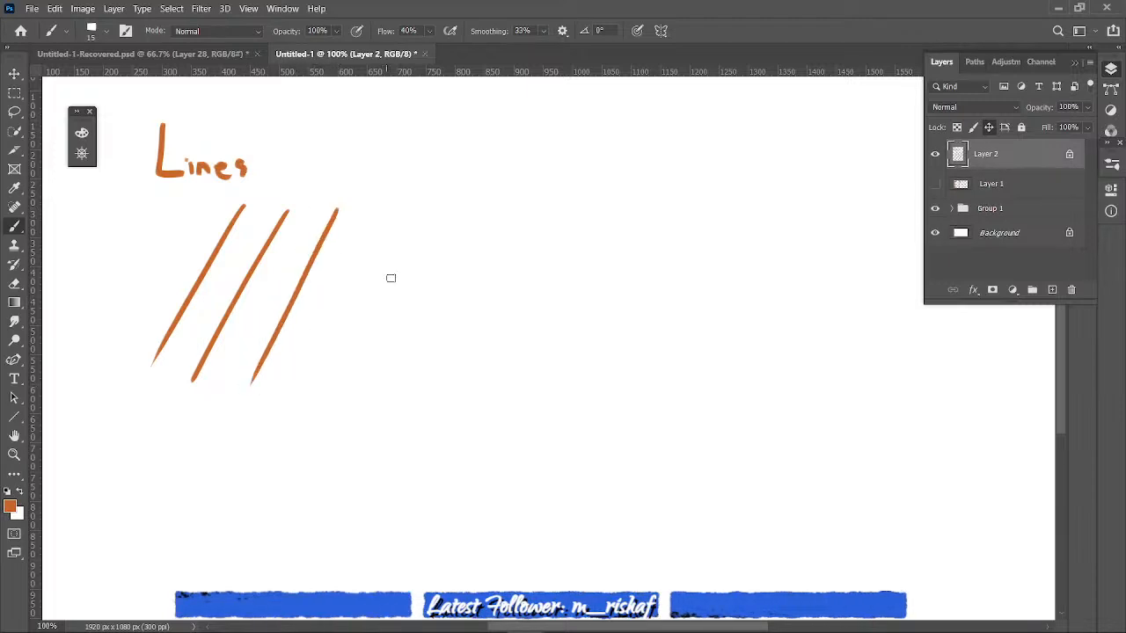
{"action": "left_click_drag", "start_coordinate": [392, 214], "coordinate": [335, 364]}
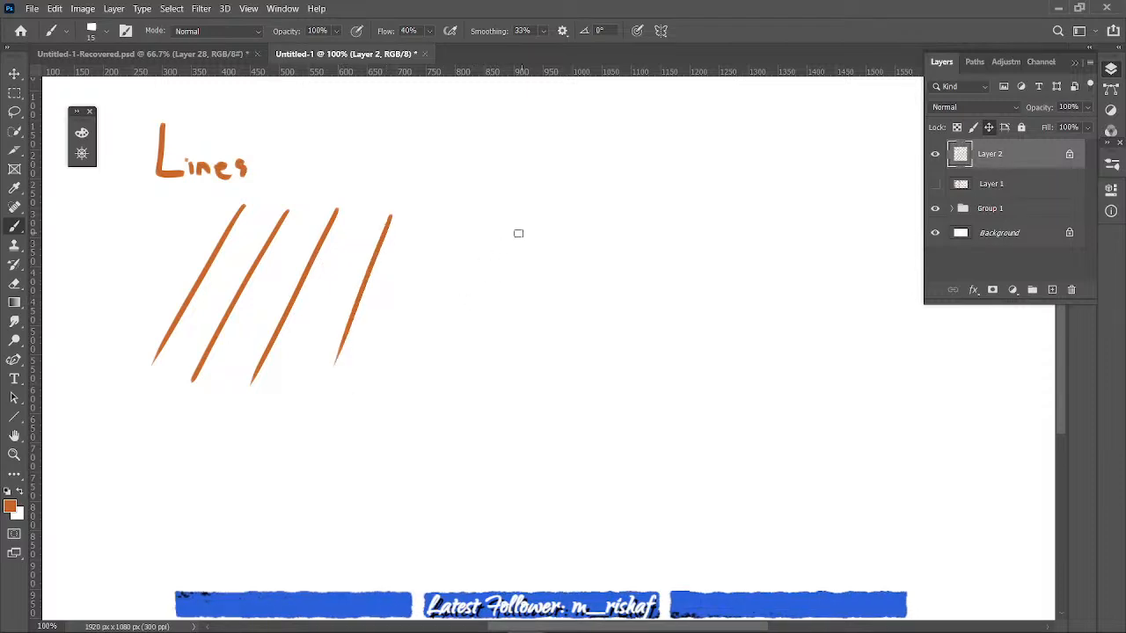
{"action": "mouse_move", "coordinate": [560, 216]}
{"action": "left_mouse_down"}
{"action": "mouse_move", "coordinate": [518, 234]}
{"action": "mouse_move", "coordinate": [564, 246]}
{"action": "mouse_move", "coordinate": [572, 275]}
{"action": "left_mouse_up"}
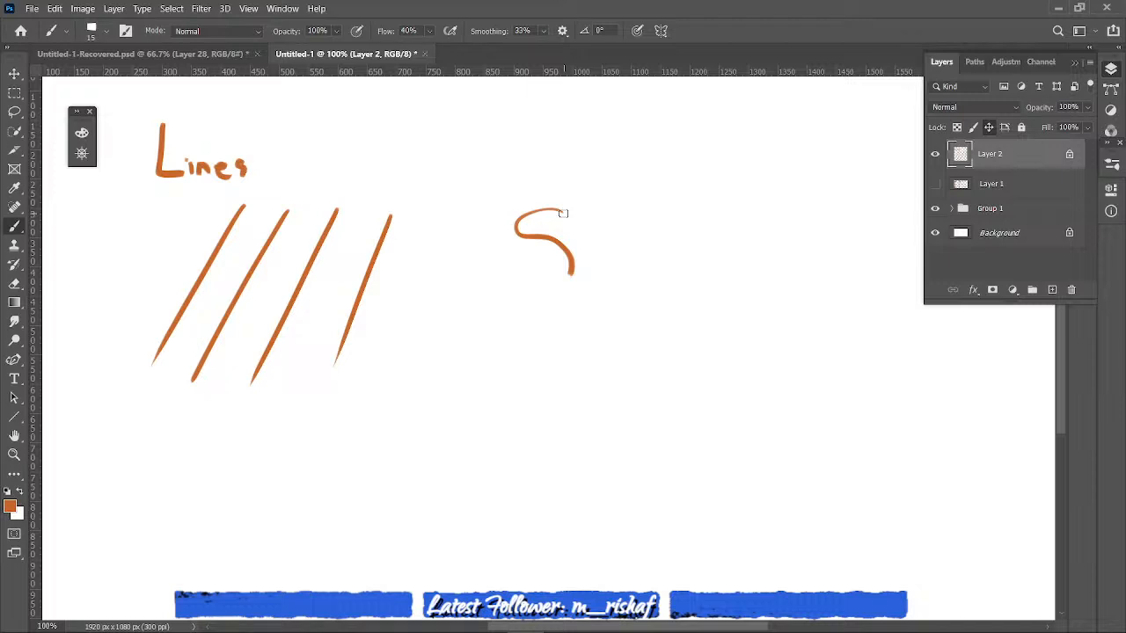
{"action": "key", "text": "ctrl+z"}
{"action": "key", "text": "ctrl+z"}
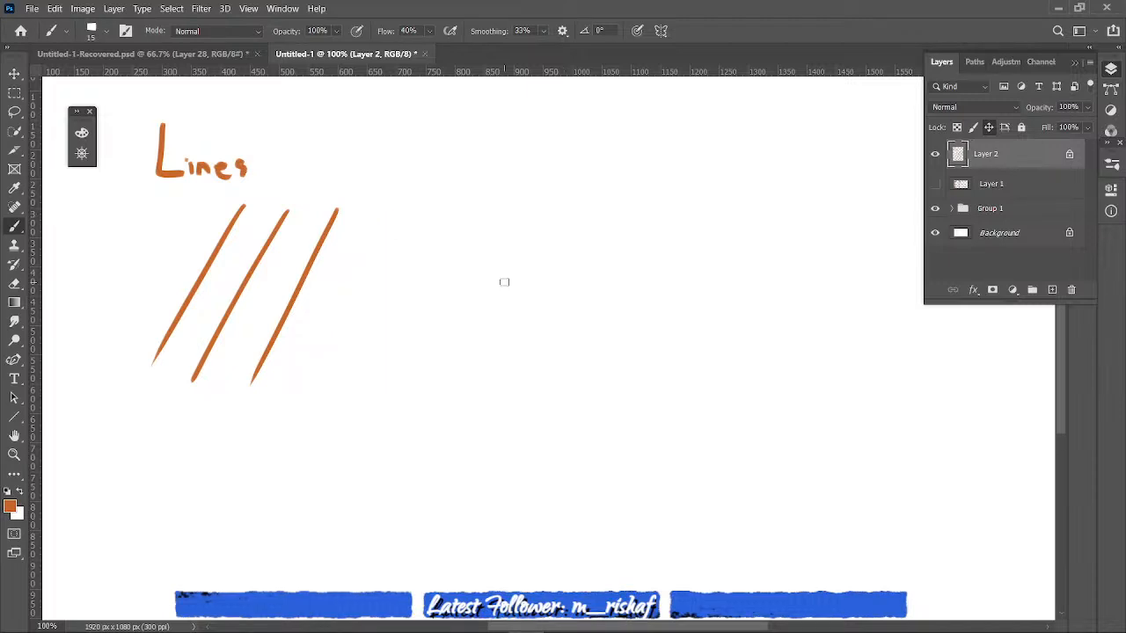
{"action": "key", "text": "ctrl+z"}
{"action": "key", "text": "ctrl+z"}
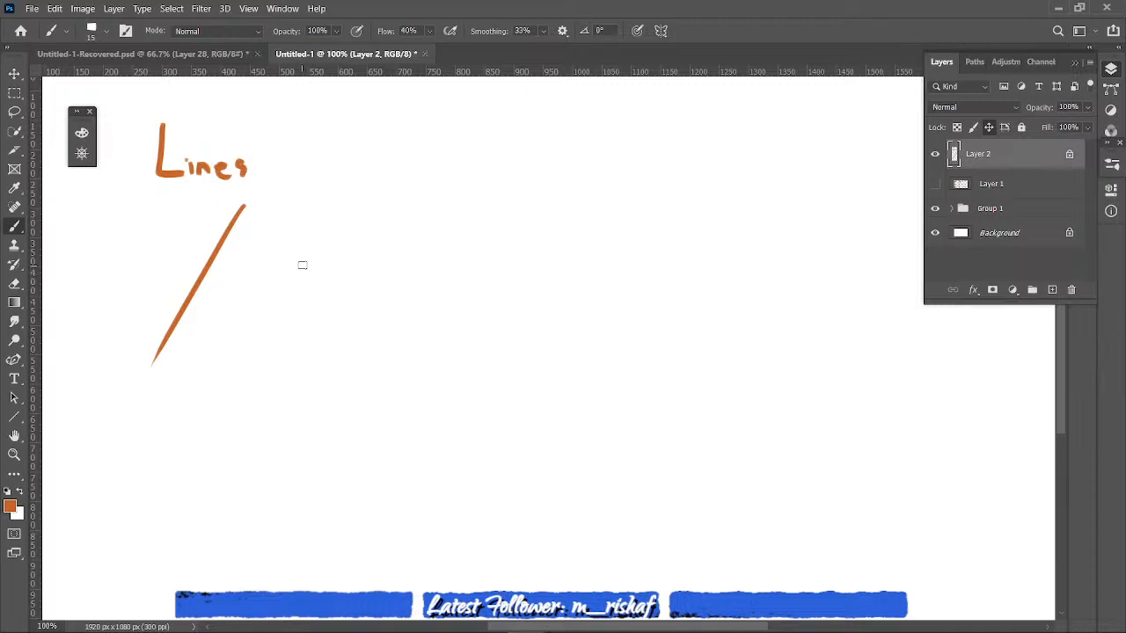
- Draw a curve, an angular zigzag, a curve ending in a sharp zigzag, and a smooth S-curve in a row beside the straight line
{"action": "left_click_drag", "start_coordinate": [272, 363], "coordinate": [385, 210]}
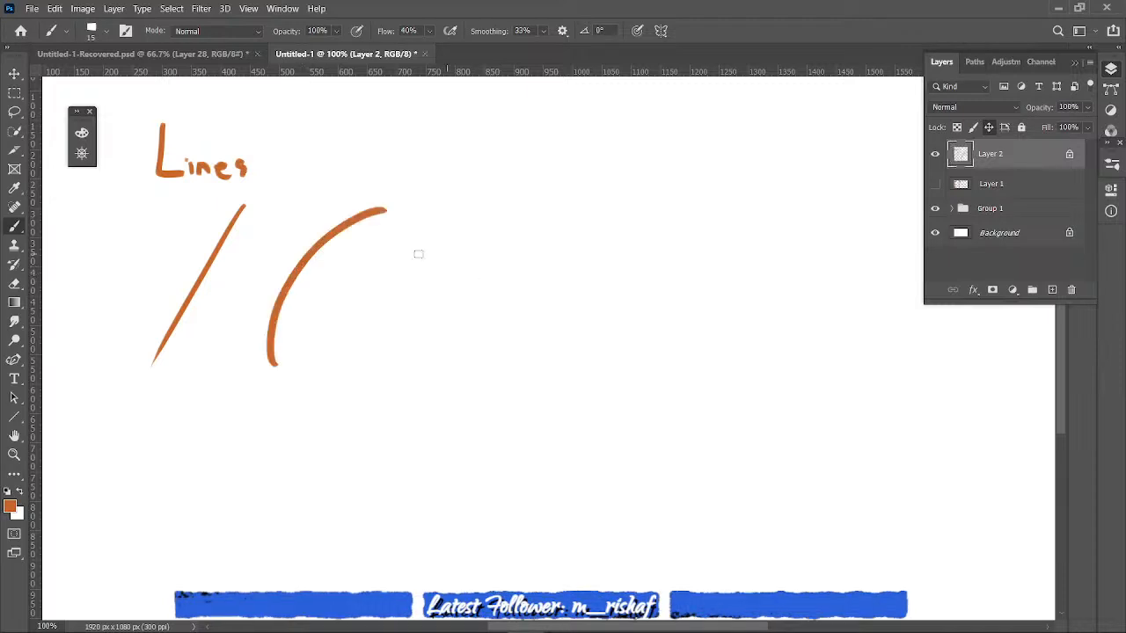
{"action": "left_click_drag", "start_coordinate": [495, 201], "coordinate": [396, 362]}
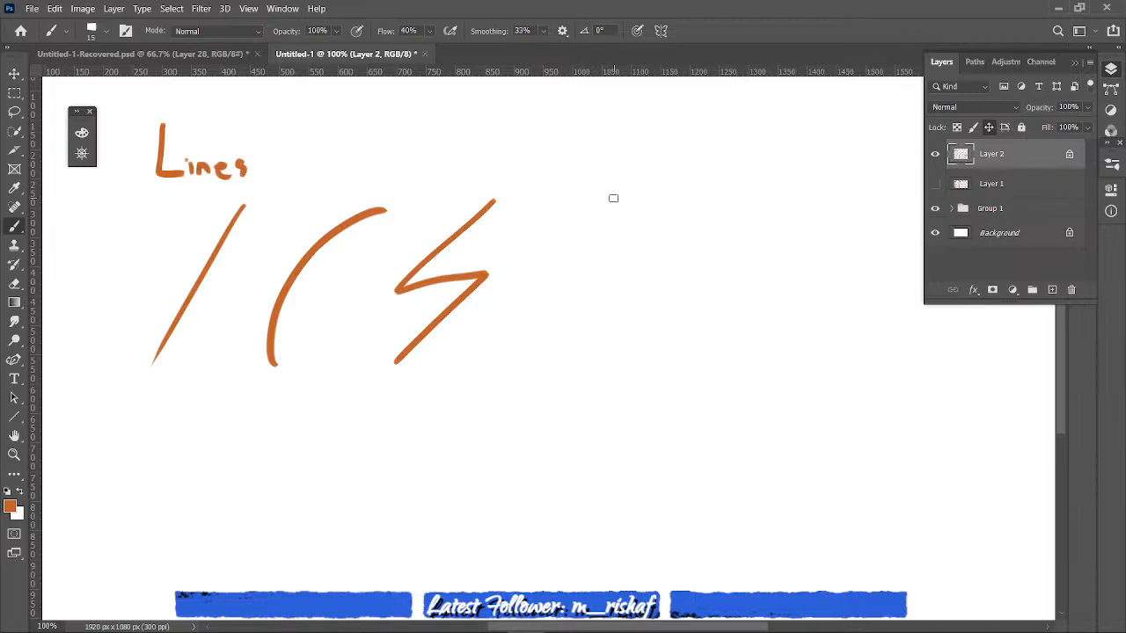
{"action": "mouse_move", "coordinate": [612, 198]}
{"action": "left_mouse_down"}
{"action": "mouse_move", "coordinate": [580, 318]}
{"action": "mouse_move", "coordinate": [586, 306]}
{"action": "mouse_move", "coordinate": [538, 380]}
{"action": "left_mouse_up"}
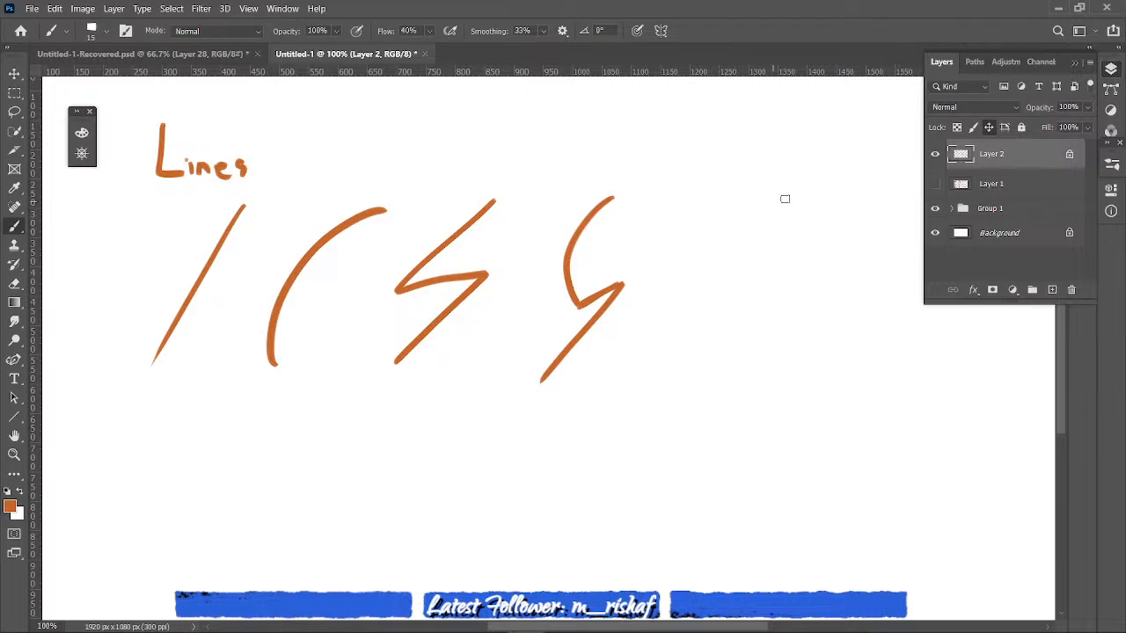
{"action": "mouse_move", "coordinate": [748, 190]}
{"action": "left_mouse_down"}
{"action": "mouse_move", "coordinate": [704, 209]}
{"action": "mouse_move", "coordinate": [762, 279]}
{"action": "mouse_move", "coordinate": [650, 365]}
{"action": "left_mouse_up"}
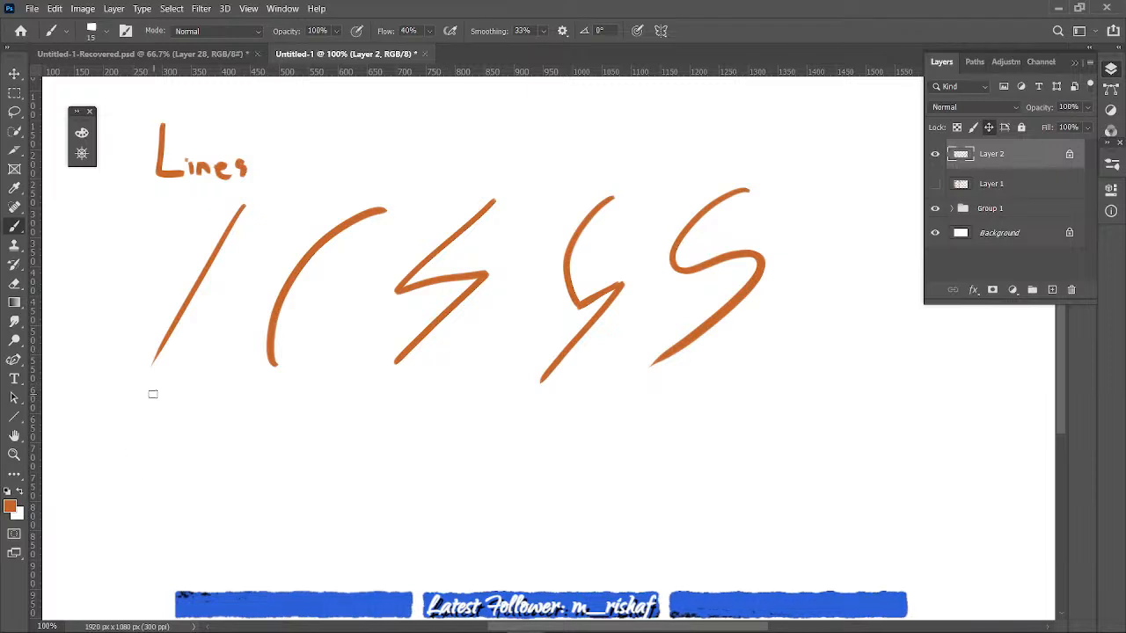
{"action": "left_click_drag", "start_coordinate": [123, 419], "coordinate": [153, 379]}
{"action": "key", "text": "ctrl+z"}
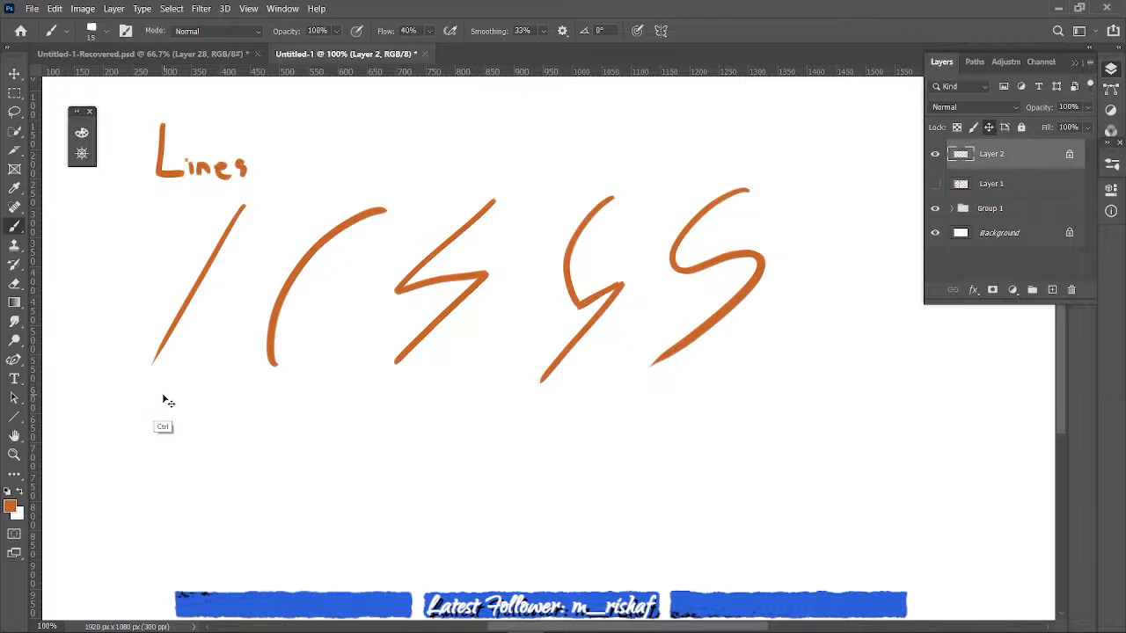
{"action": "left_click_drag", "start_coordinate": [146, 380], "coordinate": [138, 452]}
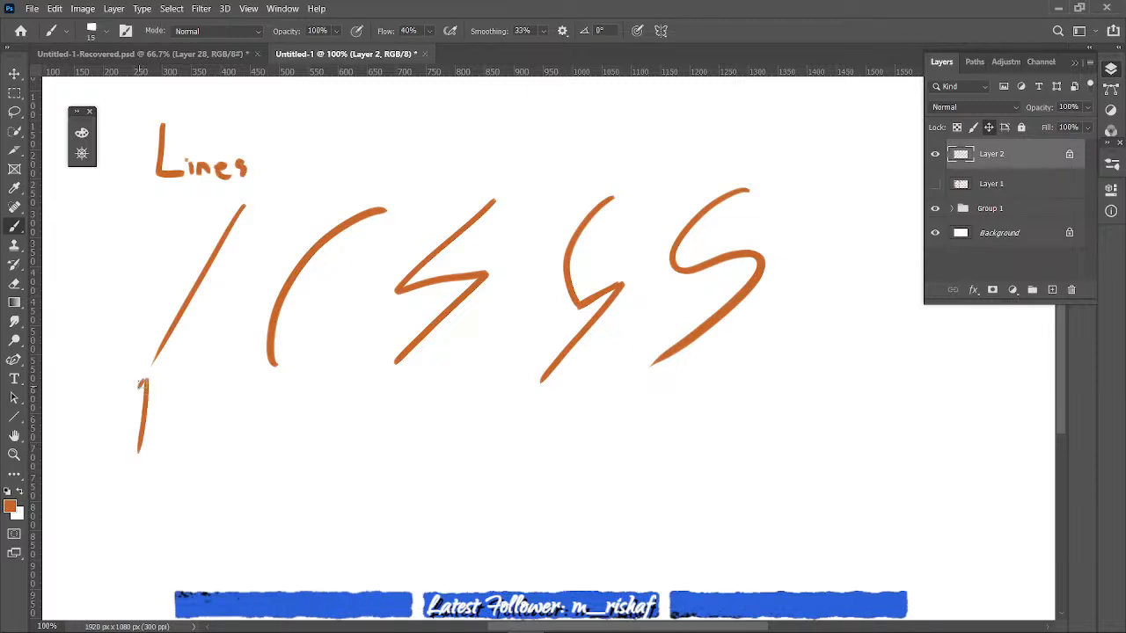
{"action": "left_click_drag", "start_coordinate": [138, 398], "coordinate": [156, 400]}
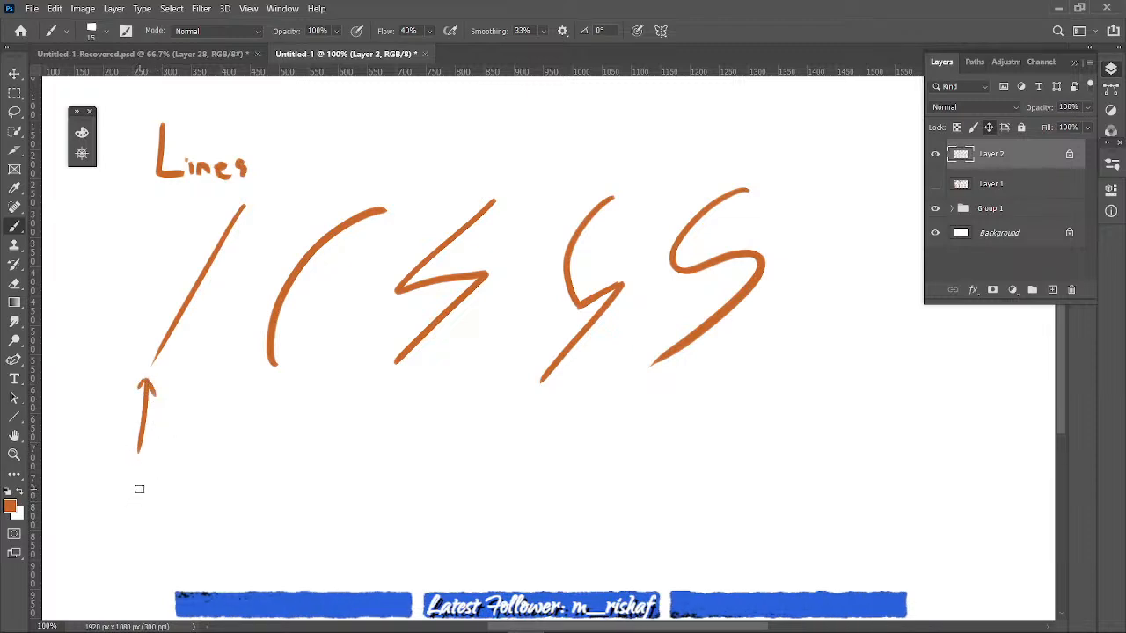
{"action": "key", "text": "ctrl+z"}
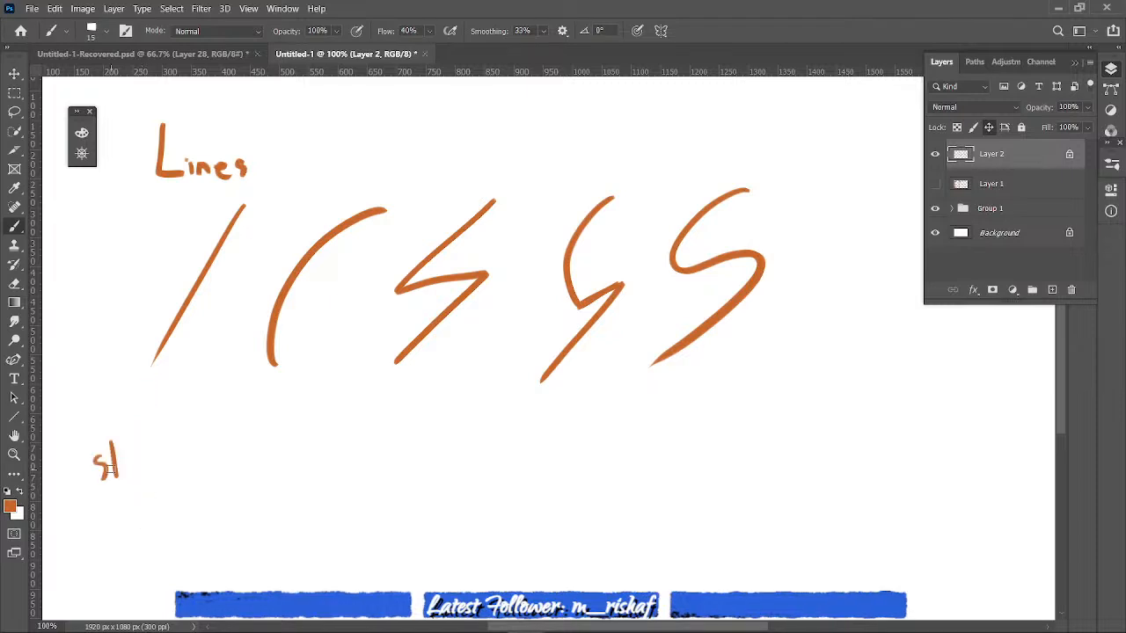
- Handwrite the label "straight" below the straight line and draw an arrow from it up to the line's lower end
{"action": "left_click_drag", "start_coordinate": [107, 466], "coordinate": [121, 462]}
{"action": "left_click_drag", "start_coordinate": [123, 466], "coordinate": [132, 466]}
{"action": "left_click_drag", "start_coordinate": [147, 463], "coordinate": [151, 476]}
{"action": "left_click", "coordinate": [153, 454]}
{"action": "left_click_drag", "start_coordinate": [155, 460], "coordinate": [172, 476]}
{"action": "left_click_drag", "start_coordinate": [179, 433], "coordinate": [188, 467]}
{"action": "left_click_drag", "start_coordinate": [196, 425], "coordinate": [199, 461]}
{"action": "left_click_drag", "start_coordinate": [188, 442], "coordinate": [203, 440]}
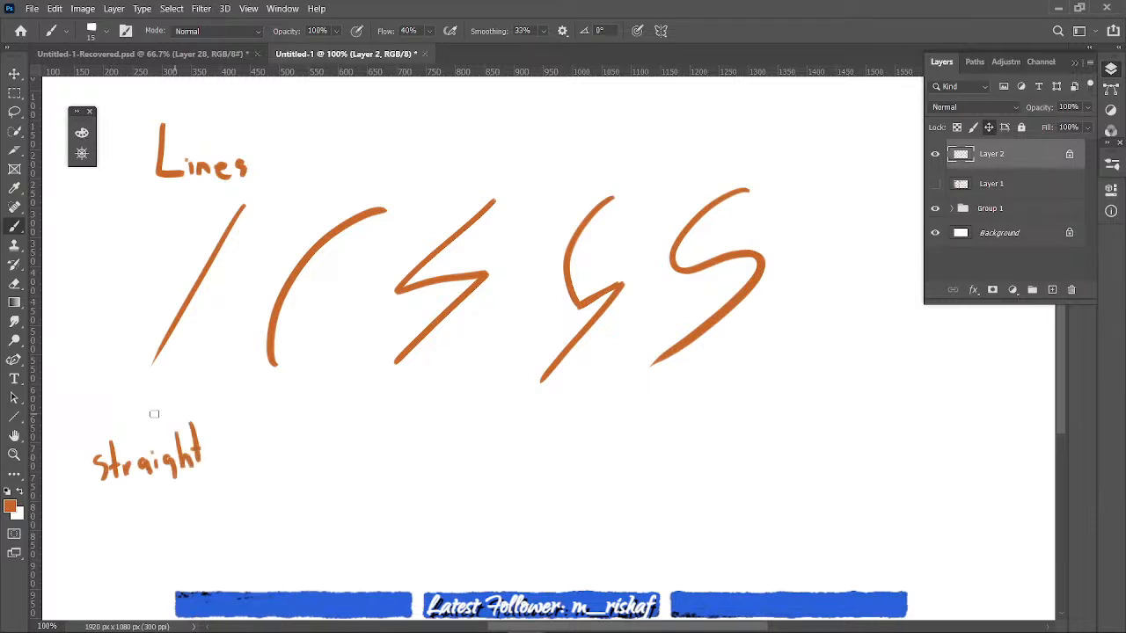
{"action": "left_click_drag", "start_coordinate": [137, 430], "coordinate": [155, 393]}
{"action": "left_click_drag", "start_coordinate": [151, 384], "coordinate": [165, 388]}
- Handwrite the label "curve" below the curved line and draw an arrow from it up to the curve
{"action": "left_click_drag", "start_coordinate": [270, 446], "coordinate": [270, 469]}
{"action": "mouse_move", "coordinate": [277, 453]}
{"action": "left_mouse_down"}
{"action": "mouse_move", "coordinate": [290, 461]}
{"action": "mouse_move", "coordinate": [306, 449]}
{"action": "left_mouse_up"}
{"action": "left_click_drag", "start_coordinate": [309, 449], "coordinate": [320, 449]}
{"action": "left_click_drag", "start_coordinate": [323, 456], "coordinate": [336, 458]}
{"action": "mouse_move", "coordinate": [283, 400]}
{"action": "left_mouse_down"}
{"action": "mouse_move", "coordinate": [292, 429]}
{"action": "mouse_move", "coordinate": [293, 406]}
{"action": "left_mouse_up"}
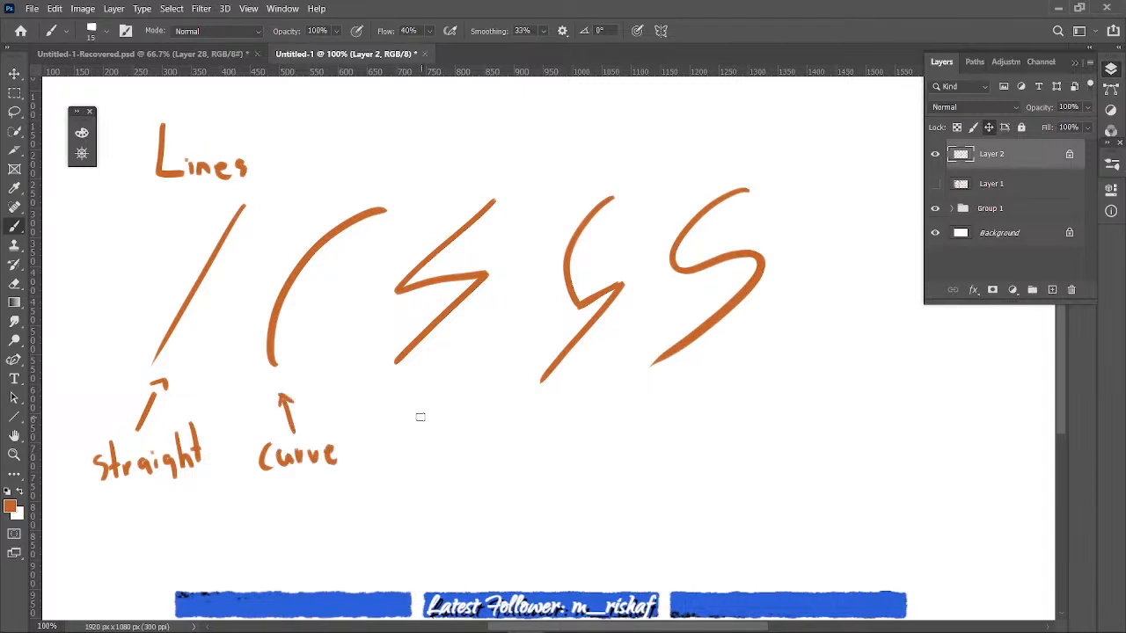
- Draw a short vertical line below the angular zigzag and handwrite the label "zigzag" beneath it
{"action": "left_click_drag", "start_coordinate": [423, 378], "coordinate": [423, 425]}
{"action": "left_click_drag", "start_coordinate": [384, 451], "coordinate": [403, 463]}
{"action": "mouse_move", "coordinate": [412, 452]}
{"action": "left_mouse_down"}
{"action": "mouse_move", "coordinate": [419, 475]}
{"action": "mouse_move", "coordinate": [451, 465]}
{"action": "left_mouse_up"}
{"action": "left_click_drag", "start_coordinate": [463, 452], "coordinate": [464, 465]}
{"action": "left_click_drag", "start_coordinate": [478, 451], "coordinate": [470, 467]}
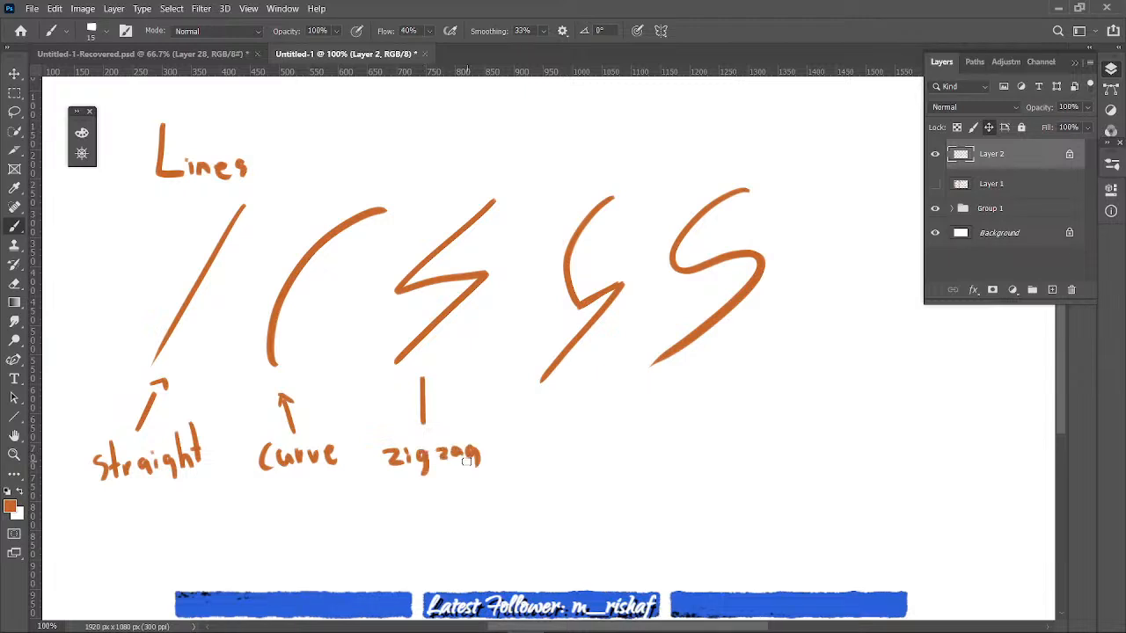
- Draw upward arrows to the curved zigzag and the S-curve, and handwrite the labels "curve zag" and "s curve" beneath them
{"action": "left_click_drag", "start_coordinate": [561, 369], "coordinate": [561, 423]}
{"action": "left_click_drag", "start_coordinate": [550, 384], "coordinate": [572, 384]}
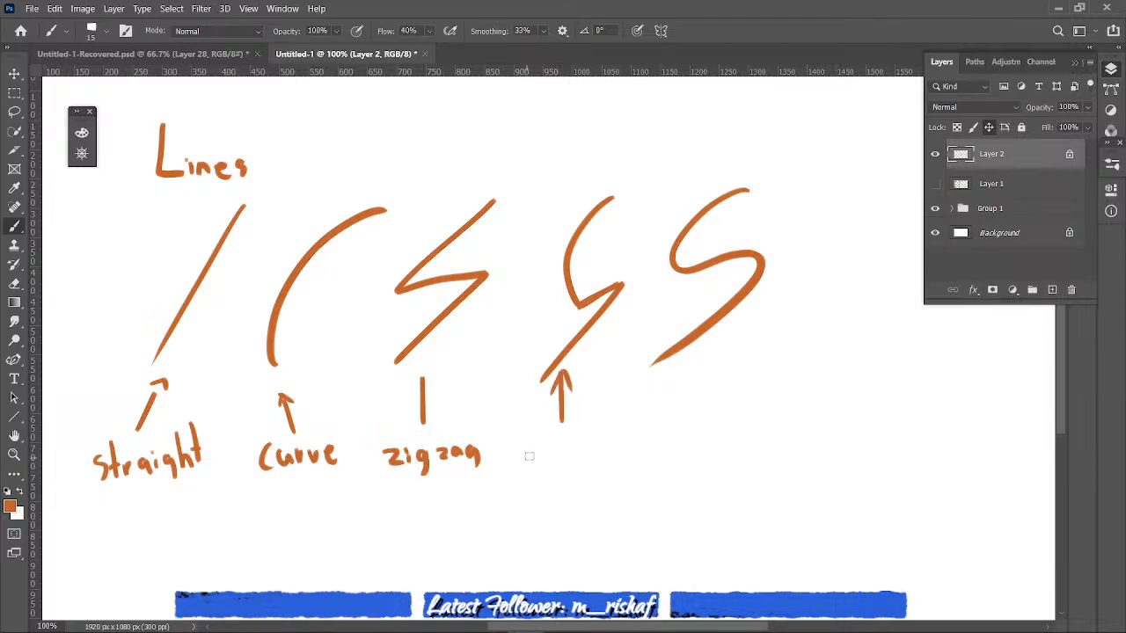
{"action": "left_click_drag", "start_coordinate": [539, 451], "coordinate": [531, 464]}
{"action": "left_click_drag", "start_coordinate": [544, 450], "coordinate": [557, 463]}
{"action": "mouse_move", "coordinate": [559, 463]}
{"action": "left_mouse_down"}
{"action": "mouse_move", "coordinate": [579, 450]}
{"action": "mouse_move", "coordinate": [599, 462]}
{"action": "mouse_move", "coordinate": [546, 488]}
{"action": "mouse_move", "coordinate": [576, 484]}
{"action": "mouse_move", "coordinate": [573, 495]}
{"action": "left_mouse_up"}
{"action": "mouse_move", "coordinate": [684, 375]}
{"action": "left_mouse_down"}
{"action": "mouse_move", "coordinate": [675, 426]}
{"action": "mouse_move", "coordinate": [671, 396]}
{"action": "left_mouse_up"}
{"action": "mouse_move", "coordinate": [674, 454]}
{"action": "left_mouse_down"}
{"action": "mouse_move", "coordinate": [678, 489]}
{"action": "mouse_move", "coordinate": [739, 497]}
{"action": "left_mouse_up"}
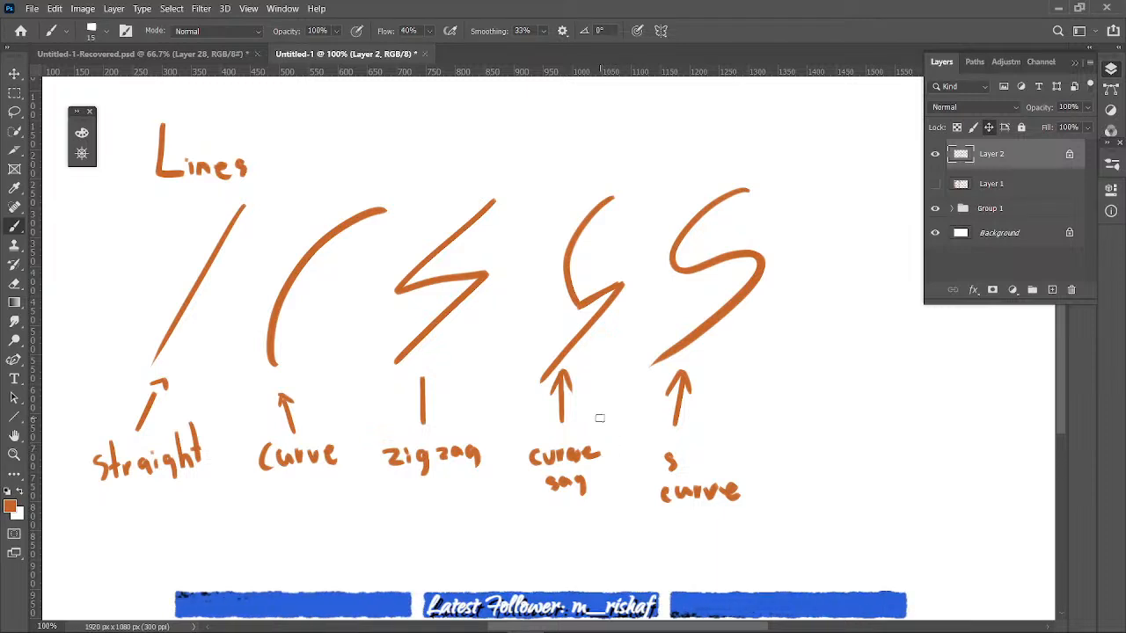
- Sketch an arm to the right of the S-curve, using a curved zigzag for the upper arm and curves for the outer contours
{"action": "left_click", "coordinate": [1073, 62]}
{"action": "mouse_move", "coordinate": [876, 207]}
{"action": "left_mouse_down"}
{"action": "mouse_move", "coordinate": [894, 170]}
{"action": "mouse_move", "coordinate": [909, 301]}
{"action": "mouse_move", "coordinate": [894, 301]}
{"action": "mouse_move", "coordinate": [948, 270]}
{"action": "mouse_move", "coordinate": [905, 399]}
{"action": "left_mouse_up"}
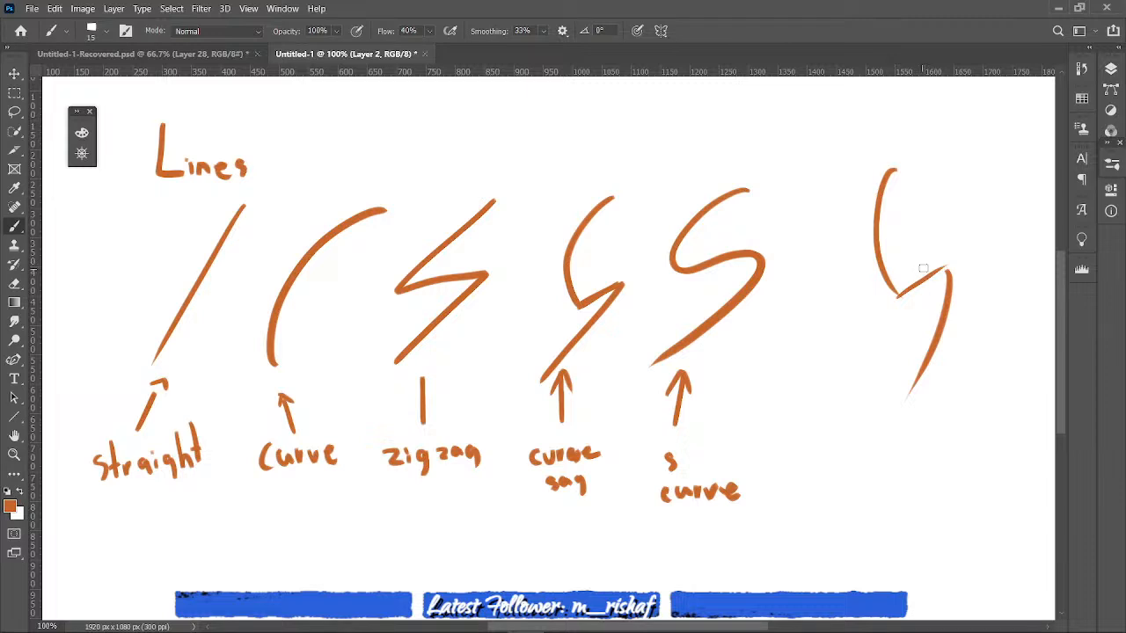
{"action": "left_click_drag", "start_coordinate": [956, 174], "coordinate": [975, 259]}
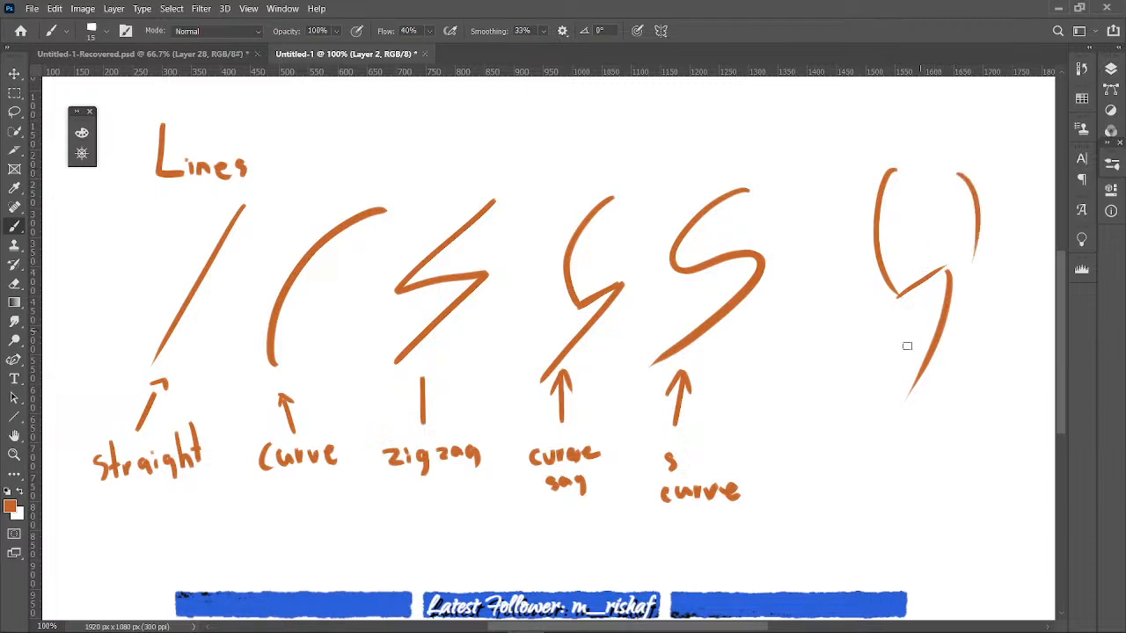
{"action": "left_click_drag", "start_coordinate": [897, 304], "coordinate": [890, 367]}
{"action": "mouse_move", "coordinate": [953, 309]}
{"action": "left_mouse_down"}
{"action": "mouse_move", "coordinate": [933, 444]}
{"action": "mouse_move", "coordinate": [871, 459]}
{"action": "left_mouse_up"}
- Sketch a tapered wrist block and a rounded hand with short finger lines at the lower end of the arm
{"action": "mouse_move", "coordinate": [883, 417]}
{"action": "left_mouse_down"}
{"action": "mouse_move", "coordinate": [937, 427]}
{"action": "mouse_move", "coordinate": [936, 458]}
{"action": "left_mouse_up"}
{"action": "mouse_move", "coordinate": [867, 468]}
{"action": "left_mouse_down"}
{"action": "mouse_move", "coordinate": [930, 475]}
{"action": "mouse_move", "coordinate": [854, 498]}
{"action": "mouse_move", "coordinate": [849, 530]}
{"action": "left_mouse_up"}
{"action": "mouse_move", "coordinate": [939, 499]}
{"action": "left_mouse_down"}
{"action": "mouse_move", "coordinate": [935, 478]}
{"action": "mouse_move", "coordinate": [927, 536]}
{"action": "mouse_move", "coordinate": [923, 512]}
{"action": "mouse_move", "coordinate": [860, 533]}
{"action": "mouse_move", "coordinate": [874, 547]}
{"action": "mouse_move", "coordinate": [927, 537]}
{"action": "left_mouse_up"}
{"action": "left_click_drag", "start_coordinate": [905, 497], "coordinate": [910, 535]}
{"action": "left_click_drag", "start_coordinate": [895, 497], "coordinate": [867, 539]}
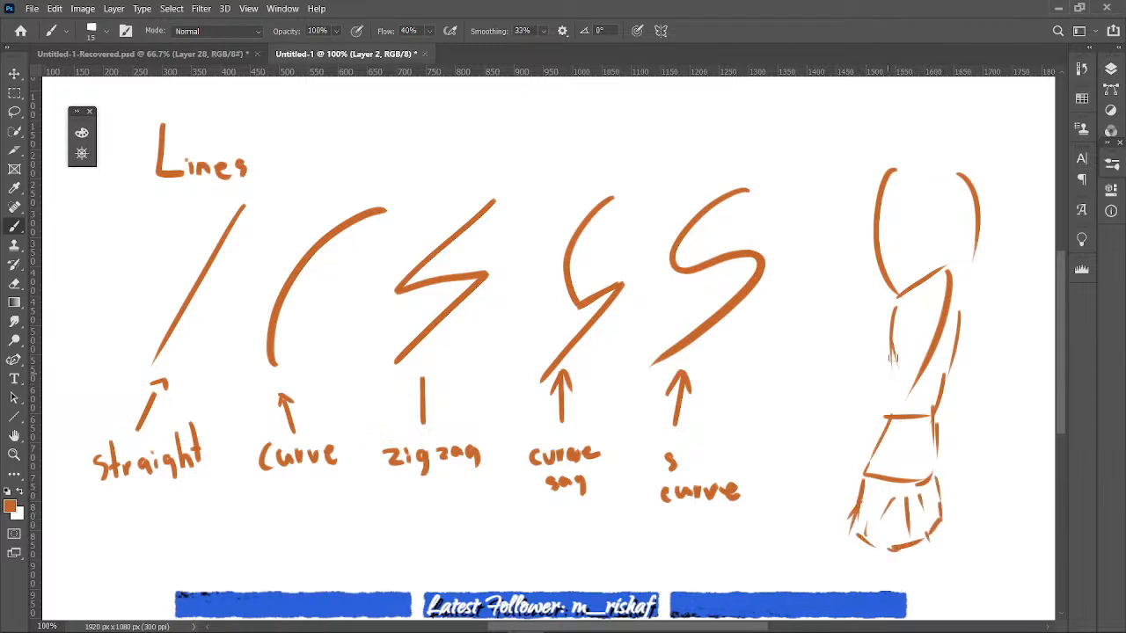
- Add an outer shoulder curve and reinforce the contours of the upper arm and forearm with extra strokes
{"action": "left_click_drag", "start_coordinate": [874, 264], "coordinate": [854, 195]}
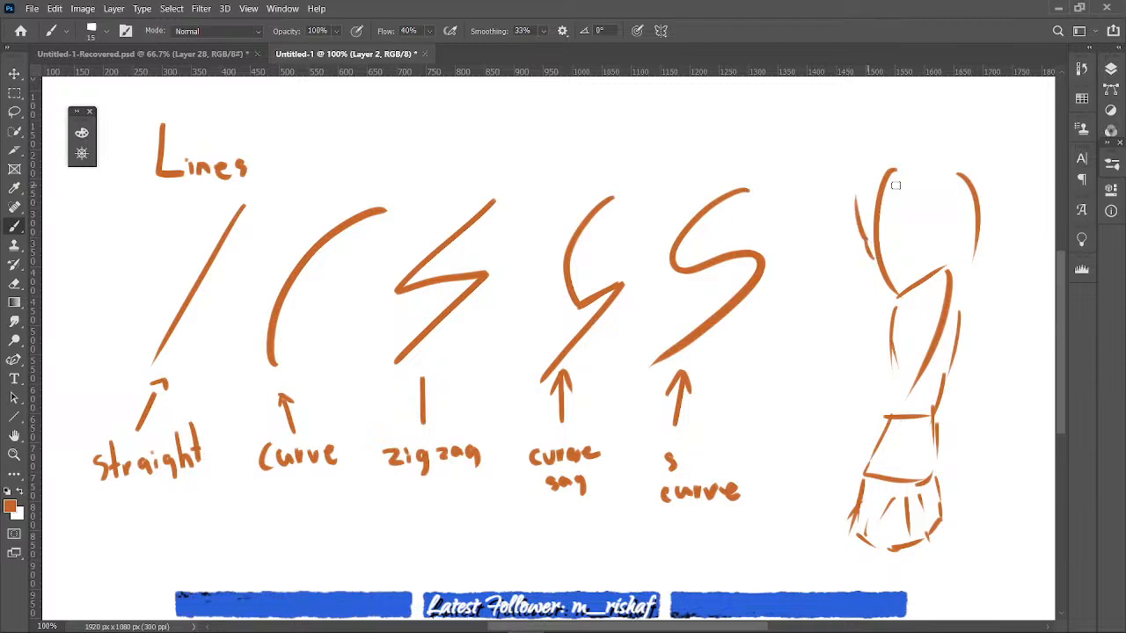
{"action": "left_click_drag", "start_coordinate": [973, 232], "coordinate": [978, 211]}
{"action": "left_click_drag", "start_coordinate": [888, 312], "coordinate": [898, 400]}
{"action": "mouse_move", "coordinate": [958, 280]}
{"action": "left_mouse_down"}
{"action": "mouse_move", "coordinate": [974, 242]}
{"action": "mouse_move", "coordinate": [953, 237]}
{"action": "left_mouse_up"}
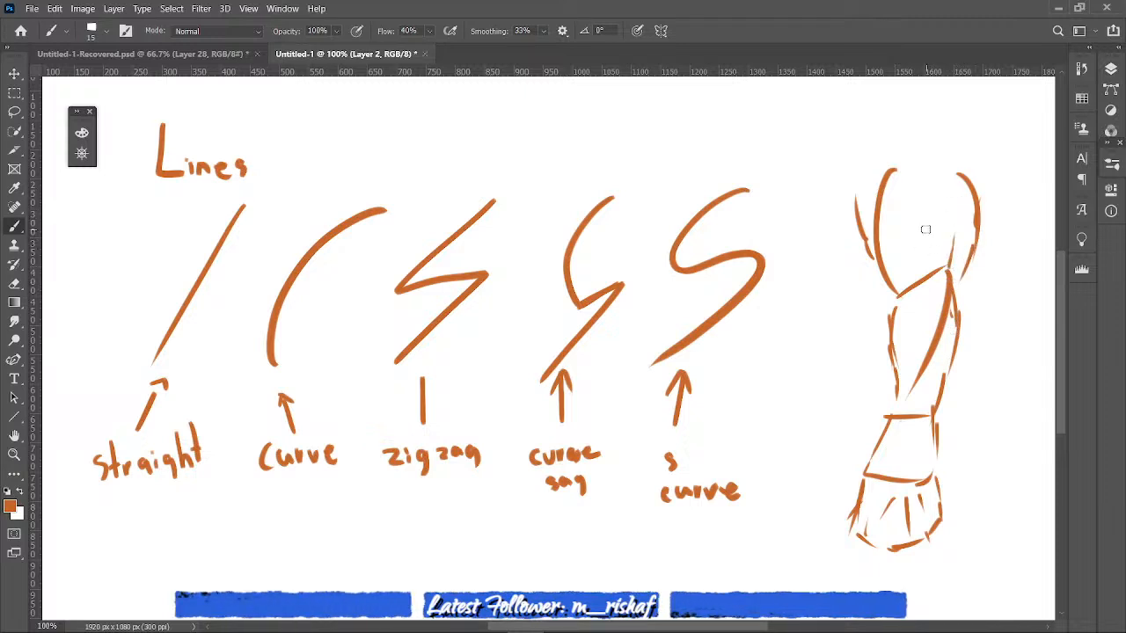
{"action": "left_click_drag", "start_coordinate": [893, 306], "coordinate": [885, 410]}
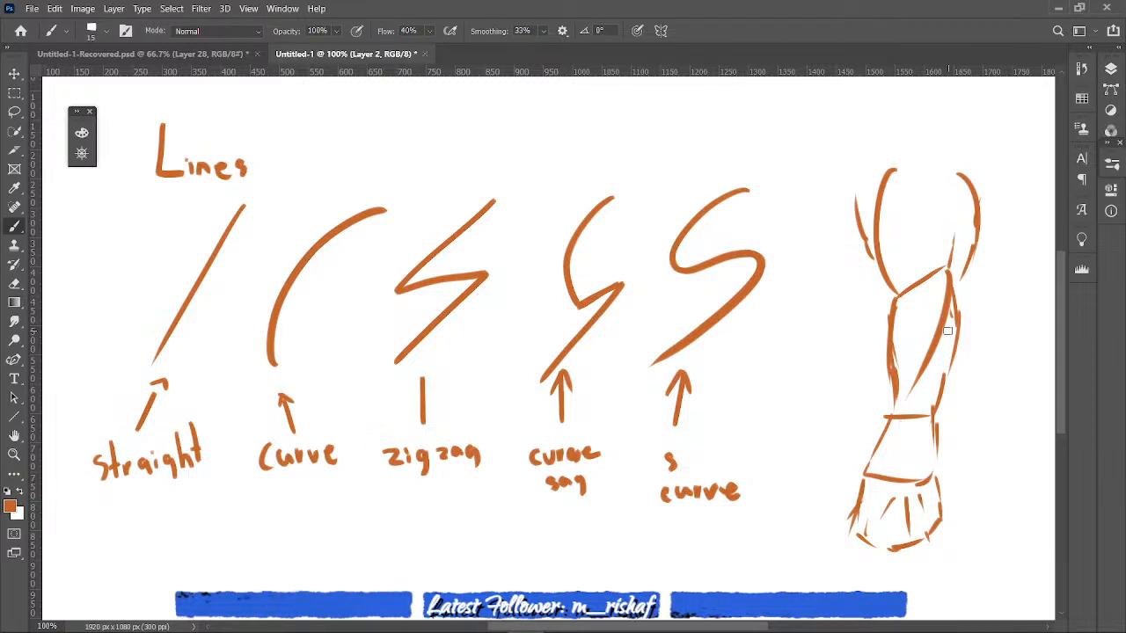
- Hide Layer 2 with the line drawings and create a new empty layer
{"action": "left_click", "coordinate": [1110, 68]}
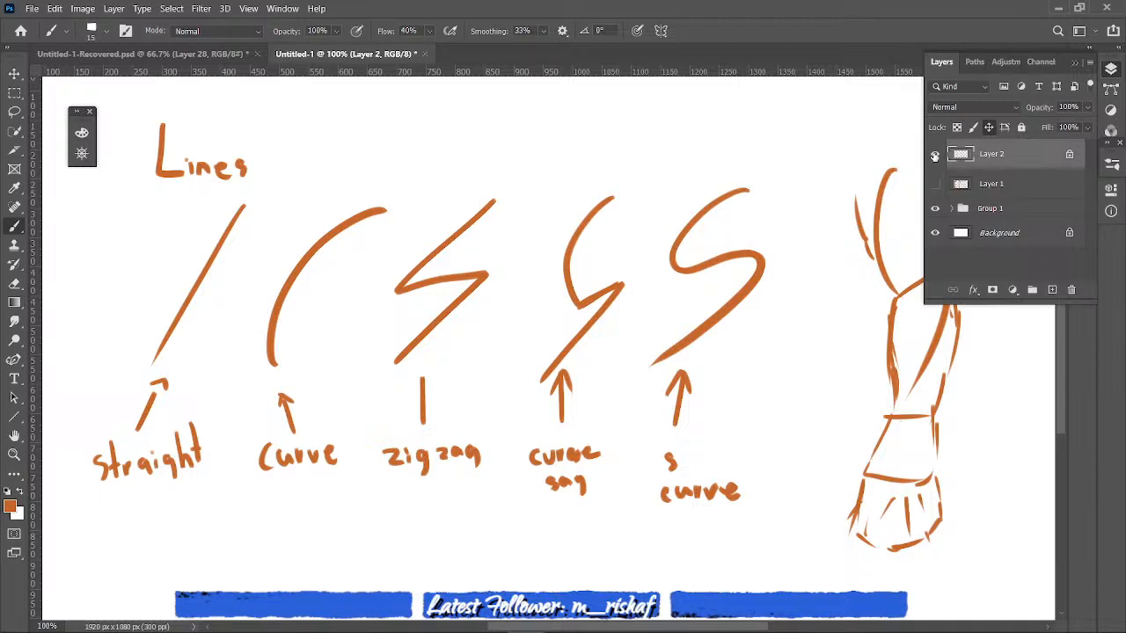
{"action": "left_click", "coordinate": [935, 155]}
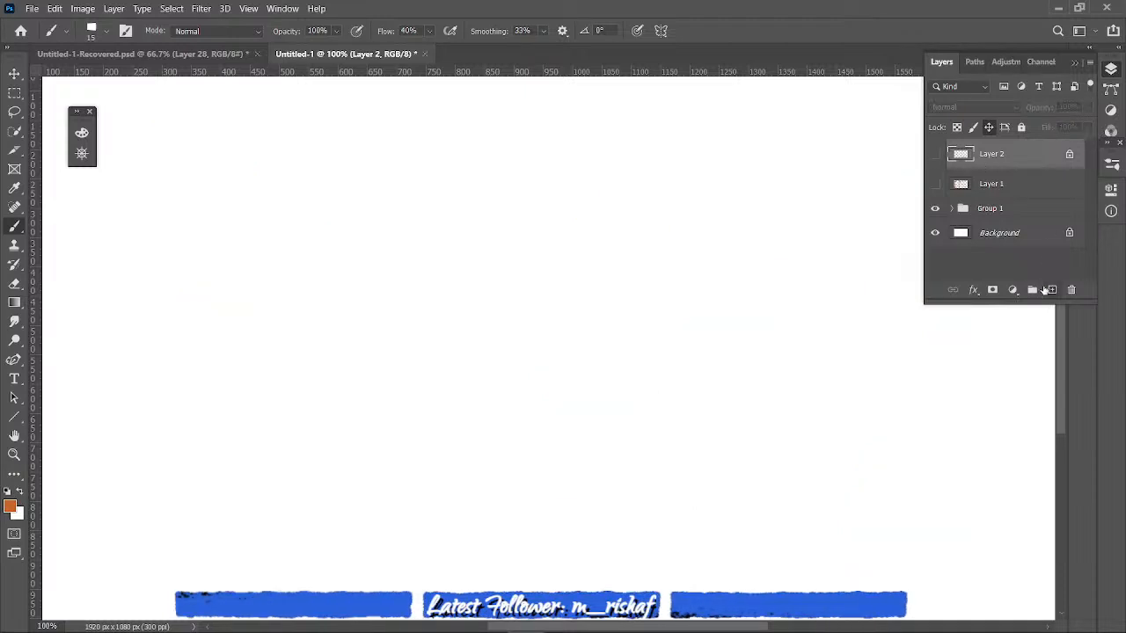
{"action": "left_click", "coordinate": [1052, 289]}
{"action": "left_click", "coordinate": [1073, 65]}
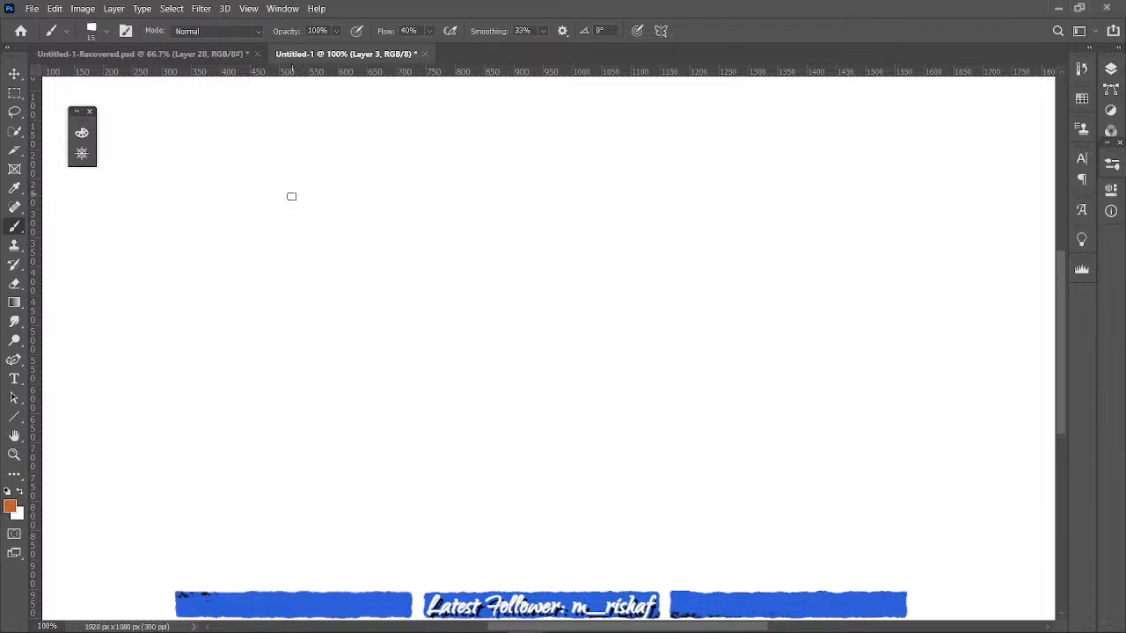
{"action": "left_click_drag", "start_coordinate": [303, 168], "coordinate": [303, 236]}
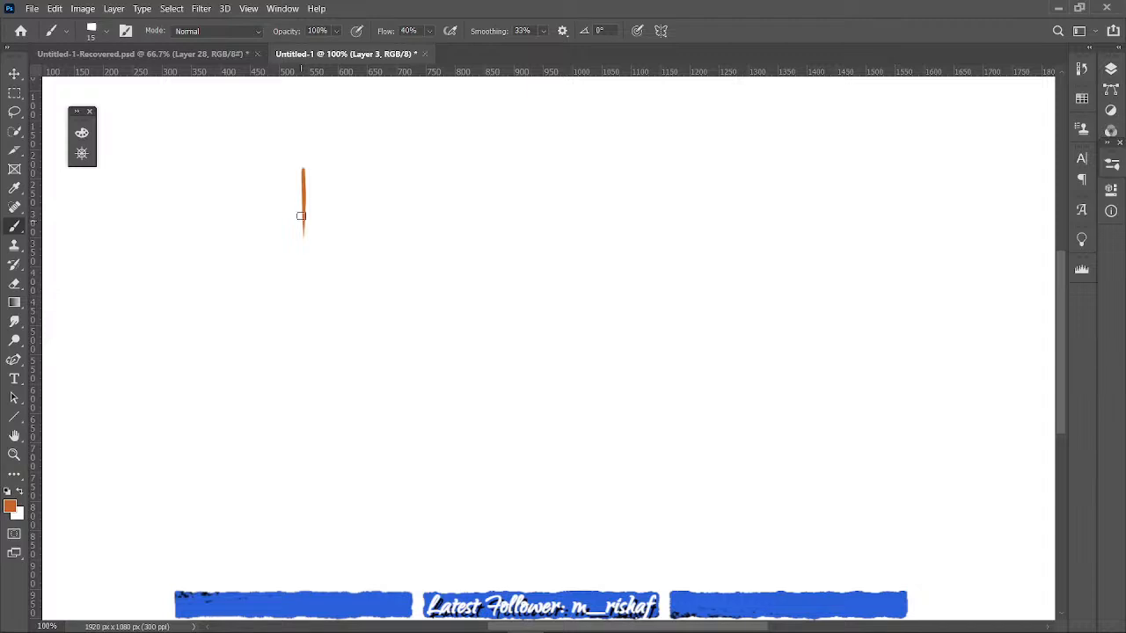
{"action": "mouse_move", "coordinate": [300, 165]}
{"action": "left_mouse_down"}
{"action": "mouse_move", "coordinate": [389, 163]}
{"action": "mouse_move", "coordinate": [389, 221]}
{"action": "left_mouse_up"}
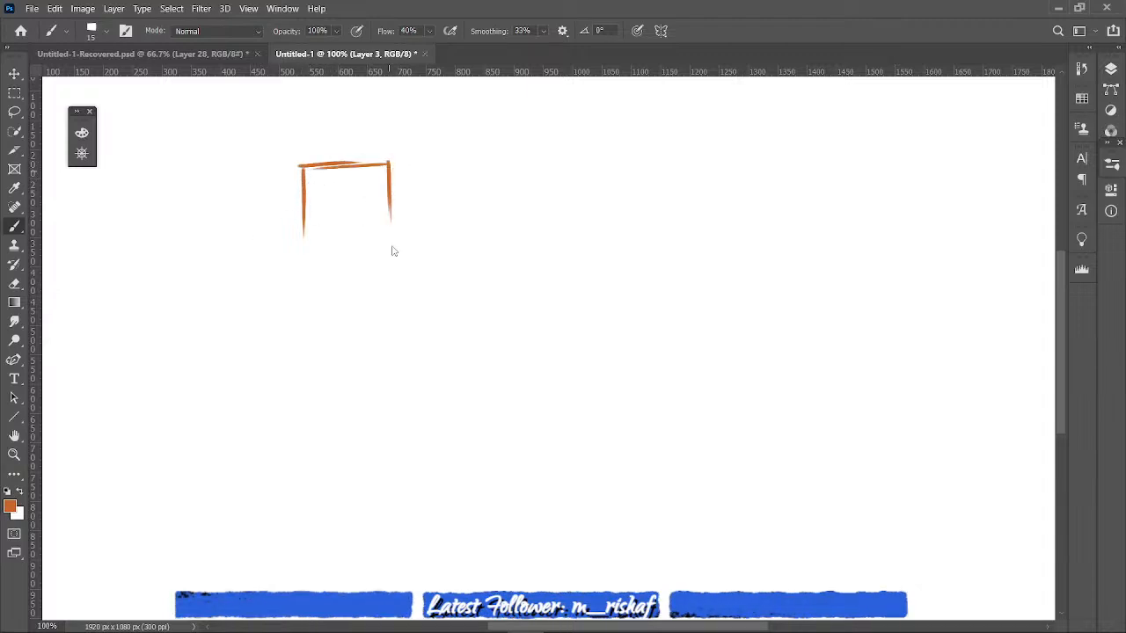
{"action": "left_click_drag", "start_coordinate": [302, 238], "coordinate": [374, 252]}
{"action": "left_click_drag", "start_coordinate": [390, 211], "coordinate": [389, 245]}
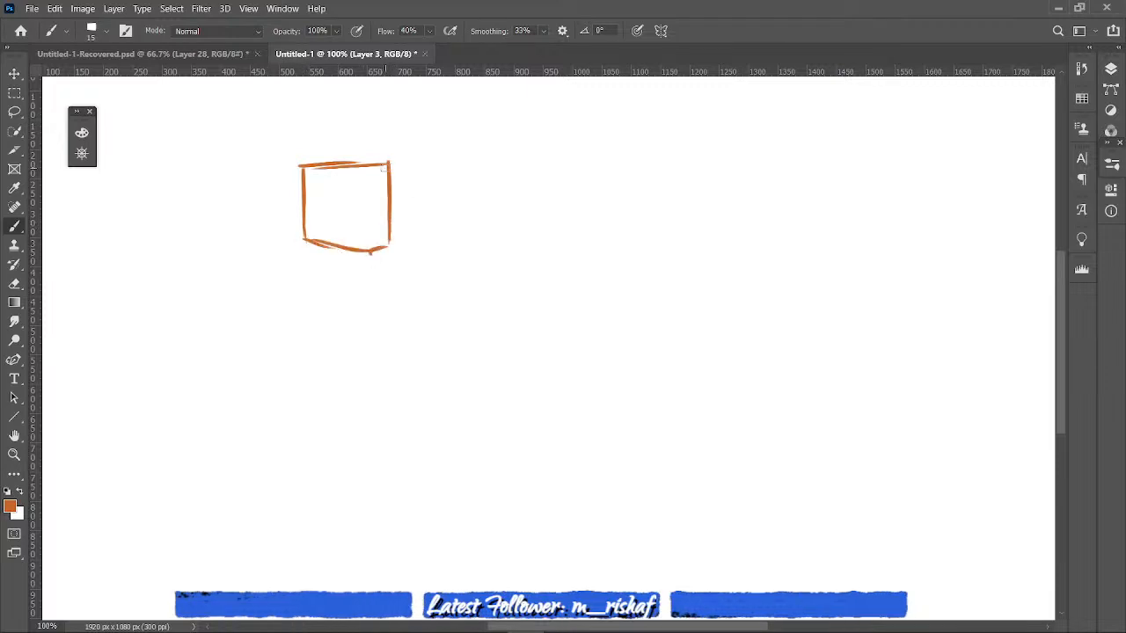
{"action": "key", "text": "ctrl+z"}
{"action": "key", "text": "ctrl+z"}
{"action": "key", "text": "ctrl+z"}
{"action": "key", "text": "ctrl+z"}
{"action": "key", "text": "ctrl+z"}
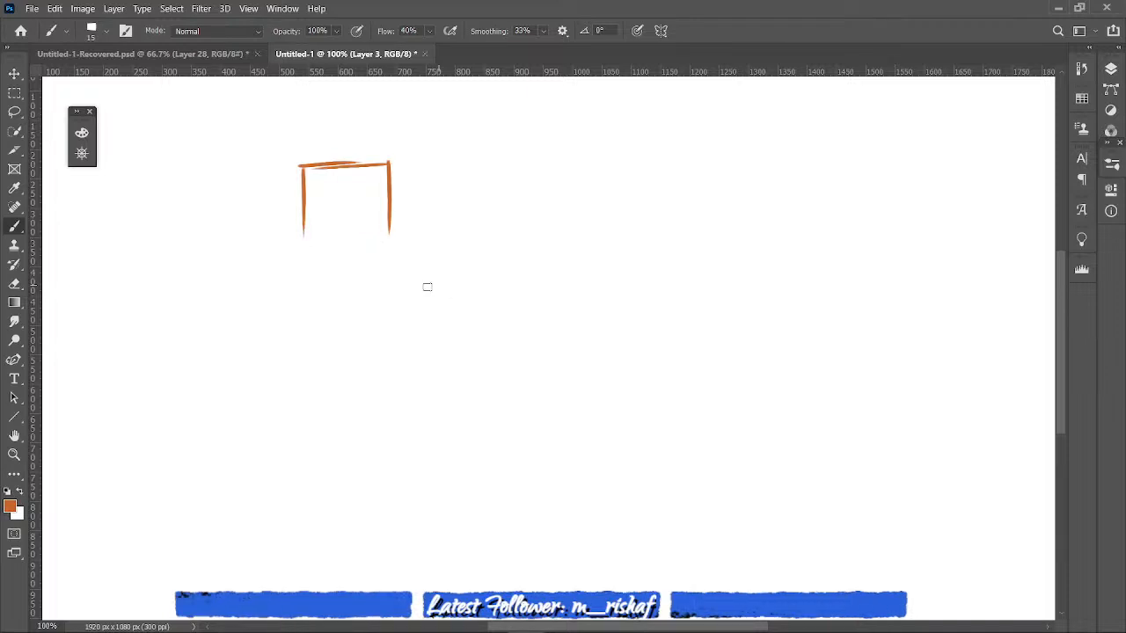
{"action": "key", "text": "e"}
{"action": "mouse_move", "coordinate": [406, 161]}
{"action": "left_mouse_down"}
{"action": "mouse_move", "coordinate": [304, 220]}
{"action": "mouse_move", "coordinate": [390, 231]}
{"action": "mouse_move", "coordinate": [301, 168]}
{"action": "left_mouse_up"}
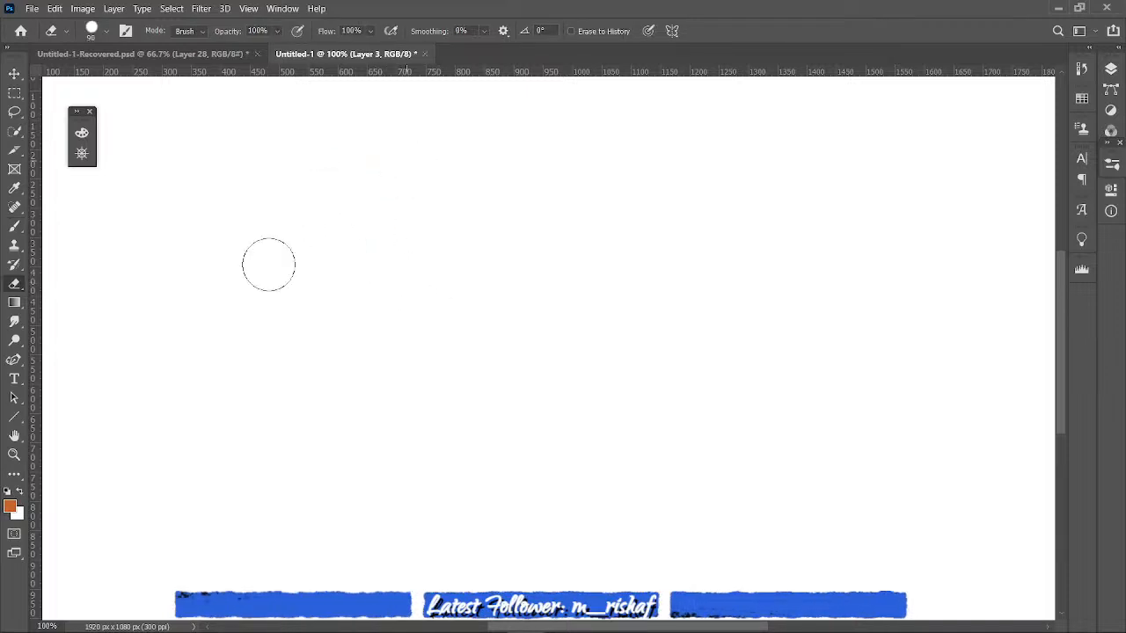
- Brush the vertical left edge and the downward-slanting top and bottom edges of a large skewed quadrilateral in the canvas's lower left
{"action": "key", "text": "b"}
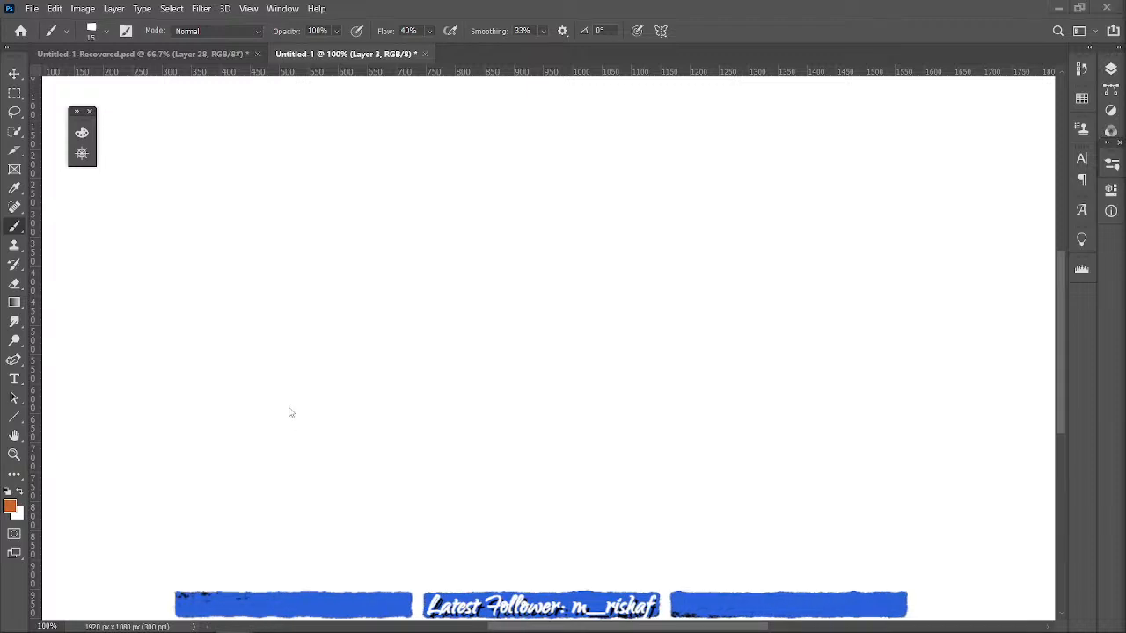
{"action": "left_click_drag", "start_coordinate": [281, 369], "coordinate": [281, 460]}
{"action": "left_click_drag", "start_coordinate": [279, 370], "coordinate": [362, 414]}
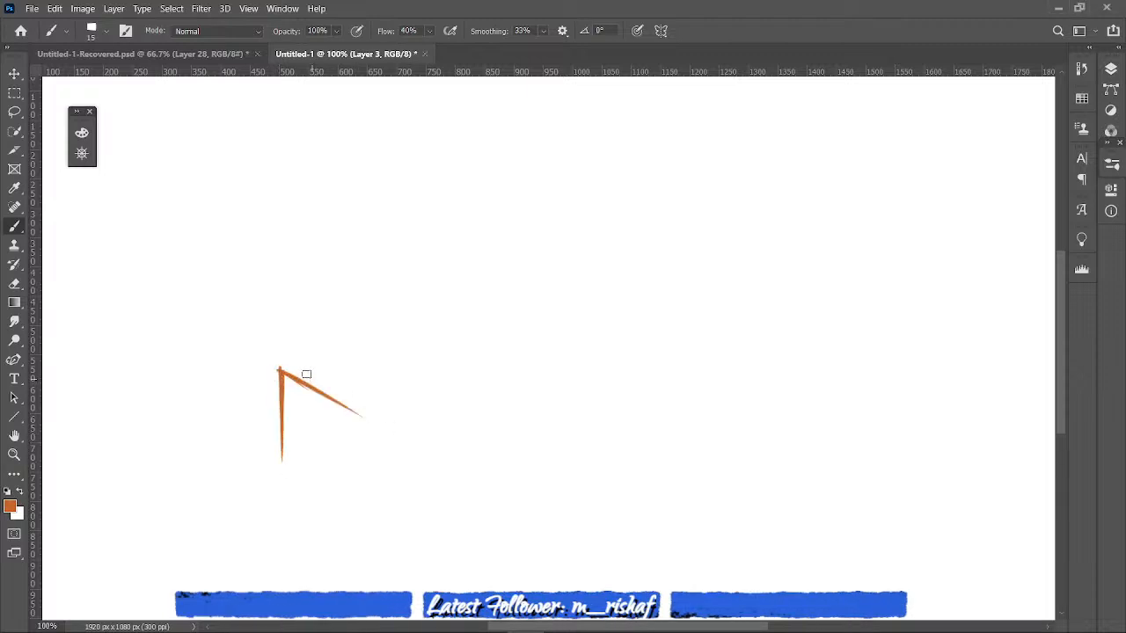
{"action": "mouse_move", "coordinate": [281, 373]}
{"action": "left_mouse_down"}
{"action": "mouse_move", "coordinate": [438, 440]}
{"action": "mouse_move", "coordinate": [313, 390]}
{"action": "mouse_move", "coordinate": [431, 451]}
{"action": "left_mouse_up"}
{"action": "left_click_drag", "start_coordinate": [348, 406], "coordinate": [445, 462]}
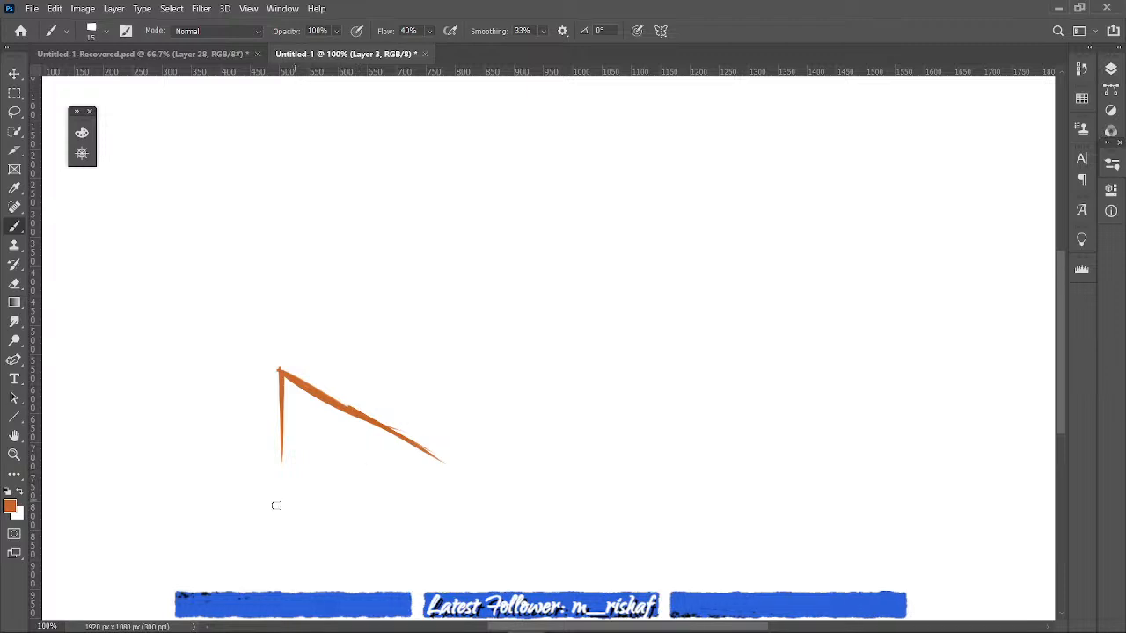
{"action": "left_click_drag", "start_coordinate": [281, 403], "coordinate": [278, 503]}
{"action": "mouse_move", "coordinate": [278, 434]}
{"action": "left_mouse_down"}
{"action": "mouse_move", "coordinate": [278, 508]}
{"action": "mouse_move", "coordinate": [331, 565]}
{"action": "left_mouse_up"}
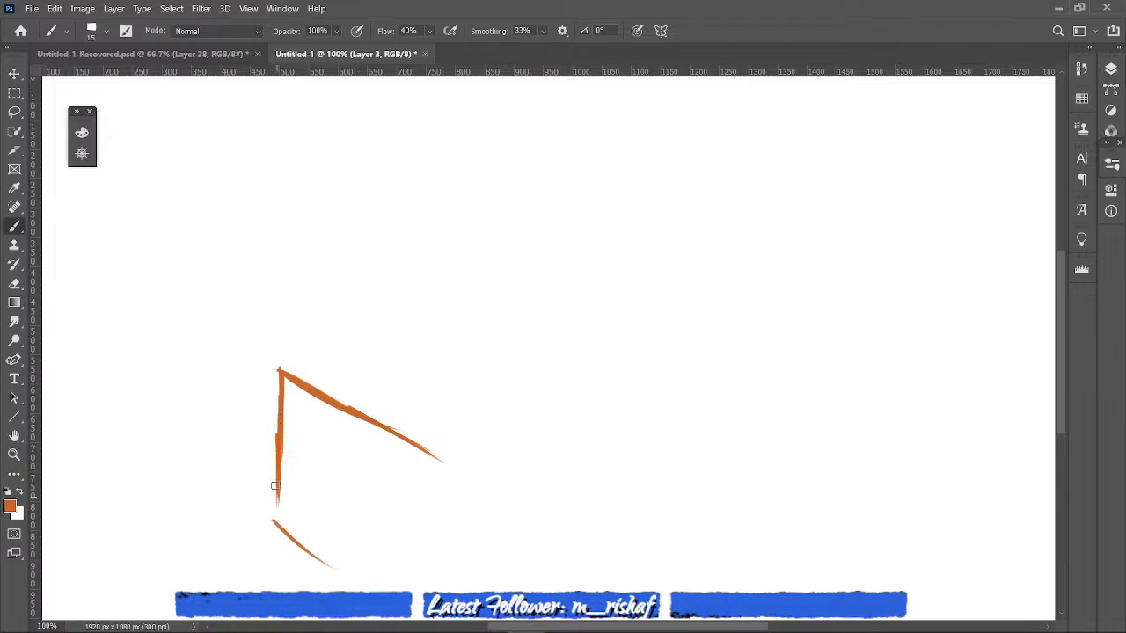
{"action": "mouse_move", "coordinate": [281, 482]}
{"action": "left_mouse_down"}
{"action": "mouse_move", "coordinate": [276, 532]}
{"action": "mouse_move", "coordinate": [410, 584]}
{"action": "left_mouse_up"}
{"action": "left_click_drag", "start_coordinate": [287, 537], "coordinate": [412, 589]}
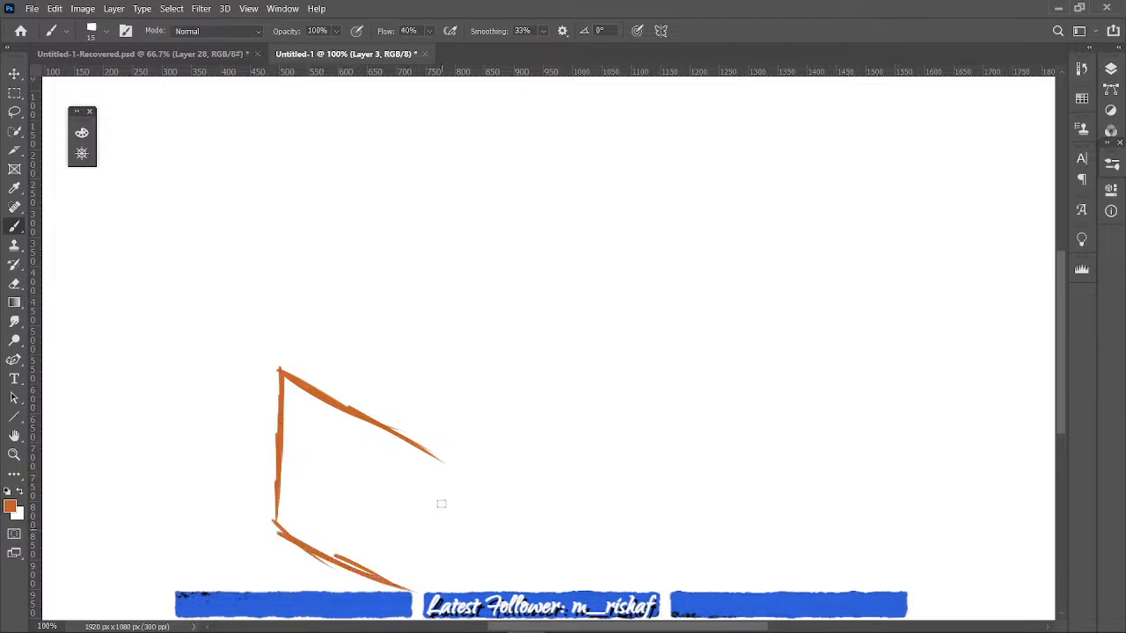
- Close the skewed quadrilateral with a right edge and strengthen its bottom edge with further strokes
{"action": "left_click_drag", "start_coordinate": [440, 466], "coordinate": [429, 575]}
{"action": "left_click_drag", "start_coordinate": [436, 528], "coordinate": [422, 613]}
{"action": "left_click_drag", "start_coordinate": [364, 581], "coordinate": [422, 611]}
{"action": "left_click_drag", "start_coordinate": [273, 526], "coordinate": [303, 550]}
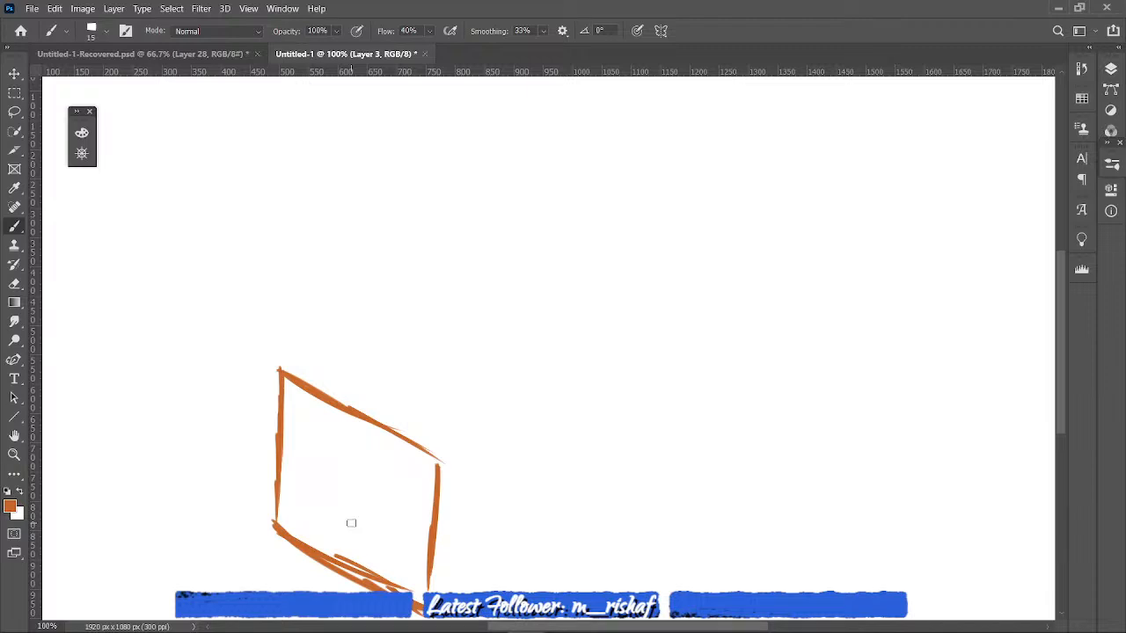
{"action": "left_click_drag", "start_coordinate": [427, 563], "coordinate": [426, 593]}
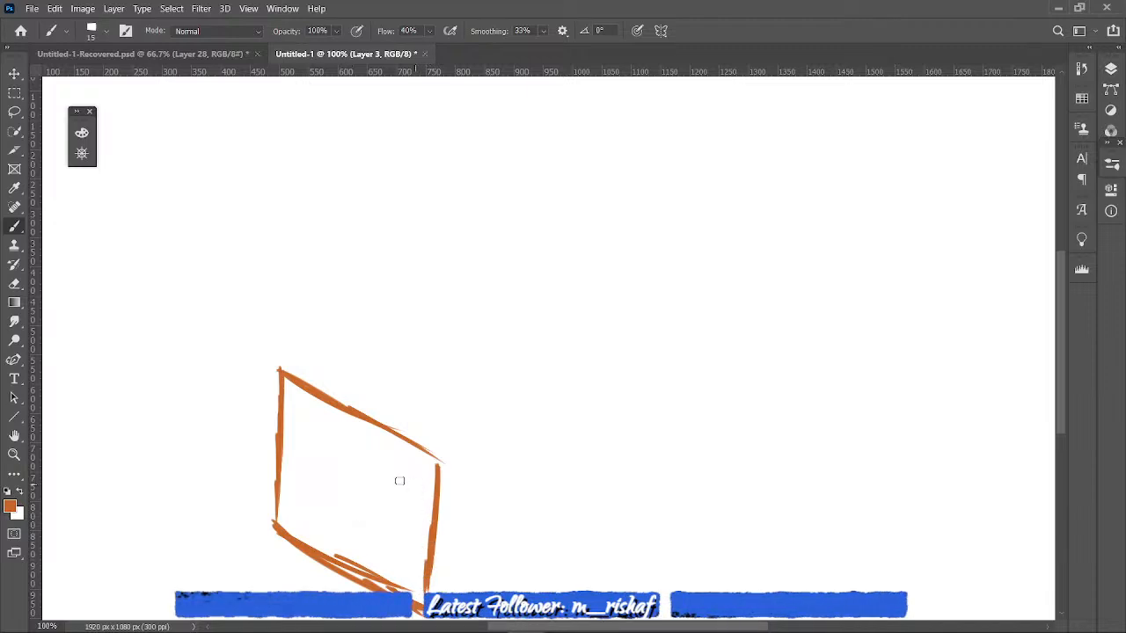
- Place the download (45) image from the Downloads folder into the document and position it in the left half of the canvas
{"action": "mouse_move", "coordinate": [712, 631]}
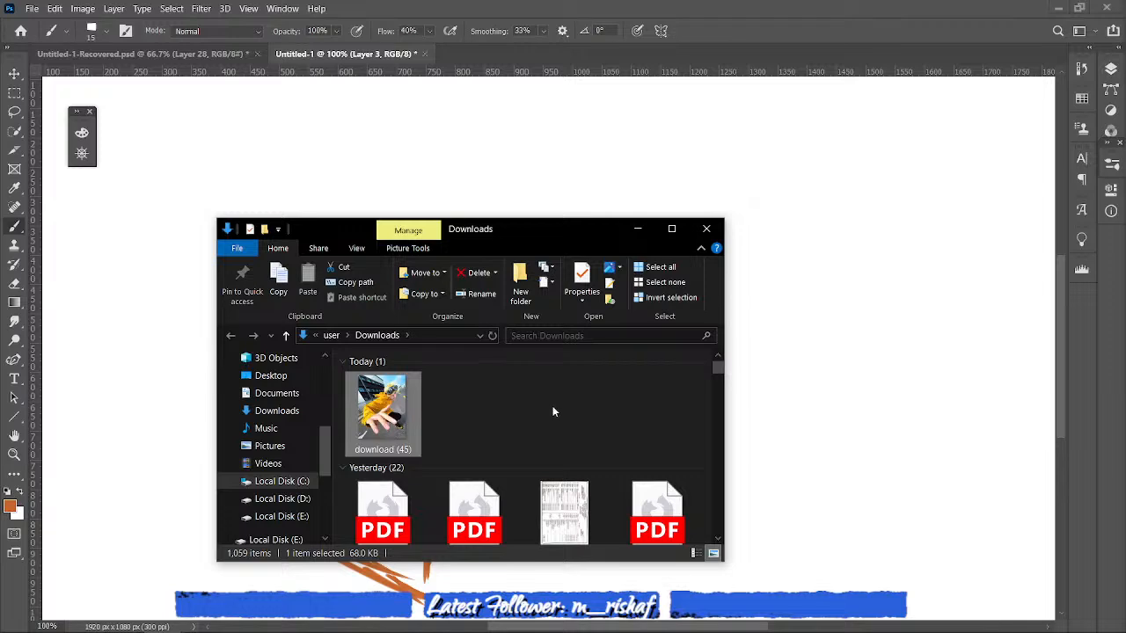
{"action": "left_click_drag", "start_coordinate": [378, 409], "coordinate": [887, 391]}
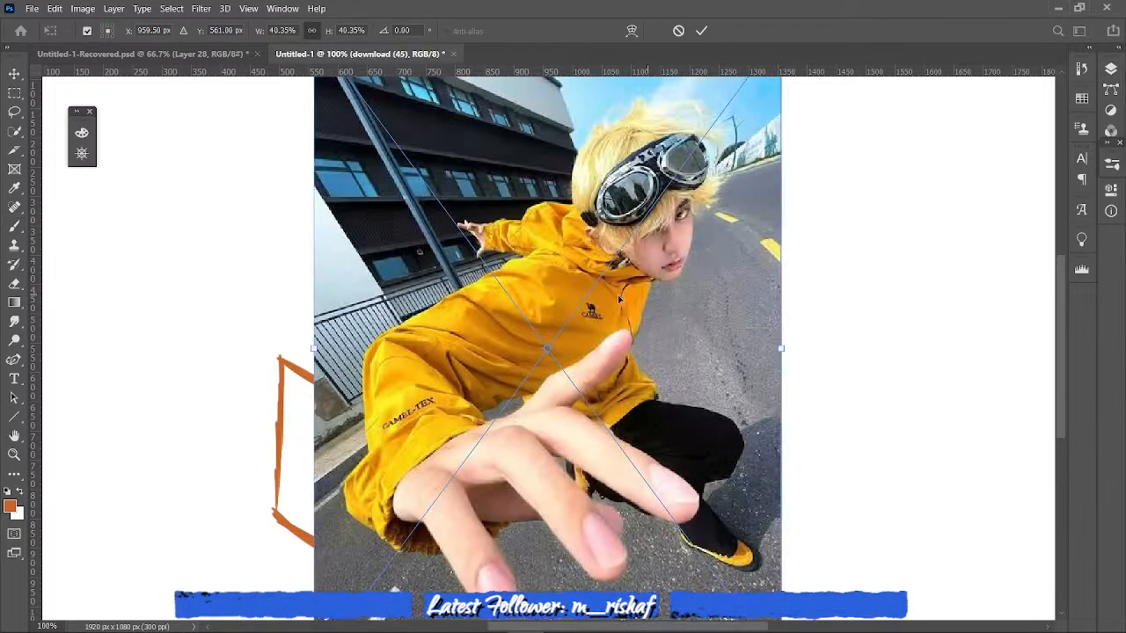
{"action": "left_click_drag", "start_coordinate": [570, 276], "coordinate": [337, 264]}
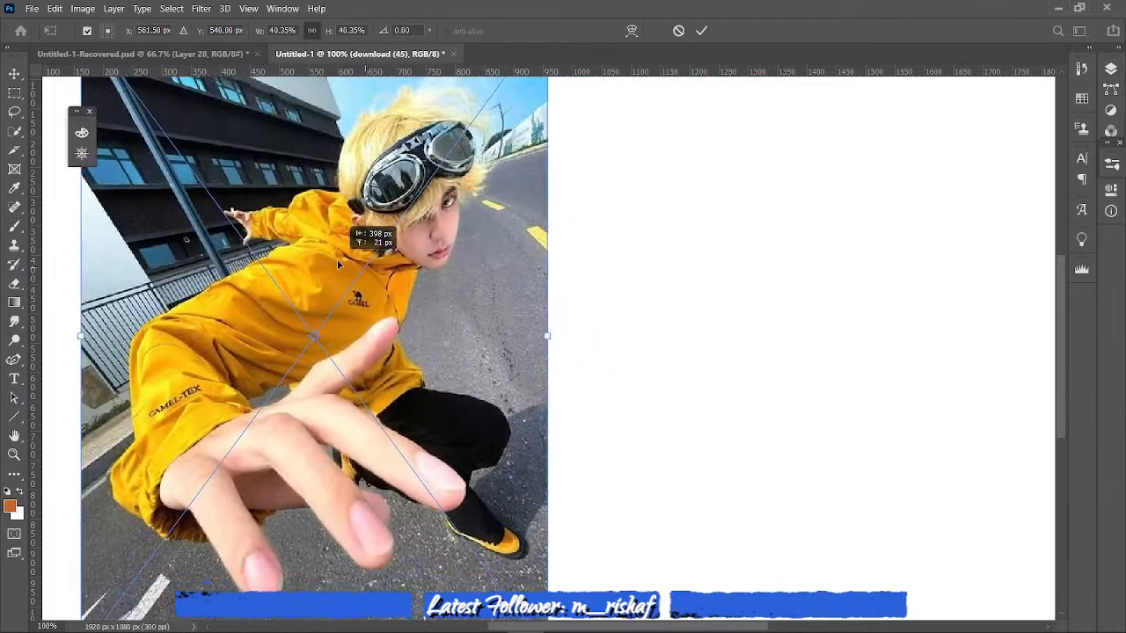
{"action": "key", "text": "Return"}
{"action": "left_click", "coordinate": [312, 263]}
{"action": "left_click", "coordinate": [565, 260]}
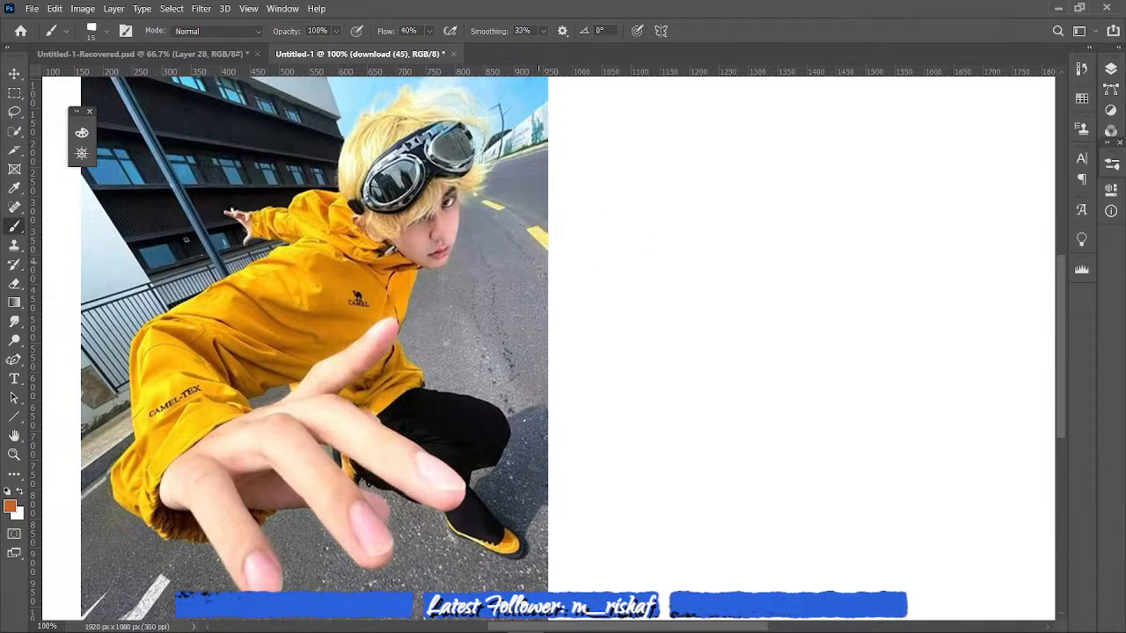
- Create a new empty layer above the placed photo
{"action": "key", "text": "ctrl+minus"}
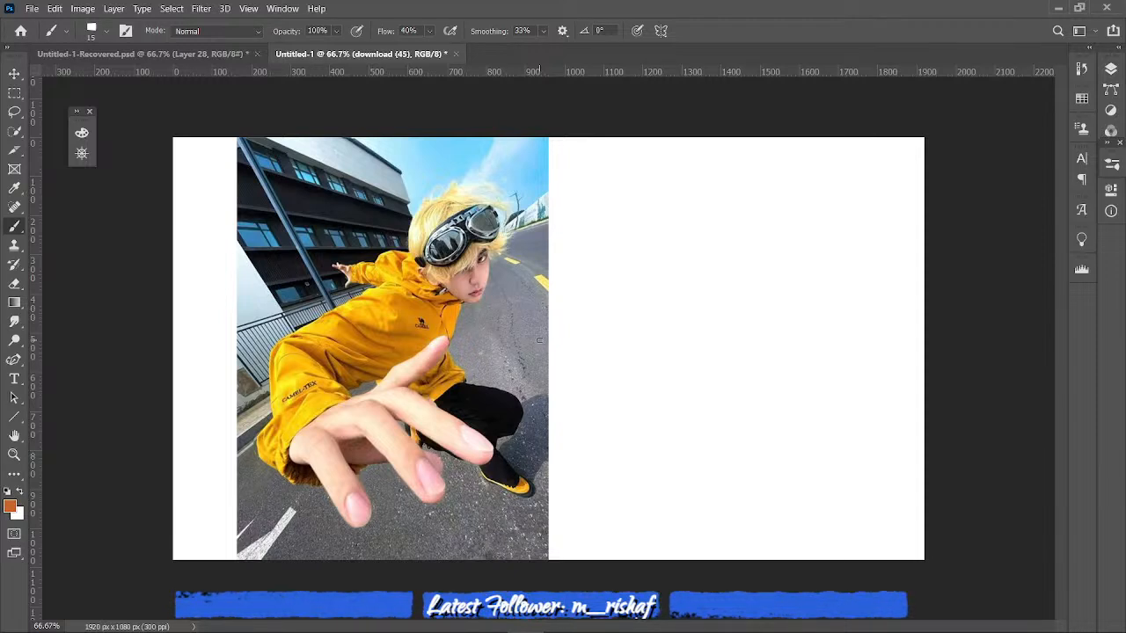
{"action": "left_click", "coordinate": [1109, 67]}
{"action": "left_click", "coordinate": [1052, 289]}
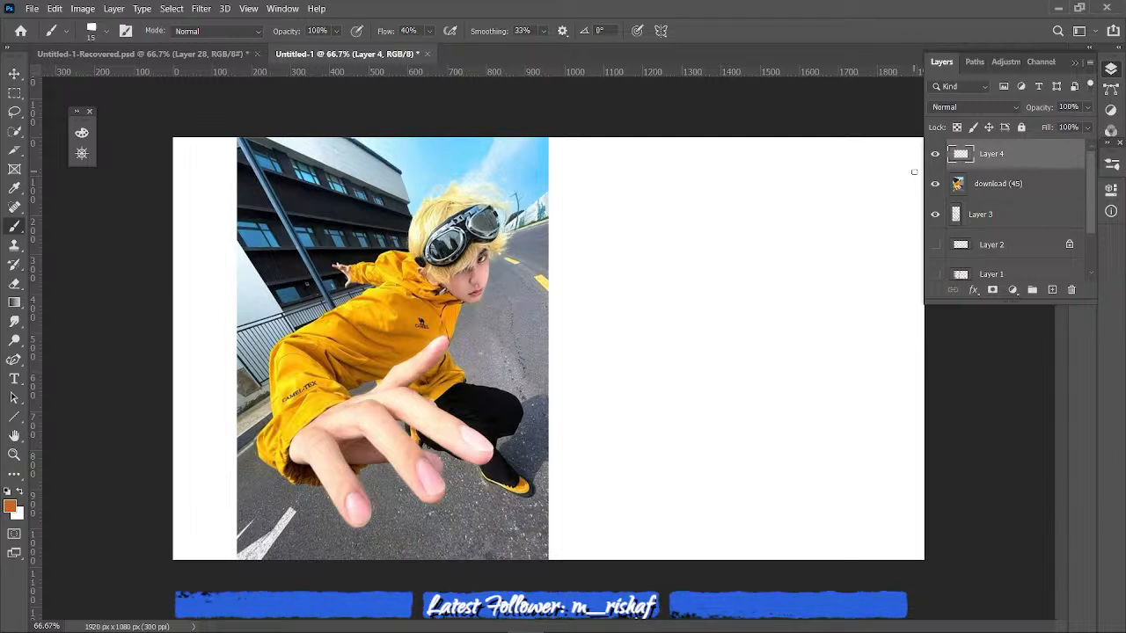
{"action": "left_click", "coordinate": [1074, 62]}
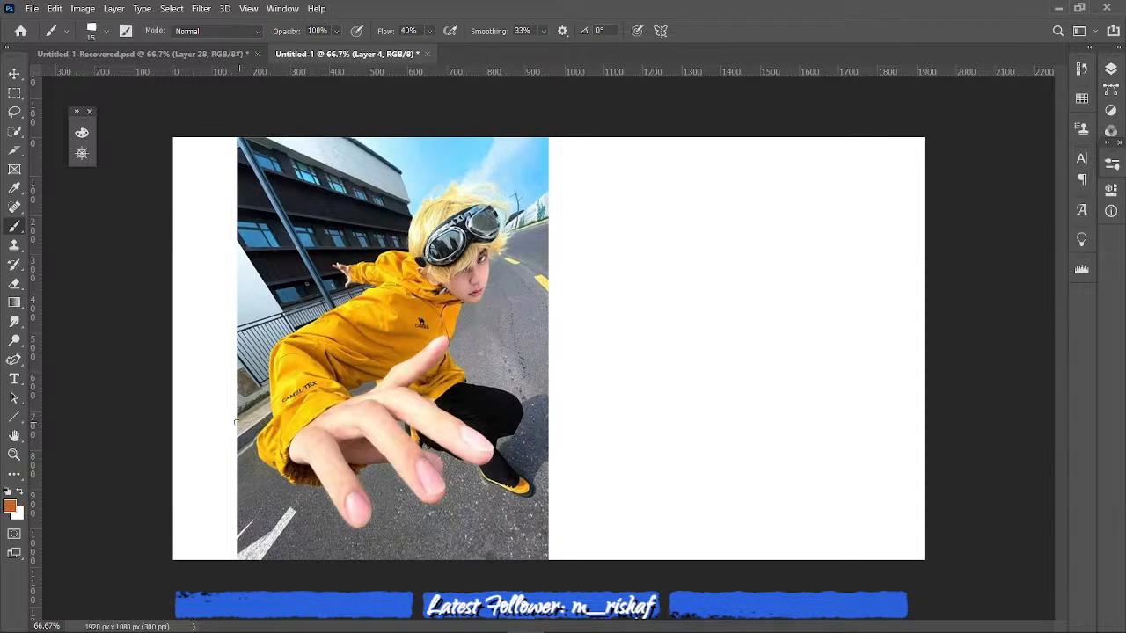
- Set the download (45) layer's opacity to 38% and hide Layer 3, finishing with Layer 4 active
{"action": "left_click", "coordinate": [1110, 68]}
{"action": "left_click", "coordinate": [1034, 182]}
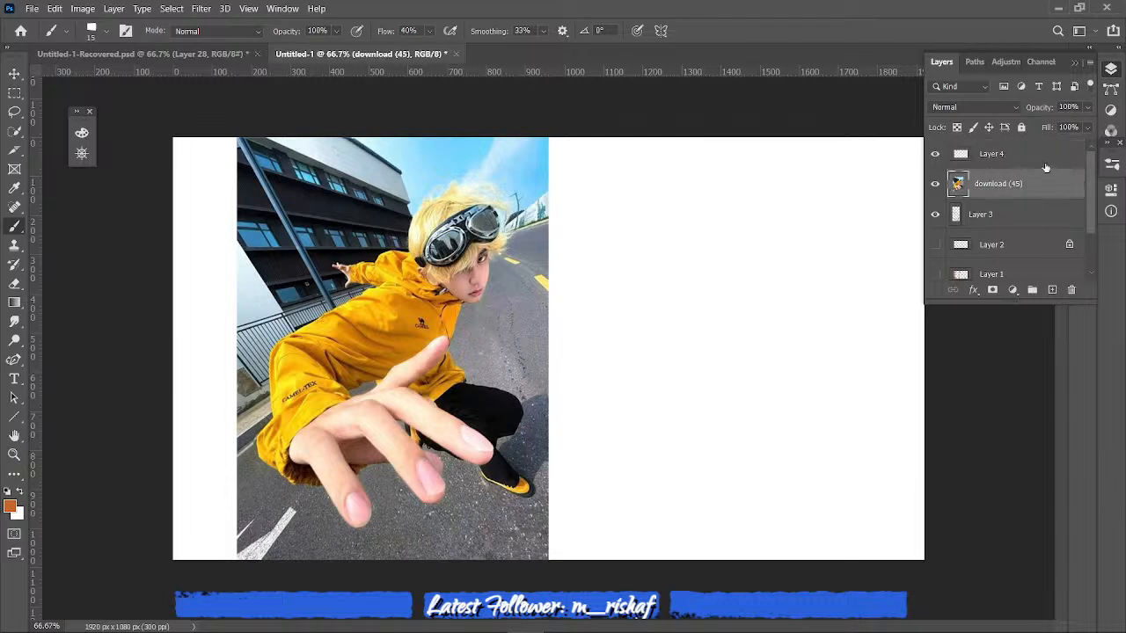
{"action": "left_click", "coordinate": [1086, 106]}
{"action": "left_click", "coordinate": [1040, 126]}
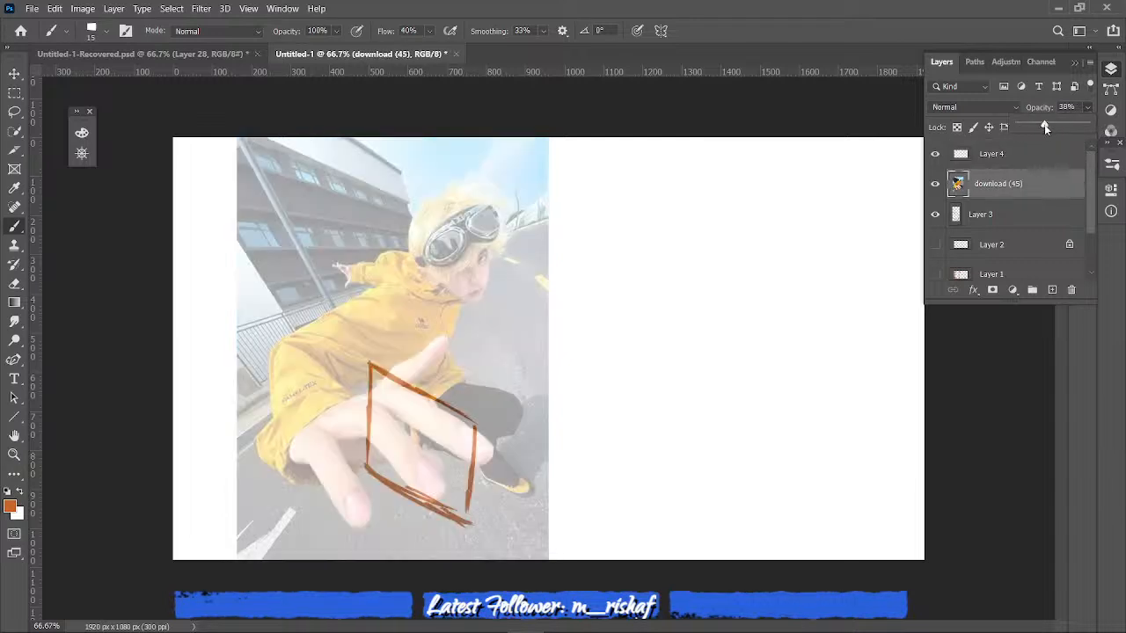
{"action": "left_click", "coordinate": [936, 216]}
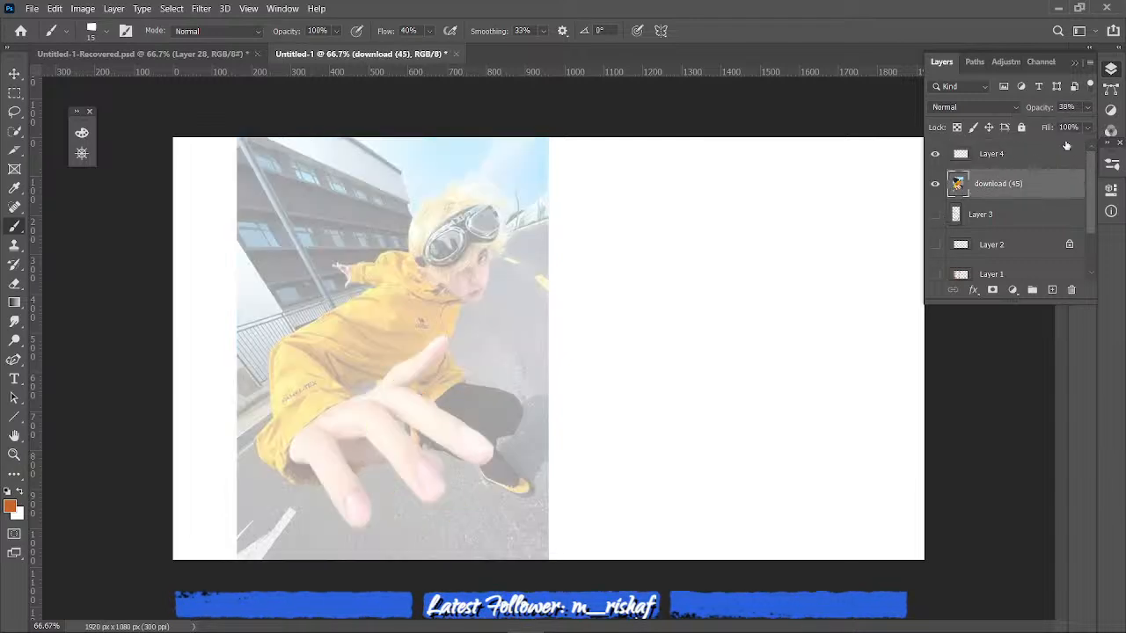
{"action": "left_click", "coordinate": [1020, 154]}
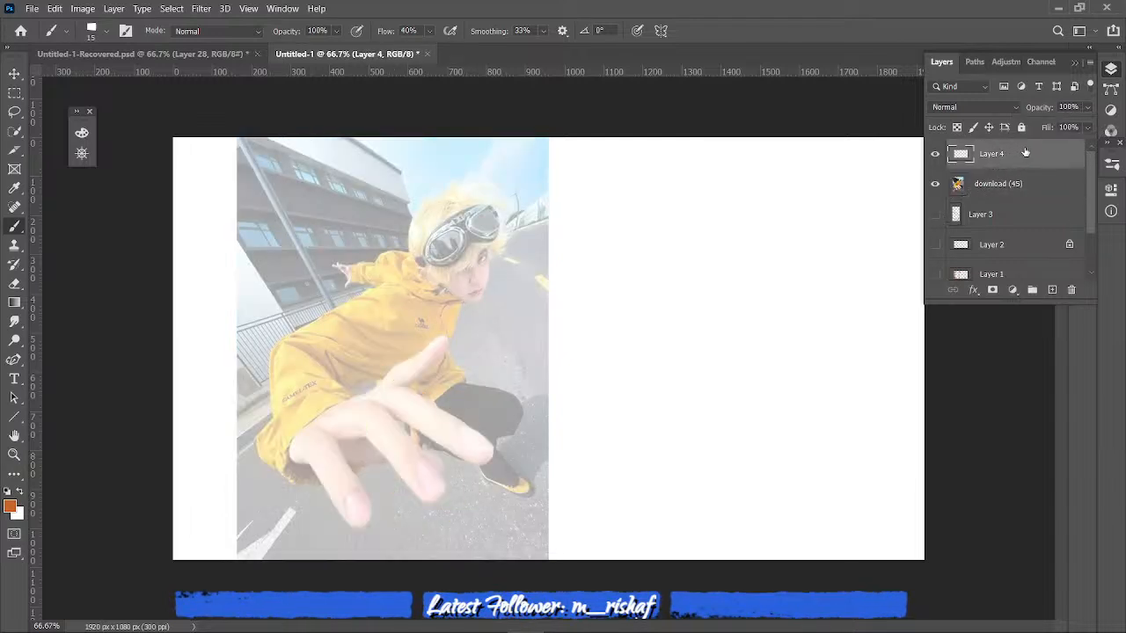
- Reduce the brush to 9 px and sketch the figure's head over the photo as a circle with a pointed jaw
{"action": "left_click", "coordinate": [1074, 66]}
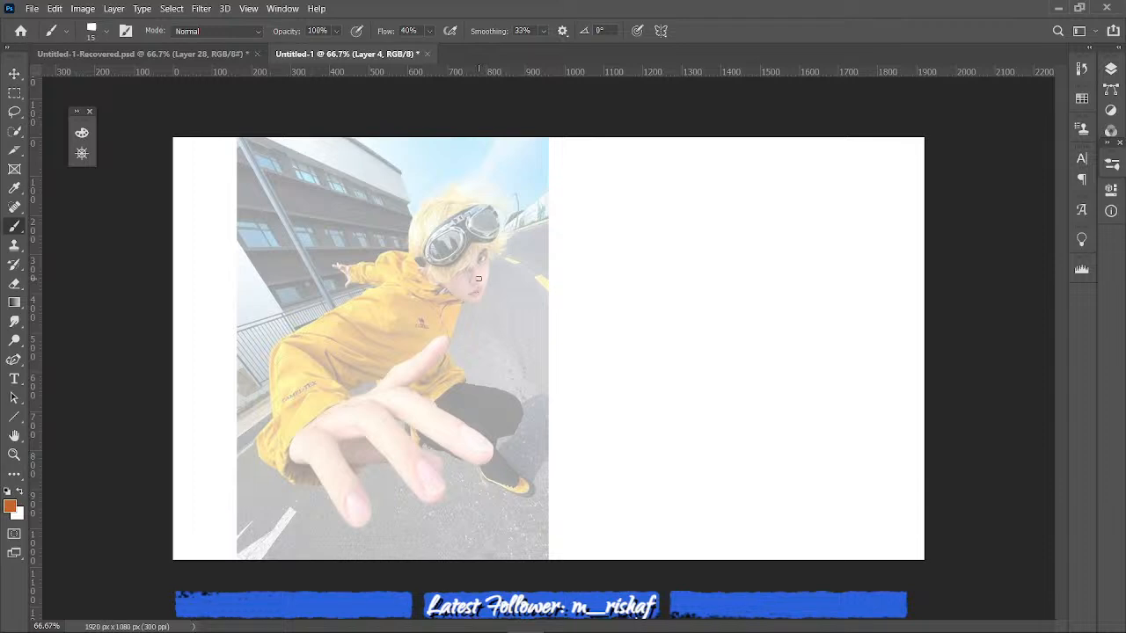
{"action": "key", "text": "bracketleft"}
{"action": "key", "text": "bracketleft"}
{"action": "mouse_move", "coordinate": [432, 273]}
{"action": "left_mouse_down"}
{"action": "mouse_move", "coordinate": [434, 219]}
{"action": "mouse_move", "coordinate": [420, 243]}
{"action": "mouse_move", "coordinate": [486, 211]}
{"action": "mouse_move", "coordinate": [443, 211]}
{"action": "mouse_move", "coordinate": [429, 215]}
{"action": "mouse_move", "coordinate": [477, 209]}
{"action": "mouse_move", "coordinate": [482, 252]}
{"action": "mouse_move", "coordinate": [492, 237]}
{"action": "mouse_move", "coordinate": [422, 256]}
{"action": "mouse_move", "coordinate": [456, 261]}
{"action": "mouse_move", "coordinate": [432, 275]}
{"action": "mouse_move", "coordinate": [471, 260]}
{"action": "mouse_move", "coordinate": [447, 281]}
{"action": "mouse_move", "coordinate": [487, 257]}
{"action": "left_mouse_up"}
{"action": "mouse_move", "coordinate": [425, 273]}
{"action": "left_mouse_down"}
{"action": "mouse_move", "coordinate": [452, 286]}
{"action": "mouse_move", "coordinate": [432, 275]}
{"action": "mouse_move", "coordinate": [483, 275]}
{"action": "mouse_move", "coordinate": [488, 261]}
{"action": "mouse_move", "coordinate": [479, 295]}
{"action": "mouse_move", "coordinate": [460, 299]}
{"action": "mouse_move", "coordinate": [473, 300]}
{"action": "mouse_move", "coordinate": [462, 299]}
{"action": "mouse_move", "coordinate": [476, 298]}
{"action": "mouse_move", "coordinate": [489, 261]}
{"action": "mouse_move", "coordinate": [480, 297]}
{"action": "left_mouse_up"}
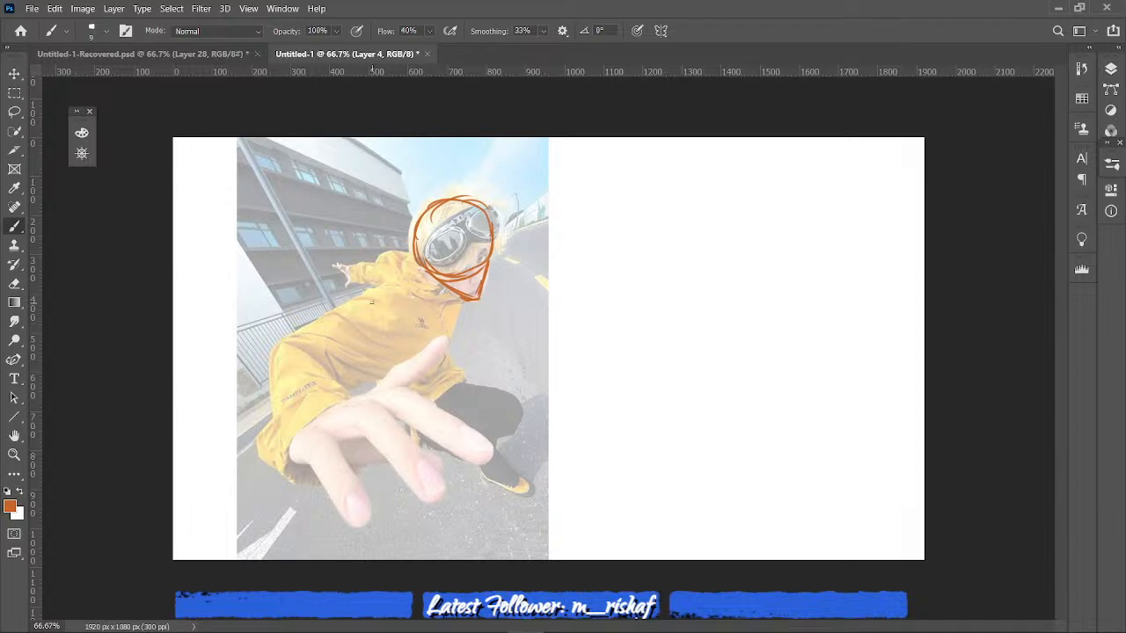
- Sketch the torso as an angular box over the jacket, with reinforced shoulder strokes and a waist segment beneath it
{"action": "mouse_move", "coordinate": [368, 292]}
{"action": "left_mouse_down"}
{"action": "mouse_move", "coordinate": [395, 309]}
{"action": "mouse_move", "coordinate": [382, 362]}
{"action": "left_mouse_up"}
{"action": "left_click_drag", "start_coordinate": [464, 303], "coordinate": [457, 357]}
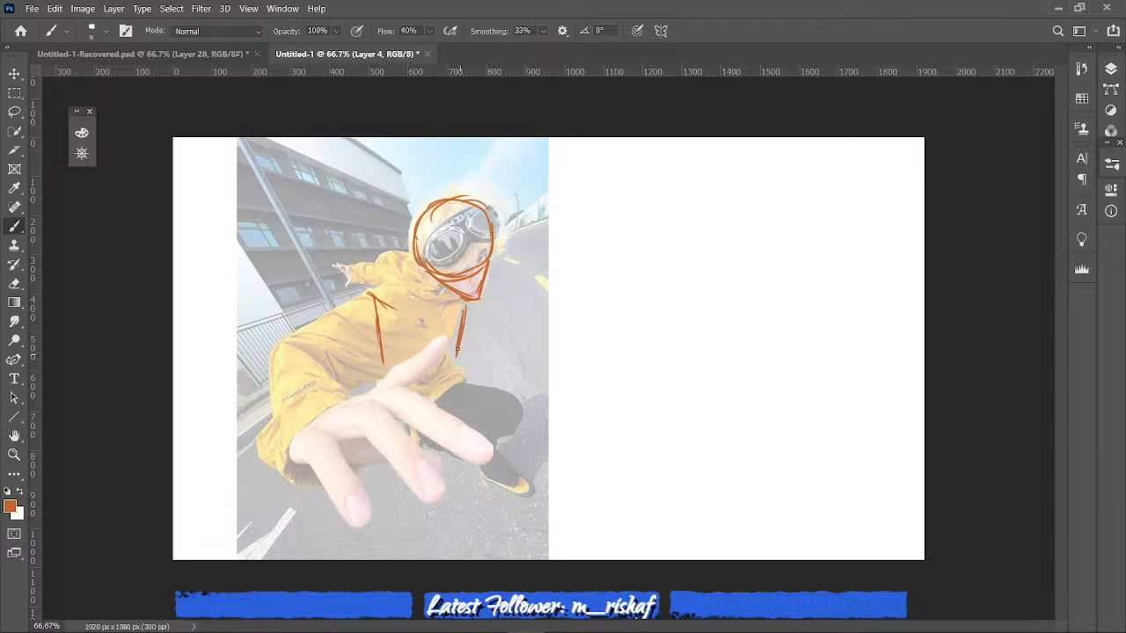
{"action": "left_click_drag", "start_coordinate": [382, 360], "coordinate": [383, 379]}
{"action": "left_click_drag", "start_coordinate": [457, 350], "coordinate": [425, 371]}
{"action": "mouse_move", "coordinate": [371, 293]}
{"action": "left_mouse_down"}
{"action": "mouse_move", "coordinate": [426, 278]}
{"action": "mouse_move", "coordinate": [467, 316]}
{"action": "mouse_move", "coordinate": [452, 299]}
{"action": "mouse_move", "coordinate": [379, 297]}
{"action": "mouse_move", "coordinate": [447, 295]}
{"action": "mouse_move", "coordinate": [373, 304]}
{"action": "mouse_move", "coordinate": [464, 301]}
{"action": "left_mouse_up"}
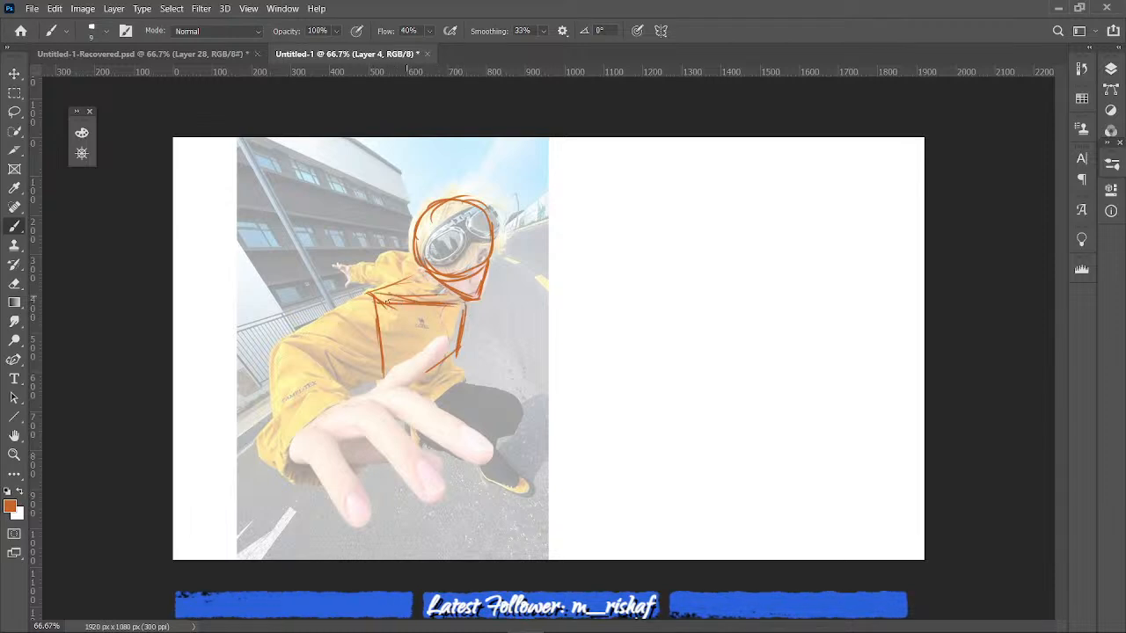
{"action": "left_click_drag", "start_coordinate": [376, 288], "coordinate": [415, 277]}
{"action": "left_click_drag", "start_coordinate": [457, 302], "coordinate": [385, 312]}
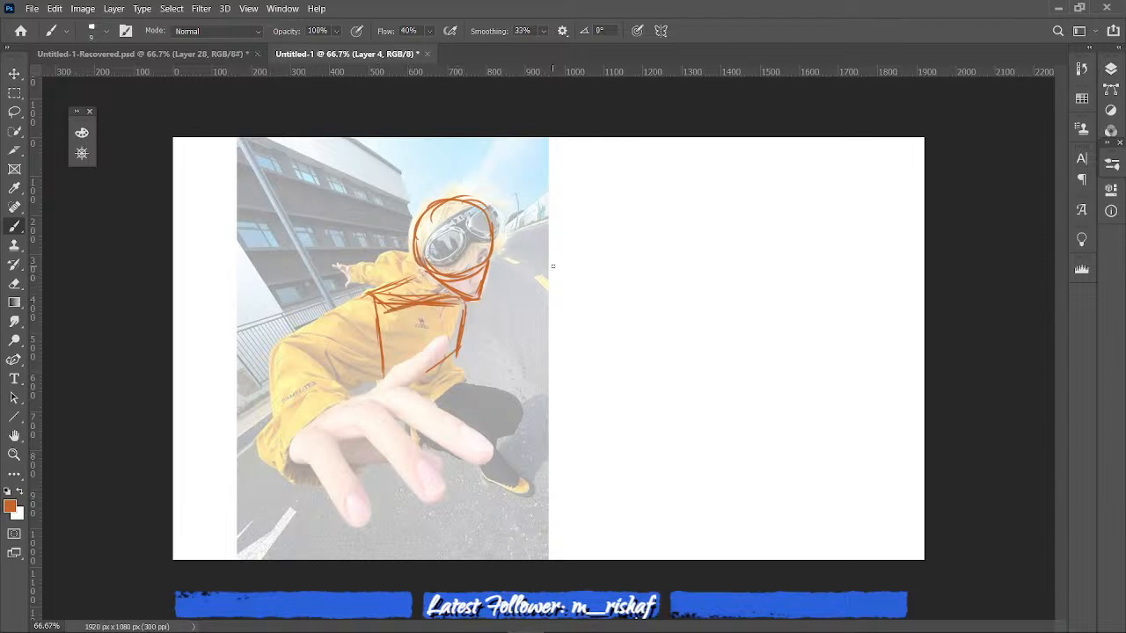
{"action": "left_click_drag", "start_coordinate": [455, 292], "coordinate": [367, 299]}
{"action": "left_click_drag", "start_coordinate": [452, 364], "coordinate": [449, 376]}
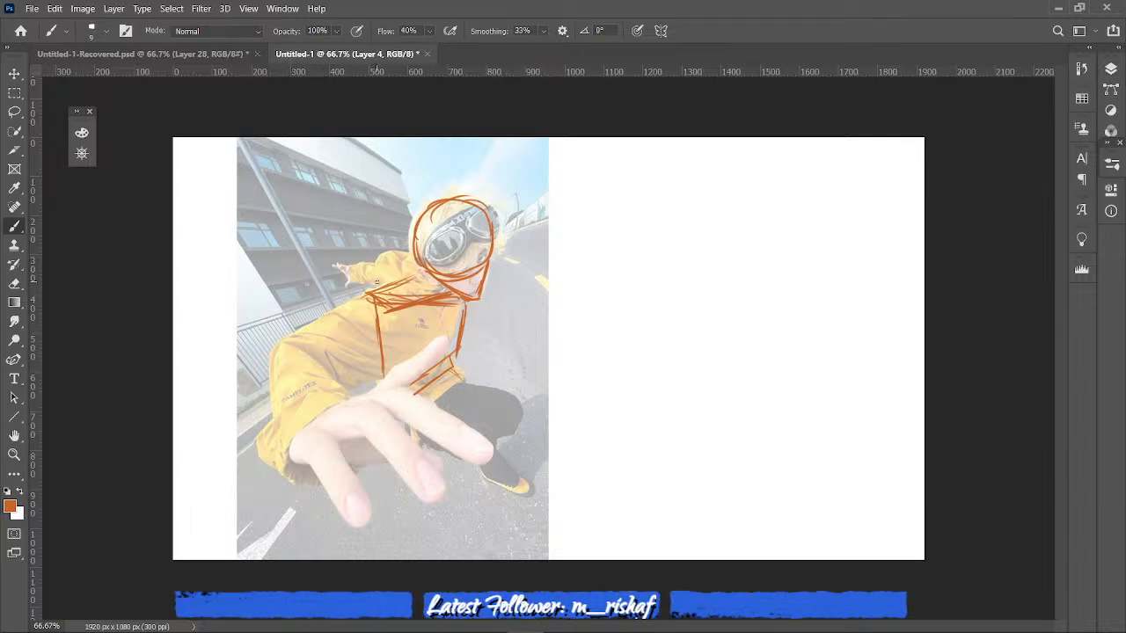
- Sketch the far arm, hips, bent leg and foot, near arm and reaching hand over the photo, plus a centre line on the face
{"action": "mouse_move", "coordinate": [376, 280]}
{"action": "left_mouse_down"}
{"action": "mouse_move", "coordinate": [415, 263]}
{"action": "mouse_move", "coordinate": [354, 282]}
{"action": "mouse_move", "coordinate": [343, 270]}
{"action": "mouse_move", "coordinate": [351, 279]}
{"action": "left_mouse_up"}
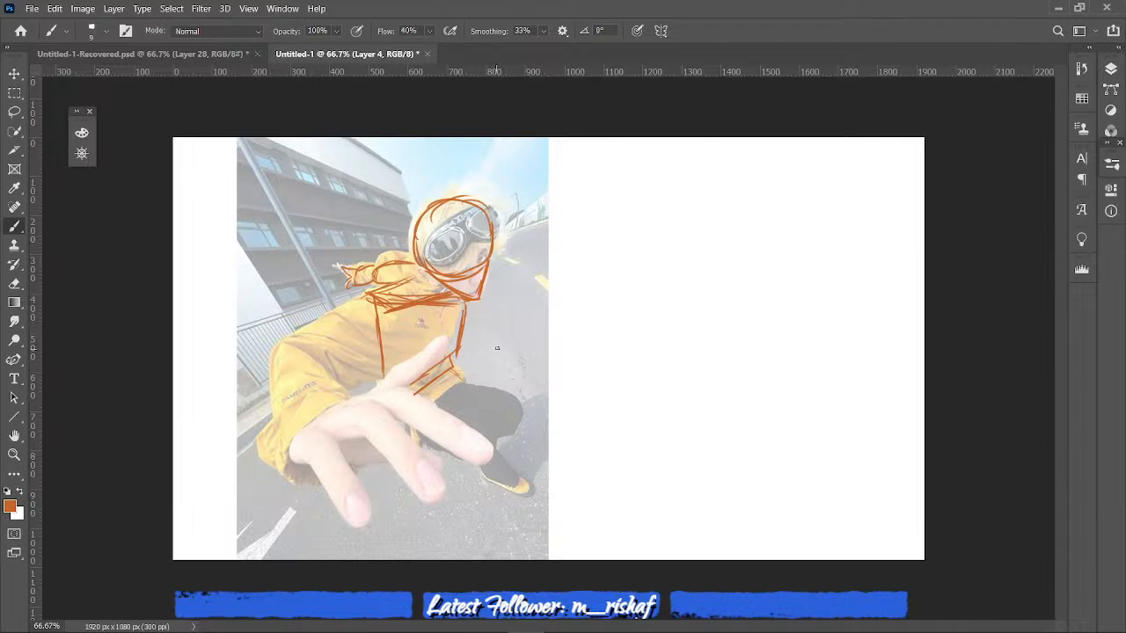
{"action": "left_click_drag", "start_coordinate": [466, 374], "coordinate": [453, 391]}
{"action": "left_click_drag", "start_coordinate": [468, 385], "coordinate": [431, 402]}
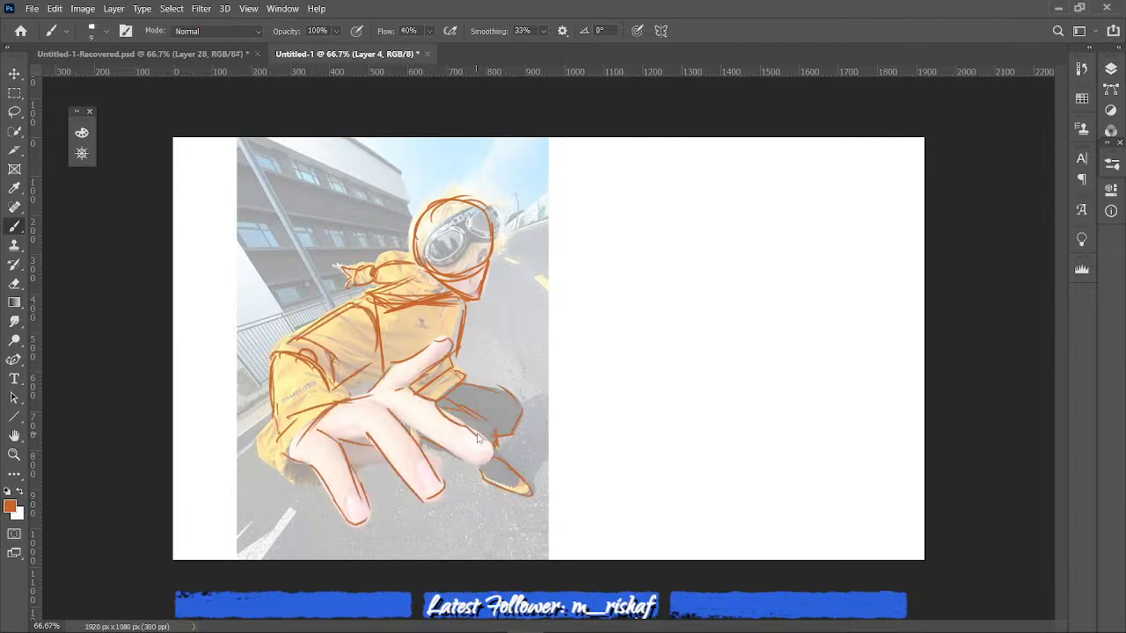
{"action": "left_click_drag", "start_coordinate": [479, 436], "coordinate": [490, 455]}
{"action": "left_click_drag", "start_coordinate": [423, 428], "coordinate": [449, 444]}
{"action": "left_click_drag", "start_coordinate": [475, 242], "coordinate": [464, 290]}
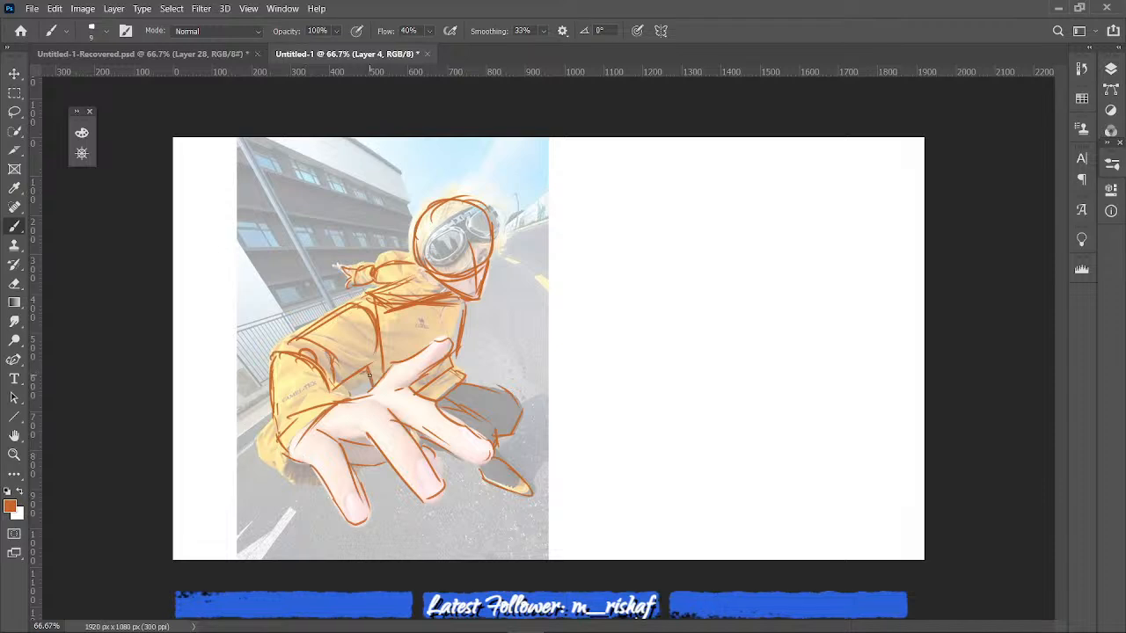
- Lower the opacity of the sketch on Layer 4 to 30%
{"action": "key", "text": "ctrl+plus"}
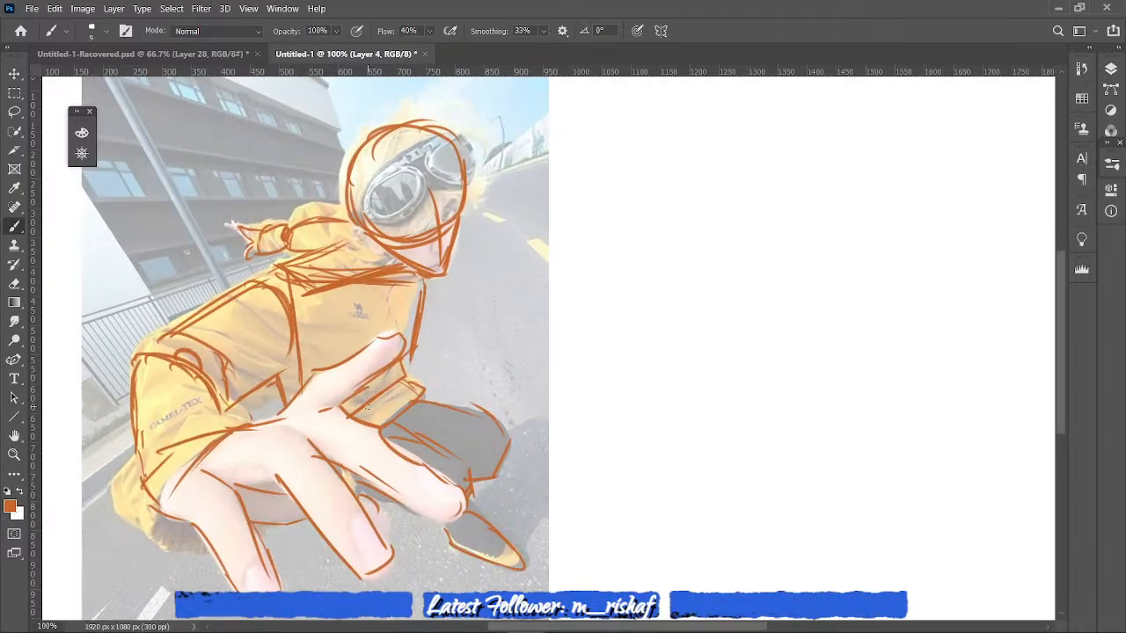
{"action": "left_click", "coordinate": [1110, 68]}
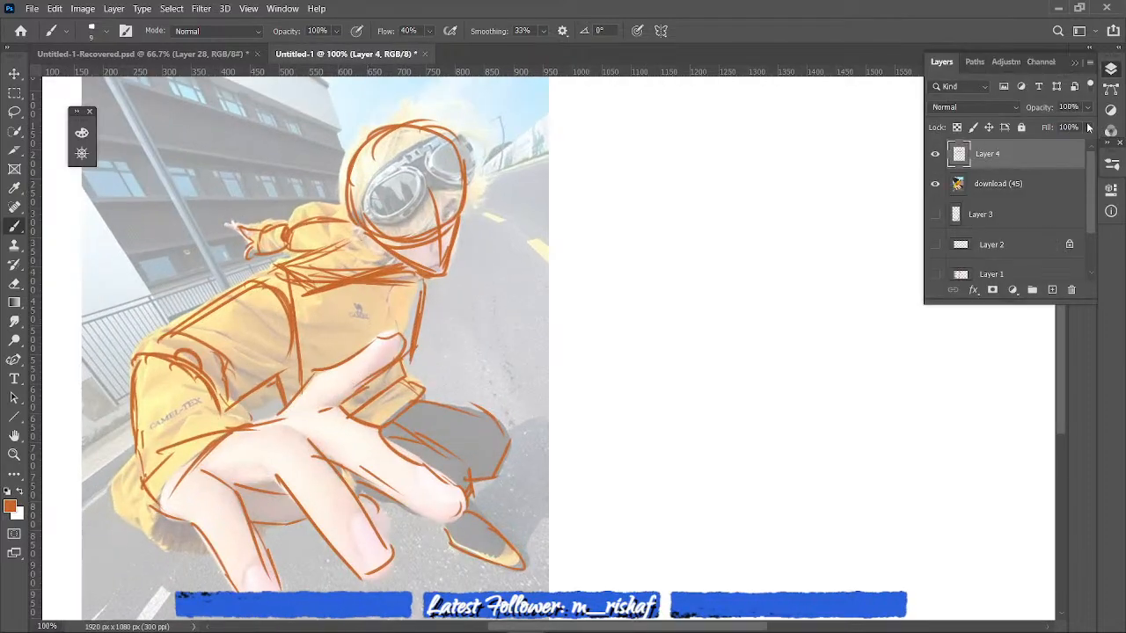
{"action": "left_click", "coordinate": [1087, 107]}
{"action": "left_click_drag", "start_coordinate": [1082, 124], "coordinate": [1046, 127]}
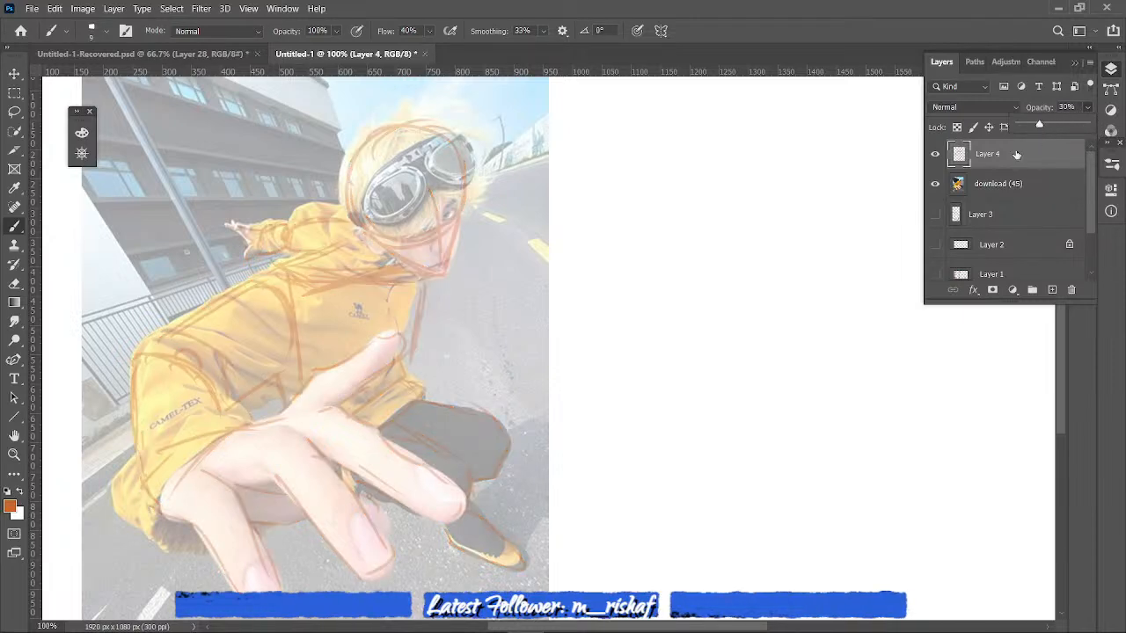
- Toggle the download (45) photo layer off and on to compare it with the sketch, leaving the photo hidden
{"action": "left_click", "coordinate": [935, 184]}
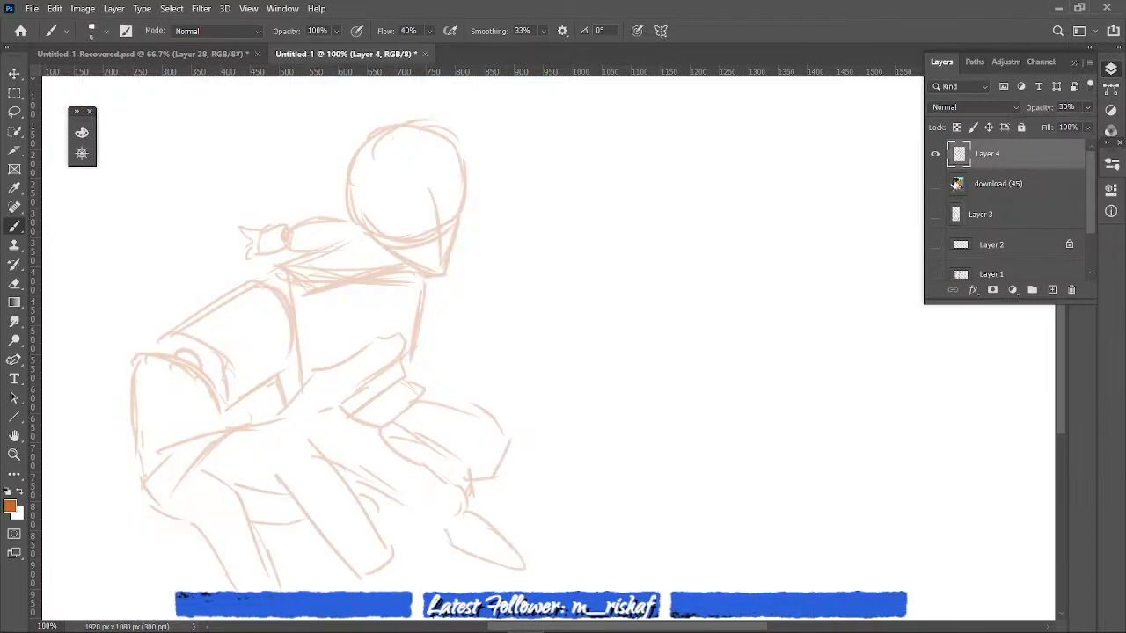
{"action": "left_click", "coordinate": [934, 184]}
{"action": "left_click", "coordinate": [935, 184]}
{"action": "left_click", "coordinate": [934, 184]}
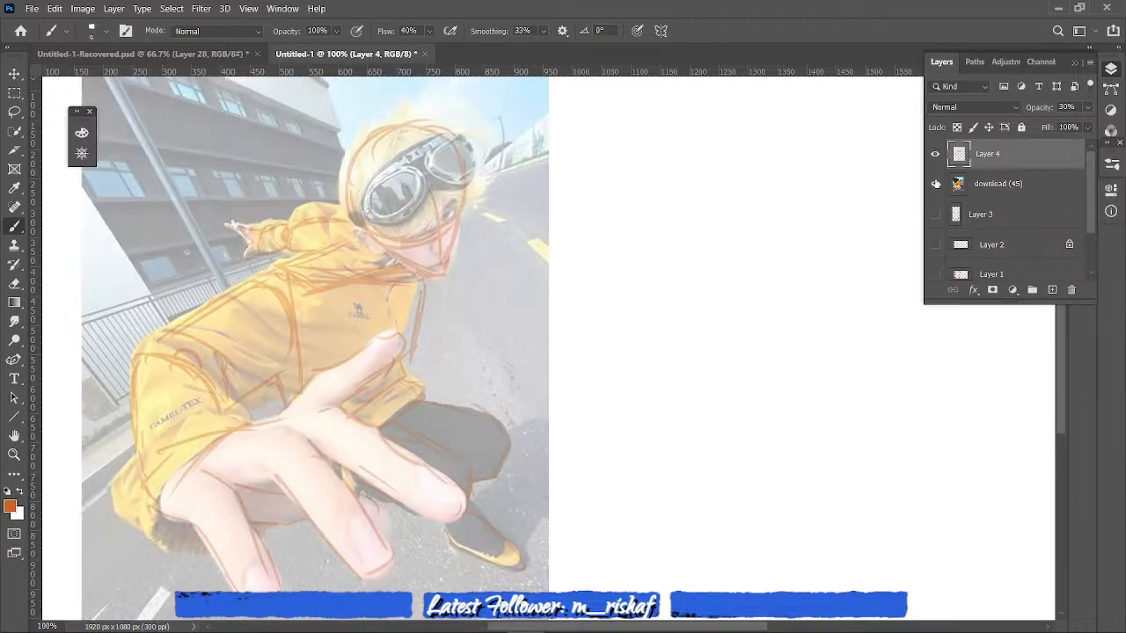
{"action": "left_click", "coordinate": [935, 184]}
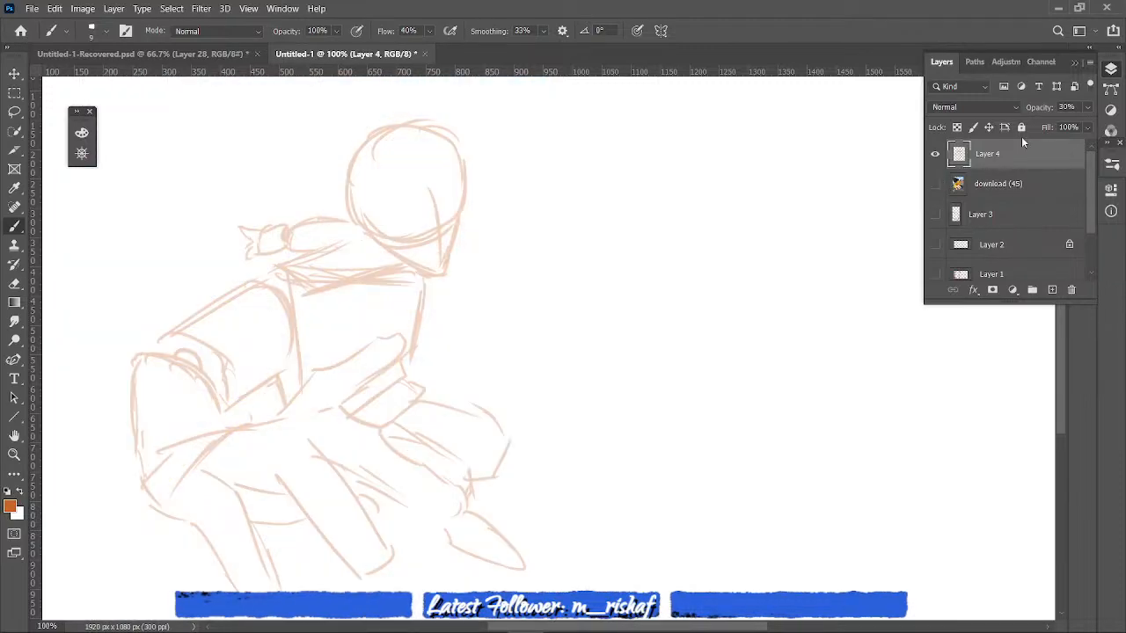
{"action": "left_click", "coordinate": [935, 183]}
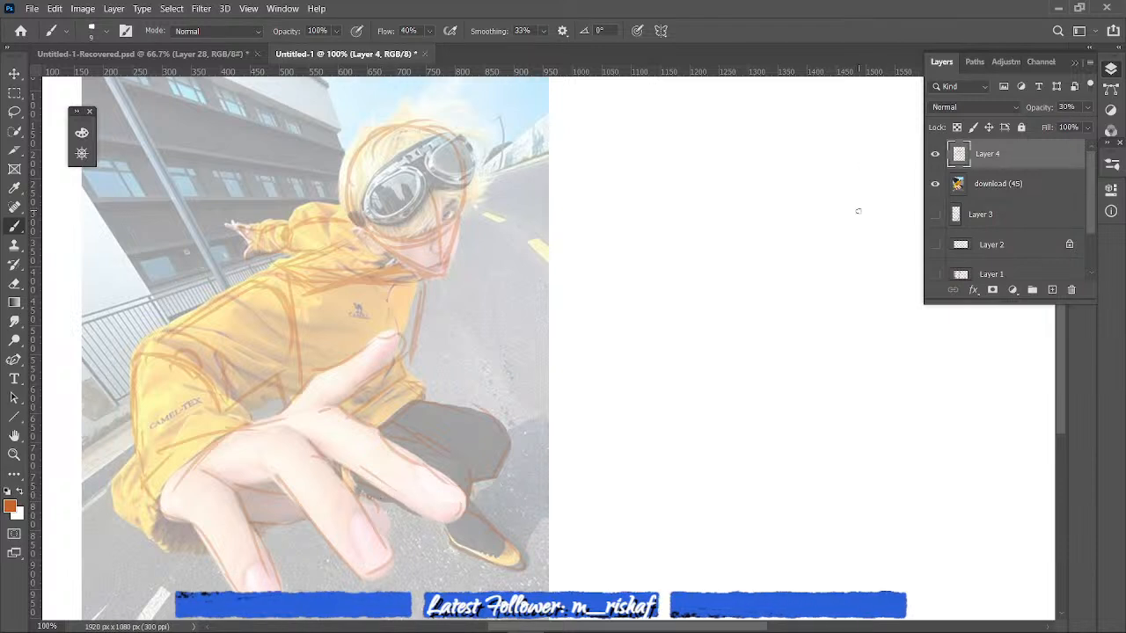
{"action": "left_click", "coordinate": [934, 186]}
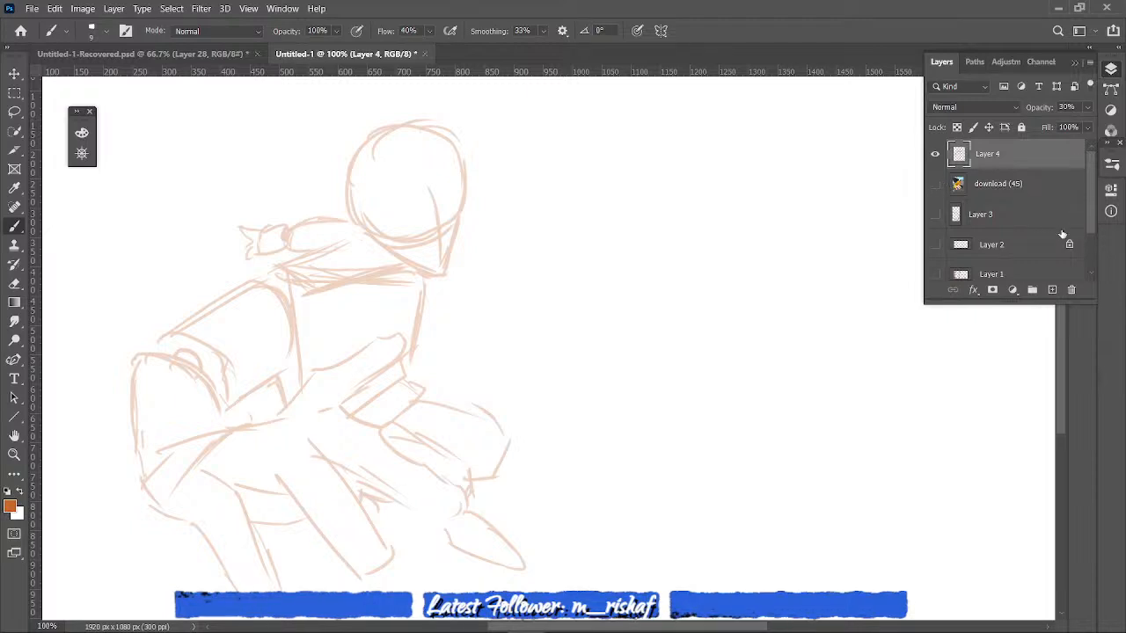
- Add a new layer above Layer 4 and set up the marker brush at 10 px, undoing the test scribble
{"action": "key", "text": "ctrl+shift+alt+n"}
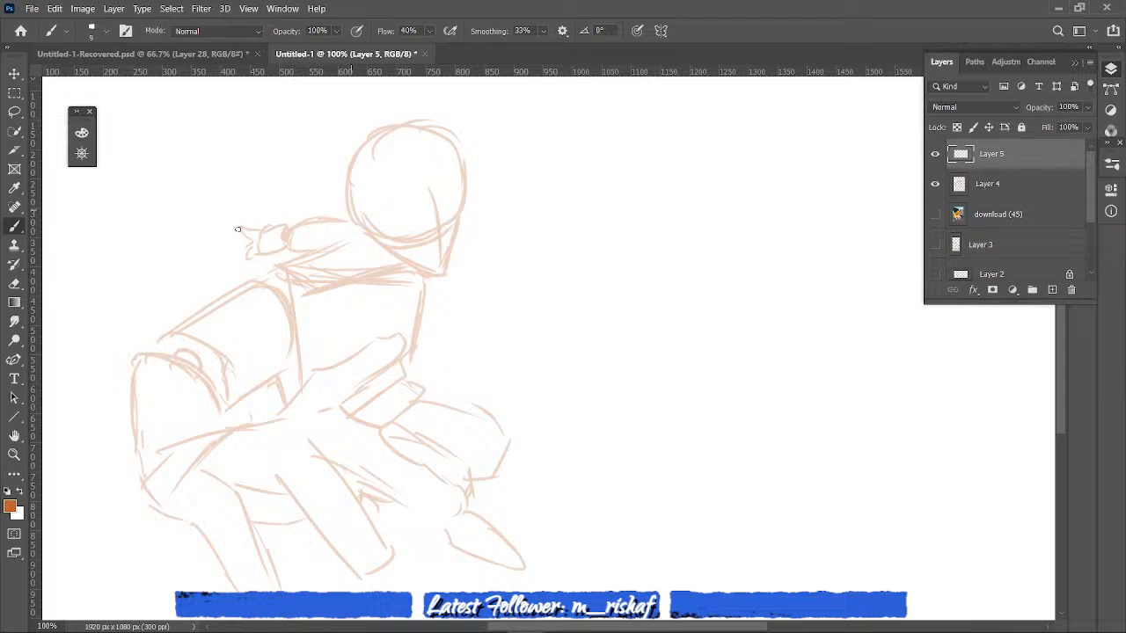
{"action": "left_click", "coordinate": [1110, 164]}
{"action": "mouse_move", "coordinate": [1098, 327]}
{"action": "left_mouse_down"}
{"action": "mouse_move", "coordinate": [1094, 271]}
{"action": "mouse_move", "coordinate": [1098, 374]}
{"action": "left_mouse_up"}
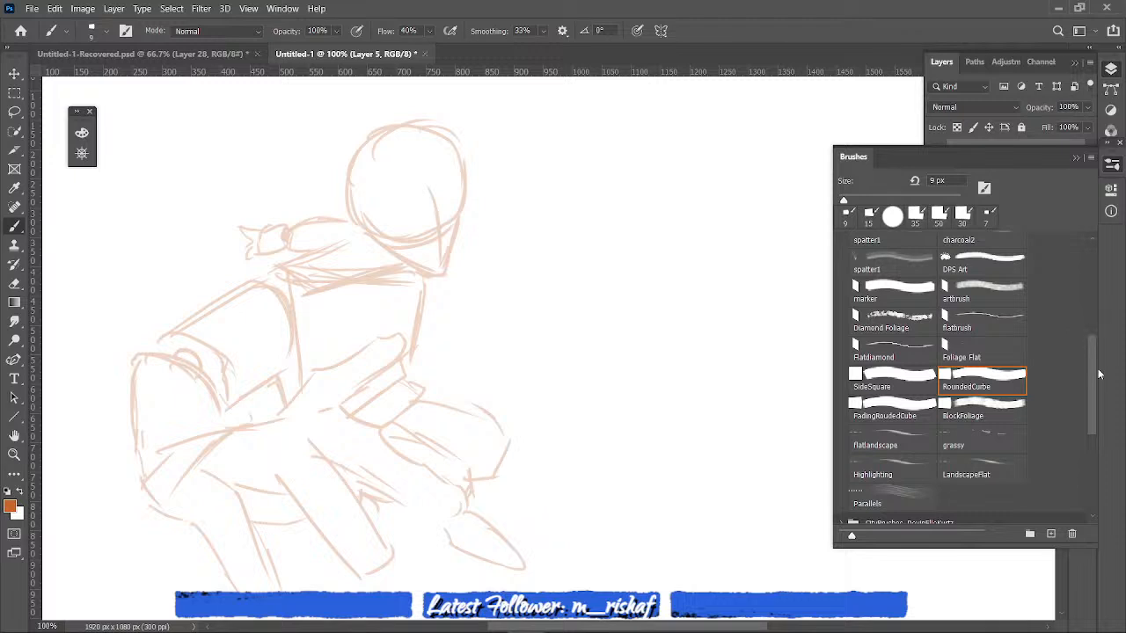
{"action": "left_click", "coordinate": [892, 290]}
{"action": "mouse_move", "coordinate": [636, 389]}
{"action": "left_mouse_down"}
{"action": "mouse_move", "coordinate": [651, 435]}
{"action": "mouse_move", "coordinate": [672, 401]}
{"action": "left_mouse_up"}
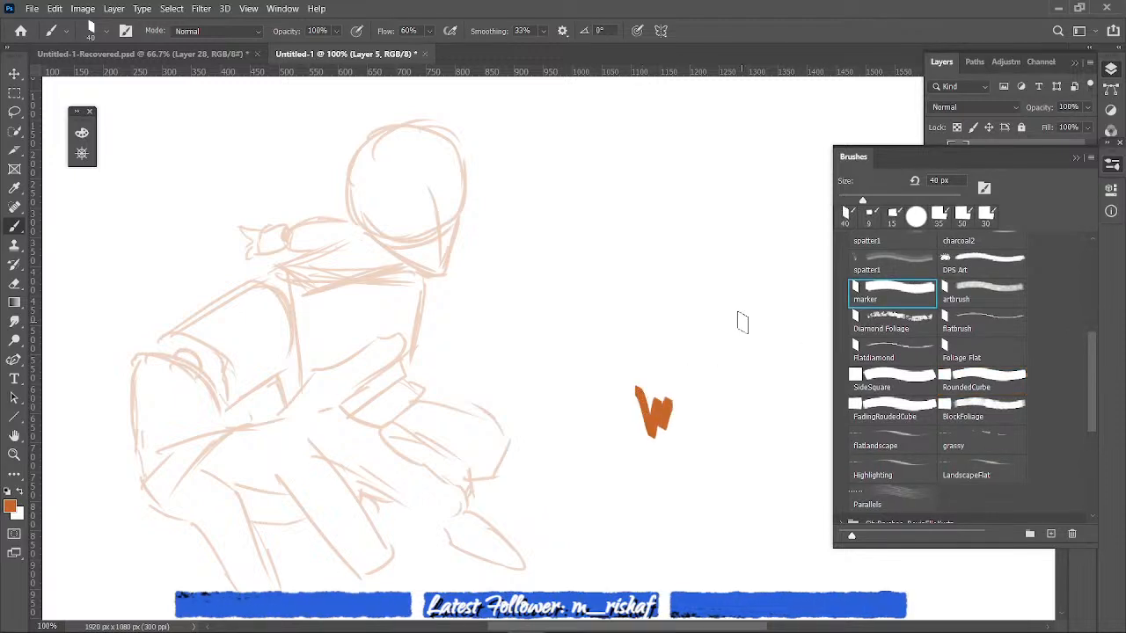
{"action": "left_click", "coordinate": [1074, 160]}
{"action": "key", "text": "ctrl+z"}
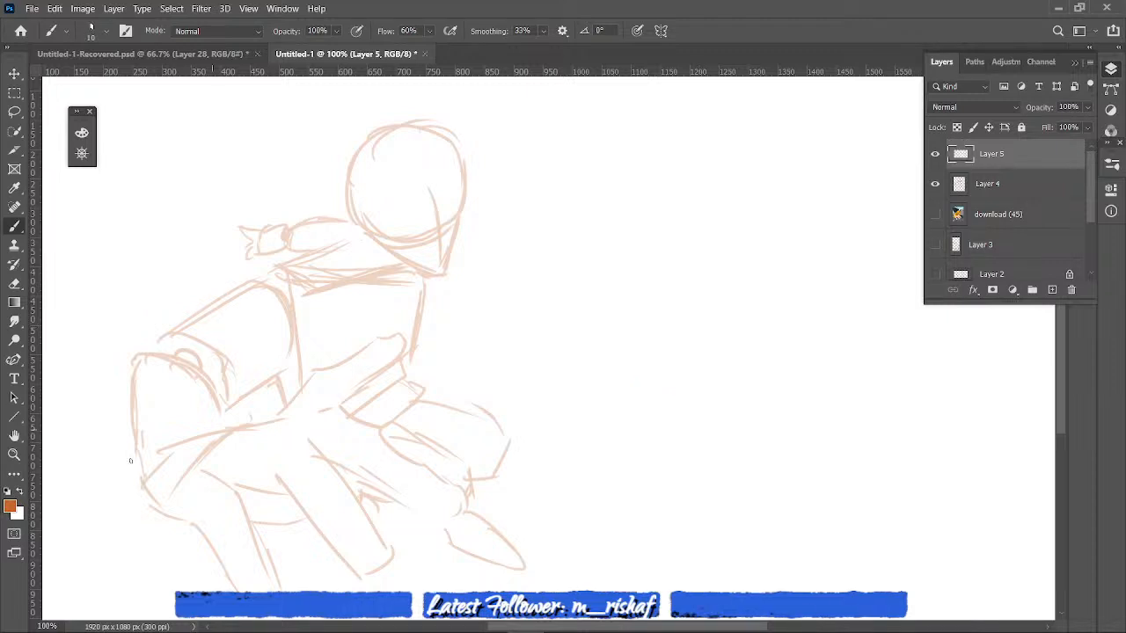
- Change the foreground colour to a medium blue with a hue of 208° and return to the Brush tool
{"action": "left_click", "coordinate": [10, 505]}
{"action": "left_click", "coordinate": [801, 404]}
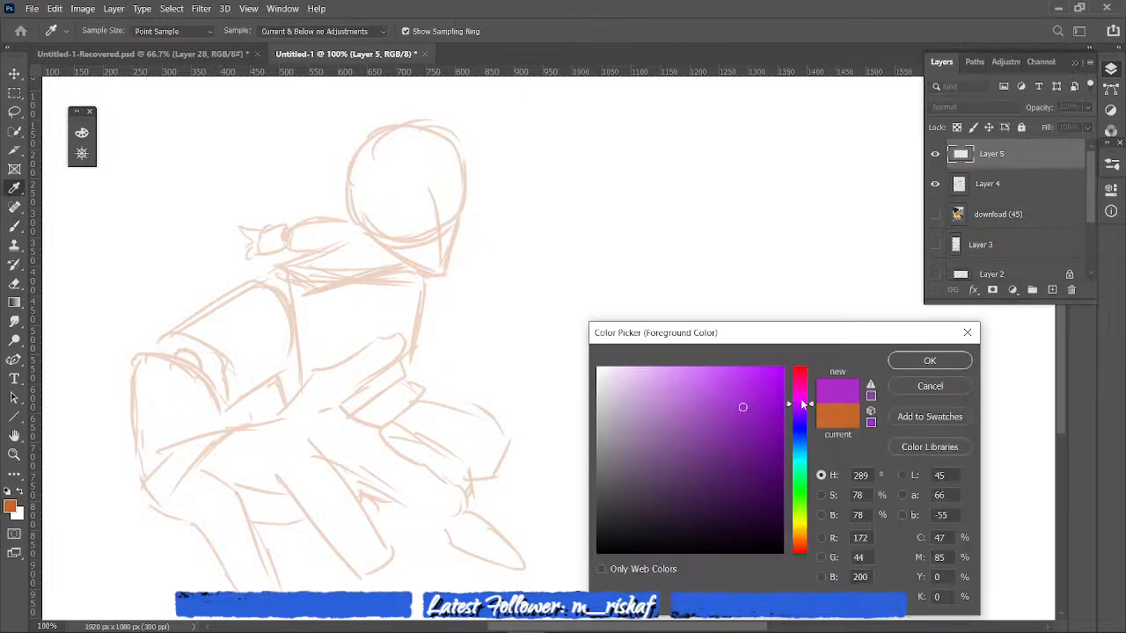
{"action": "left_click_drag", "start_coordinate": [801, 404], "coordinate": [791, 446]}
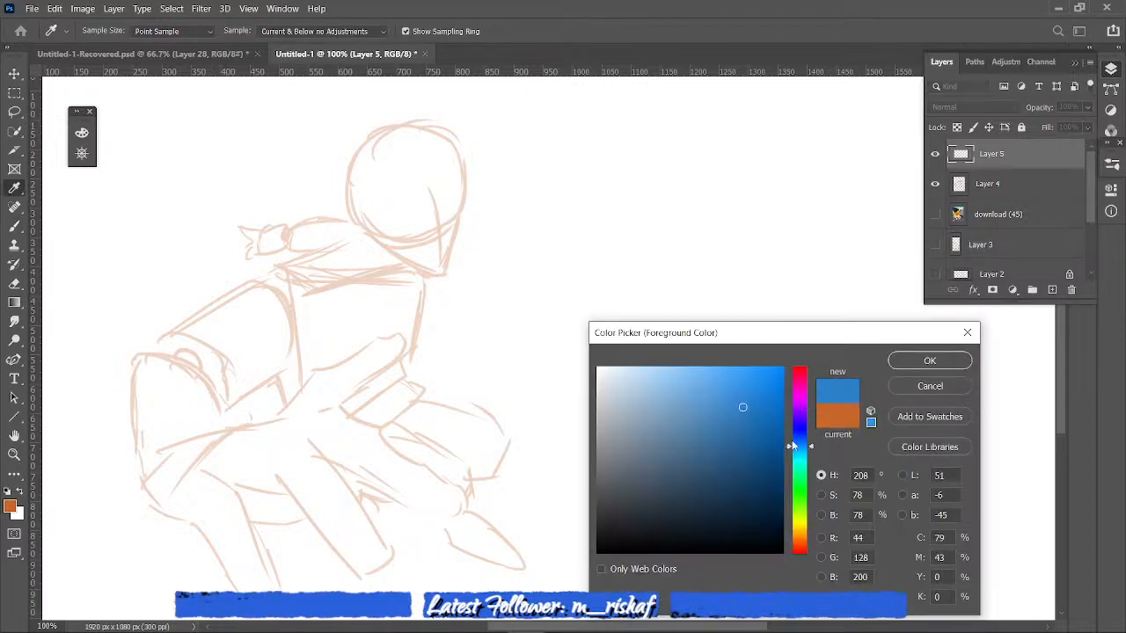
{"action": "left_click", "coordinate": [703, 382]}
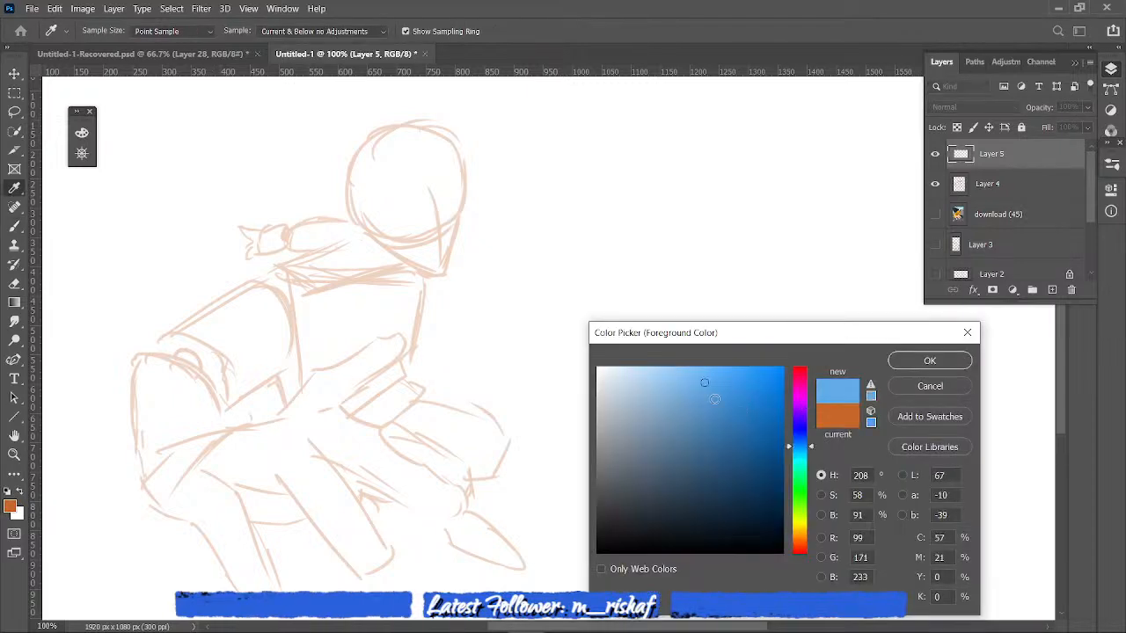
{"action": "key", "text": "Return"}
{"action": "key", "text": "b"}
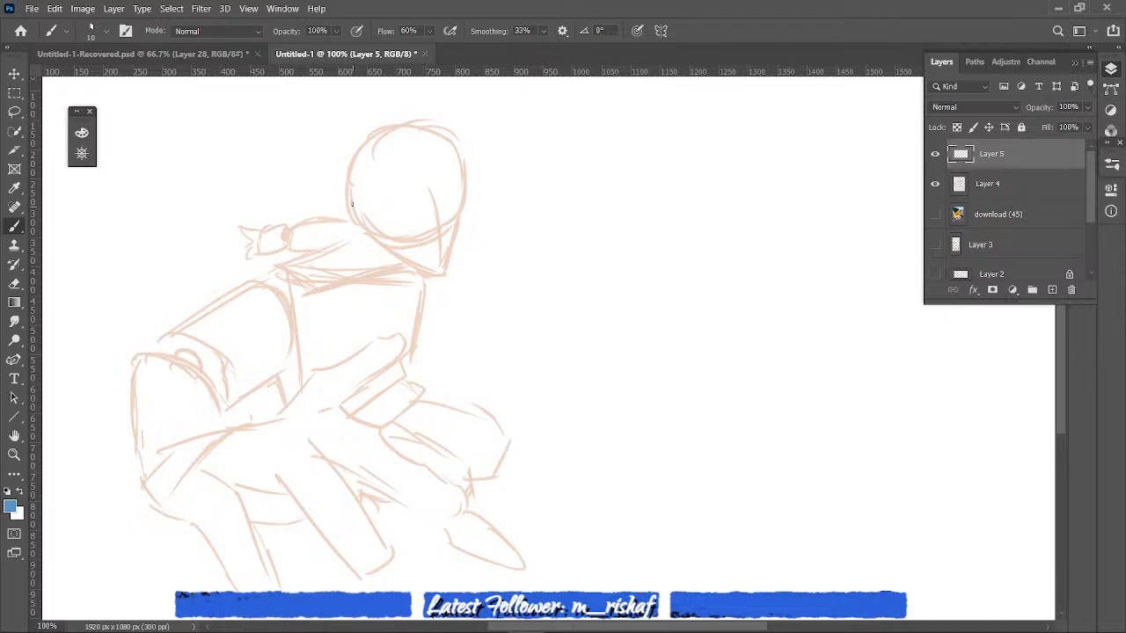
- Trace the head, jaw, neck, torso box and near-arm cylinders in blue over the faded sketch
{"action": "left_click_drag", "start_coordinate": [350, 193], "coordinate": [379, 235]}
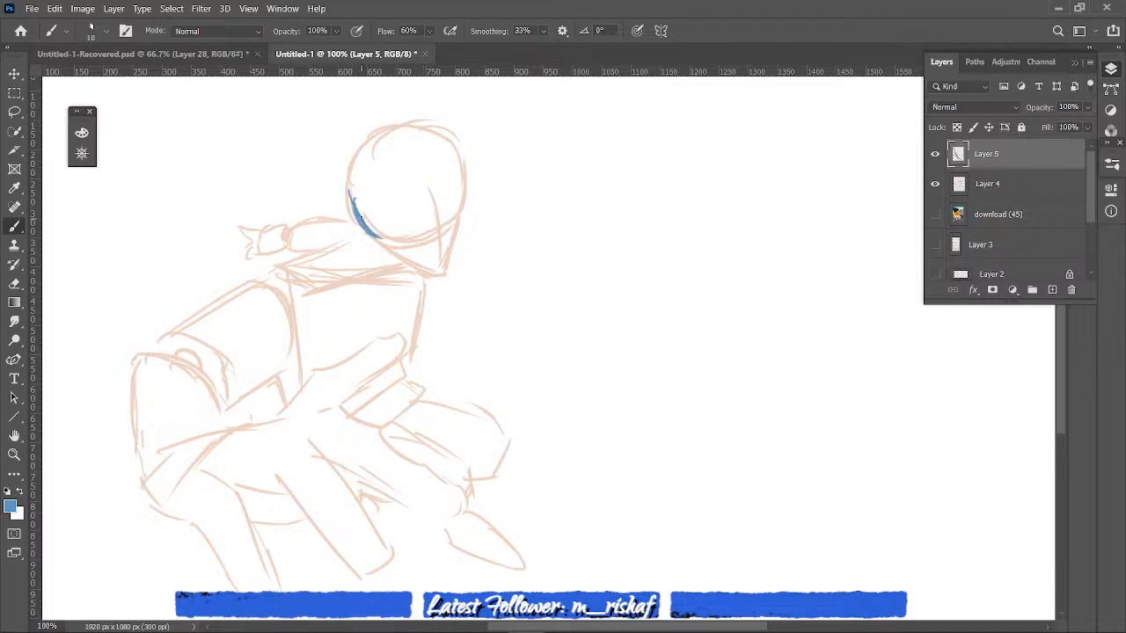
{"action": "mouse_move", "coordinate": [387, 139]}
{"action": "left_mouse_down"}
{"action": "mouse_move", "coordinate": [352, 186]}
{"action": "mouse_move", "coordinate": [463, 208]}
{"action": "mouse_move", "coordinate": [379, 247]}
{"action": "mouse_move", "coordinate": [440, 273]}
{"action": "left_mouse_up"}
{"action": "left_click_drag", "start_coordinate": [457, 215], "coordinate": [442, 272]}
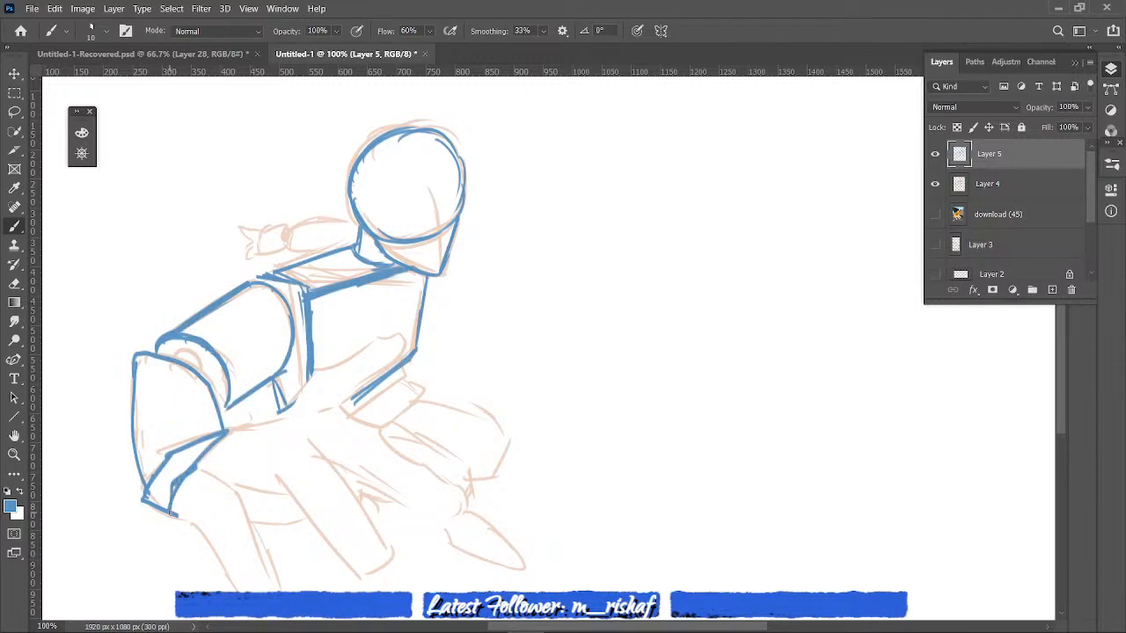
- Strengthen the near sleeve's cuff, extend the line along the top of the wrist, and outline the waist and hip blocks in blue
{"action": "left_click_drag", "start_coordinate": [170, 511], "coordinate": [184, 464]}
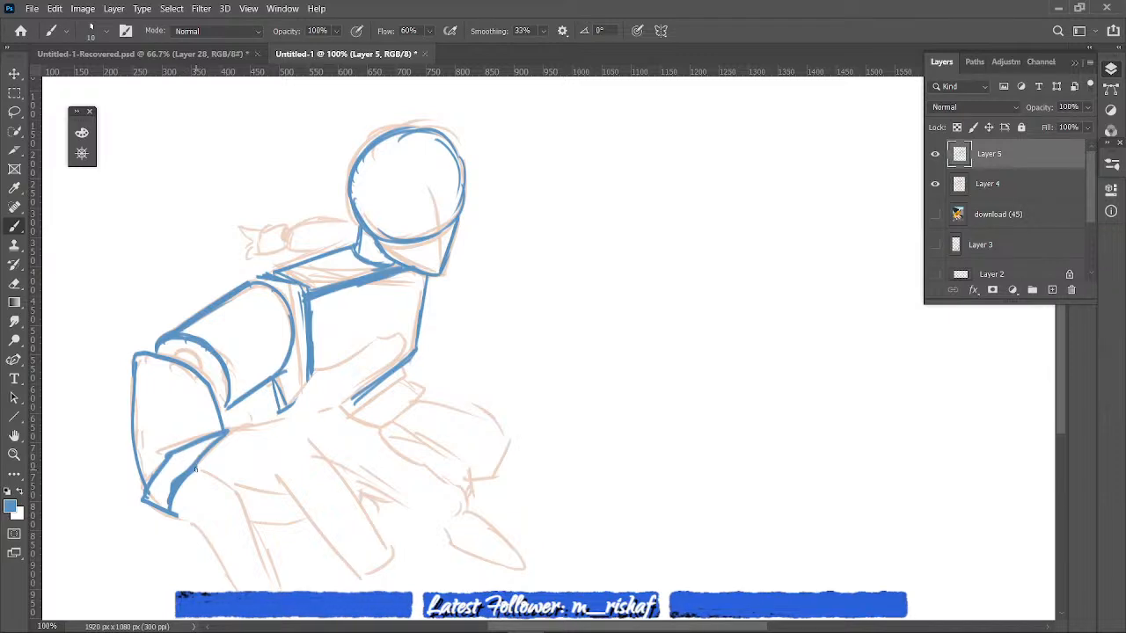
{"action": "mouse_move", "coordinate": [196, 470]}
{"action": "left_mouse_down"}
{"action": "mouse_move", "coordinate": [243, 429]}
{"action": "mouse_move", "coordinate": [293, 415]}
{"action": "left_mouse_up"}
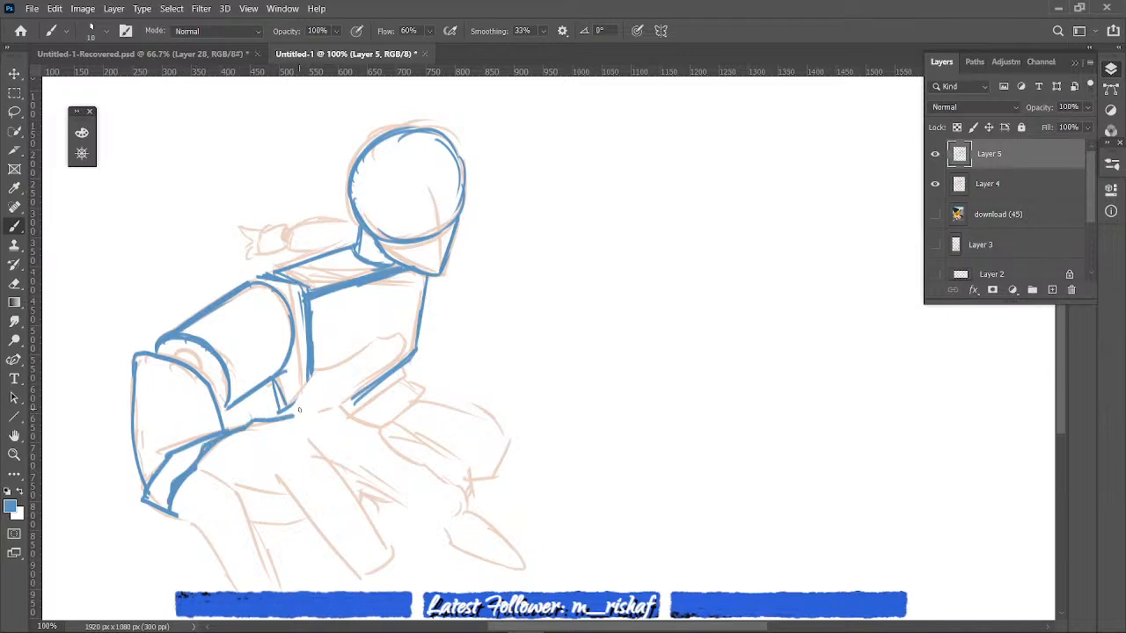
{"action": "left_click_drag", "start_coordinate": [370, 390], "coordinate": [342, 410]}
{"action": "left_click_drag", "start_coordinate": [403, 373], "coordinate": [356, 418]}
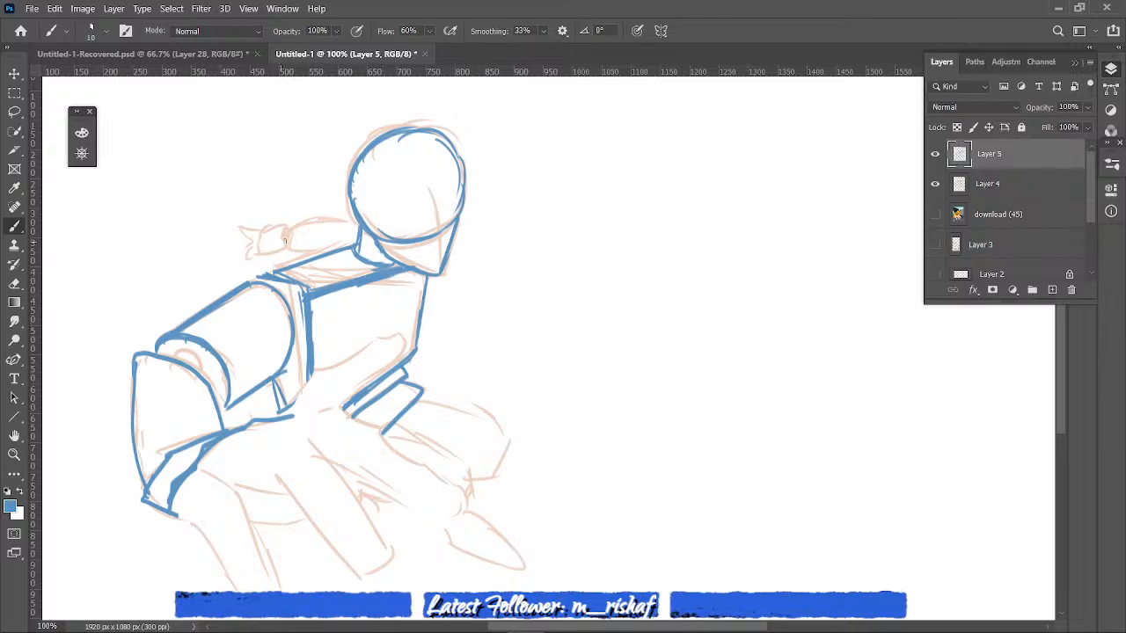
- Trace the far arm behind the shoulder in blue, including the forearm, wrist block and small spread fingers
{"action": "mouse_move", "coordinate": [295, 230]}
{"action": "left_mouse_down"}
{"action": "mouse_move", "coordinate": [294, 251]}
{"action": "mouse_move", "coordinate": [356, 225]}
{"action": "left_mouse_up"}
{"action": "left_click_drag", "start_coordinate": [300, 251], "coordinate": [333, 249]}
{"action": "mouse_move", "coordinate": [281, 229]}
{"action": "left_mouse_down"}
{"action": "mouse_move", "coordinate": [288, 246]}
{"action": "mouse_move", "coordinate": [260, 234]}
{"action": "mouse_move", "coordinate": [256, 253]}
{"action": "left_mouse_up"}
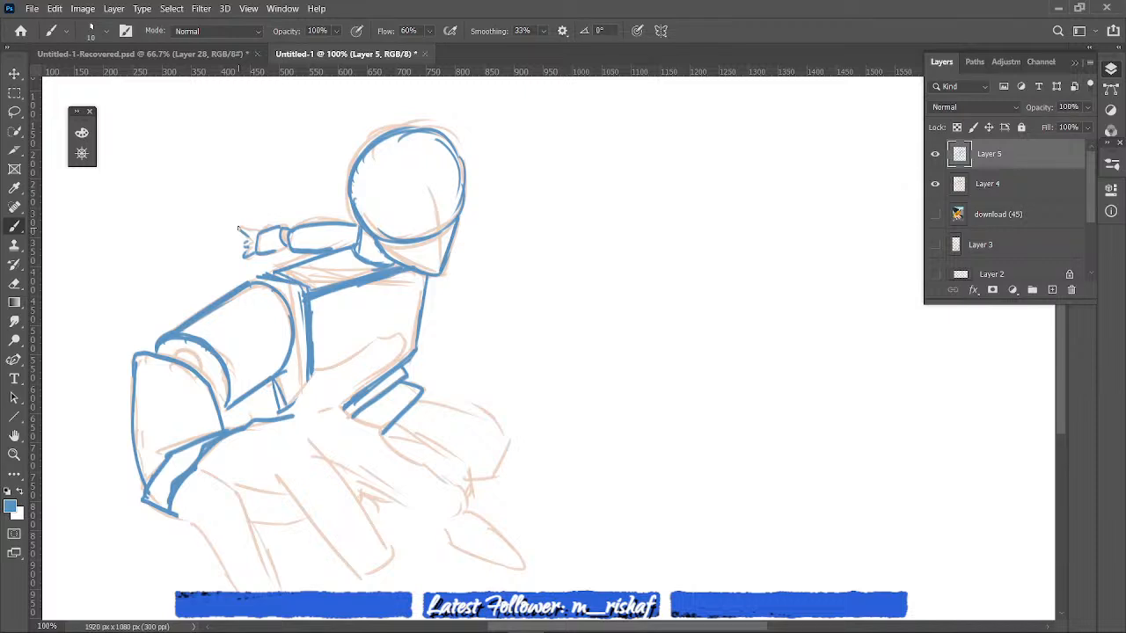
{"action": "left_click_drag", "start_coordinate": [237, 227], "coordinate": [255, 233]}
- Trace the wrist edge of the large reaching hand and both sides of its outermost finger in blue
{"action": "left_click_drag", "start_coordinate": [167, 508], "coordinate": [203, 530]}
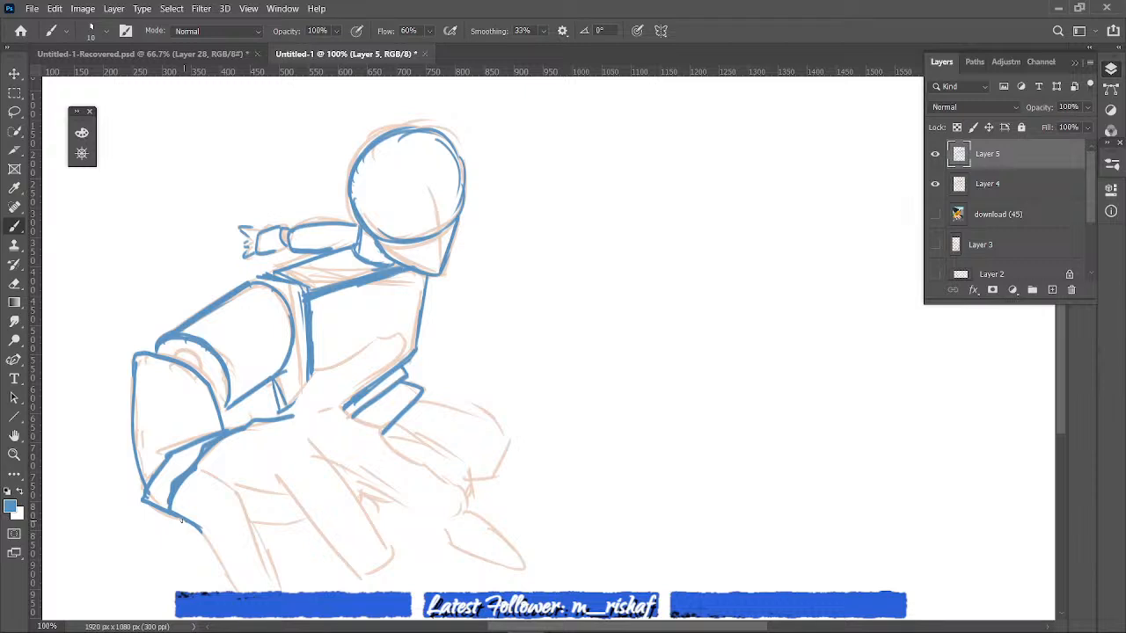
{"action": "left_click_drag", "start_coordinate": [201, 470], "coordinate": [234, 484]}
{"action": "left_click_drag", "start_coordinate": [234, 486], "coordinate": [274, 580]}
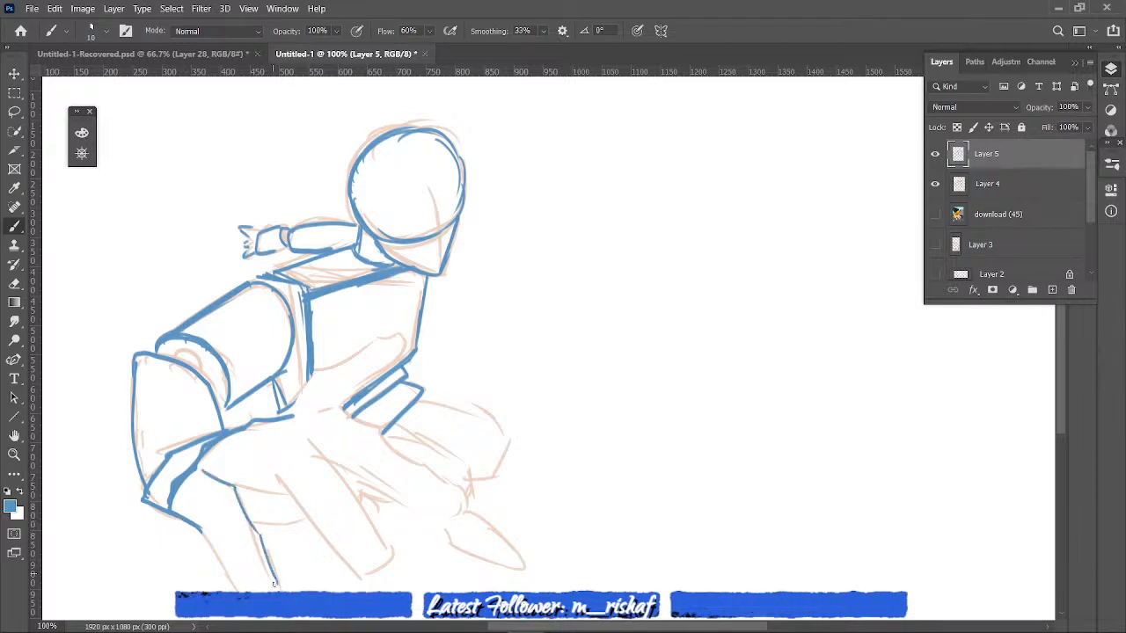
{"action": "left_click_drag", "start_coordinate": [202, 530], "coordinate": [245, 590]}
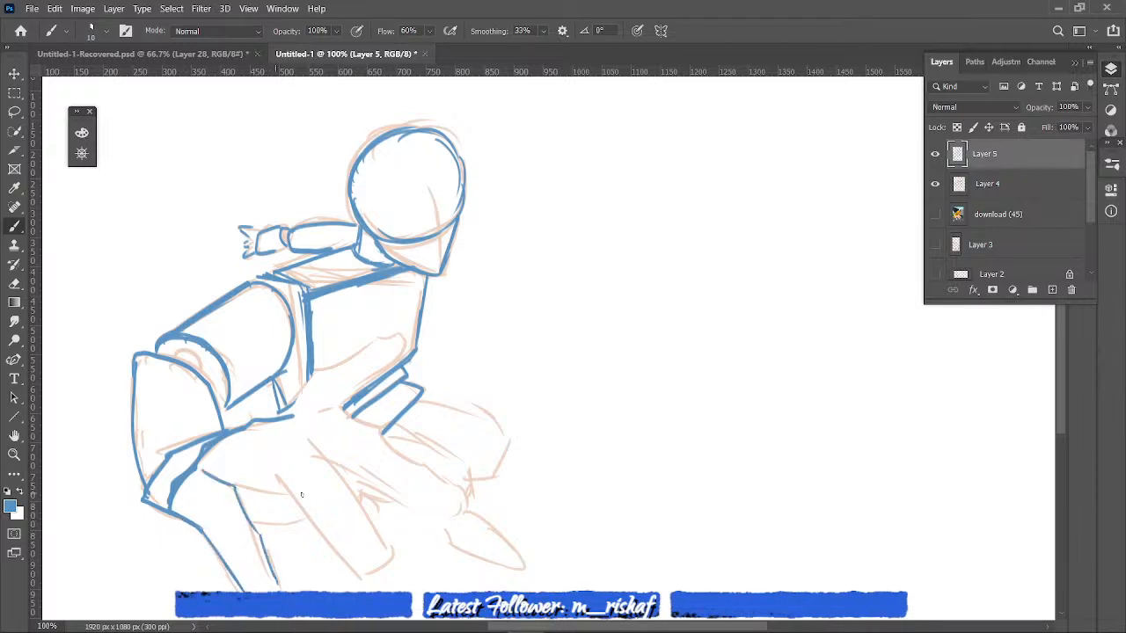
- Trace the reaching hand's second finger in blue, including the palm edge beside it, its rounded tip and a short knuckle line
{"action": "mouse_move", "coordinate": [235, 485]}
{"action": "left_mouse_down"}
{"action": "mouse_move", "coordinate": [293, 480]}
{"action": "mouse_move", "coordinate": [360, 576]}
{"action": "left_mouse_up"}
{"action": "left_click_drag", "start_coordinate": [311, 435], "coordinate": [367, 514]}
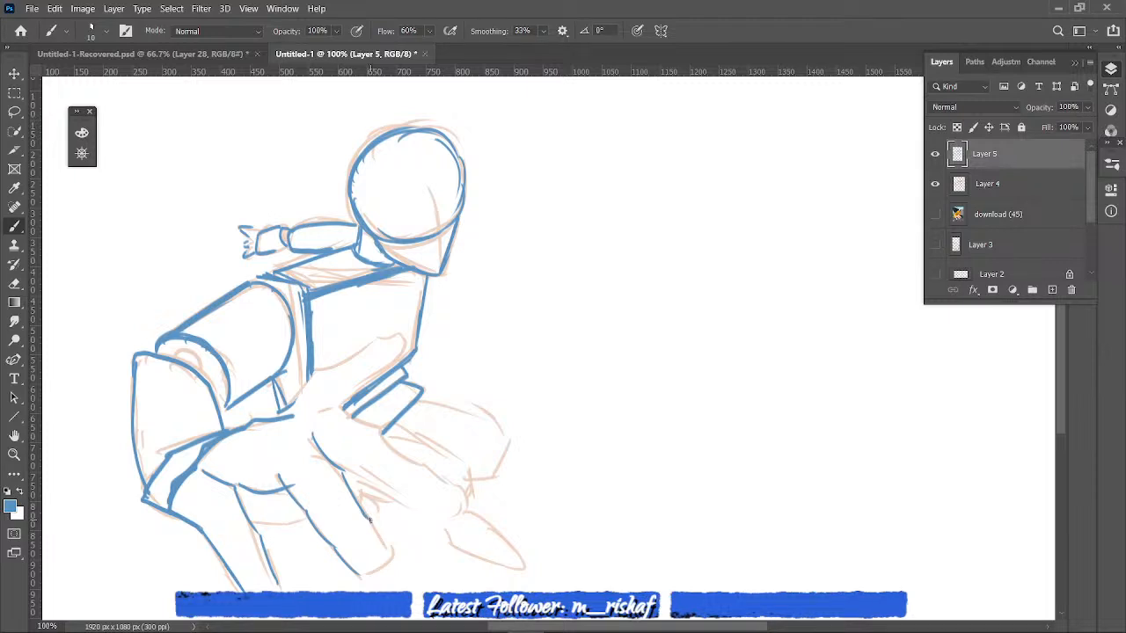
{"action": "left_click_drag", "start_coordinate": [370, 518], "coordinate": [362, 578]}
{"action": "left_click_drag", "start_coordinate": [286, 434], "coordinate": [309, 431]}
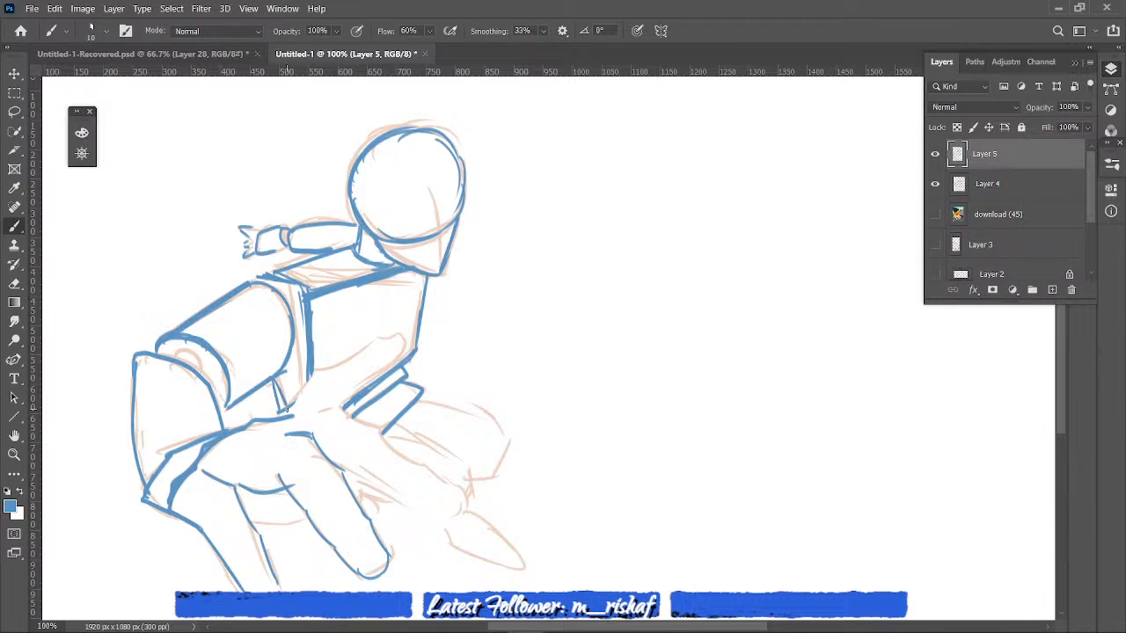
- Trace the index finger, thumb and upper palm in blue, plus the curled finger's lower edge and the small elbow arc
{"action": "mouse_move", "coordinate": [310, 412]}
{"action": "left_mouse_down"}
{"action": "mouse_move", "coordinate": [383, 433]}
{"action": "mouse_move", "coordinate": [466, 517]}
{"action": "left_mouse_up"}
{"action": "mouse_move", "coordinate": [345, 470]}
{"action": "left_mouse_down"}
{"action": "mouse_move", "coordinate": [394, 508]}
{"action": "mouse_move", "coordinate": [464, 514]}
{"action": "left_mouse_up"}
{"action": "mouse_move", "coordinate": [281, 412]}
{"action": "left_mouse_down"}
{"action": "mouse_move", "coordinate": [308, 380]}
{"action": "mouse_move", "coordinate": [391, 336]}
{"action": "mouse_move", "coordinate": [341, 406]}
{"action": "left_mouse_up"}
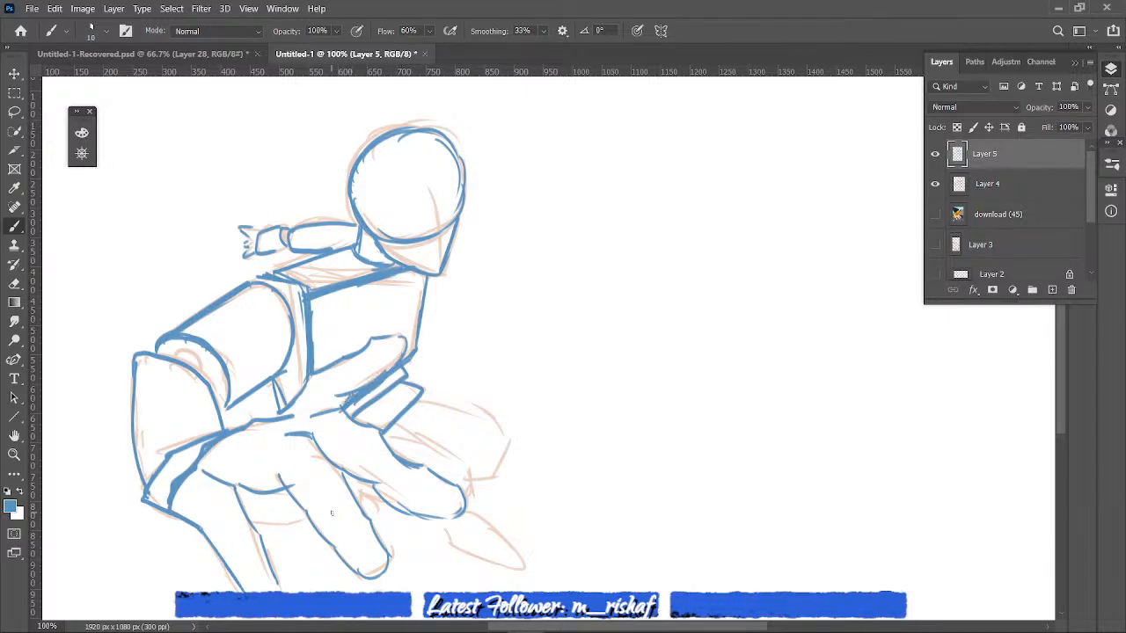
{"action": "left_click_drag", "start_coordinate": [250, 524], "coordinate": [305, 519]}
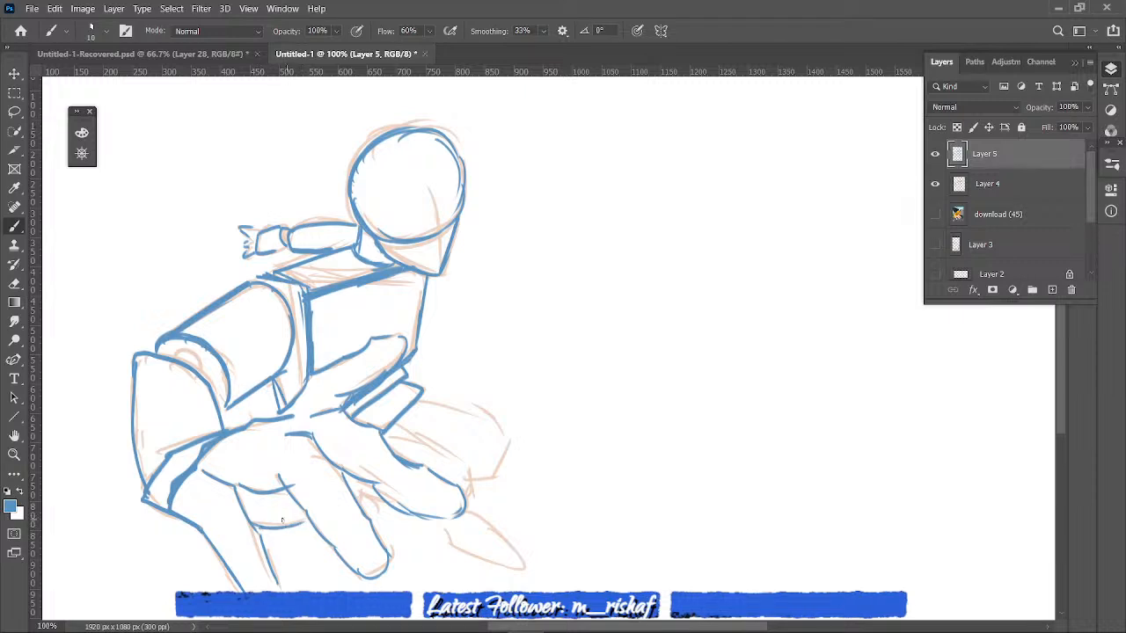
{"action": "left_click_drag", "start_coordinate": [174, 361], "coordinate": [202, 365]}
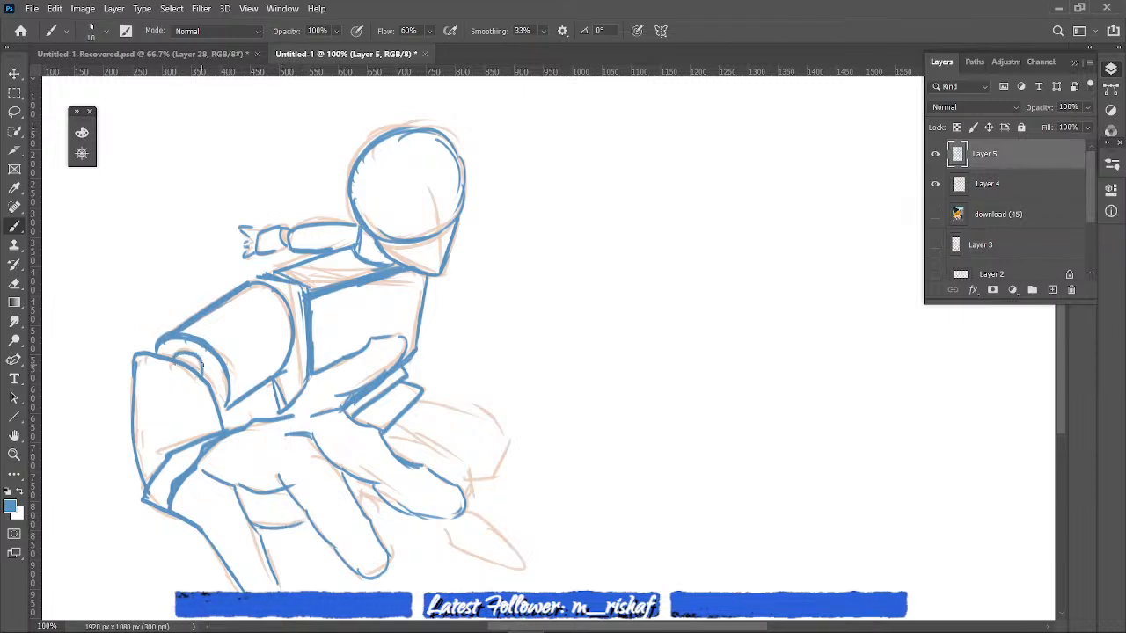
- Trace the bent knee, lower leg and pointed foot in blue, and outline the small shape between the large fingers
{"action": "mouse_move", "coordinate": [417, 399]}
{"action": "left_mouse_down"}
{"action": "mouse_move", "coordinate": [458, 410]}
{"action": "mouse_move", "coordinate": [496, 444]}
{"action": "mouse_move", "coordinate": [469, 471]}
{"action": "left_mouse_up"}
{"action": "mouse_move", "coordinate": [394, 428]}
{"action": "left_mouse_down"}
{"action": "mouse_move", "coordinate": [451, 452]}
{"action": "mouse_move", "coordinate": [468, 475]}
{"action": "mouse_move", "coordinate": [456, 543]}
{"action": "mouse_move", "coordinate": [522, 565]}
{"action": "left_mouse_up"}
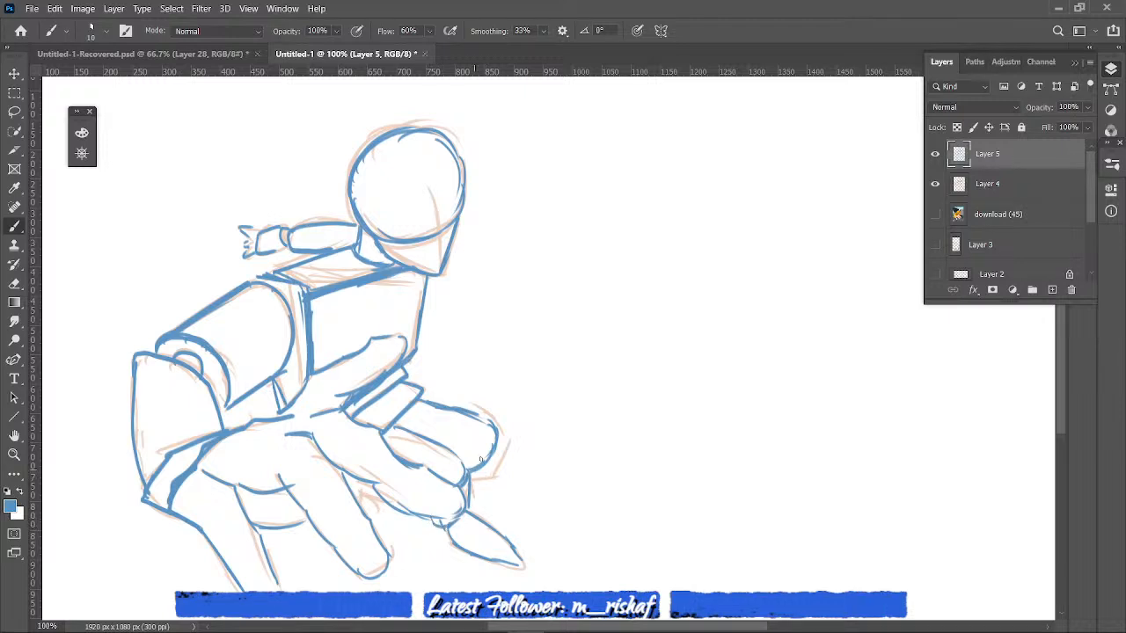
{"action": "left_click_drag", "start_coordinate": [480, 430], "coordinate": [487, 468]}
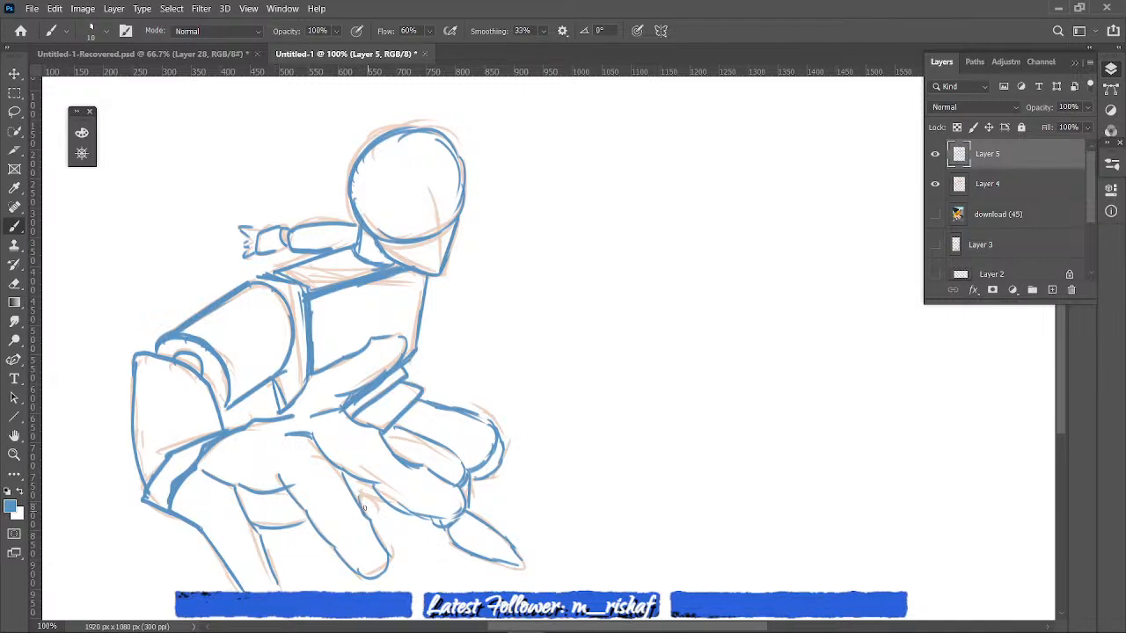
{"action": "left_click_drag", "start_coordinate": [360, 500], "coordinate": [375, 527]}
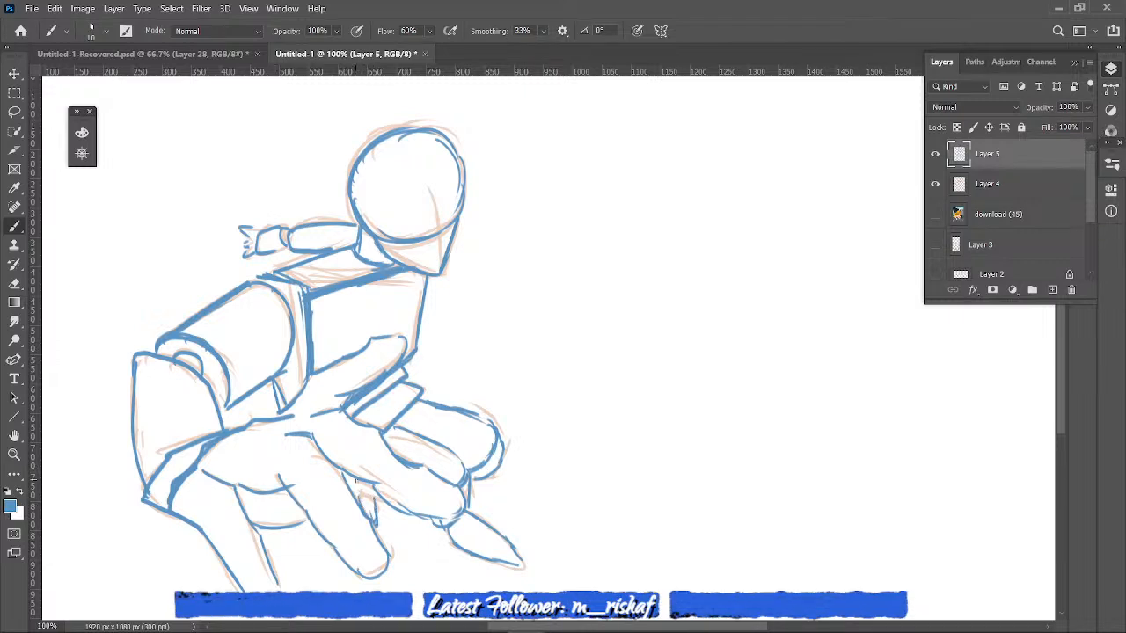
{"action": "left_click_drag", "start_coordinate": [346, 474], "coordinate": [359, 501]}
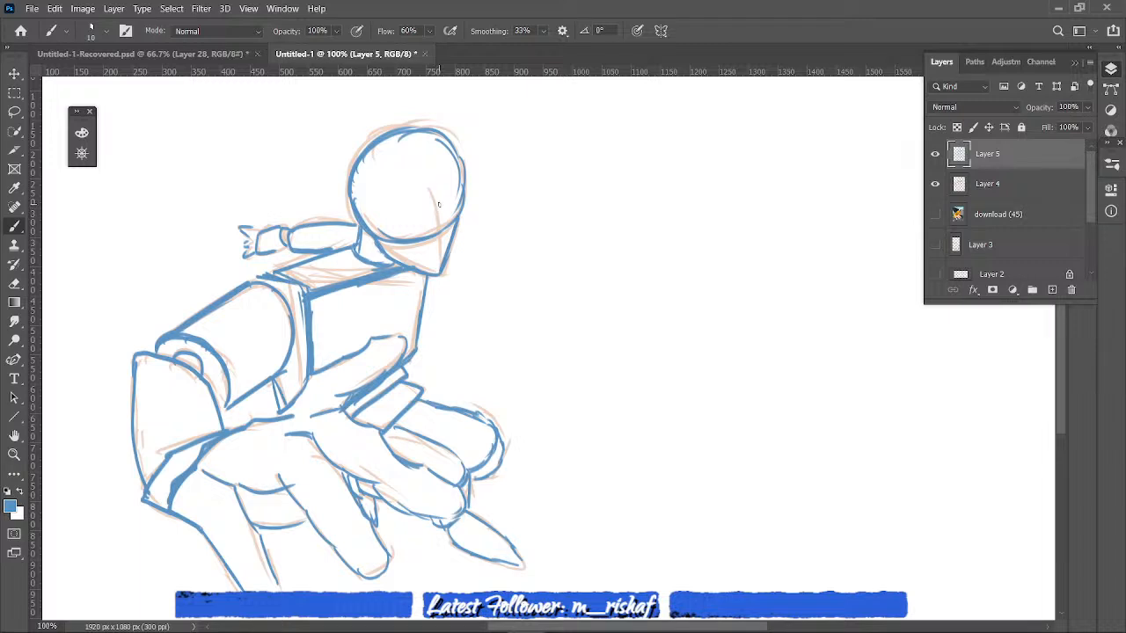
- Redraw the face's centre line and hatch shadows on the face side, far arm, torso, hip blocks, bent leg and foot
{"action": "mouse_move", "coordinate": [438, 192]}
{"action": "left_mouse_down"}
{"action": "mouse_move", "coordinate": [441, 269]}
{"action": "mouse_move", "coordinate": [432, 193]}
{"action": "left_mouse_up"}
{"action": "left_click", "coordinate": [934, 214]}
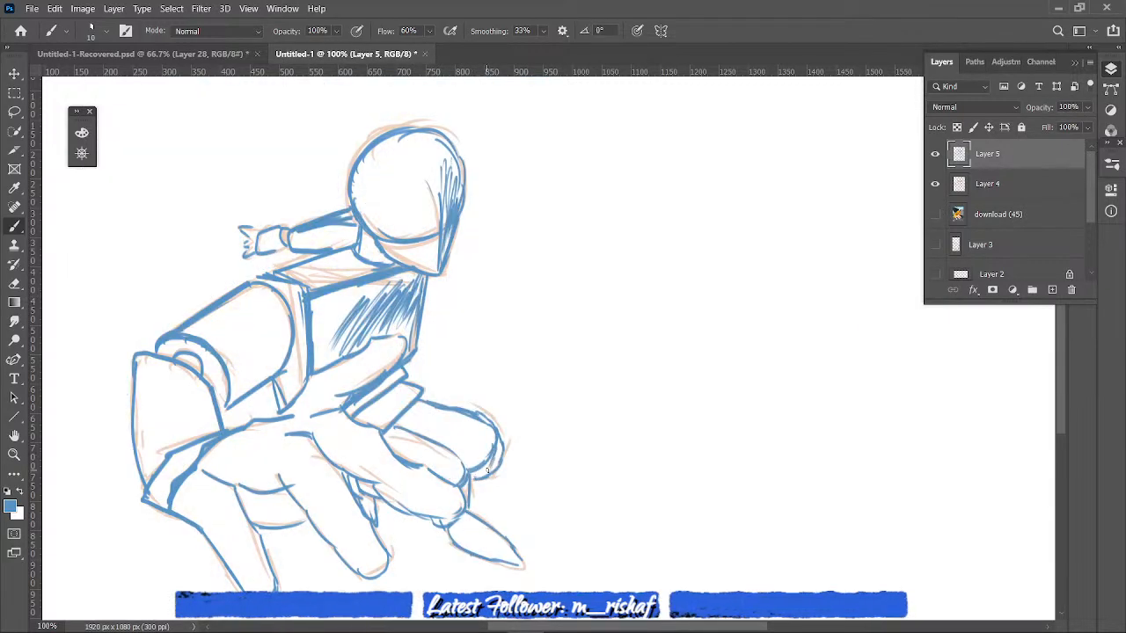
{"action": "left_click_drag", "start_coordinate": [501, 447], "coordinate": [491, 468]}
{"action": "mouse_move", "coordinate": [471, 516]}
{"action": "left_mouse_down"}
{"action": "mouse_move", "coordinate": [480, 544]}
{"action": "mouse_move", "coordinate": [510, 554]}
{"action": "left_mouse_up"}
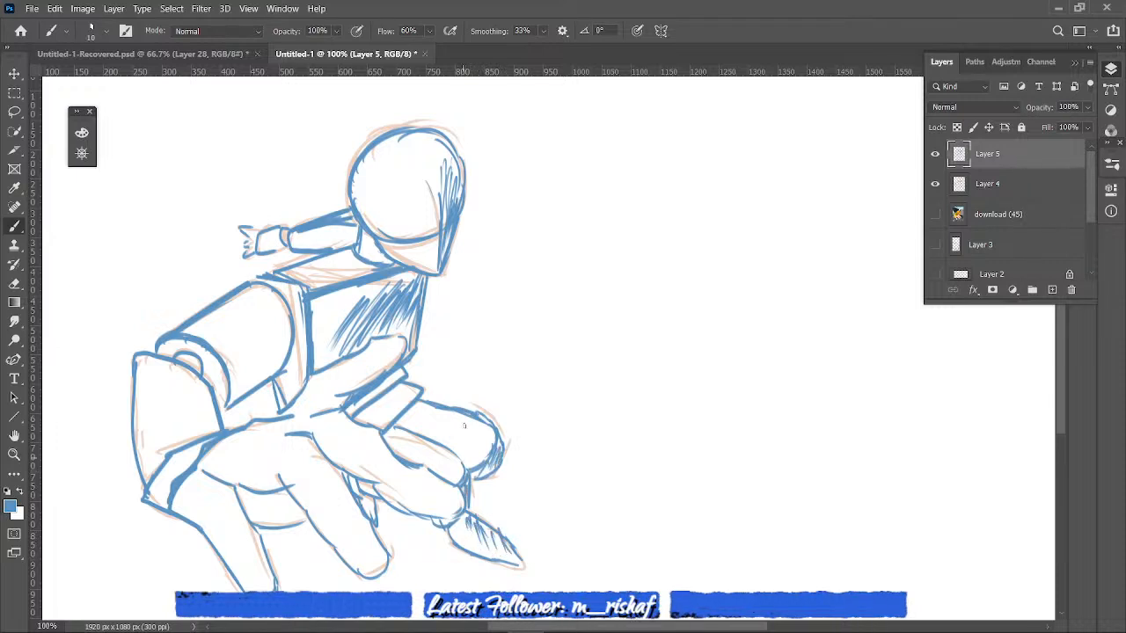
{"action": "mouse_move", "coordinate": [464, 426]}
{"action": "left_mouse_down"}
{"action": "mouse_move", "coordinate": [381, 391]}
{"action": "mouse_move", "coordinate": [416, 385]}
{"action": "left_mouse_up"}
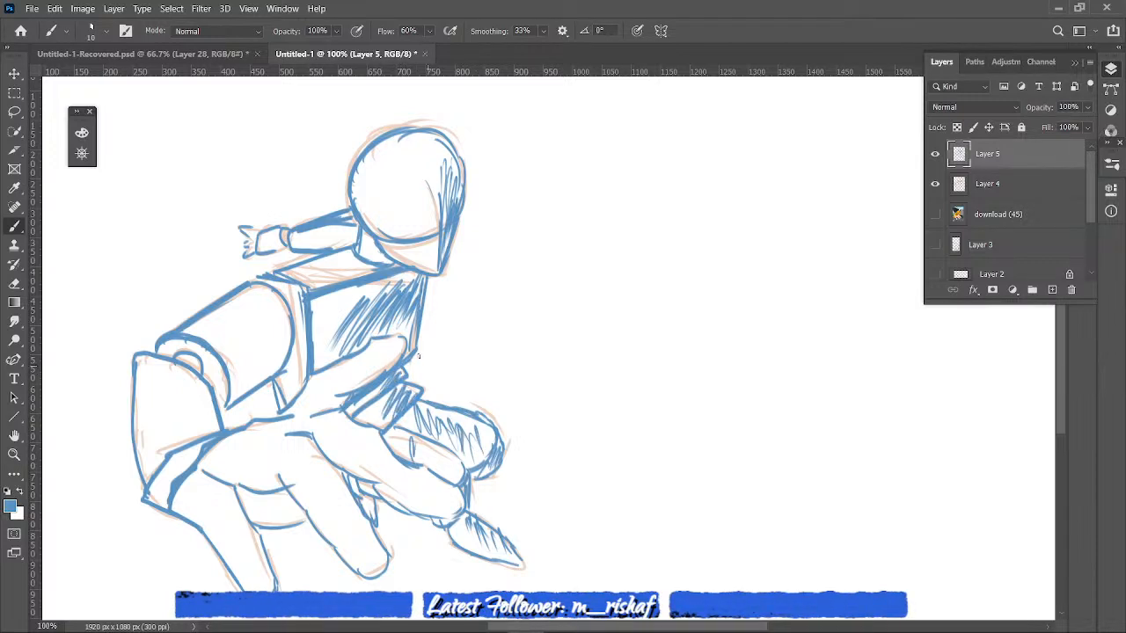
- Hatch shadows on the neck, the far arm's shoulder end, and the near upper arm and forearm cylinders
{"action": "left_click_drag", "start_coordinate": [377, 245], "coordinate": [387, 263]}
{"action": "mouse_move", "coordinate": [352, 227]}
{"action": "left_mouse_down"}
{"action": "mouse_move", "coordinate": [340, 242]}
{"action": "mouse_move", "coordinate": [356, 241]}
{"action": "left_mouse_up"}
{"action": "mouse_move", "coordinate": [275, 349]}
{"action": "left_mouse_down"}
{"action": "mouse_move", "coordinate": [256, 369]}
{"action": "mouse_move", "coordinate": [271, 335]}
{"action": "mouse_move", "coordinate": [255, 383]}
{"action": "mouse_move", "coordinate": [262, 365]}
{"action": "mouse_move", "coordinate": [200, 429]}
{"action": "mouse_move", "coordinate": [184, 433]}
{"action": "mouse_move", "coordinate": [172, 413]}
{"action": "left_mouse_up"}
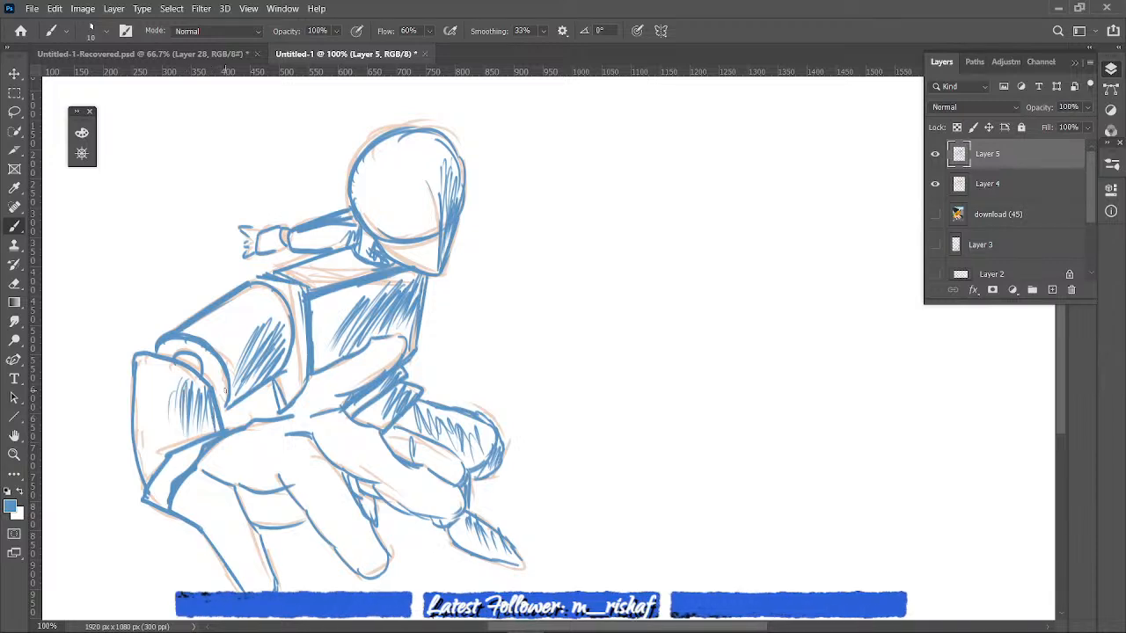
- Shade the reaching hand with hatching under the palm, along the fingers' shadow edges and beneath the thumb
{"action": "mouse_move", "coordinate": [244, 493]}
{"action": "left_mouse_down"}
{"action": "mouse_move", "coordinate": [282, 501]}
{"action": "mouse_move", "coordinate": [280, 519]}
{"action": "mouse_move", "coordinate": [307, 503]}
{"action": "left_mouse_up"}
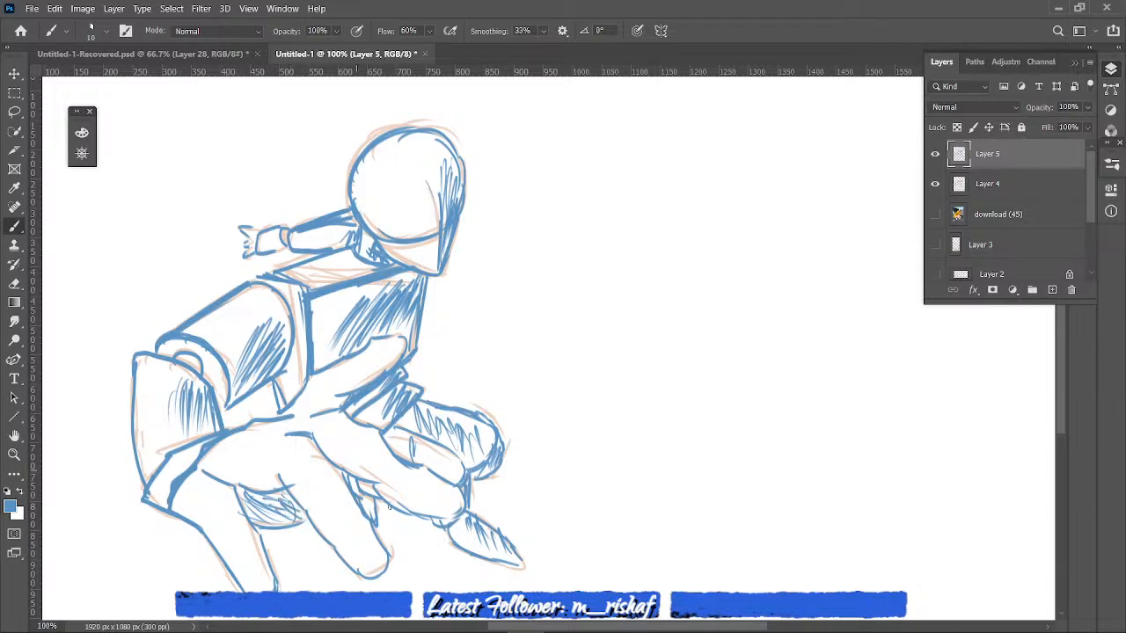
{"action": "left_click_drag", "start_coordinate": [303, 502], "coordinate": [348, 552]}
{"action": "left_click_drag", "start_coordinate": [340, 447], "coordinate": [355, 456]}
{"action": "mouse_move", "coordinate": [343, 389]}
{"action": "left_mouse_down"}
{"action": "mouse_move", "coordinate": [386, 365]}
{"action": "mouse_move", "coordinate": [351, 384]}
{"action": "left_mouse_up"}
{"action": "left_click_drag", "start_coordinate": [400, 353], "coordinate": [336, 392]}
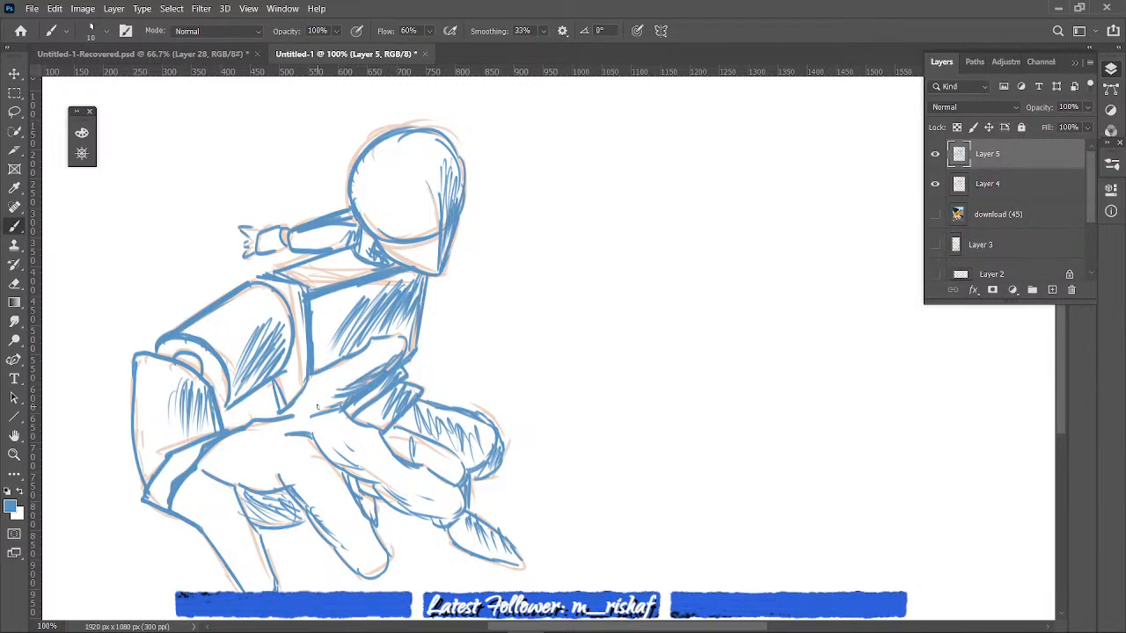
{"action": "left_click_drag", "start_coordinate": [201, 531], "coordinate": [227, 559]}
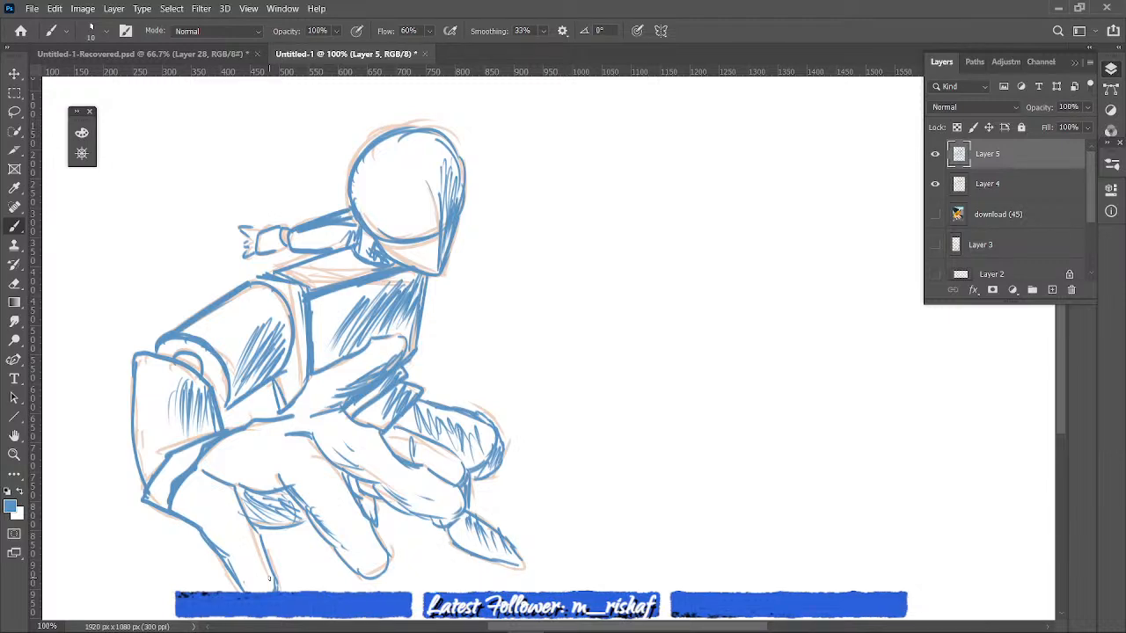
- Draw curved joint lines across the large hand's fingers and at their bases to divide them into segments
{"action": "key", "text": "ctrl+minus"}
{"action": "key", "text": "ctrl+plus"}
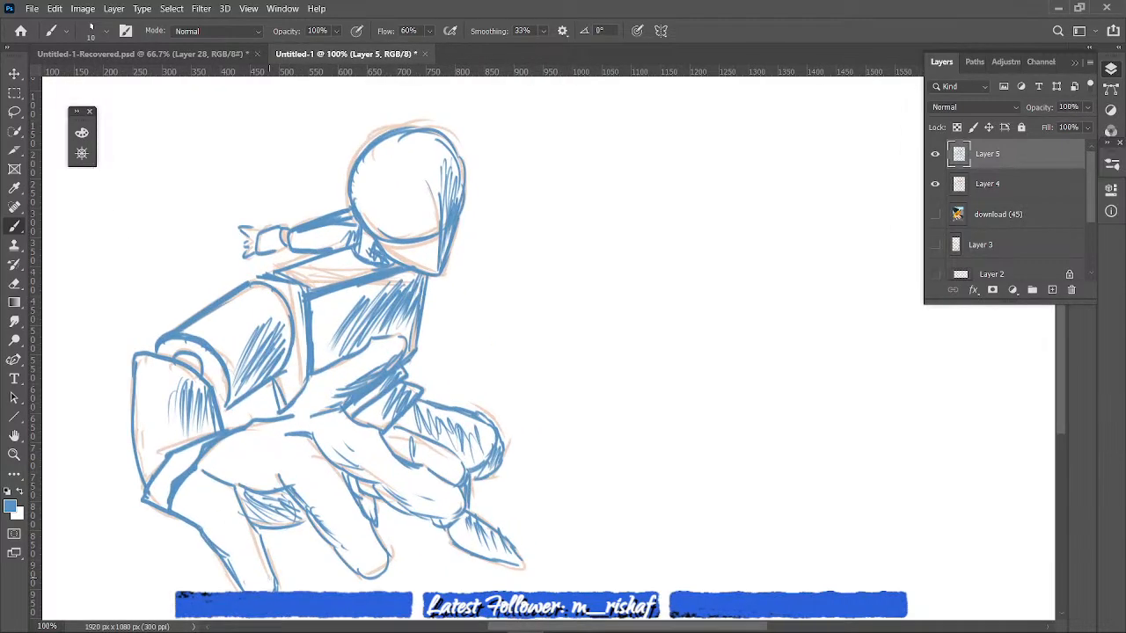
{"action": "key", "text": "ctrl+minus"}
{"action": "key", "text": "ctrl+plus"}
{"action": "left_click_drag", "start_coordinate": [289, 456], "coordinate": [274, 496]}
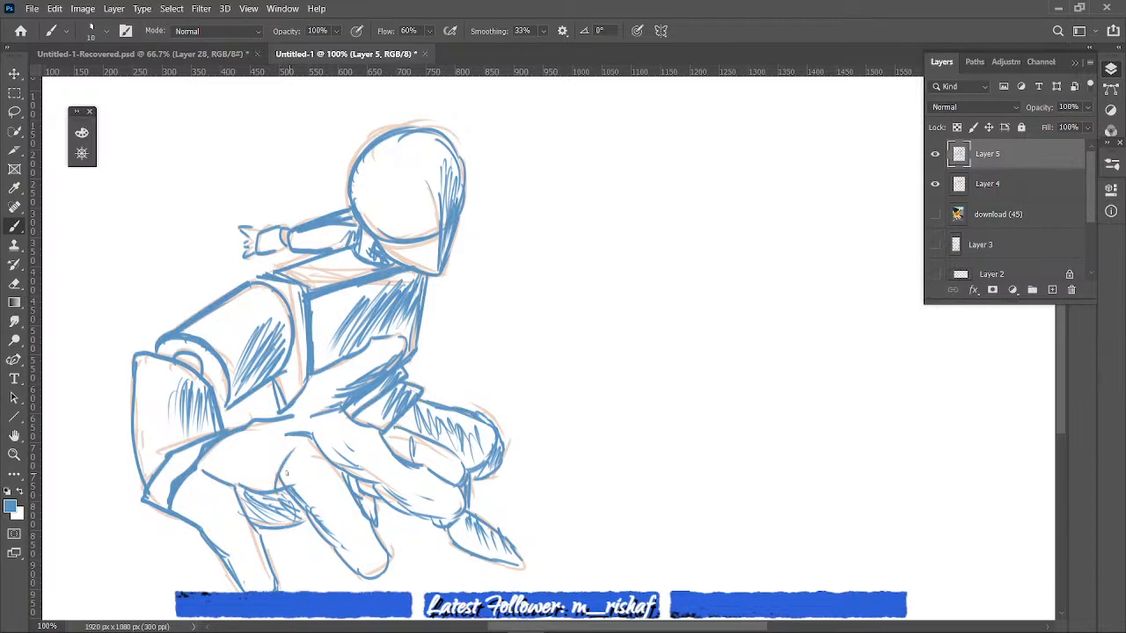
{"action": "left_click_drag", "start_coordinate": [317, 435], "coordinate": [285, 475]}
{"action": "left_click_drag", "start_coordinate": [236, 501], "coordinate": [207, 541]}
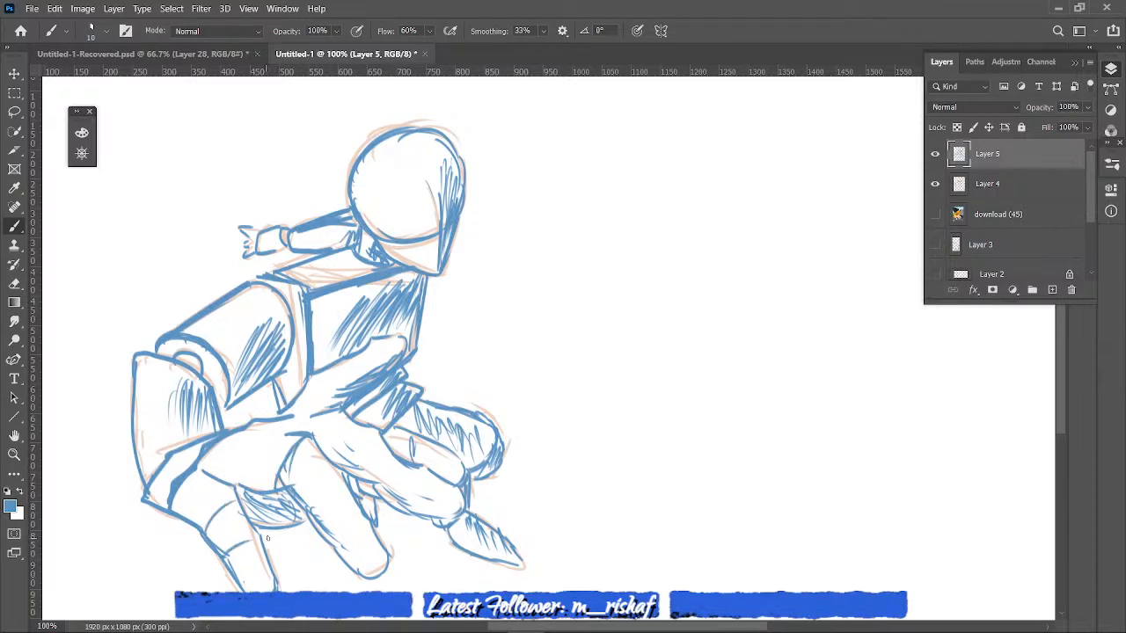
{"action": "left_click_drag", "start_coordinate": [314, 518], "coordinate": [343, 481]}
{"action": "left_click_drag", "start_coordinate": [335, 543], "coordinate": [426, 469]}
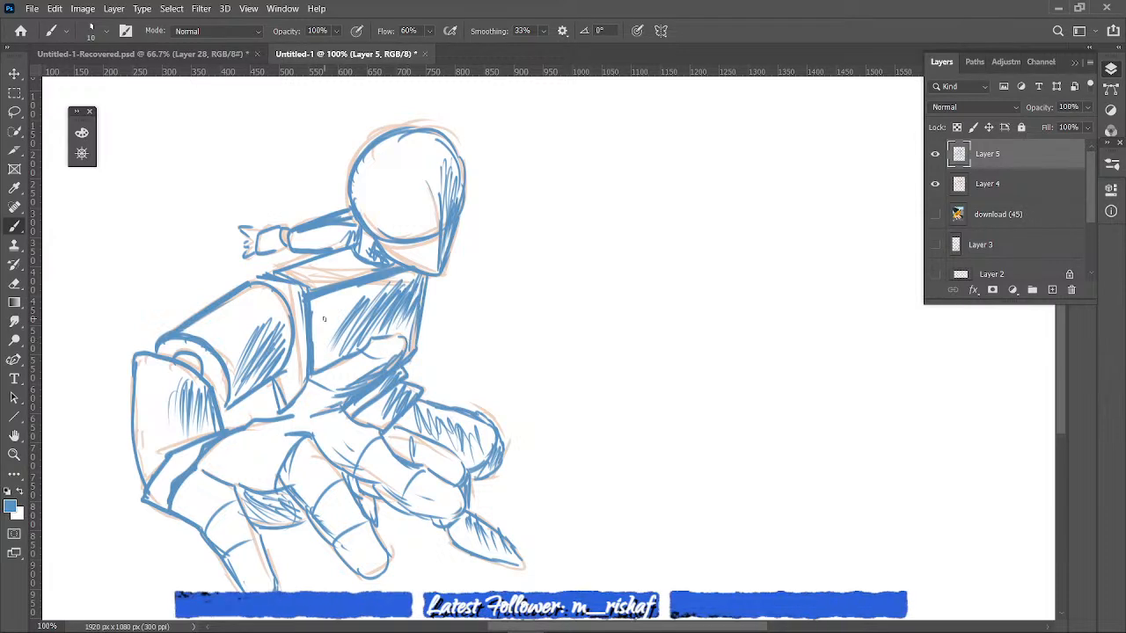
- Move the blue Layer 5 drawing into the empty canvas area to the right of the faded sketch
{"action": "left_click", "coordinate": [935, 215]}
{"action": "left_click", "coordinate": [935, 214]}
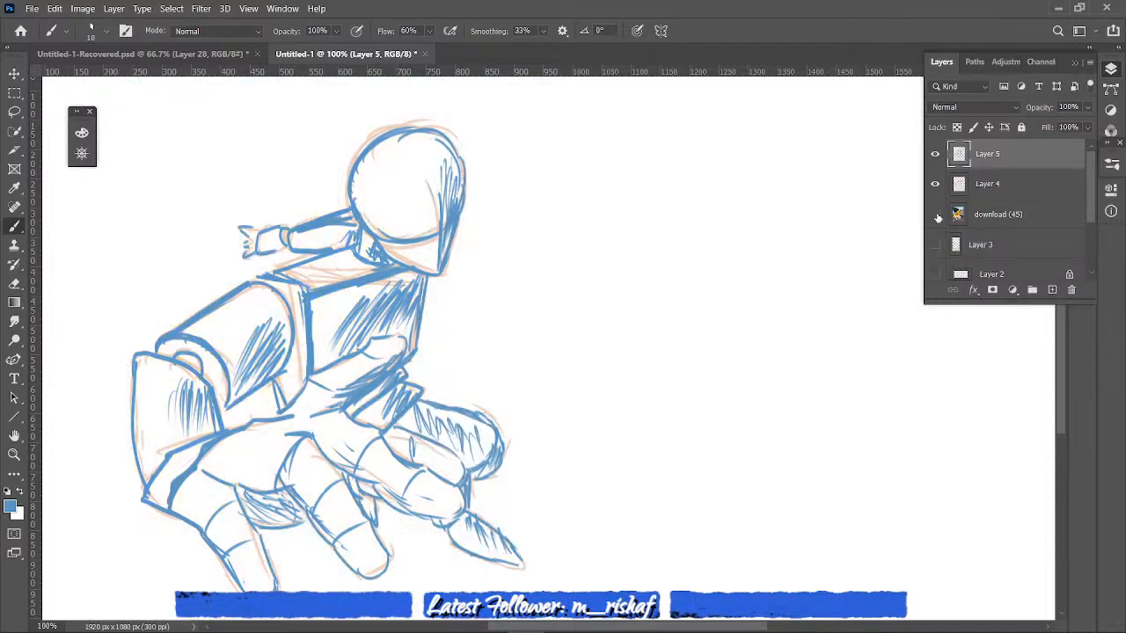
{"action": "key", "text": "ctrl+t"}
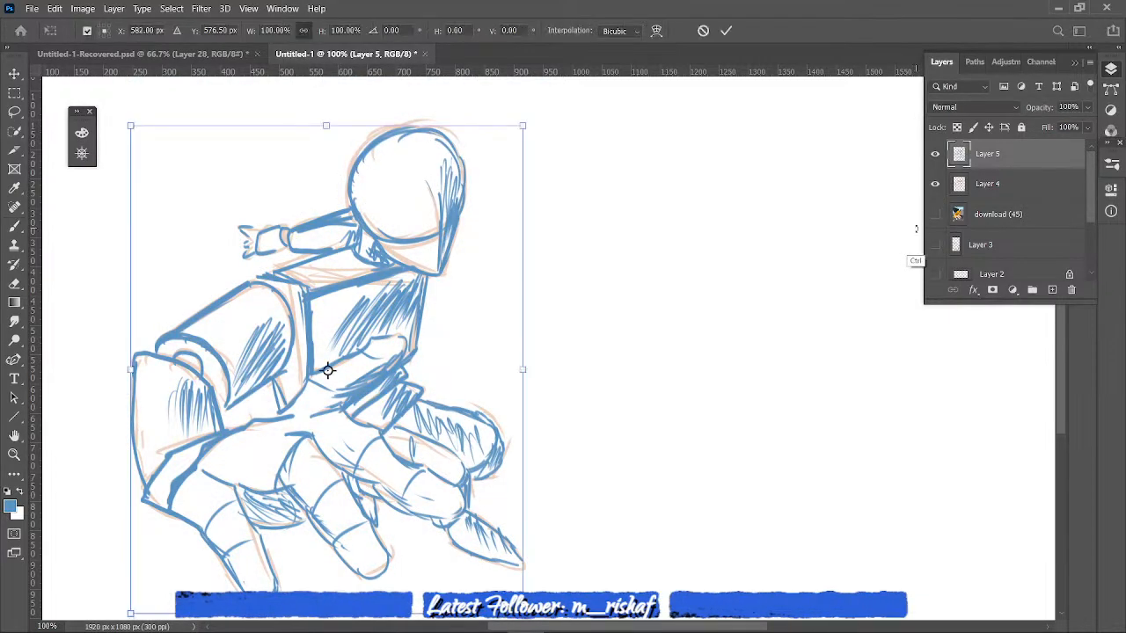
{"action": "left_click_drag", "start_coordinate": [380, 348], "coordinate": [828, 322]}
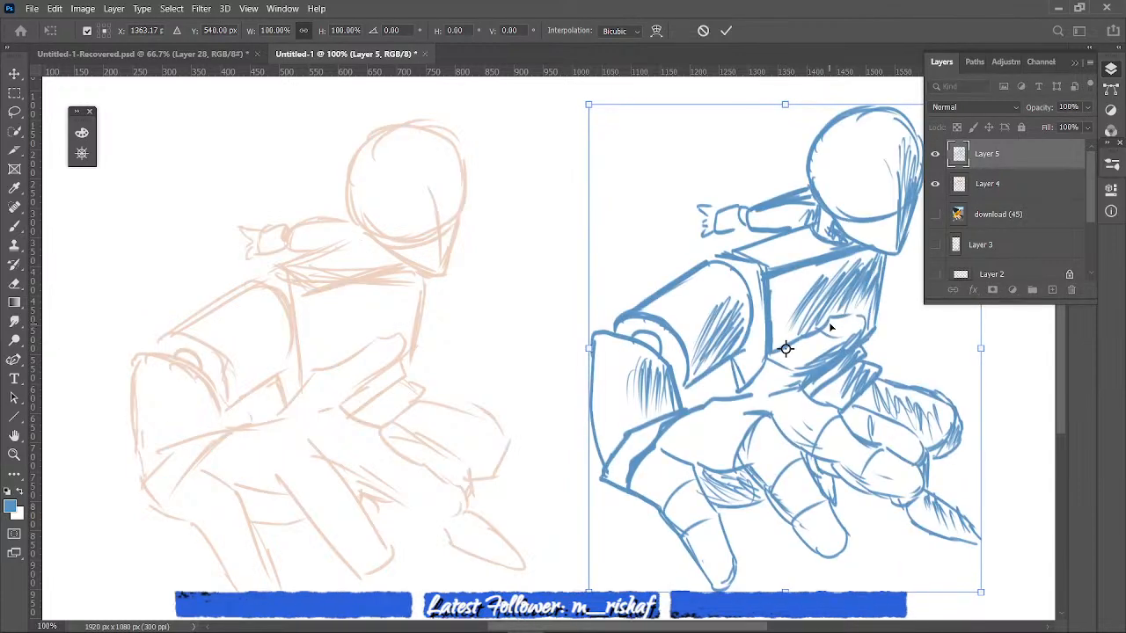
{"action": "key", "text": "Return"}
- Compare the drawings with the faded Layer 4 sketch hidden and shown, and make the download (45) reference photo visible
{"action": "left_click", "coordinate": [936, 184]}
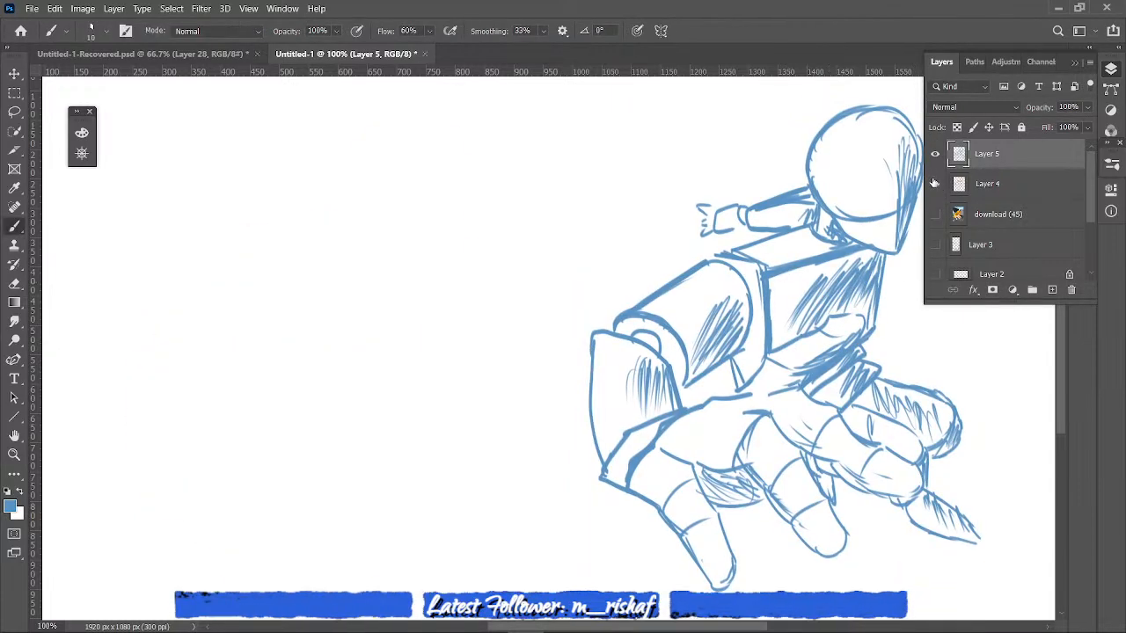
{"action": "left_click", "coordinate": [936, 185]}
{"action": "key", "text": "ctrl+minus"}
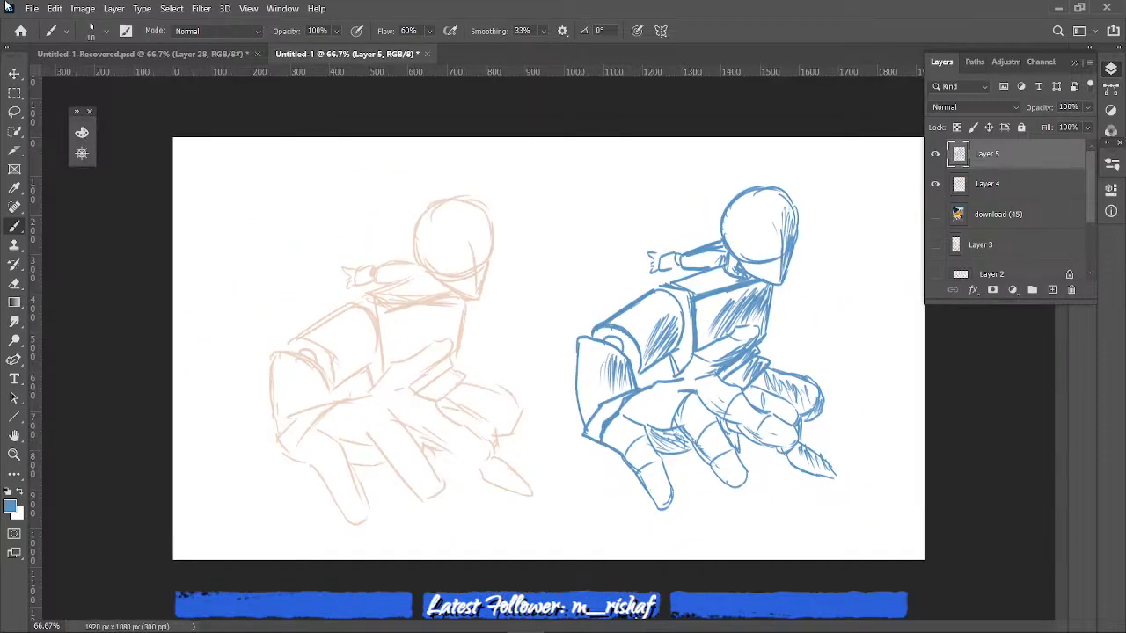
{"action": "left_click", "coordinate": [935, 215]}
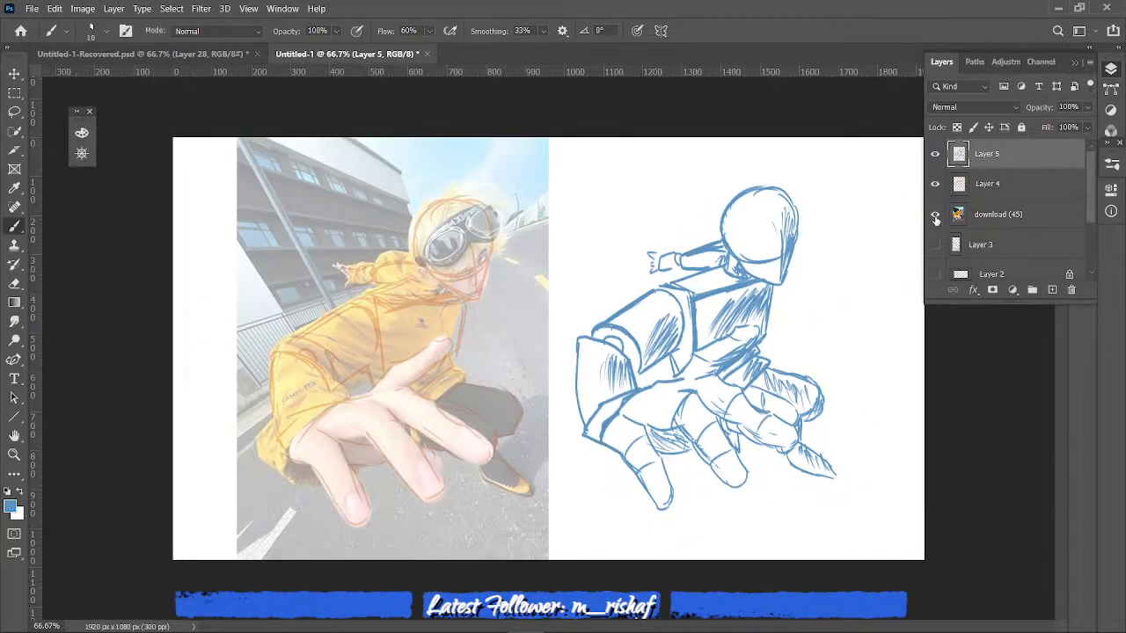
{"action": "left_click", "coordinate": [937, 217]}
{"action": "left_click", "coordinate": [936, 216]}
{"action": "left_click", "coordinate": [974, 195]}
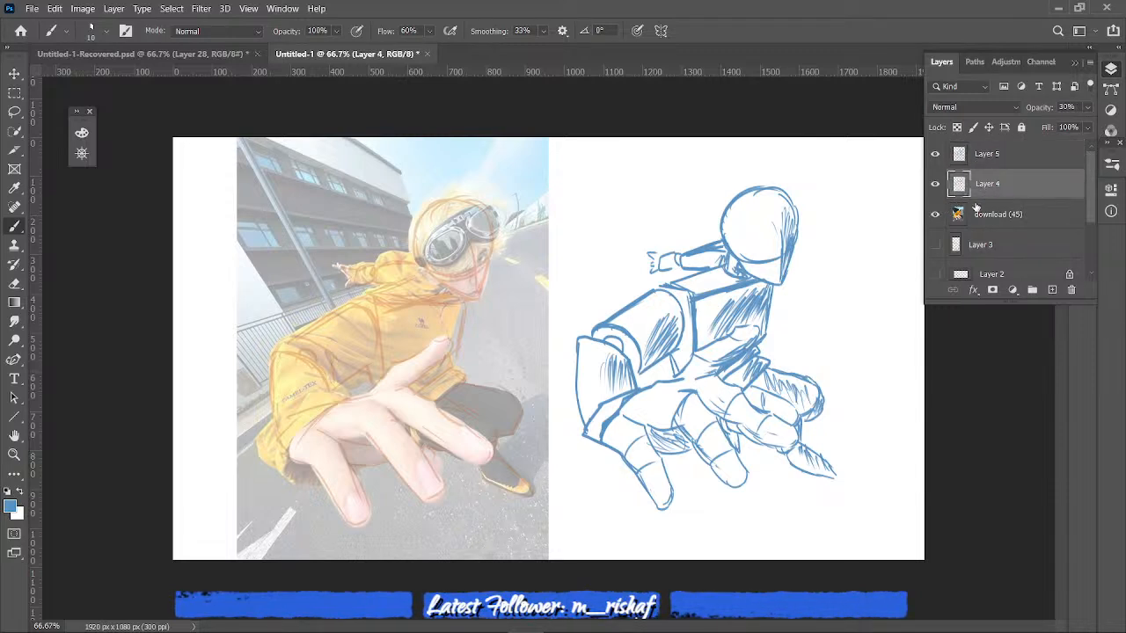
- Move the blue Layer 5 drawing further right until it meets the canvas's right edge
{"action": "left_click", "coordinate": [998, 162]}
{"action": "key", "text": "ctrl+t"}
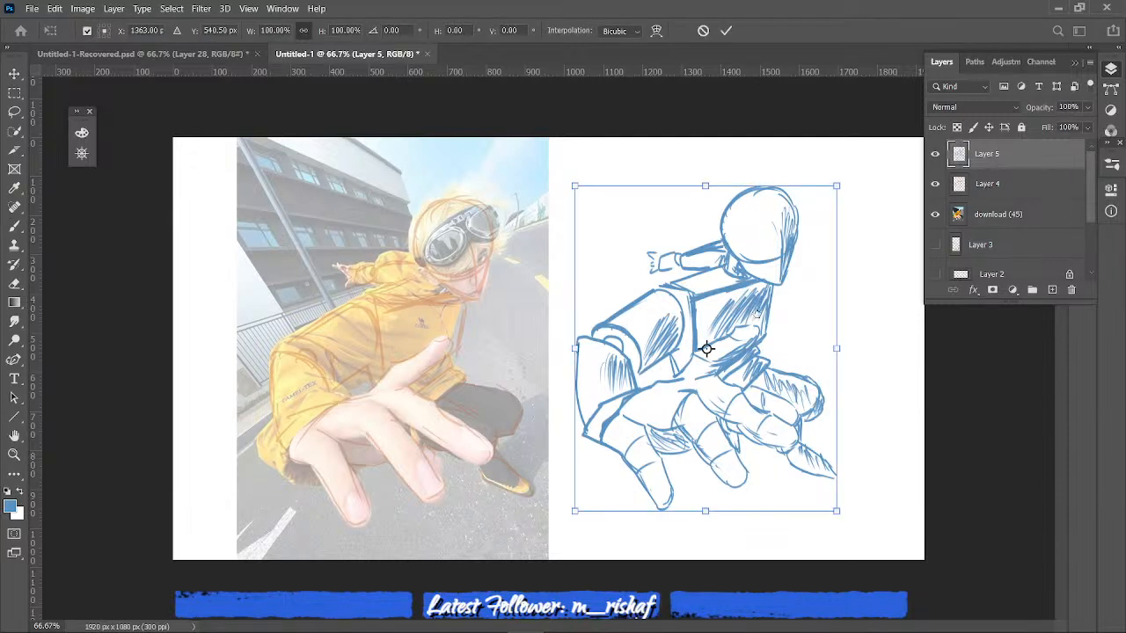
{"action": "left_click_drag", "start_coordinate": [758, 312], "coordinate": [857, 300]}
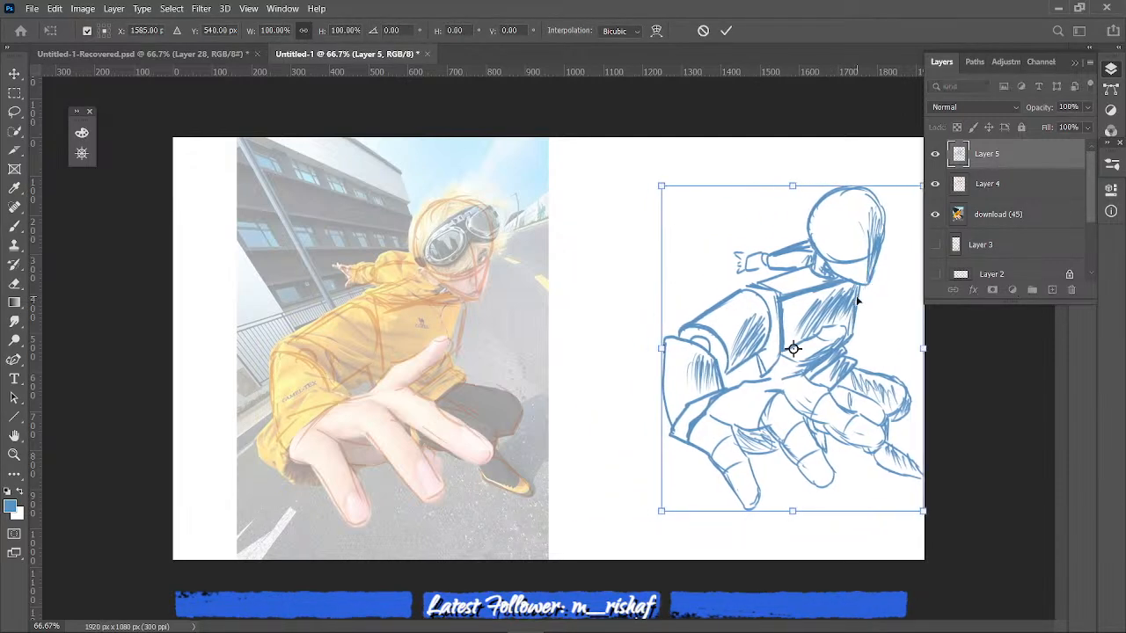
{"action": "key", "text": "Return"}
- Move the faded Layer 4 sketch off the photo into the middle of the canvas, beside the blue drawing
{"action": "left_click", "coordinate": [997, 186]}
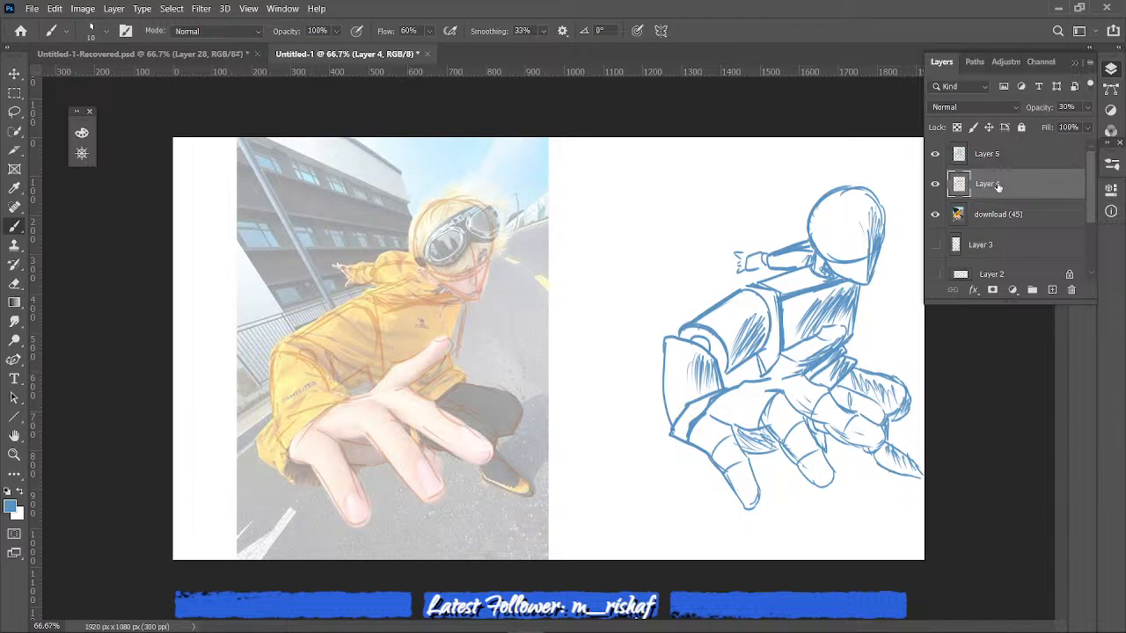
{"action": "key", "text": "ctrl+t"}
{"action": "left_click_drag", "start_coordinate": [442, 340], "coordinate": [598, 436]}
{"action": "key", "text": "Return"}
- Move the download (45) reference photo left to X 314.85 px, Y 540 px, partly past the canvas's left edge
{"action": "left_click", "coordinate": [988, 227]}
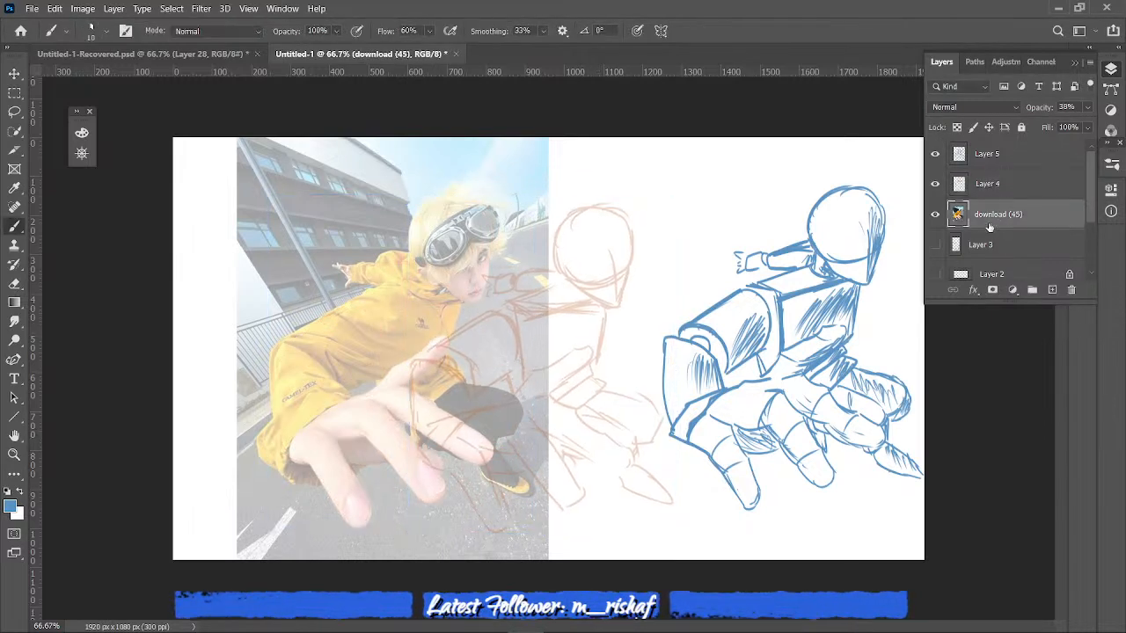
{"action": "key", "text": "ctrl+t"}
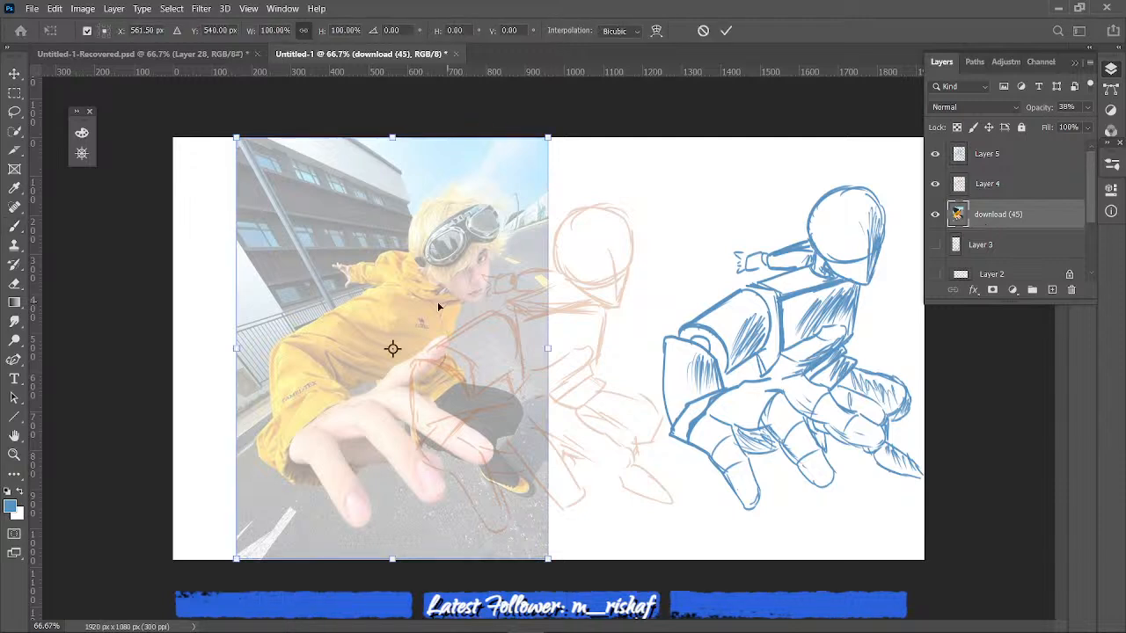
{"action": "left_click_drag", "start_coordinate": [437, 303], "coordinate": [362, 303]}
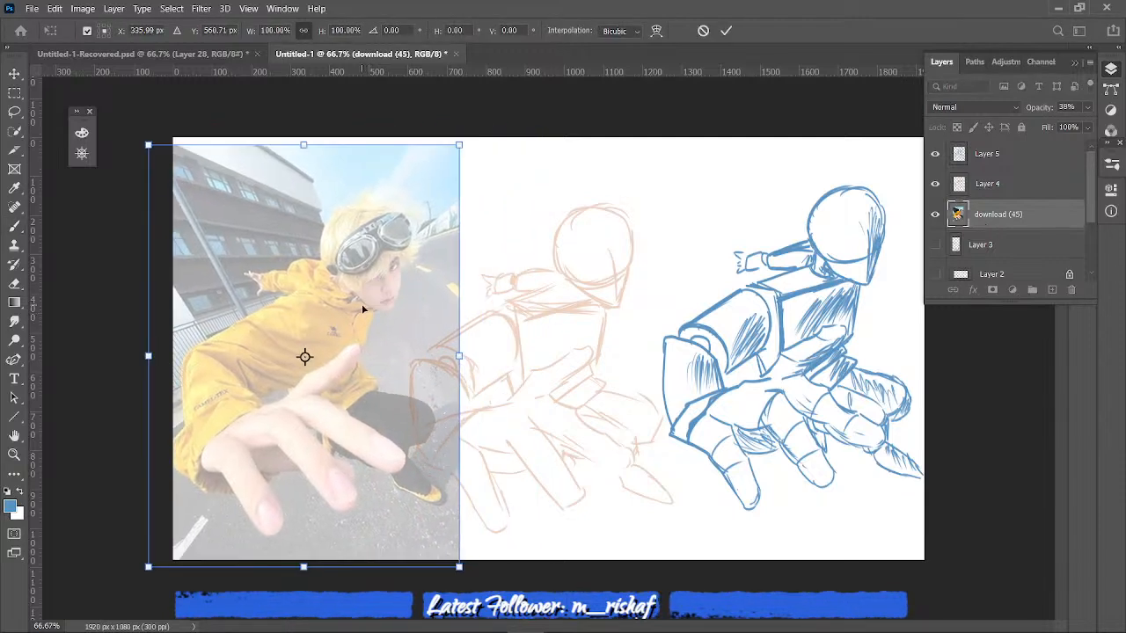
{"action": "left_click_drag", "start_coordinate": [425, 382], "coordinate": [411, 381]}
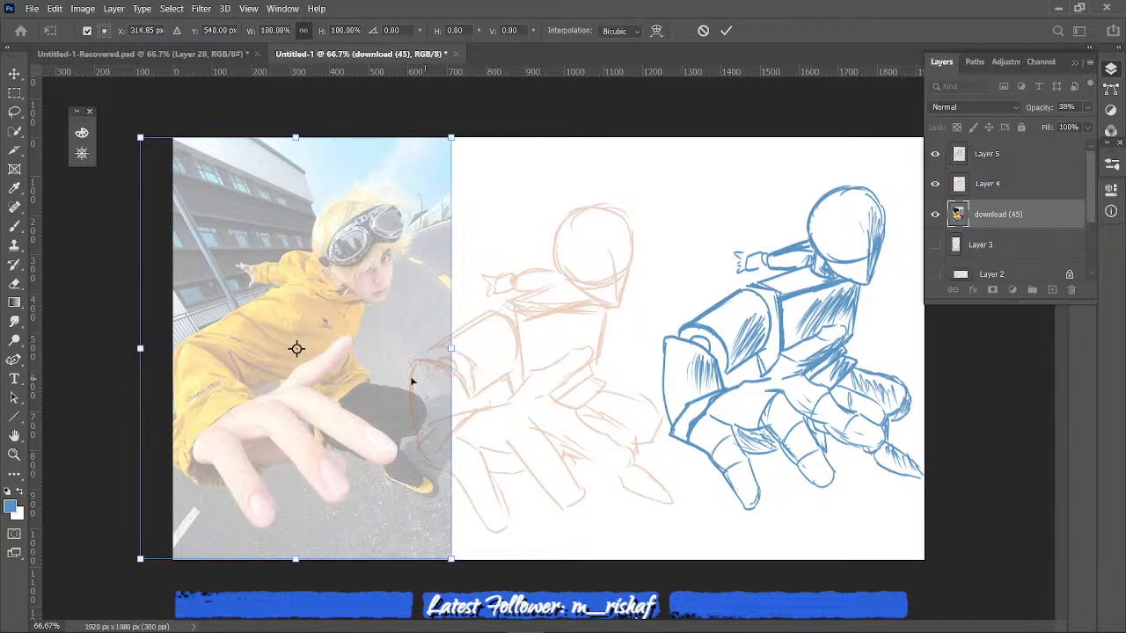
{"action": "key", "text": "Return"}
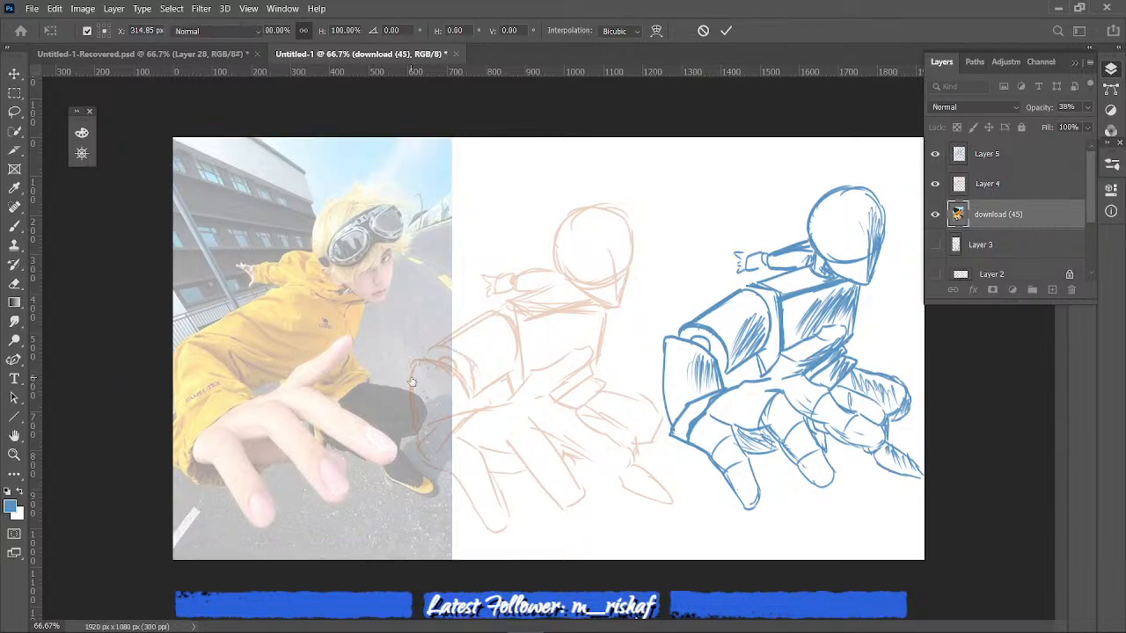
- Apply the photo's move, restore the download (45) photo to full opacity, and set Layer 4's opacity to 84%
{"action": "key", "text": "b"}
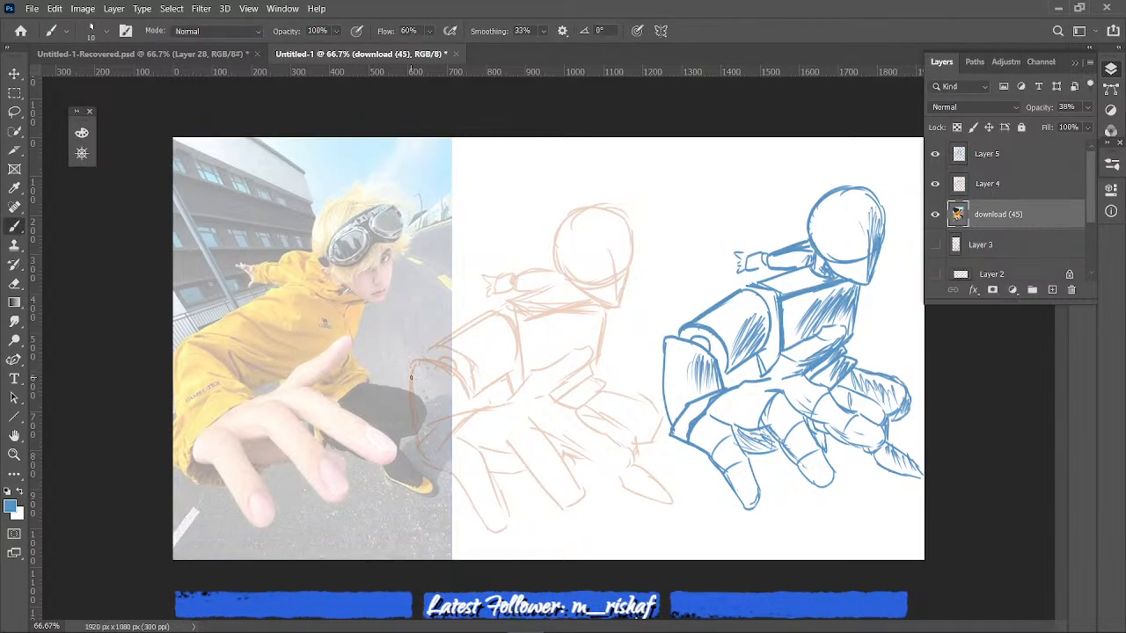
{"action": "left_click", "coordinate": [1027, 157]}
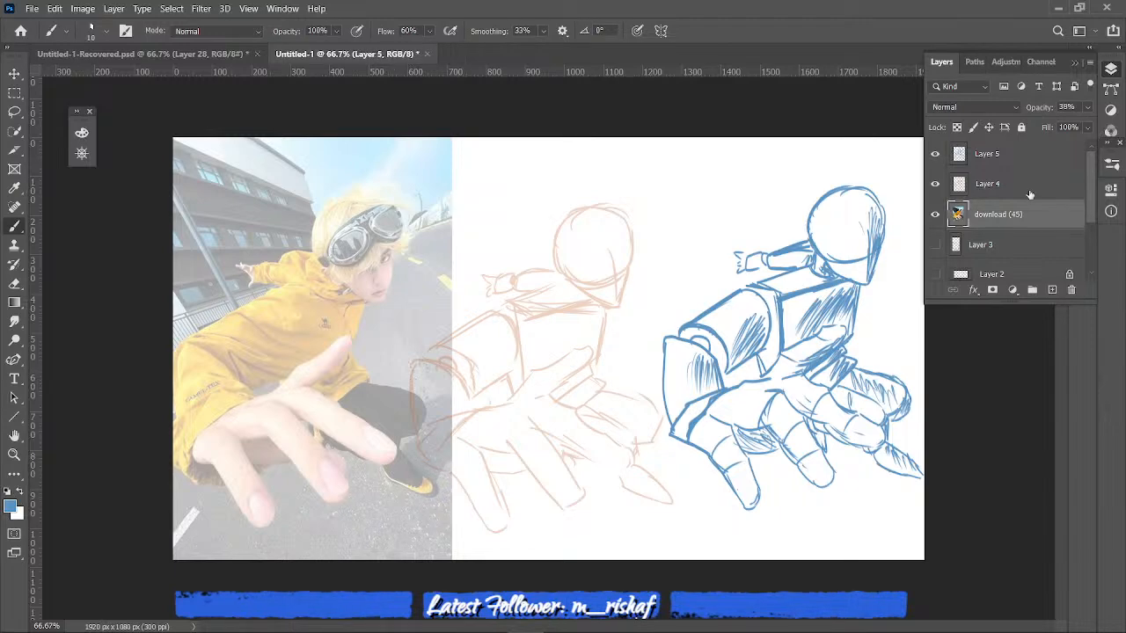
{"action": "key", "text": "ctrl+z"}
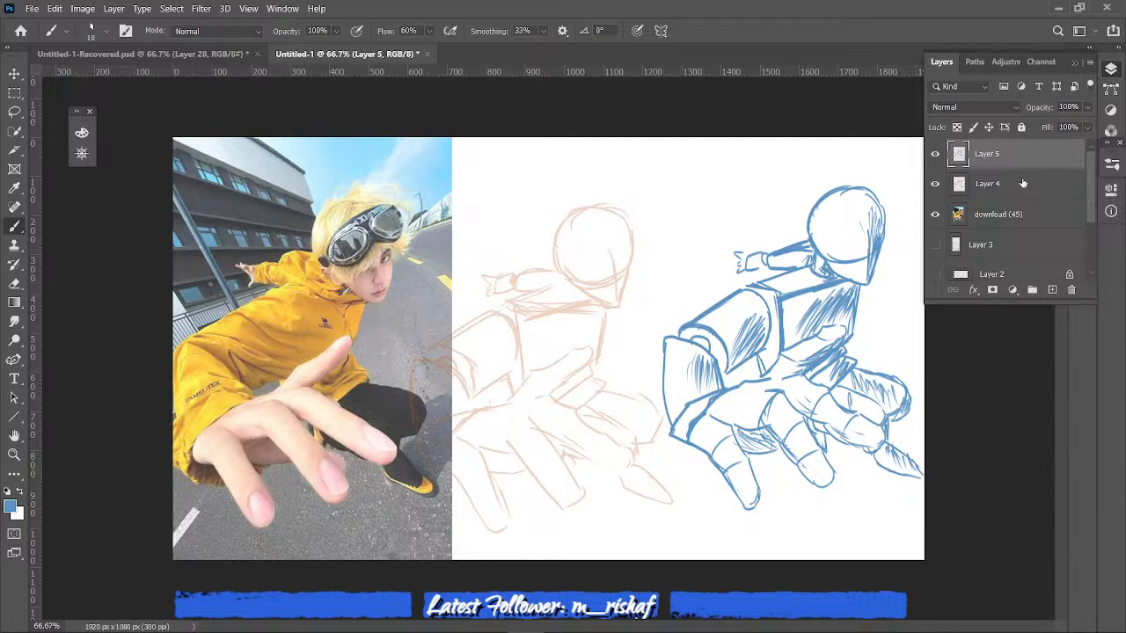
{"action": "left_click", "coordinate": [1022, 183]}
{"action": "left_click_drag", "start_coordinate": [1087, 106], "coordinate": [1073, 129]}
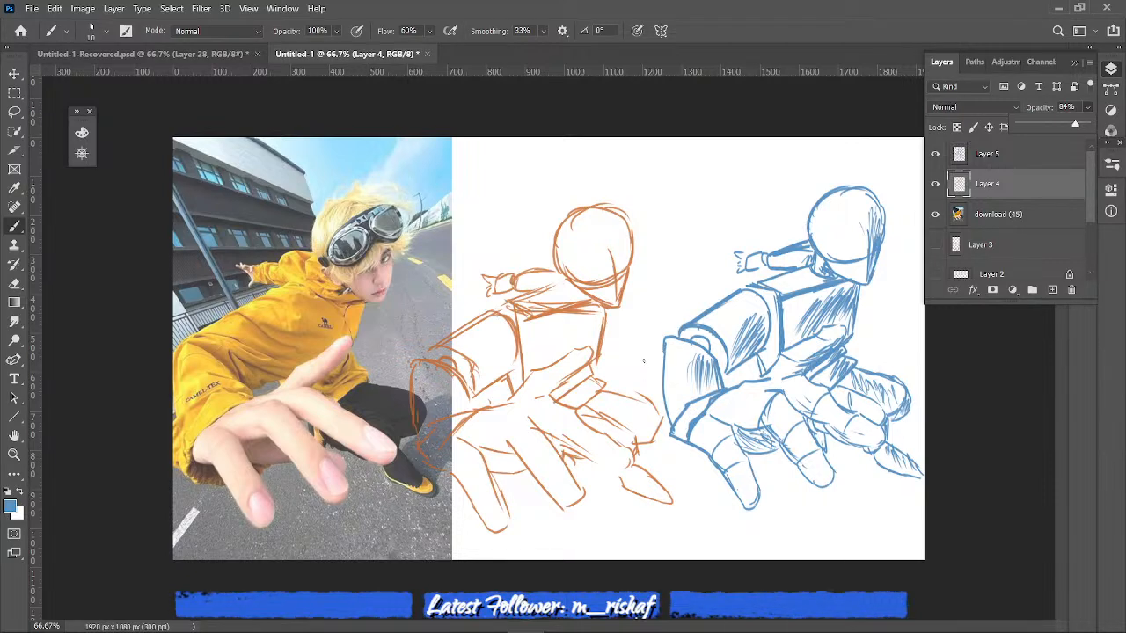
- Write the note "curve" in blue with a small pointer stroke beside the blue figure's bent elbow
{"action": "left_click_drag", "start_coordinate": [640, 349], "coordinate": [656, 378]}
{"action": "mouse_move", "coordinate": [645, 327]}
{"action": "left_mouse_down"}
{"action": "mouse_move", "coordinate": [642, 337]}
{"action": "mouse_move", "coordinate": [674, 306]}
{"action": "left_mouse_up"}
{"action": "left_click_drag", "start_coordinate": [675, 305], "coordinate": [682, 303]}
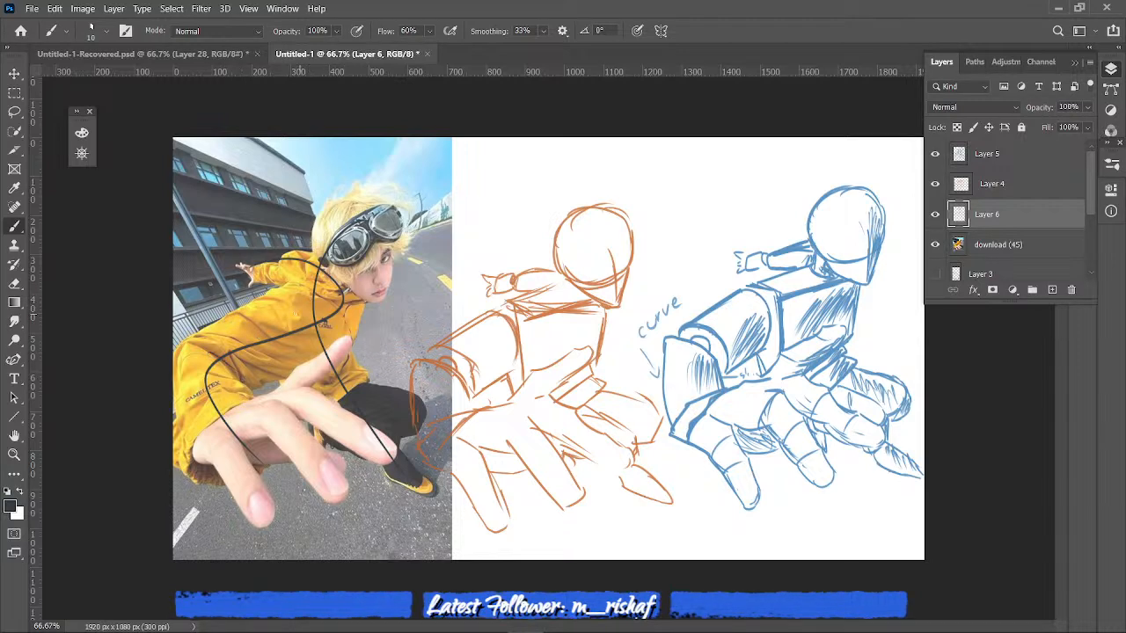
- Try short dark cross strokes on Layer 6 over the photo's torso, shoulders, head and fingers, across the gesture lines
{"action": "left_click_drag", "start_coordinate": [274, 300], "coordinate": [285, 333]}
{"action": "left_click_drag", "start_coordinate": [367, 329], "coordinate": [327, 348]}
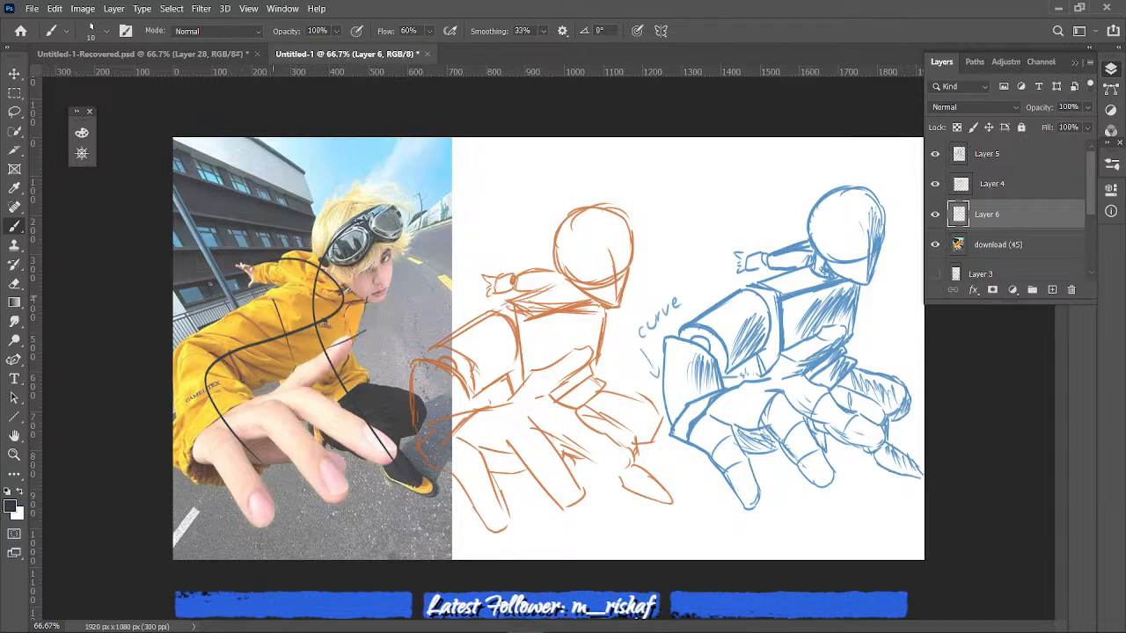
{"action": "mouse_move", "coordinate": [264, 301]}
{"action": "left_mouse_down"}
{"action": "mouse_move", "coordinate": [327, 259]}
{"action": "mouse_move", "coordinate": [338, 237]}
{"action": "mouse_move", "coordinate": [320, 270]}
{"action": "mouse_move", "coordinate": [319, 206]}
{"action": "mouse_move", "coordinate": [347, 205]}
{"action": "left_mouse_up"}
{"action": "left_click_drag", "start_coordinate": [373, 204], "coordinate": [378, 232]}
{"action": "left_click_drag", "start_coordinate": [343, 314], "coordinate": [350, 351]}
{"action": "left_click_drag", "start_coordinate": [285, 380], "coordinate": [292, 388]}
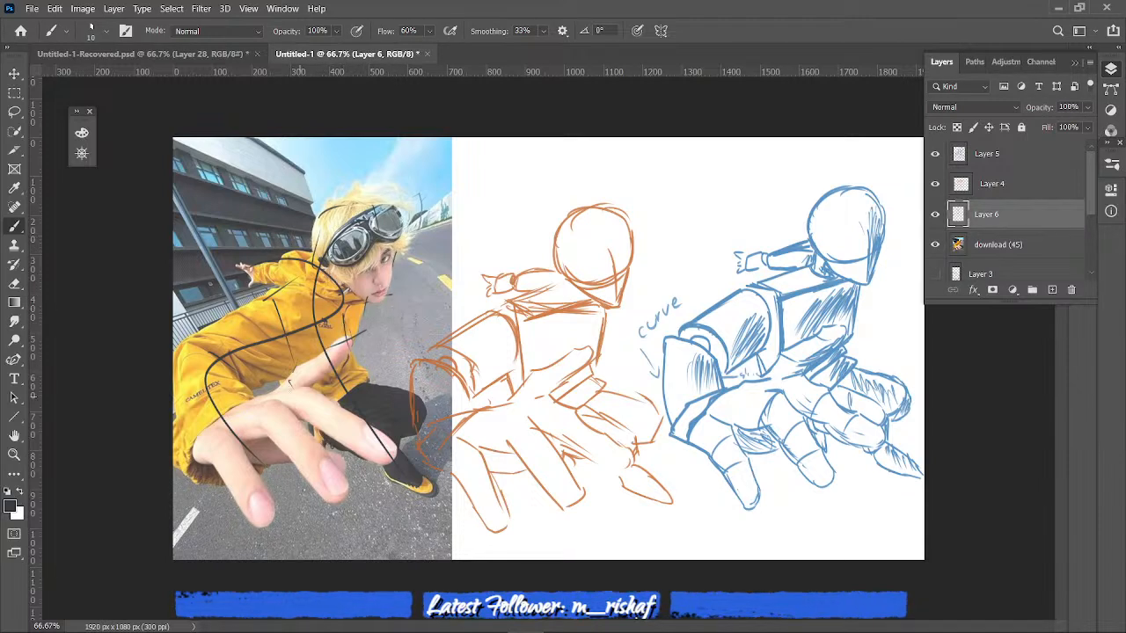
{"action": "left_click_drag", "start_coordinate": [355, 367], "coordinate": [335, 457]}
{"action": "left_click_drag", "start_coordinate": [262, 452], "coordinate": [274, 460]}
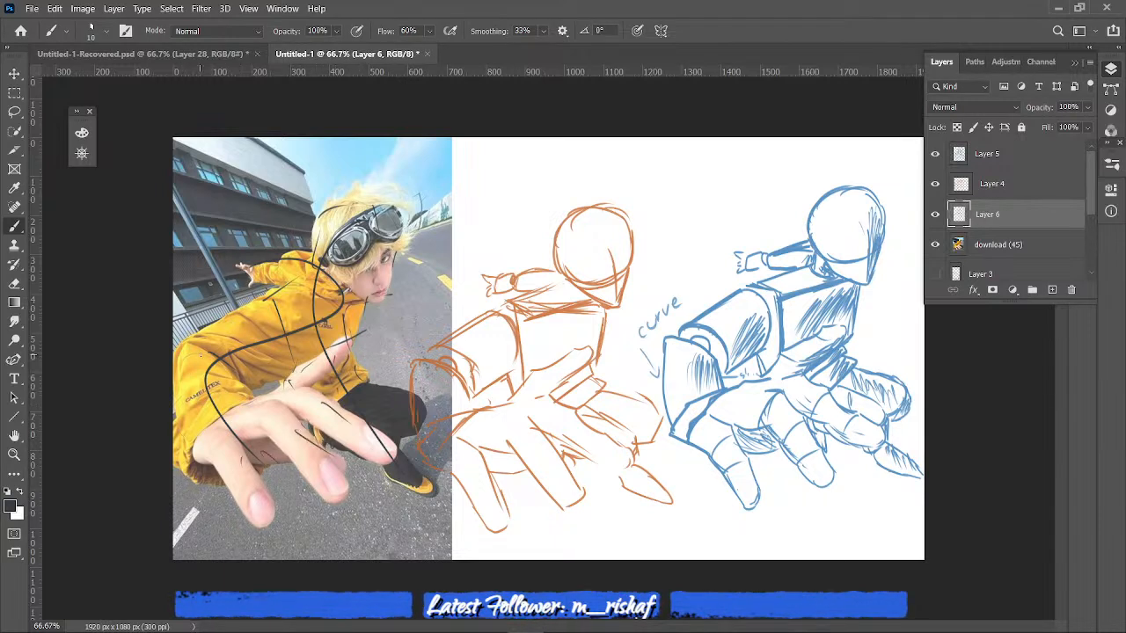
- Undo the short cross strokes over the photo, keeping only the two long gesture curves
{"action": "key", "text": "ctrl+z"}
{"action": "key", "text": "ctrl+z"}
{"action": "key", "text": "ctrl+z"}
{"action": "key", "text": "ctrl+z"}
{"action": "key", "text": "ctrl+z"}
{"action": "key", "text": "ctrl+z"}
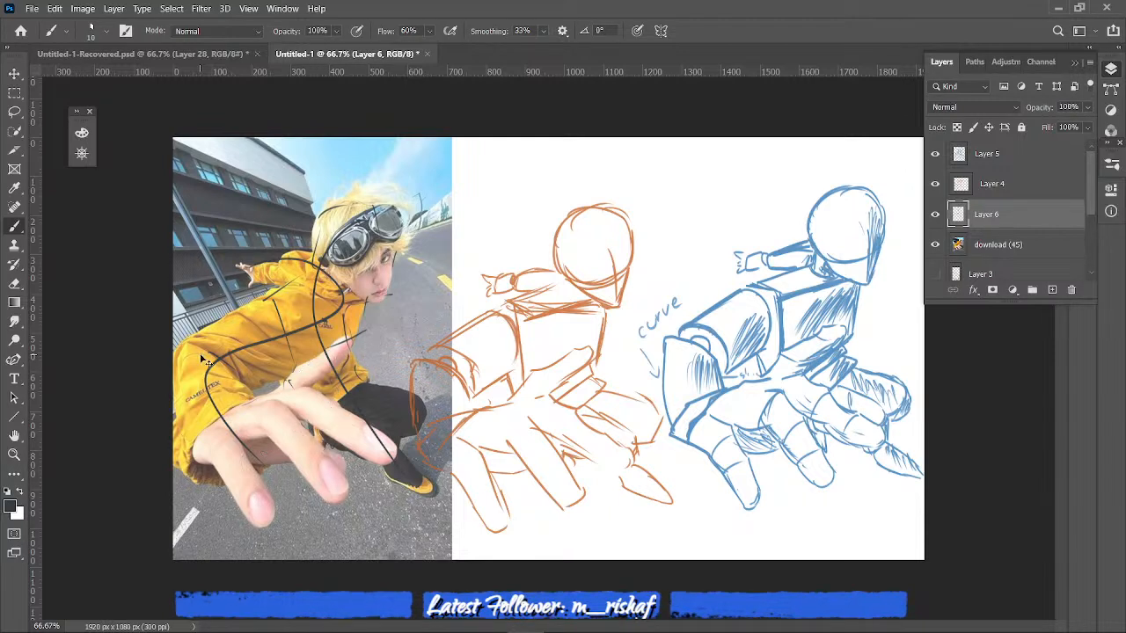
{"action": "key", "text": "ctrl+z"}
{"action": "key", "text": "ctrl+z"}
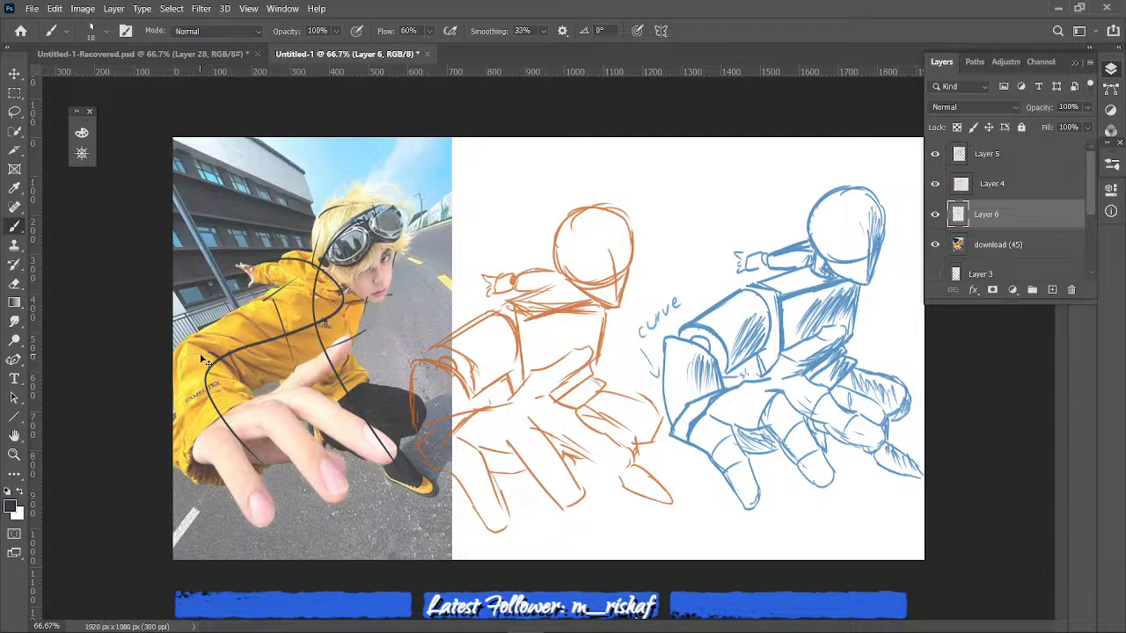
{"action": "key", "text": "ctrl+z"}
{"action": "key", "text": "ctrl+z"}
{"action": "key", "text": "ctrl+z"}
{"action": "key", "text": "ctrl+z"}
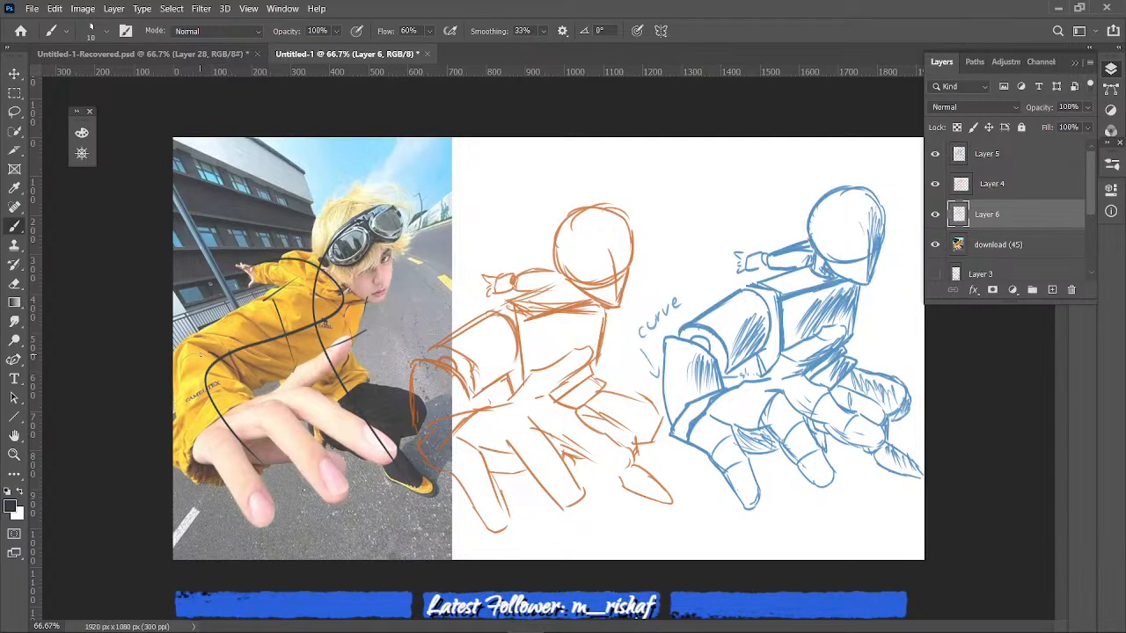
{"action": "key", "text": "ctrl+z"}
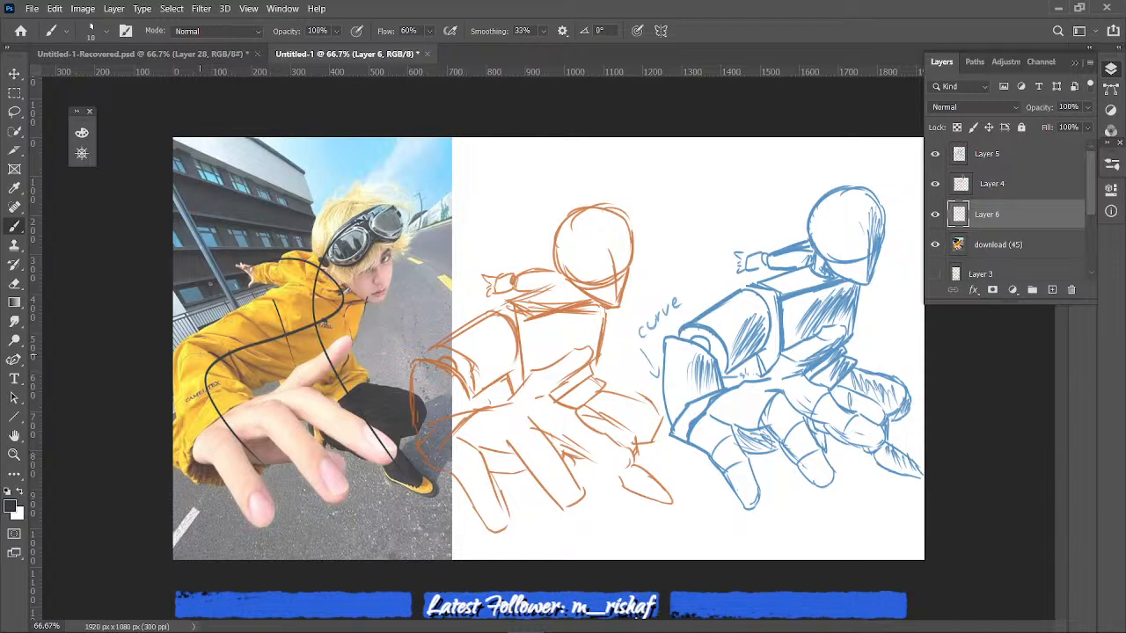
- Compare the Layer 6 gesture curves with the download (45) photo hidden and shown, leaving the photo hidden
{"action": "left_click", "coordinate": [935, 245]}
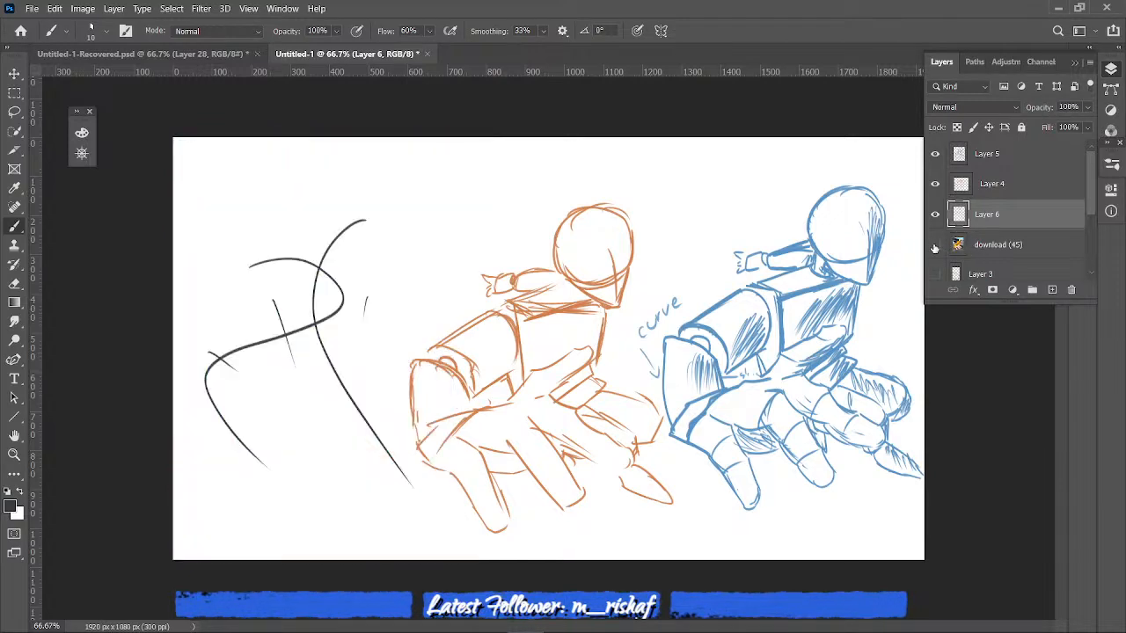
{"action": "left_click", "coordinate": [935, 246]}
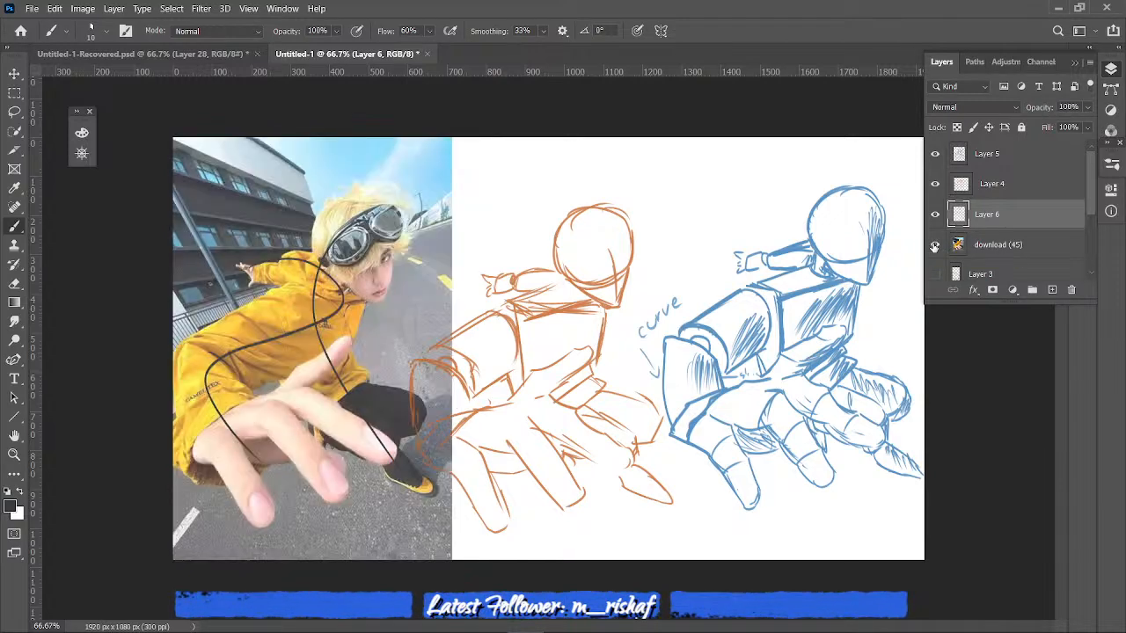
{"action": "left_click", "coordinate": [937, 245]}
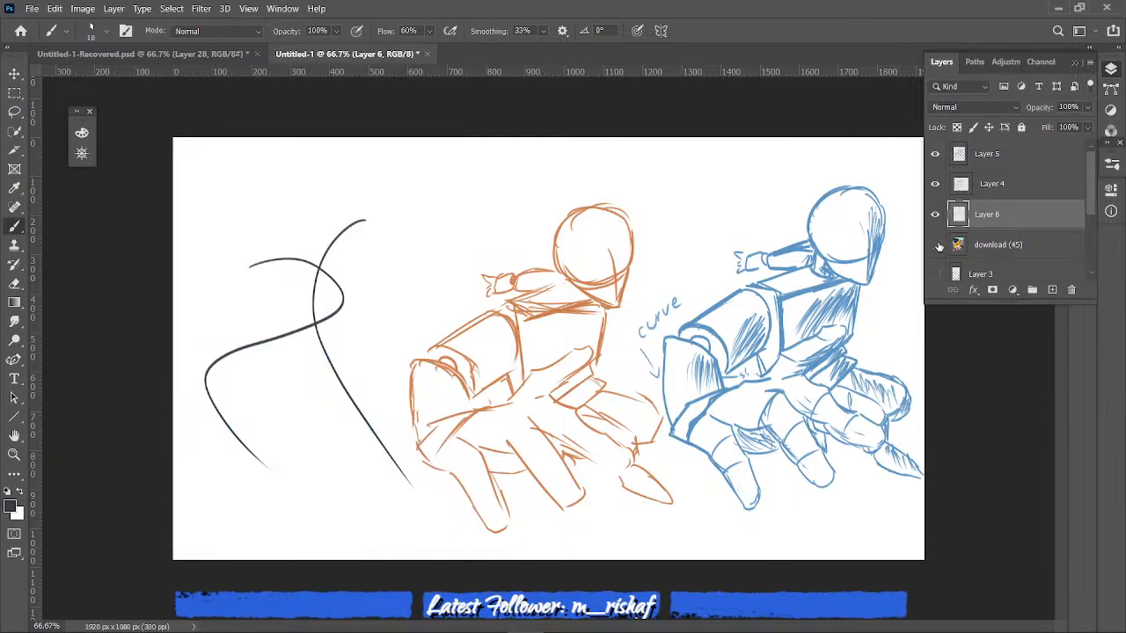
{"action": "left_click", "coordinate": [935, 246]}
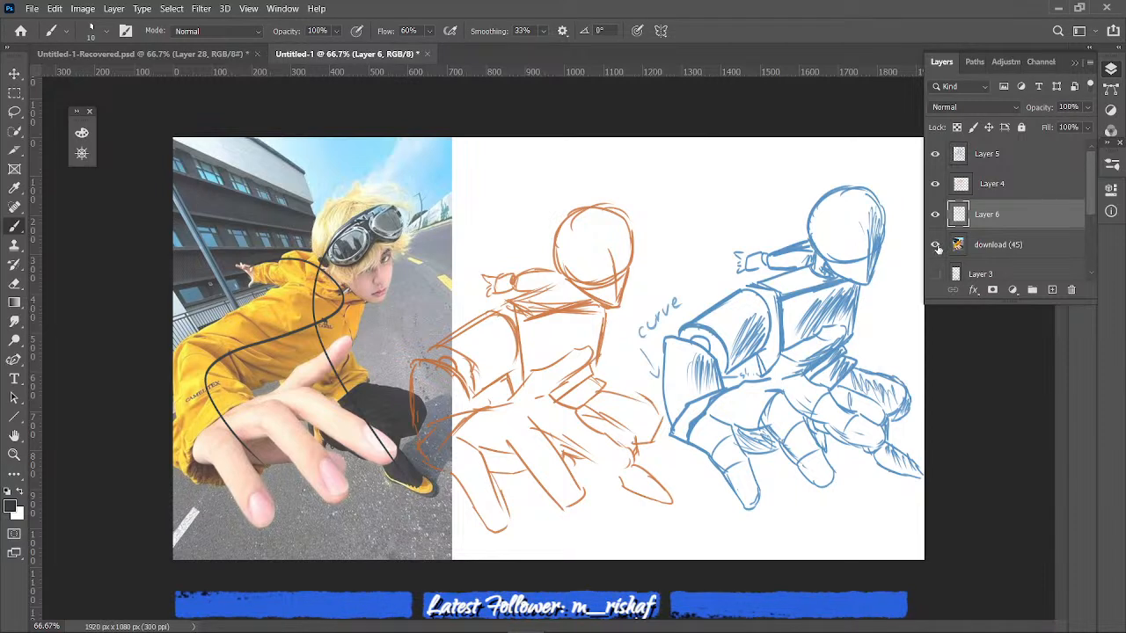
{"action": "left_click", "coordinate": [935, 245]}
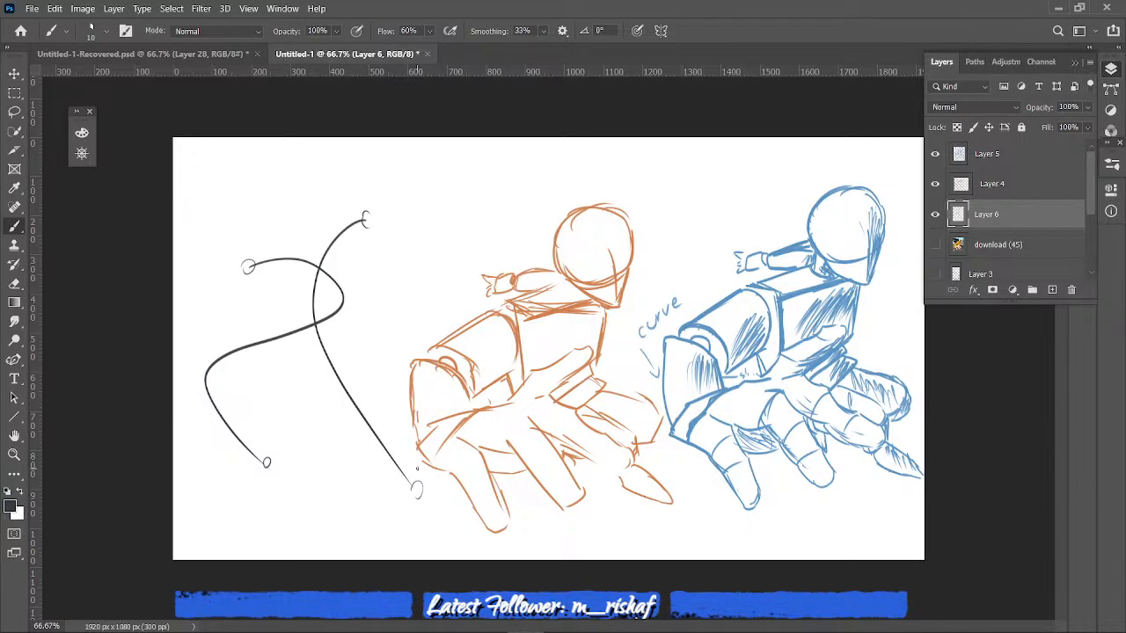
- Hide Layer 6, Layer 4 and Layer 5, and show only the download (45) photo on the white canvas
{"action": "left_click", "coordinate": [934, 214]}
{"action": "left_click", "coordinate": [935, 184]}
{"action": "left_click", "coordinate": [935, 154]}
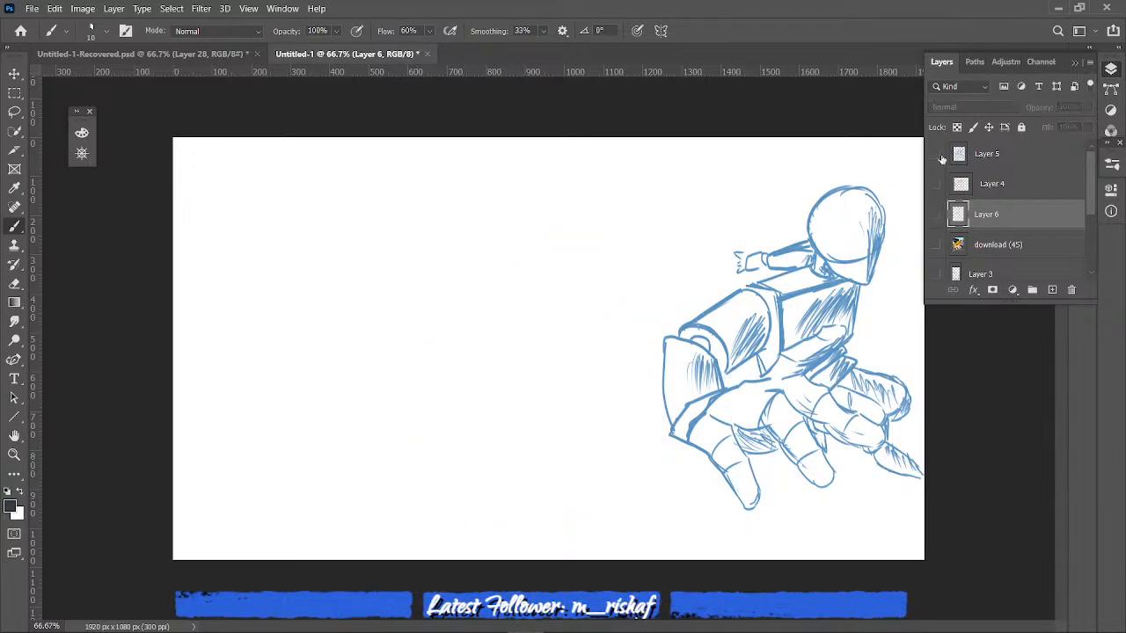
{"action": "left_click", "coordinate": [935, 244]}
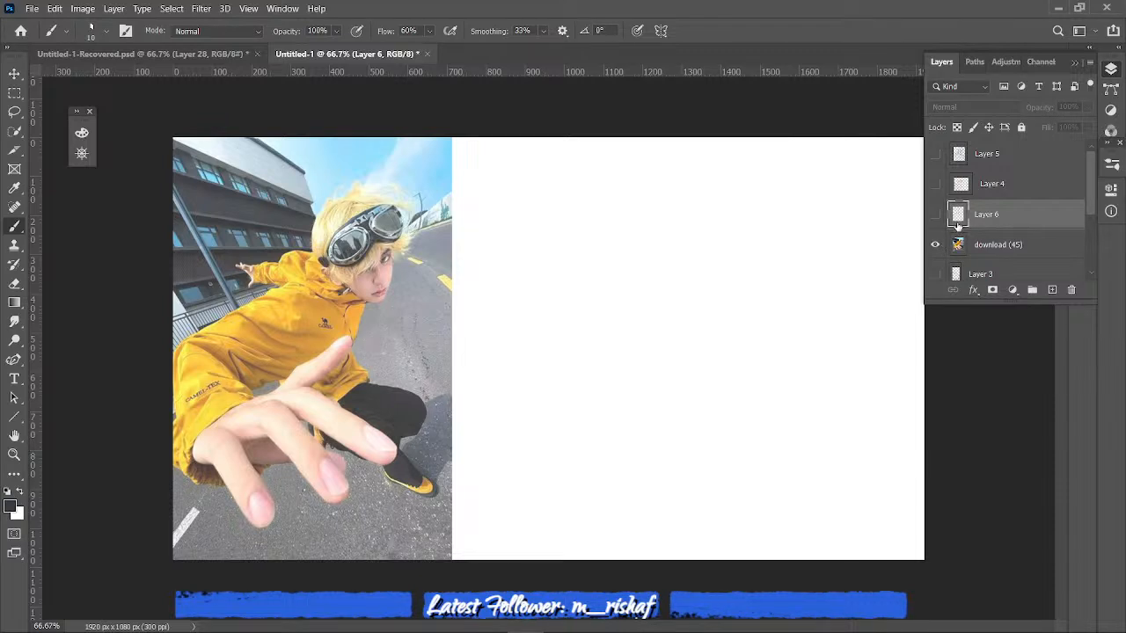
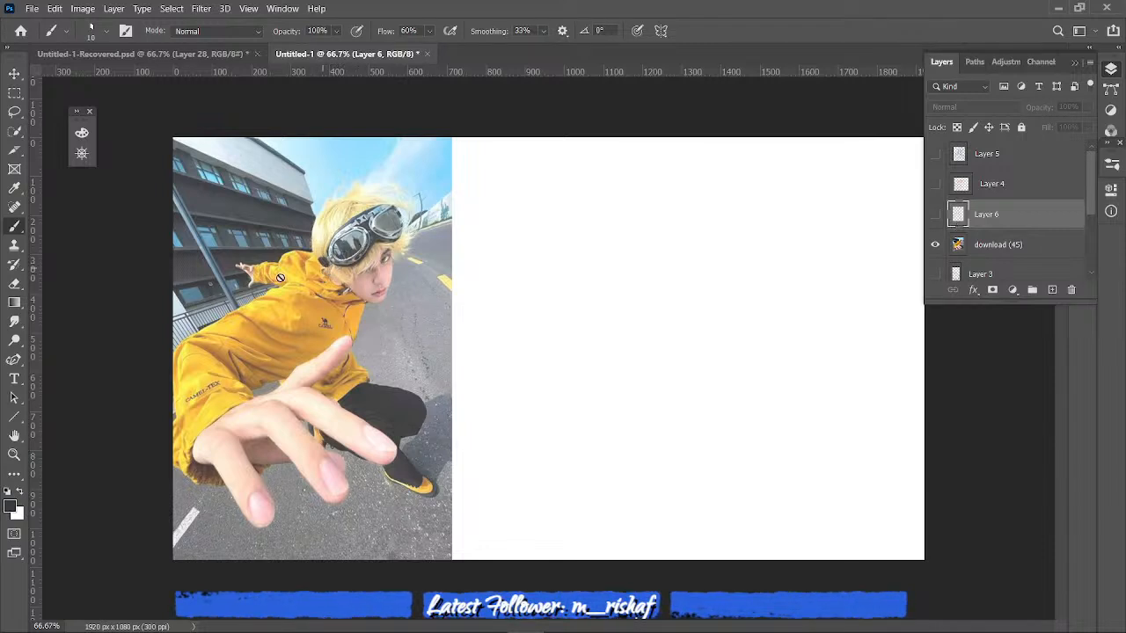
- Set the foreground colour to a golden ochre with hue 37 and brightness 78%
{"action": "left_click", "coordinate": [11, 505]}
{"action": "left_click", "coordinate": [748, 391]}
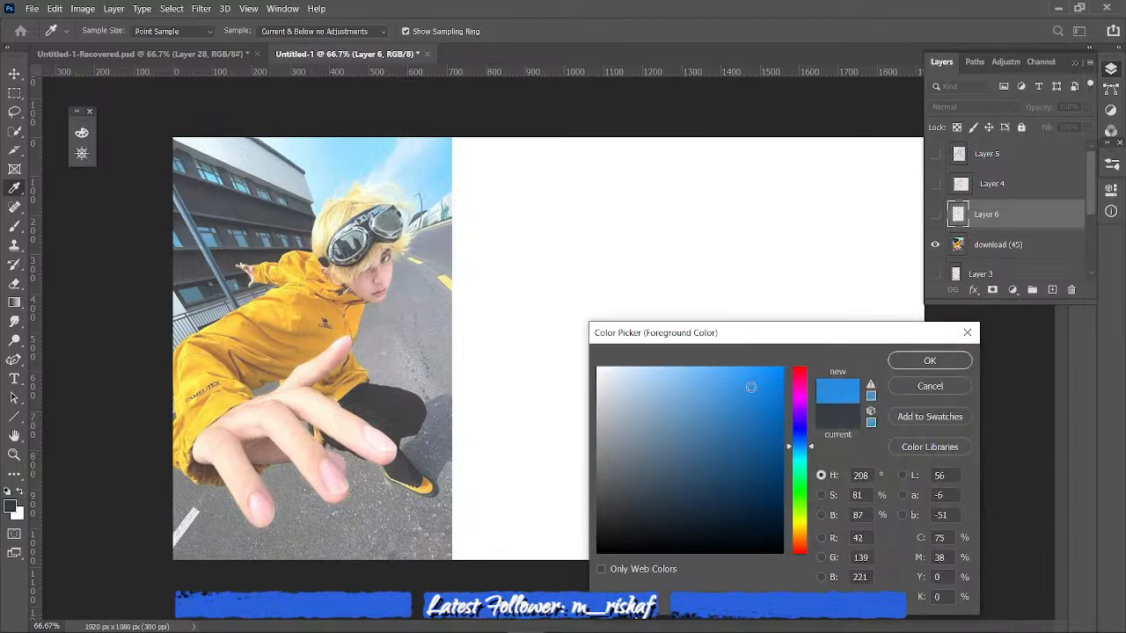
{"action": "left_click_drag", "start_coordinate": [798, 373], "coordinate": [797, 510]}
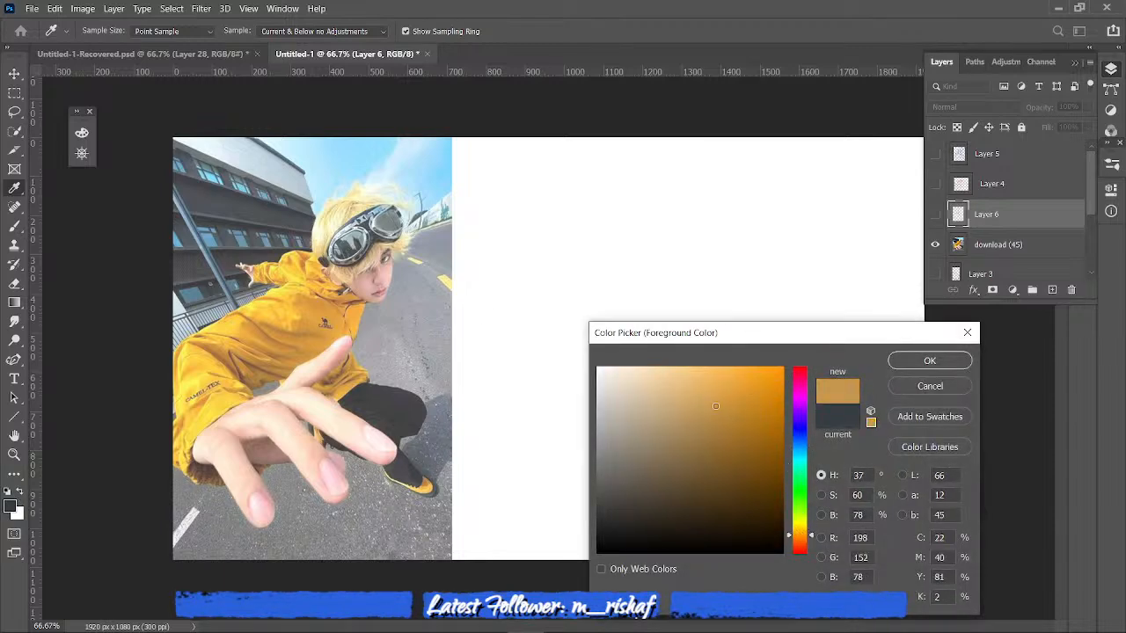
{"action": "left_click", "coordinate": [929, 361]}
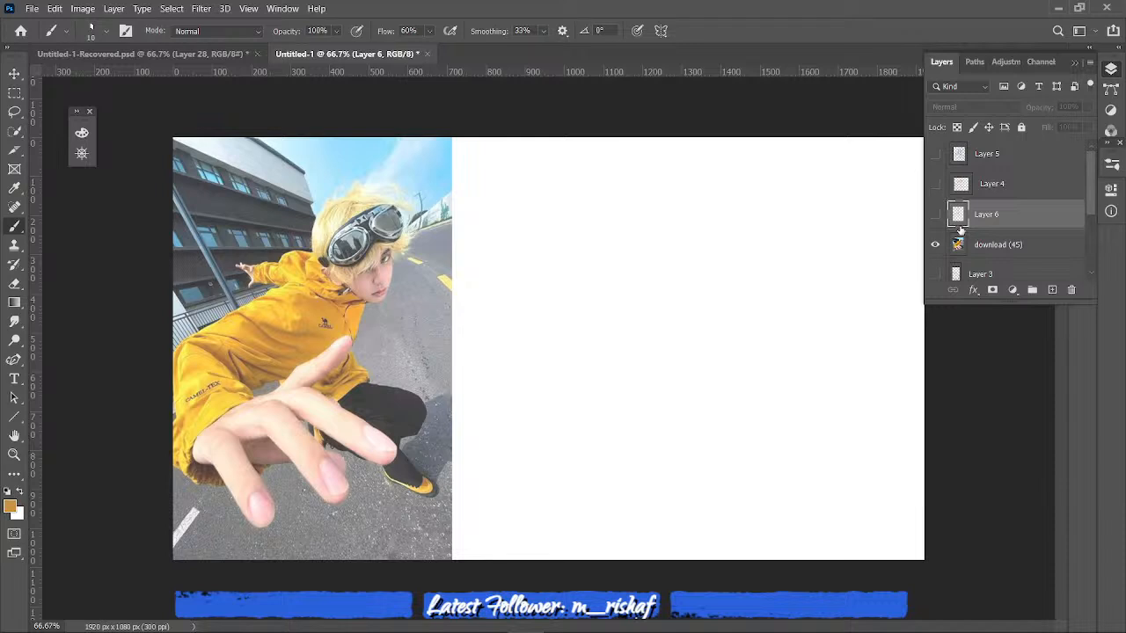
- Fade the download (45) photo to 42% opacity and add a new layer above it
{"action": "left_click", "coordinate": [1006, 242]}
{"action": "left_click", "coordinate": [1086, 106]}
{"action": "left_click_drag", "start_coordinate": [1086, 126], "coordinate": [1048, 128]}
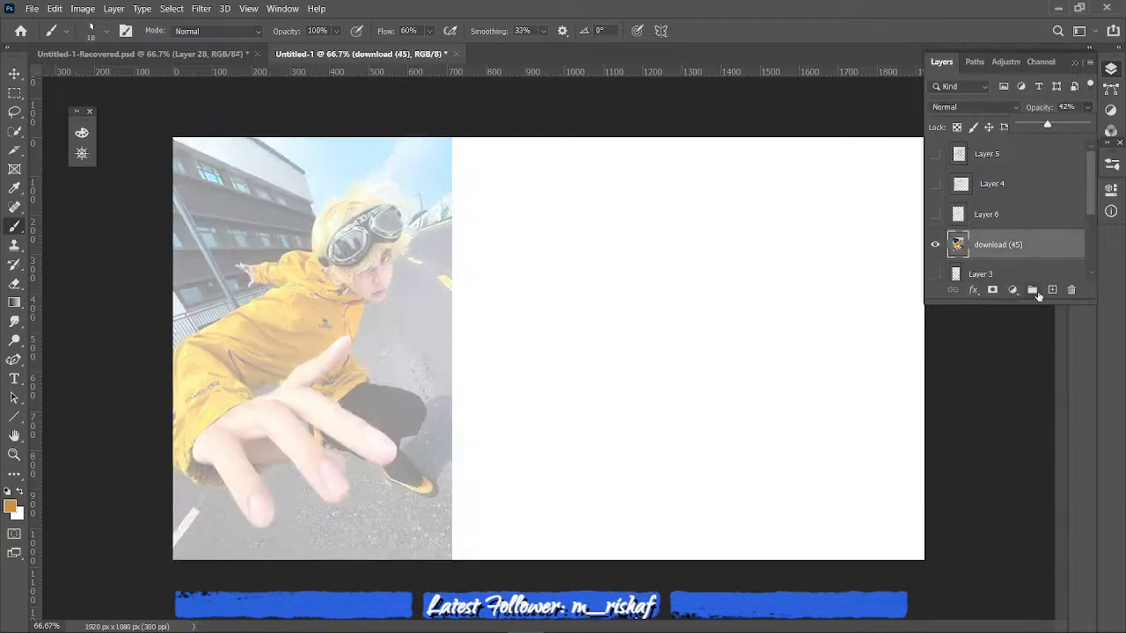
{"action": "left_click", "coordinate": [1052, 290]}
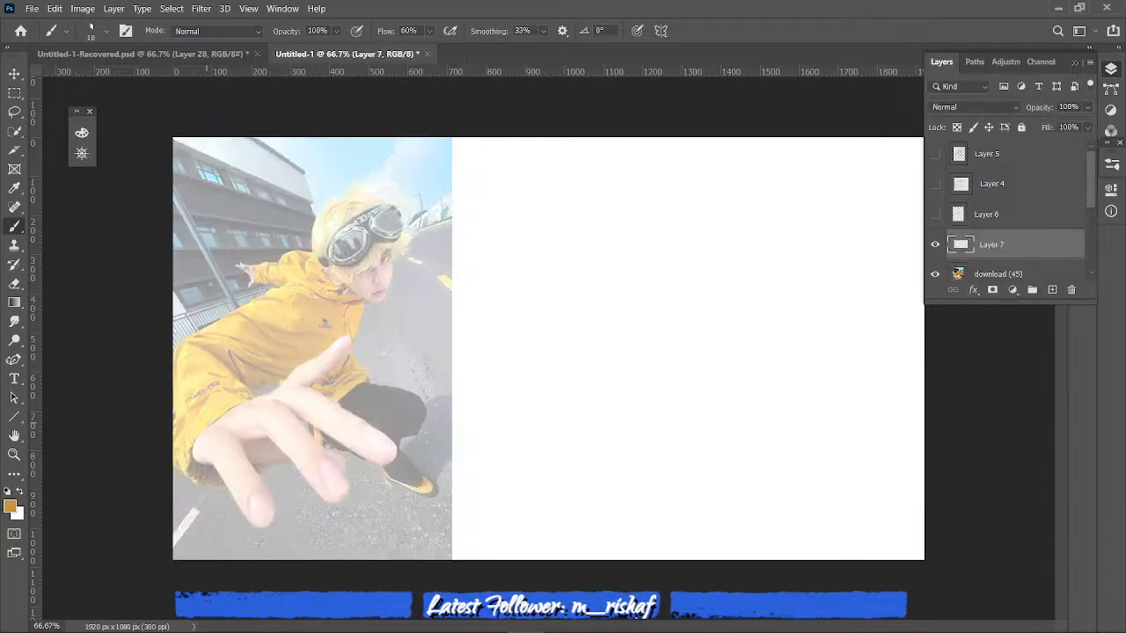
- Draw an ochre triangle linking the photo's front hand, head and shoe on Layer 7, and circle each of these focal points
{"action": "mouse_move", "coordinate": [211, 428]}
{"action": "left_mouse_down"}
{"action": "mouse_move", "coordinate": [359, 246]}
{"action": "mouse_move", "coordinate": [429, 484]}
{"action": "left_mouse_up"}
{"action": "left_click_drag", "start_coordinate": [211, 435], "coordinate": [429, 484]}
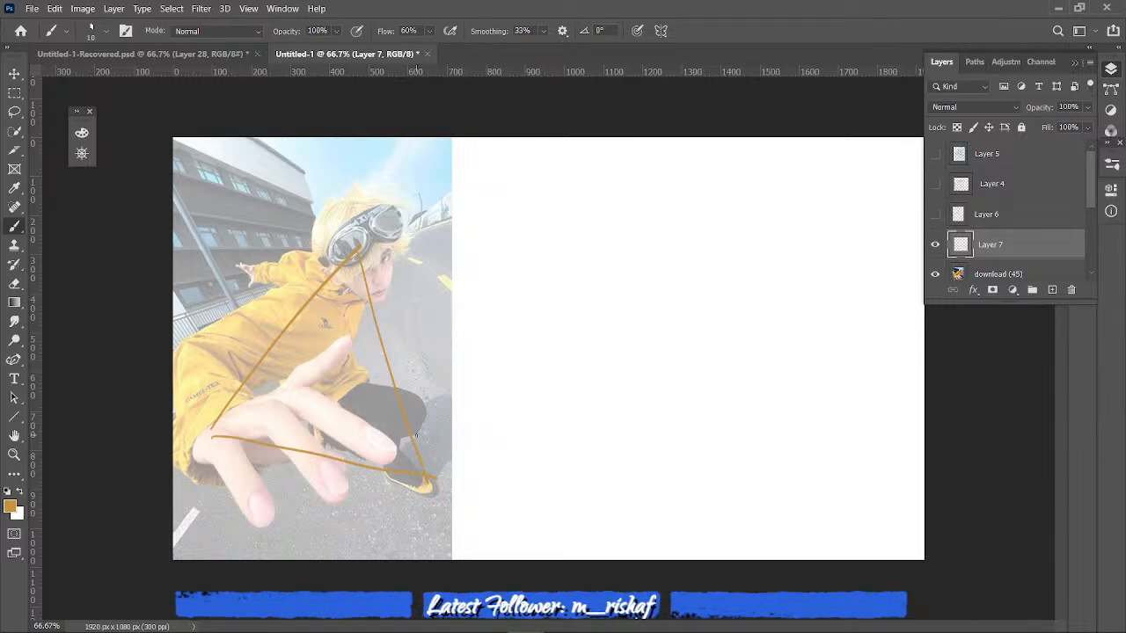
{"action": "mouse_move", "coordinate": [188, 465]}
{"action": "left_mouse_down"}
{"action": "mouse_move", "coordinate": [187, 429]}
{"action": "mouse_move", "coordinate": [207, 401]}
{"action": "left_mouse_up"}
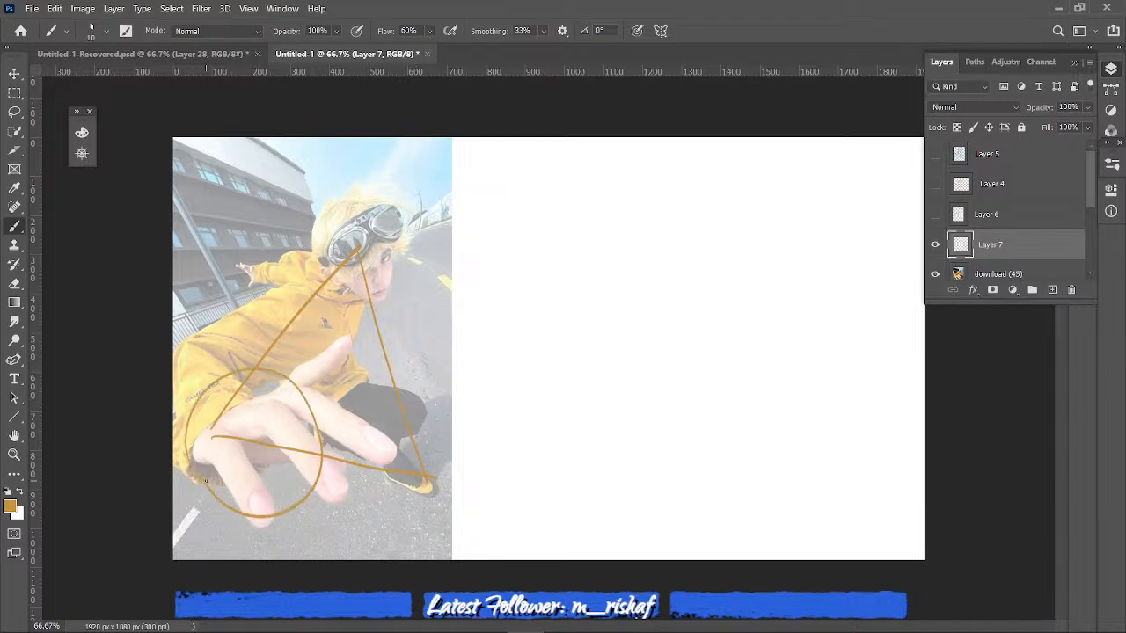
{"action": "mouse_move", "coordinate": [392, 503]}
{"action": "left_mouse_down"}
{"action": "mouse_move", "coordinate": [398, 466]}
{"action": "mouse_move", "coordinate": [387, 476]}
{"action": "left_mouse_up"}
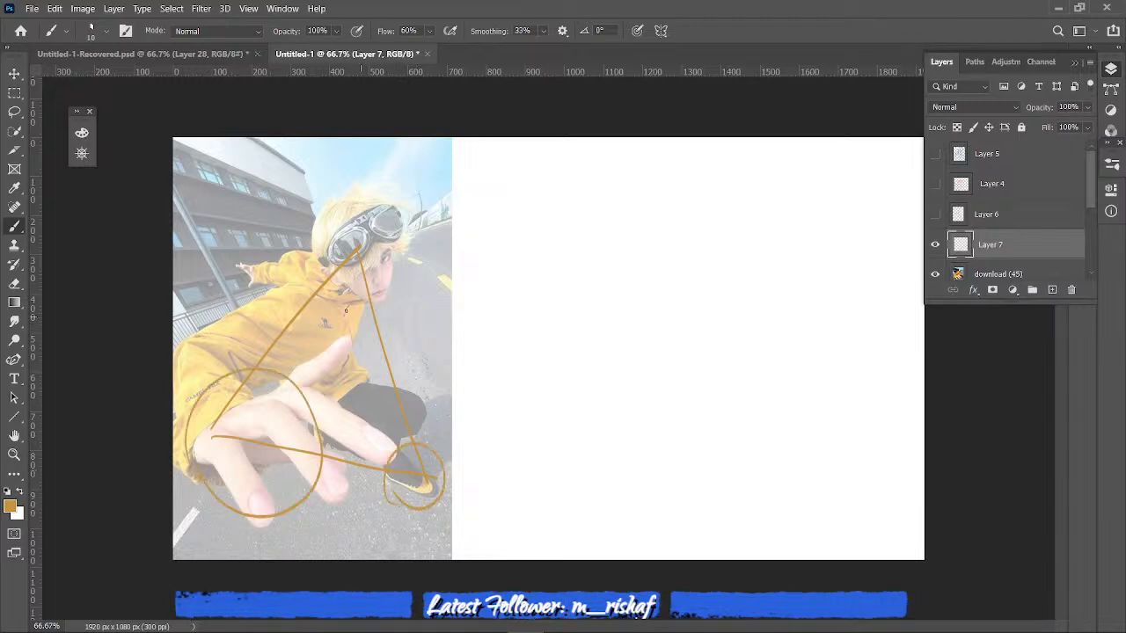
{"action": "mouse_move", "coordinate": [334, 280]}
{"action": "left_mouse_down"}
{"action": "mouse_move", "coordinate": [393, 292]}
{"action": "mouse_move", "coordinate": [323, 278]}
{"action": "left_mouse_up"}
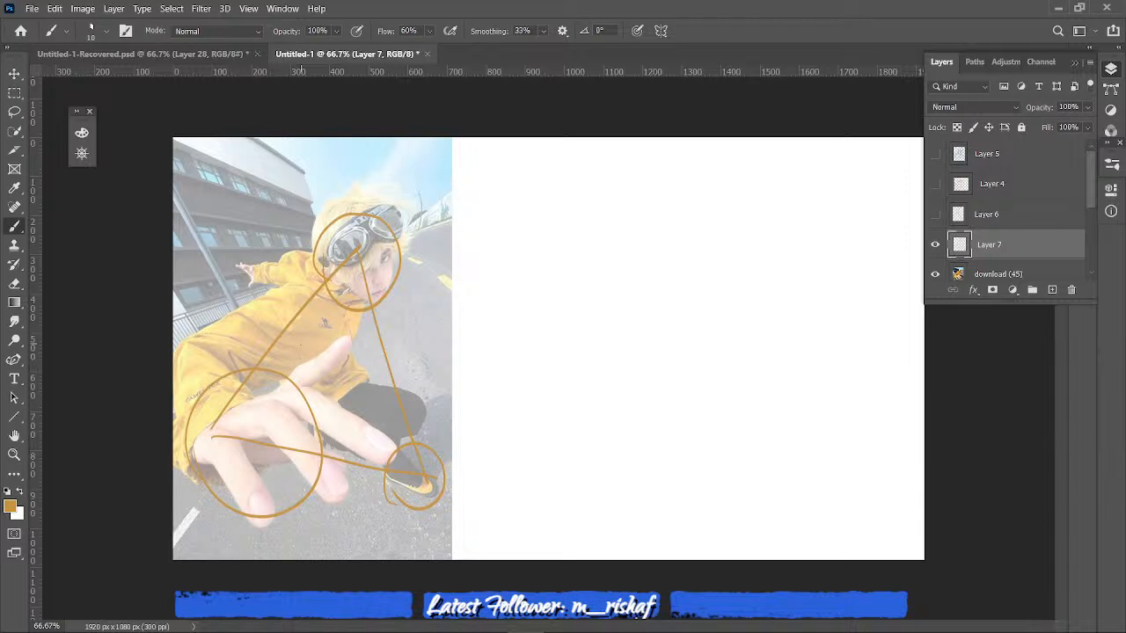
{"action": "left_click_drag", "start_coordinate": [299, 343], "coordinate": [311, 344]}
{"action": "left_click_drag", "start_coordinate": [315, 402], "coordinate": [347, 414]}
- Hide Layer 7 and the download (45) photo, leaving a blank white canvas
{"action": "left_click", "coordinate": [934, 247]}
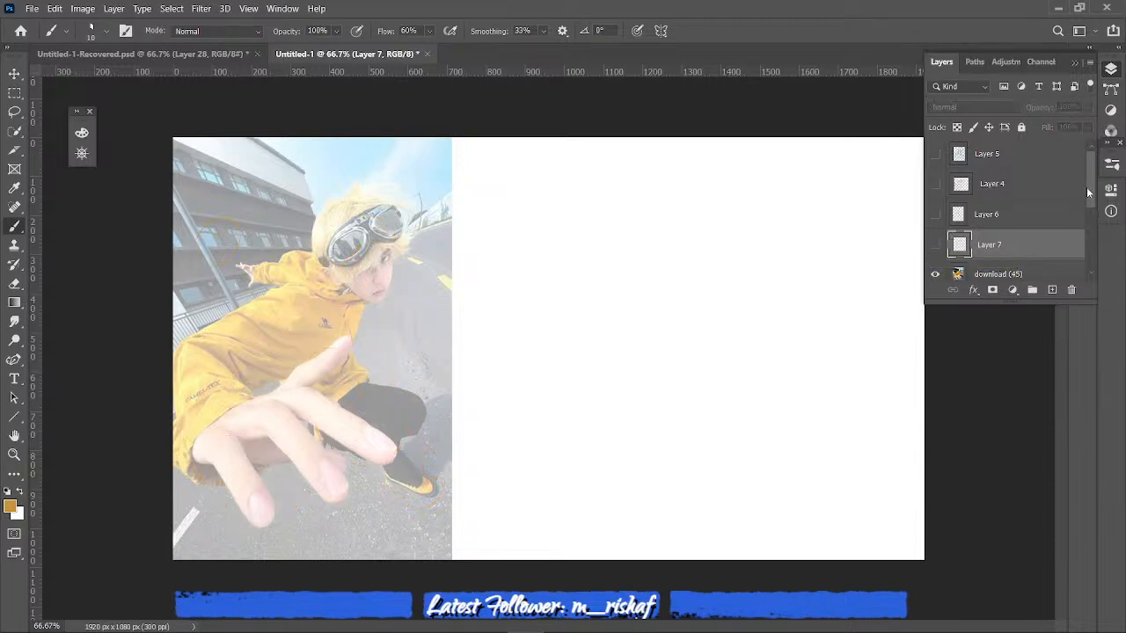
{"action": "left_click_drag", "start_coordinate": [1088, 192], "coordinate": [1095, 246]}
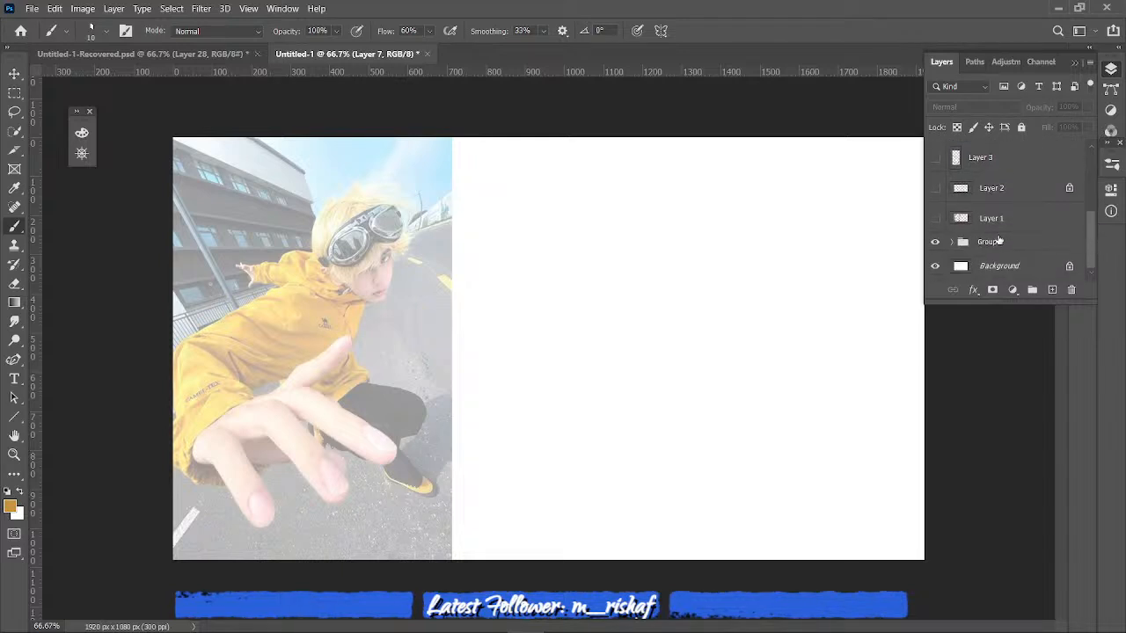
{"action": "left_click", "coordinate": [952, 243]}
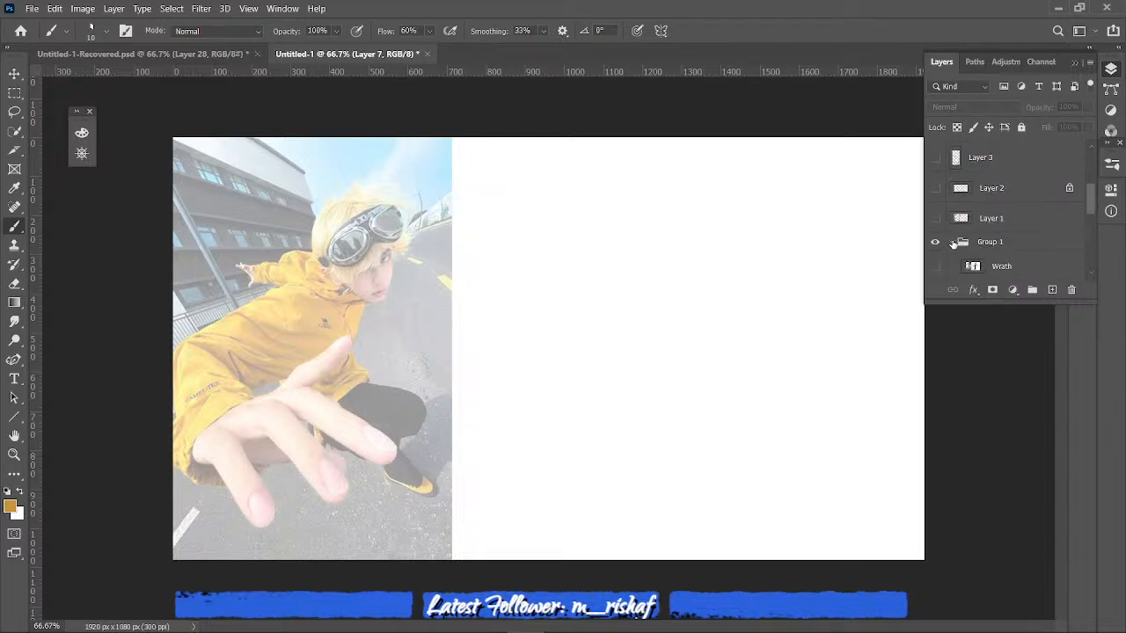
{"action": "left_click", "coordinate": [951, 243]}
{"action": "left_click", "coordinate": [934, 245]}
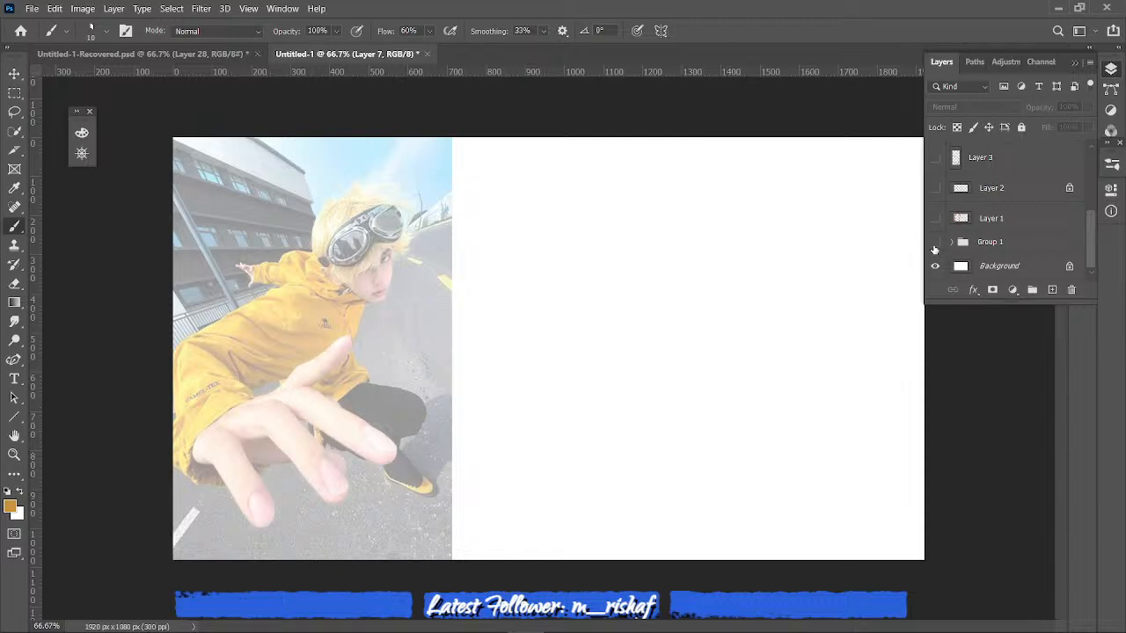
{"action": "left_click", "coordinate": [935, 245]}
{"action": "left_click", "coordinate": [1081, 243]}
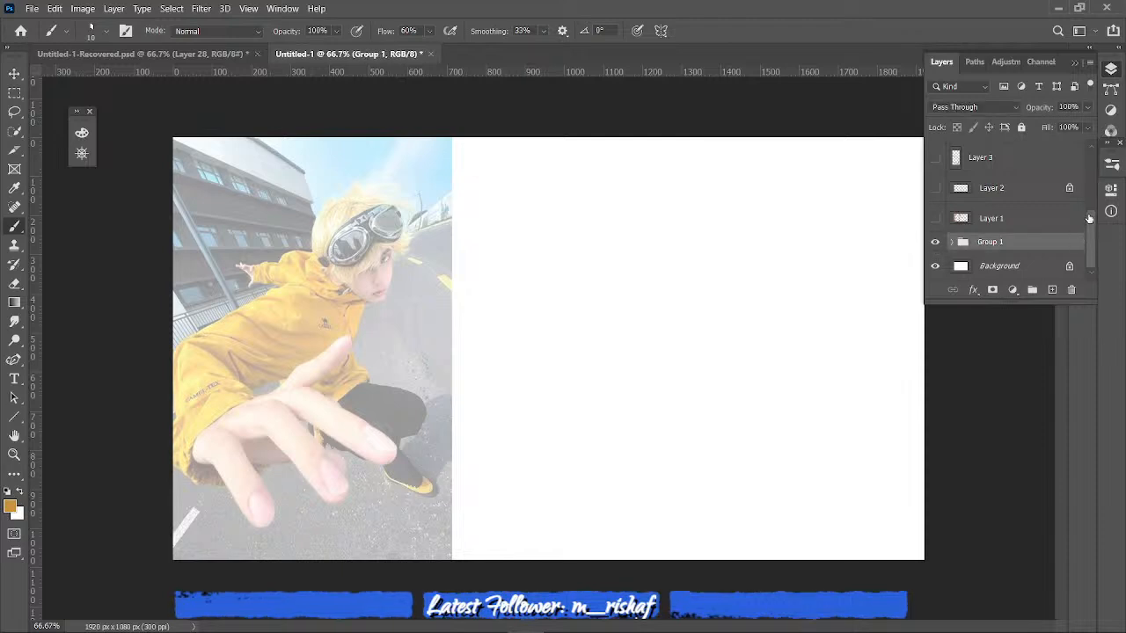
{"action": "left_click_drag", "start_coordinate": [1088, 218], "coordinate": [1092, 195]}
{"action": "left_click", "coordinate": [1068, 153]}
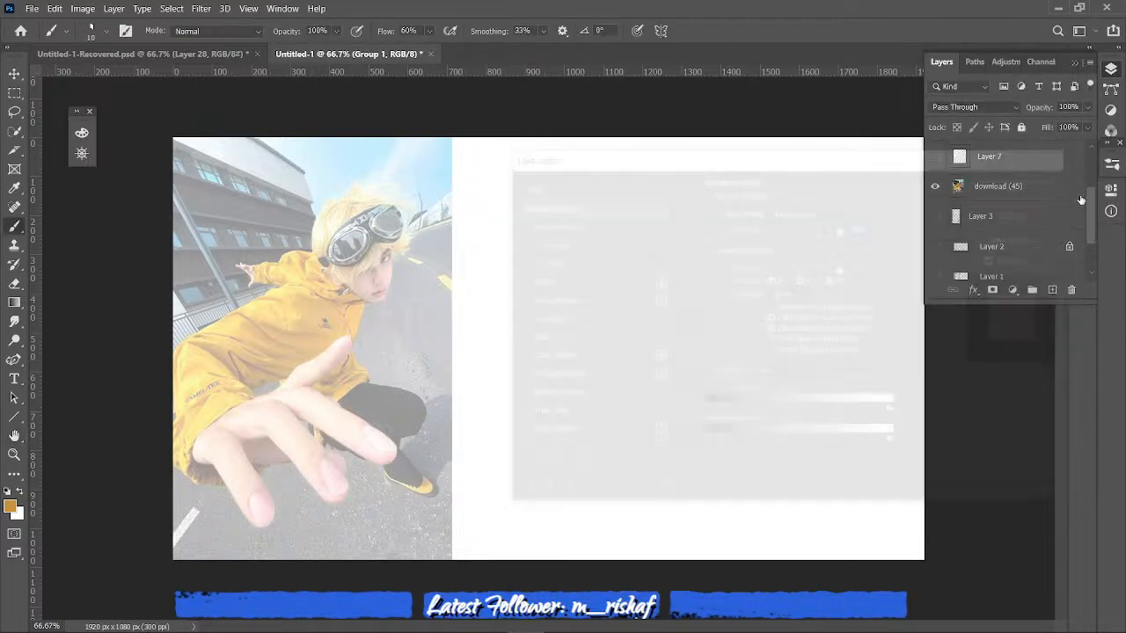
{"action": "scroll", "coordinate": [1081, 201], "scroll_direction": "up", "scroll_amount": 3}
{"action": "left_click", "coordinate": [935, 270]}
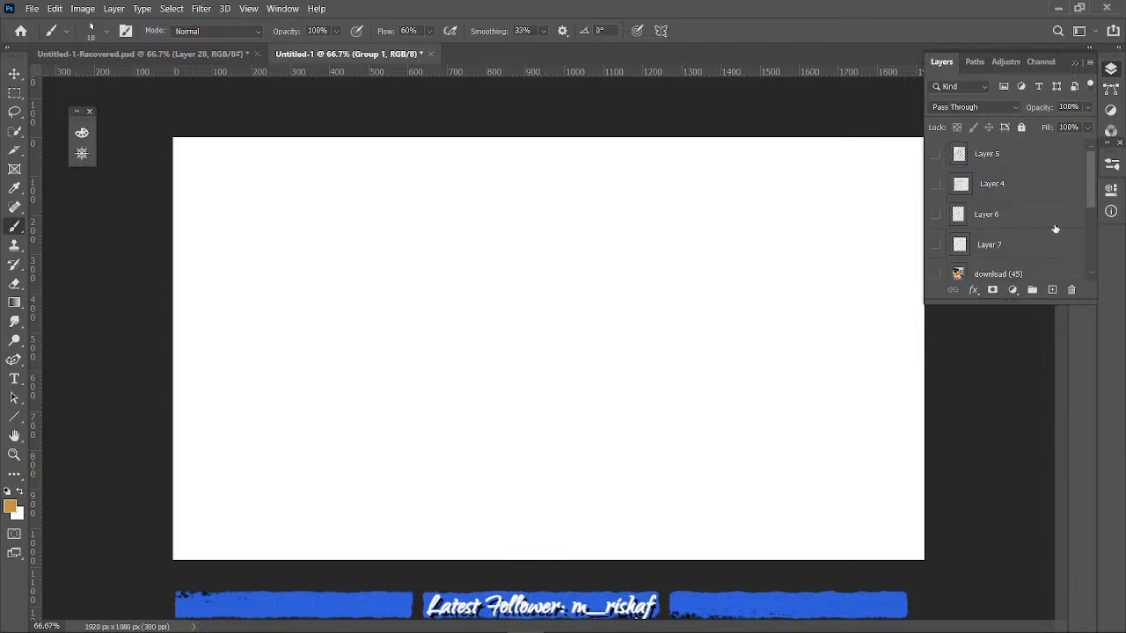
- Expand Group 1 and show the Wrath reference image
{"action": "left_click_drag", "start_coordinate": [1090, 199], "coordinate": [1083, 221]}
{"action": "left_click", "coordinate": [950, 255]}
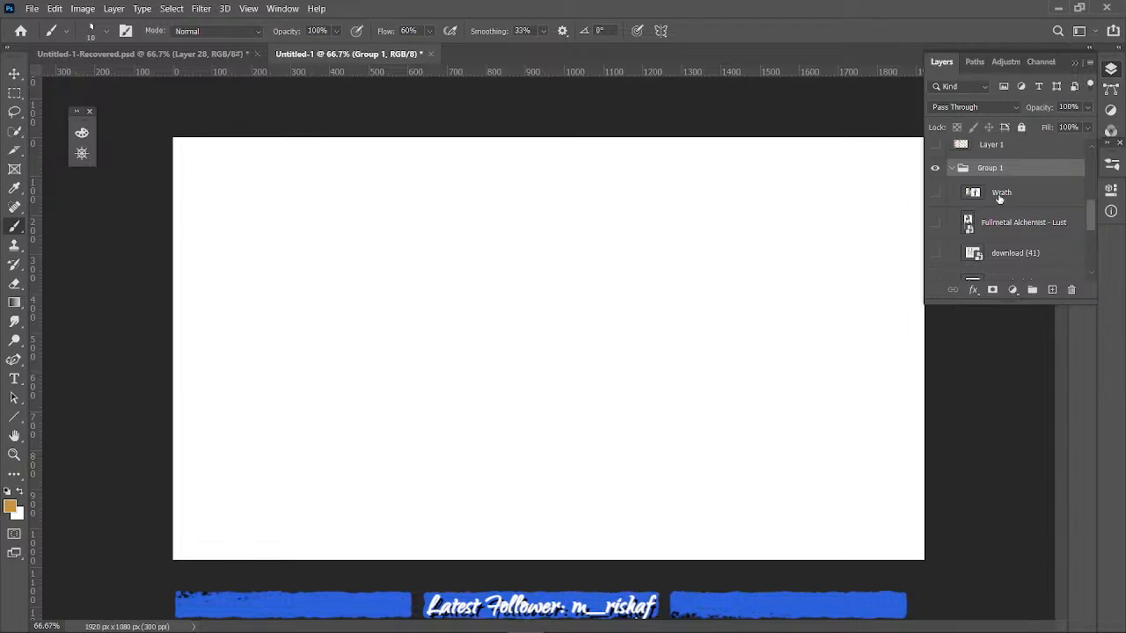
{"action": "left_click", "coordinate": [935, 191]}
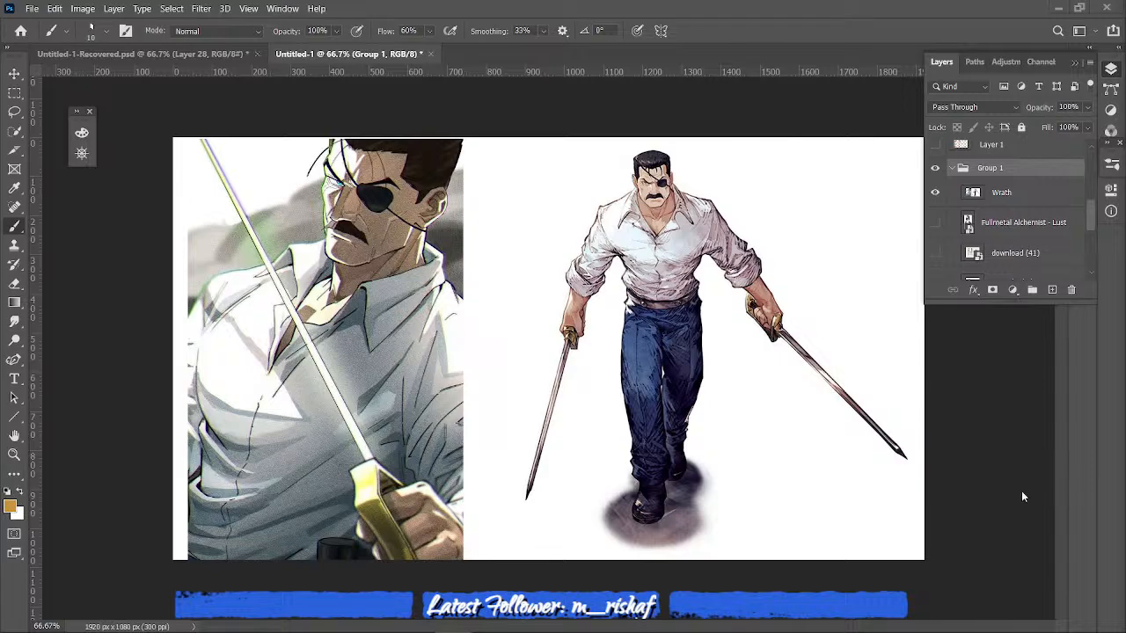
- Add a new layer above Wrath in Group 1 and outline the standing swordsman's head in ochre
{"action": "scroll", "coordinate": [961, 448], "scroll_direction": "up", "scroll_amount": 5}
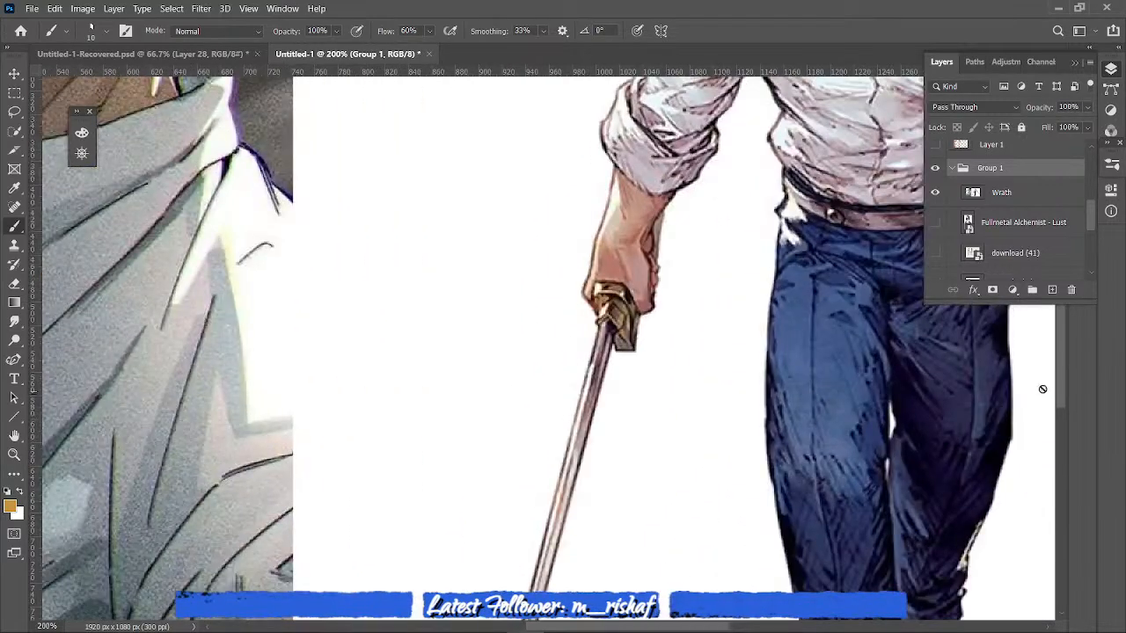
{"action": "left_click_drag", "start_coordinate": [1066, 352], "coordinate": [1073, 246]}
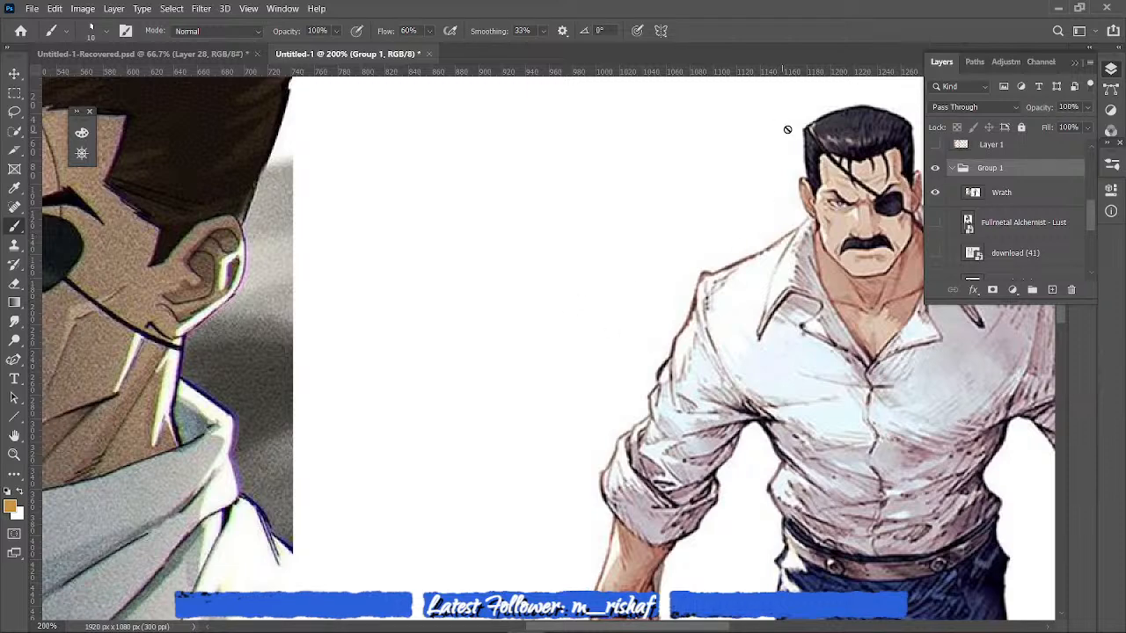
{"action": "key", "text": "ctrl+minus"}
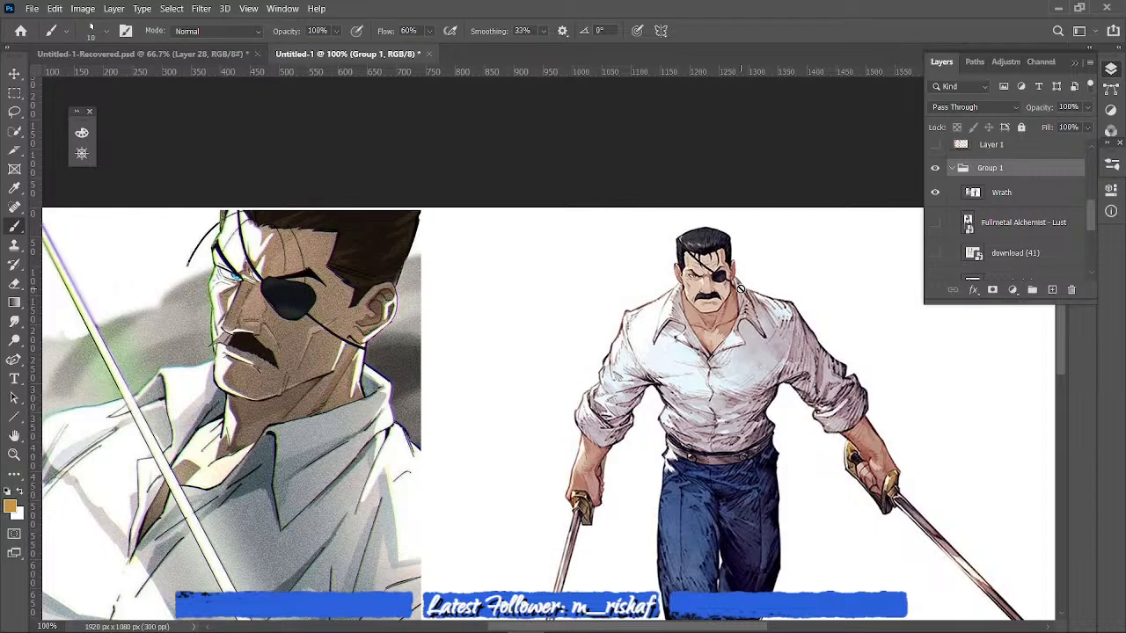
{"action": "left_click", "coordinate": [11, 506]}
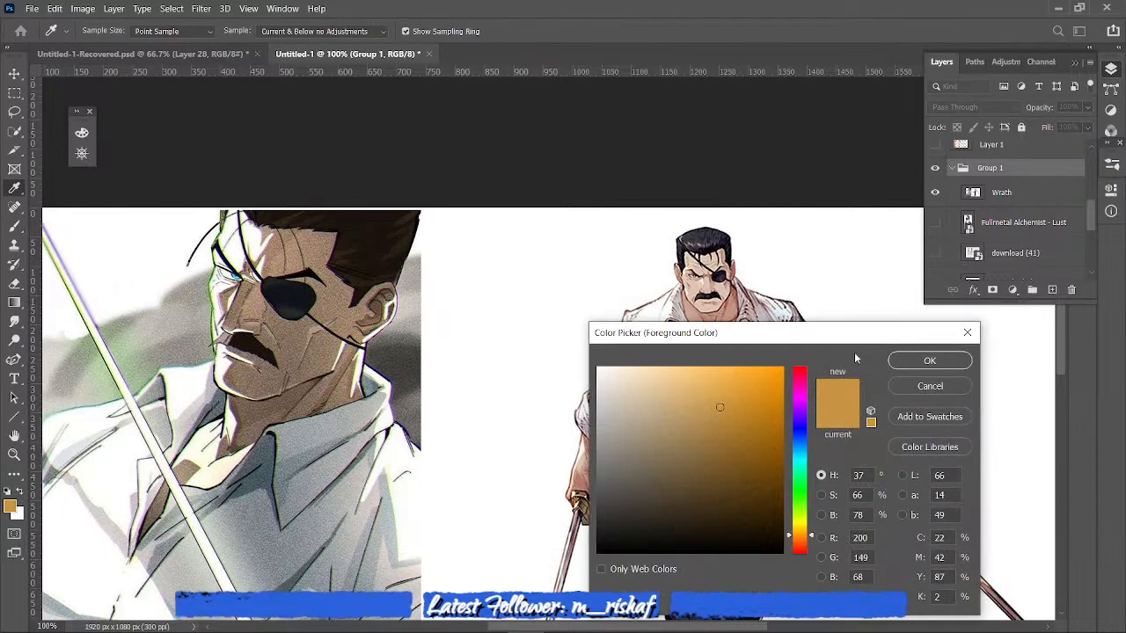
{"action": "left_click", "coordinate": [911, 362]}
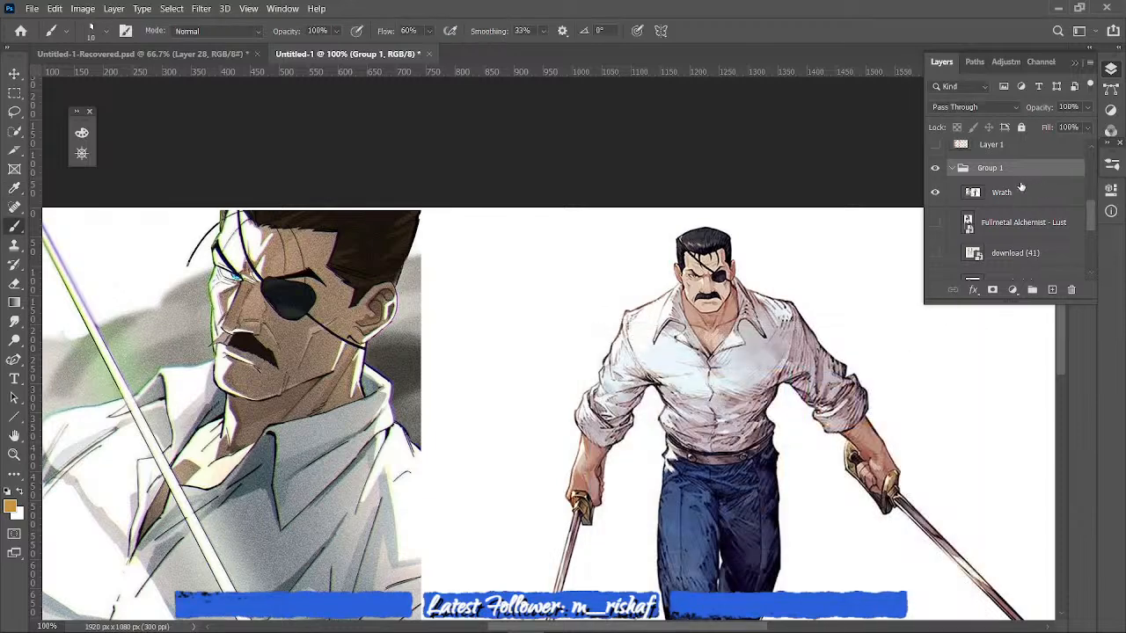
{"action": "left_click", "coordinate": [1025, 196]}
{"action": "left_click", "coordinate": [1052, 289]}
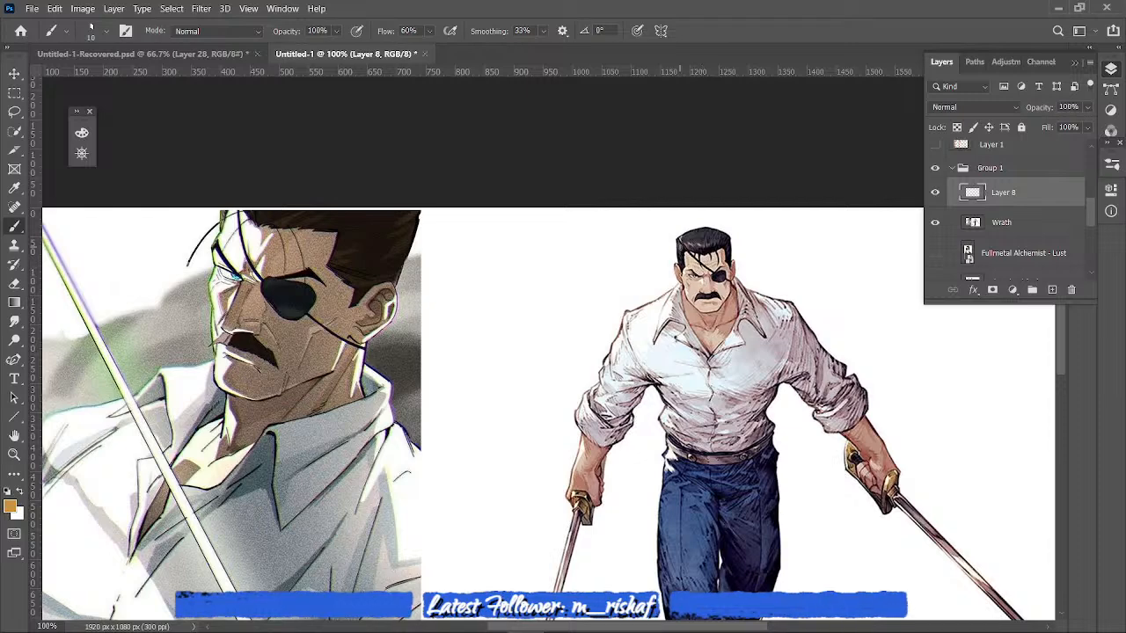
{"action": "mouse_move", "coordinate": [679, 237]}
{"action": "left_mouse_down"}
{"action": "mouse_move", "coordinate": [702, 308]}
{"action": "mouse_move", "coordinate": [732, 297]}
{"action": "mouse_move", "coordinate": [726, 233]}
{"action": "left_mouse_up"}
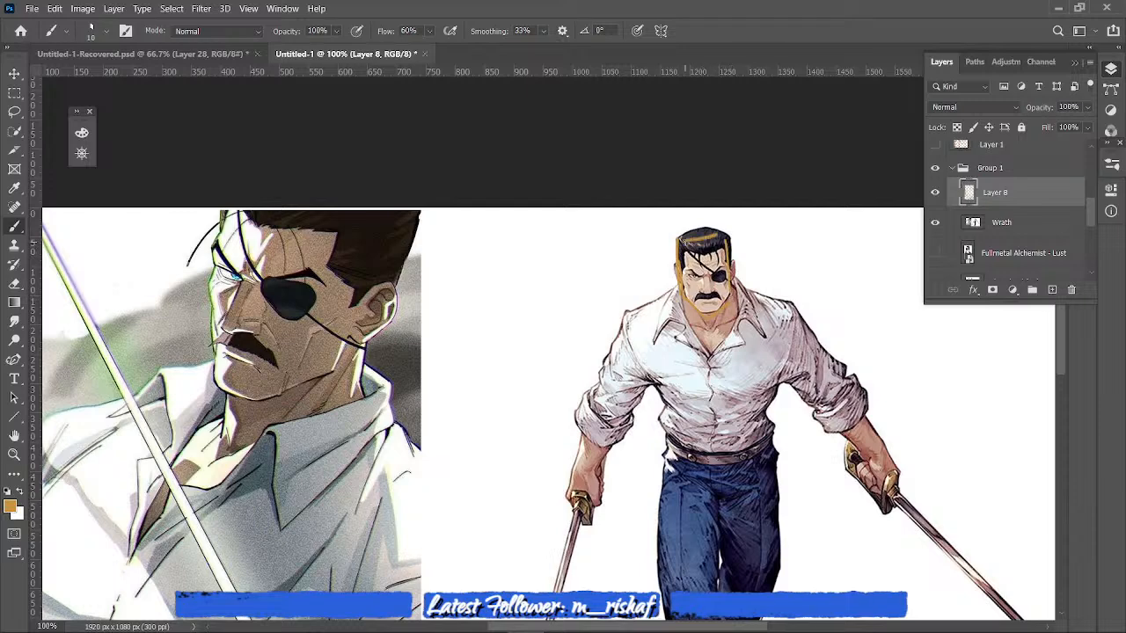
- Change the foreground colour to a deeper orange with hue 24 and return to the Brush tool
{"action": "left_click", "coordinate": [9, 506]}
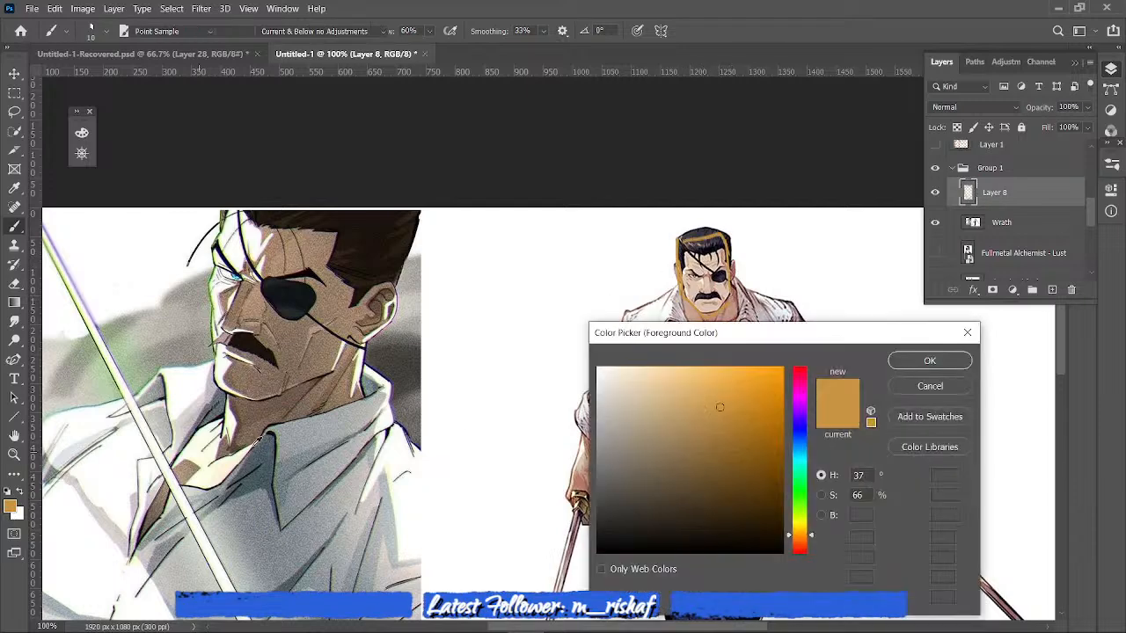
{"action": "left_click_drag", "start_coordinate": [756, 386], "coordinate": [734, 414]}
{"action": "left_click", "coordinate": [800, 549]}
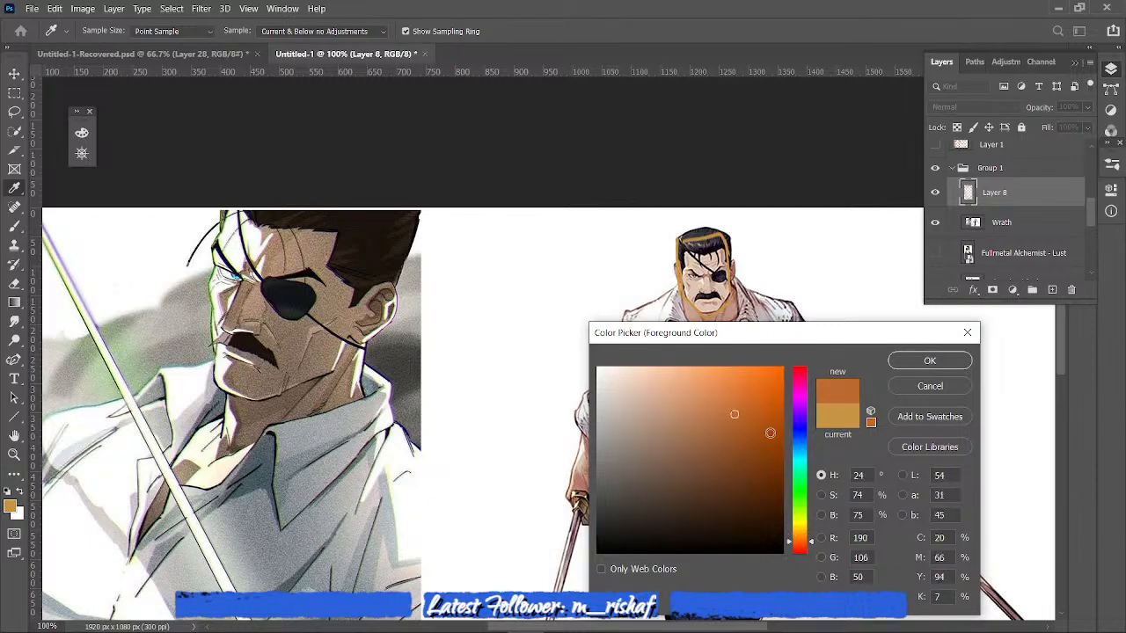
{"action": "left_click", "coordinate": [930, 360]}
{"action": "key", "text": "b"}
- Fade the Wrath reference image to 55% opacity
{"action": "left_click", "coordinate": [1031, 218]}
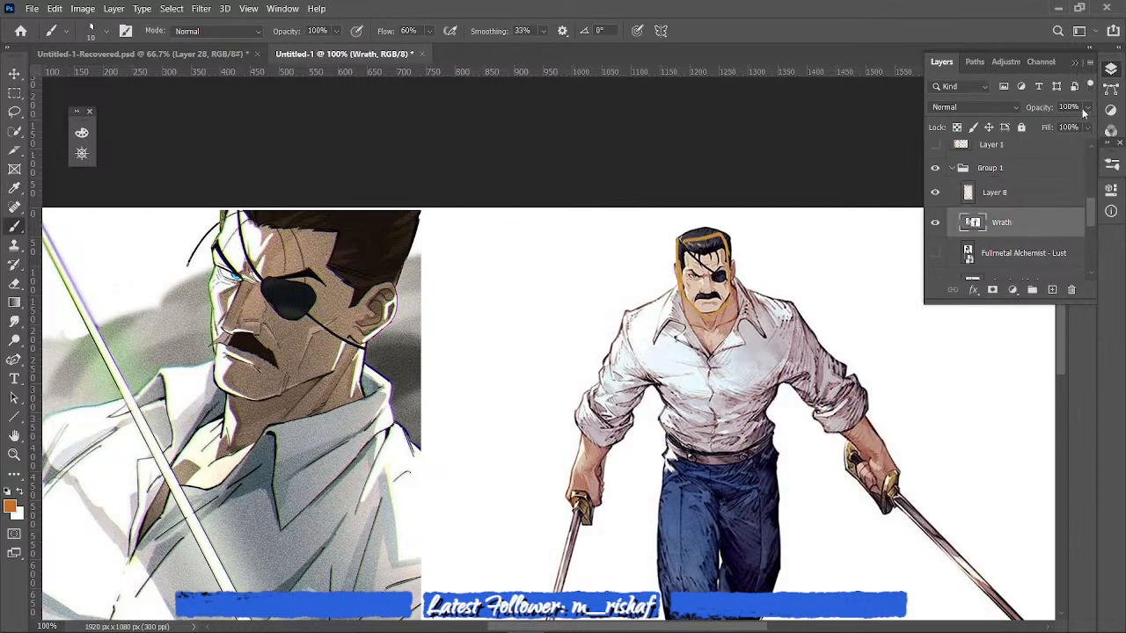
{"action": "left_click", "coordinate": [1087, 107]}
{"action": "left_click", "coordinate": [1056, 124]}
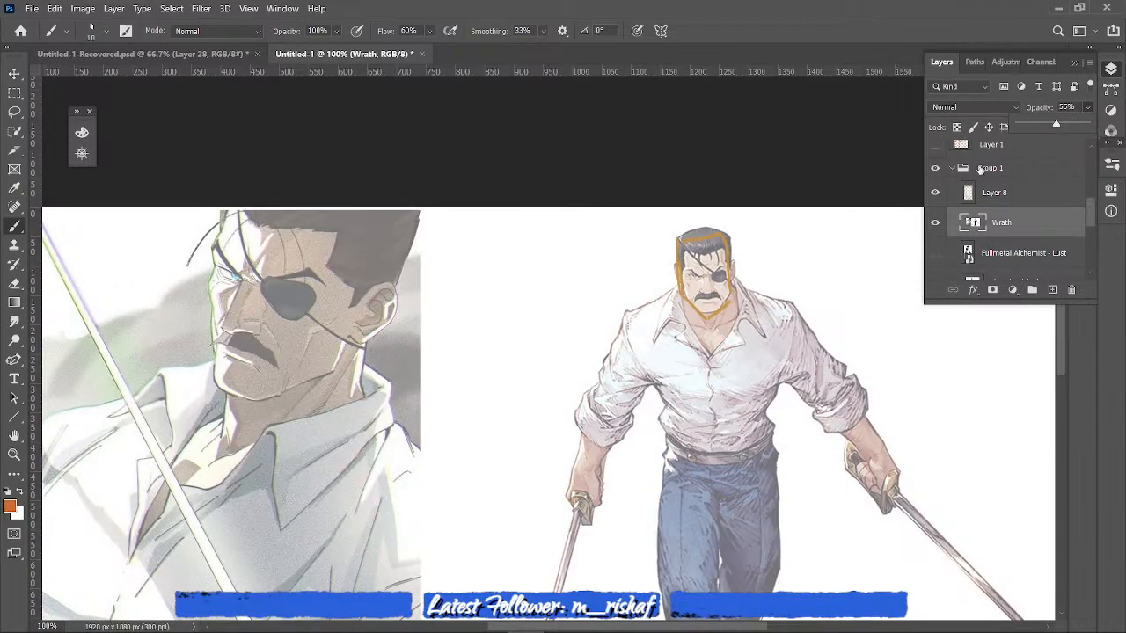
{"action": "left_click", "coordinate": [762, 275]}
- Retrace the standing figure's angular head outline in deeper orange on Layer 8
{"action": "left_click", "coordinate": [977, 196]}
{"action": "mouse_move", "coordinate": [679, 242]}
{"action": "left_mouse_down"}
{"action": "mouse_move", "coordinate": [682, 293]}
{"action": "mouse_move", "coordinate": [701, 316]}
{"action": "mouse_move", "coordinate": [725, 302]}
{"action": "left_mouse_up"}
{"action": "left_click_drag", "start_coordinate": [729, 245], "coordinate": [730, 290]}
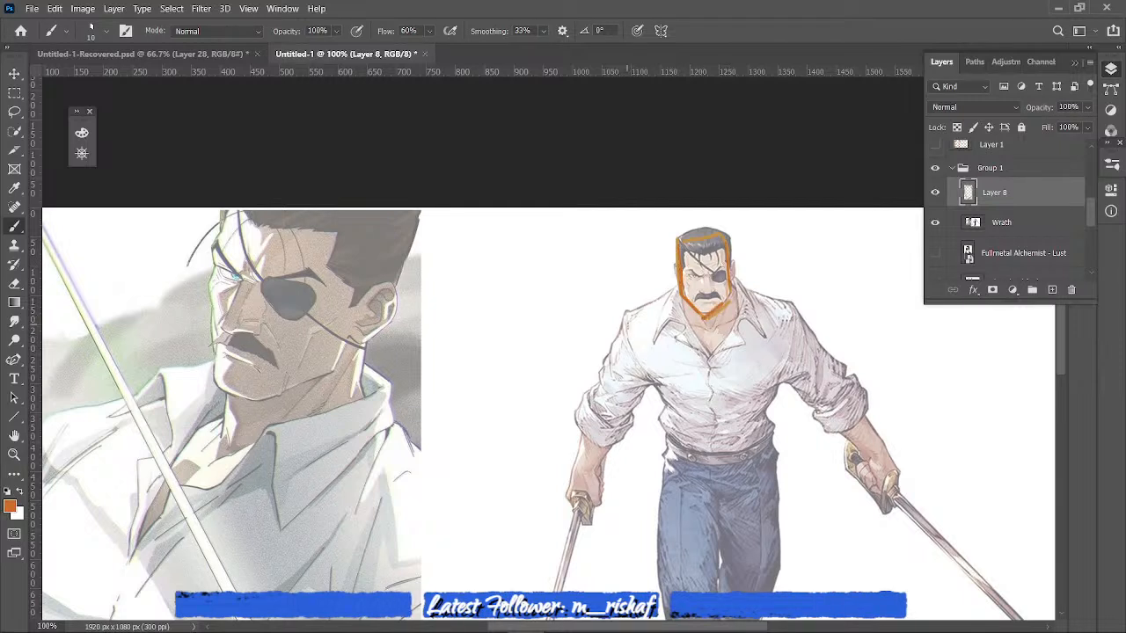
- Outline the figure's torso as a tapered block, with straight strokes for the sides, waist and sloping shoulders
{"action": "left_click_drag", "start_coordinate": [623, 314], "coordinate": [669, 416]}
{"action": "mouse_move", "coordinate": [792, 316]}
{"action": "left_mouse_down"}
{"action": "mouse_move", "coordinate": [771, 431]}
{"action": "mouse_move", "coordinate": [673, 444]}
{"action": "left_mouse_up"}
{"action": "left_click_drag", "start_coordinate": [674, 288], "coordinate": [623, 315]}
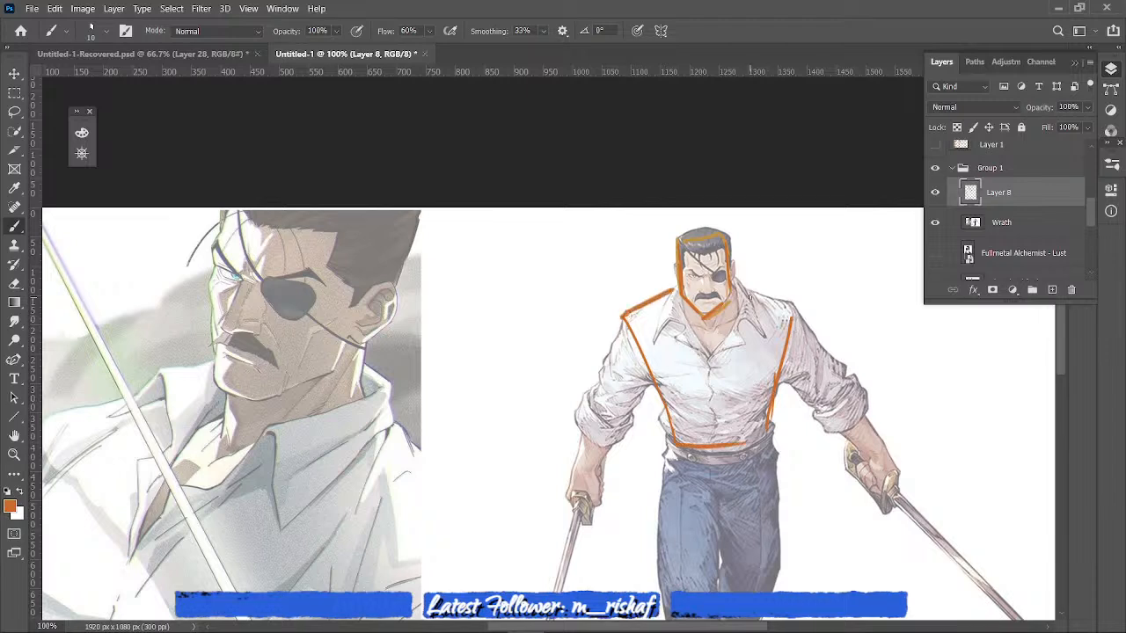
{"action": "mouse_move", "coordinate": [749, 296]}
{"action": "left_mouse_down"}
{"action": "mouse_move", "coordinate": [797, 317]}
{"action": "mouse_move", "coordinate": [767, 426]}
{"action": "left_mouse_up"}
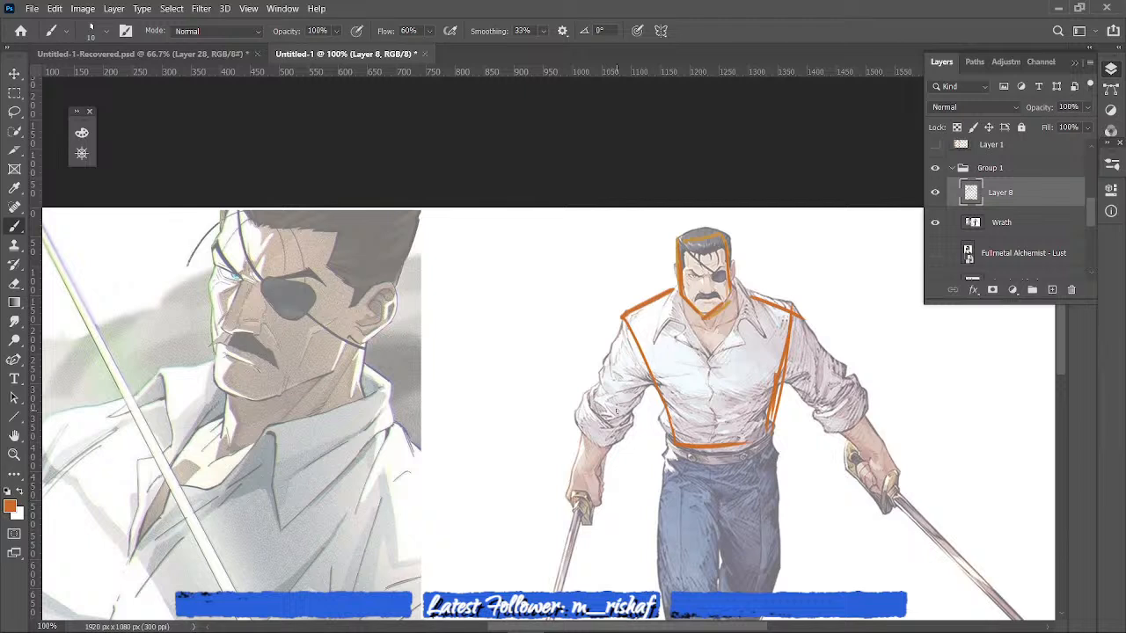
- Outline both arms as simplified upper-arm and forearm blocks running from the shoulders to the sword hands
{"action": "mouse_move", "coordinate": [622, 318]}
{"action": "left_mouse_down"}
{"action": "mouse_move", "coordinate": [597, 396]}
{"action": "mouse_move", "coordinate": [609, 426]}
{"action": "mouse_move", "coordinate": [650, 383]}
{"action": "left_mouse_up"}
{"action": "left_click_drag", "start_coordinate": [582, 428], "coordinate": [573, 508]}
{"action": "left_click_drag", "start_coordinate": [605, 451], "coordinate": [600, 507]}
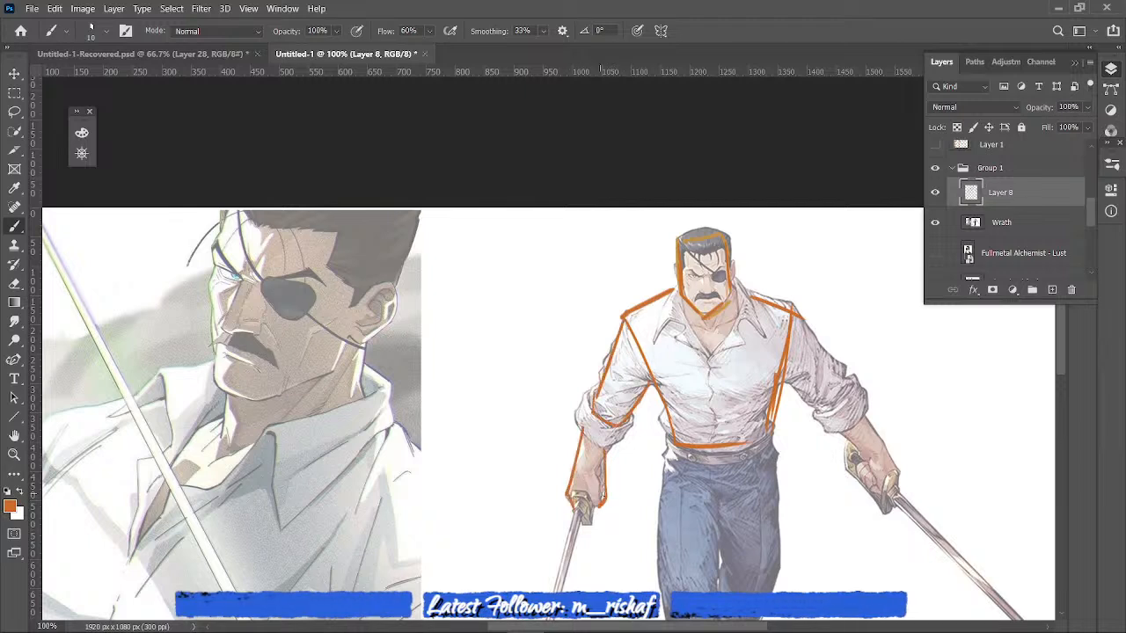
{"action": "left_click_drag", "start_coordinate": [778, 380], "coordinate": [830, 427]}
{"action": "mouse_move", "coordinate": [793, 320]}
{"action": "left_mouse_down"}
{"action": "mouse_move", "coordinate": [857, 385]}
{"action": "mouse_move", "coordinate": [819, 440]}
{"action": "left_mouse_up"}
{"action": "left_click_drag", "start_coordinate": [828, 437], "coordinate": [851, 461]}
{"action": "left_click_drag", "start_coordinate": [864, 414], "coordinate": [901, 479]}
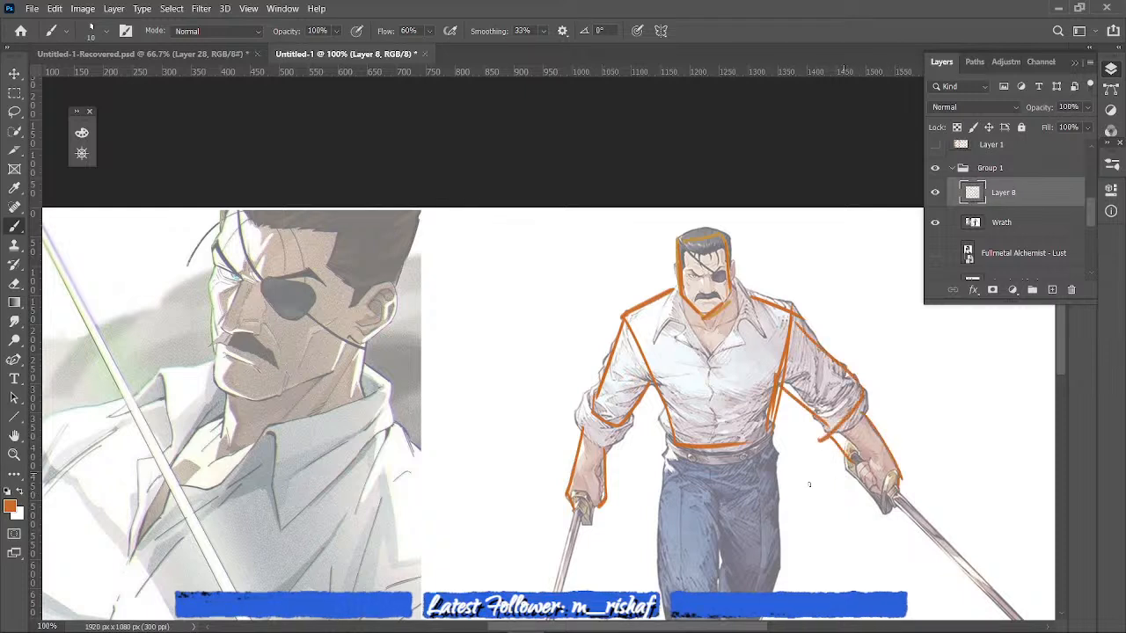
{"action": "left_click_drag", "start_coordinate": [1064, 362], "coordinate": [1055, 392]}
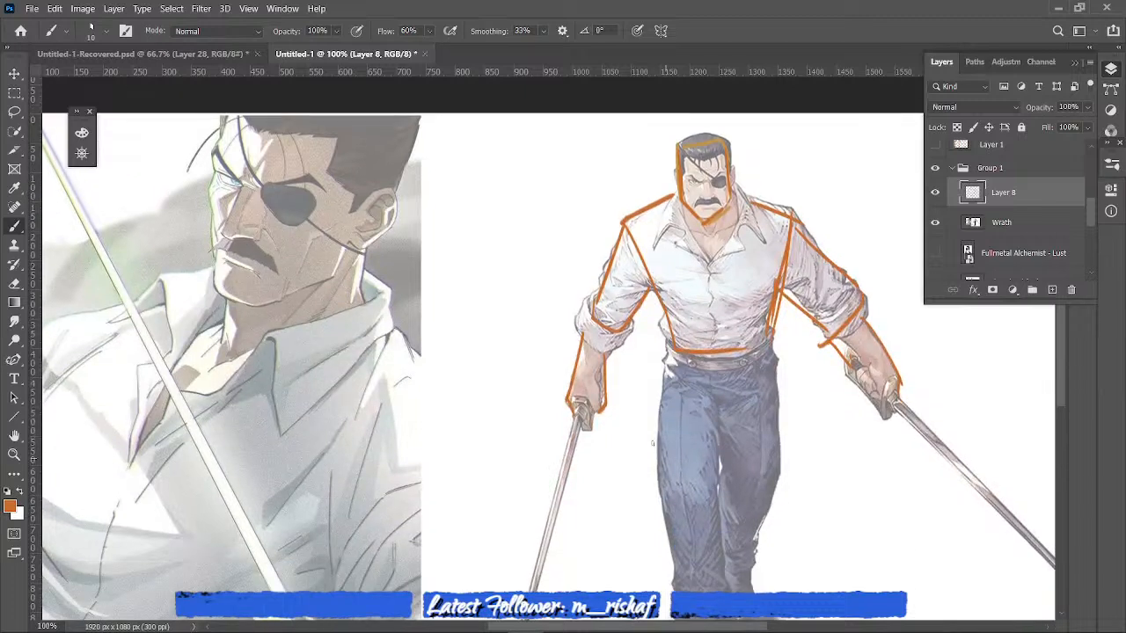
- Outline the standing figure's legs with straight, tapering strokes from the waist along the outer sides and between the legs
{"action": "left_click_drag", "start_coordinate": [670, 371], "coordinate": [656, 512]}
{"action": "left_click_drag", "start_coordinate": [717, 397], "coordinate": [721, 513]}
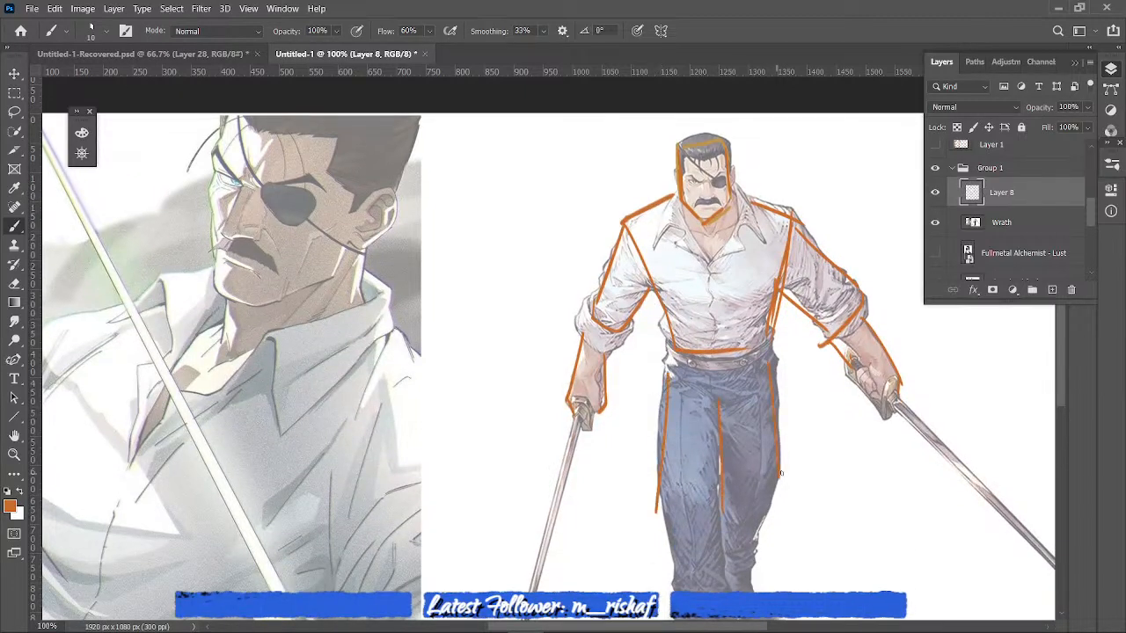
{"action": "left_click_drag", "start_coordinate": [780, 473], "coordinate": [758, 545]}
{"action": "left_click_drag", "start_coordinate": [657, 503], "coordinate": [675, 570]}
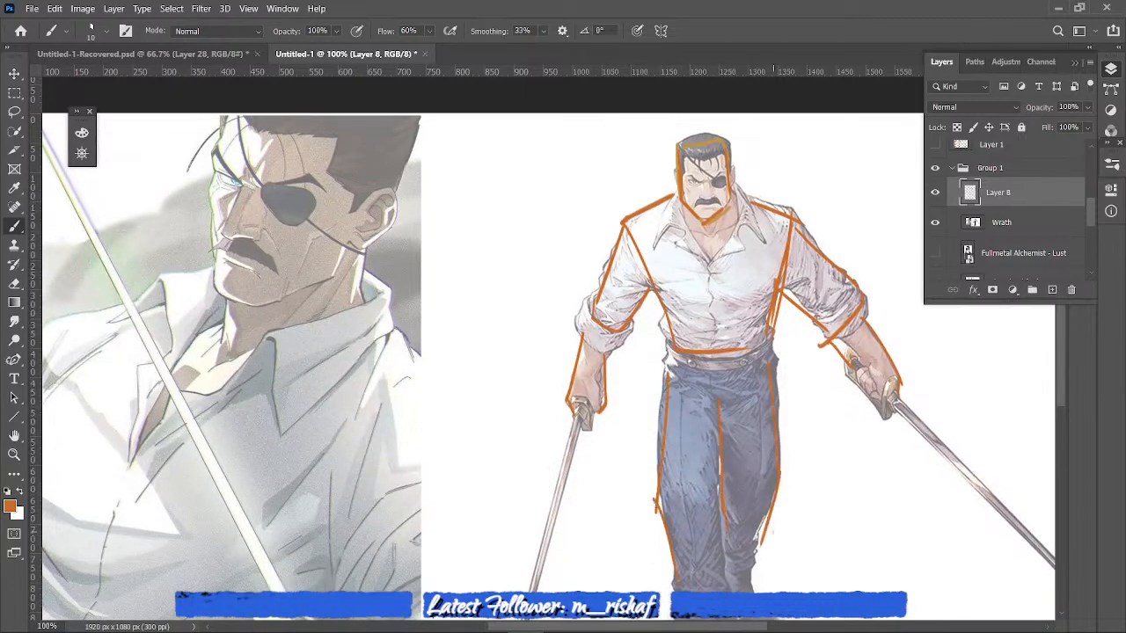
- Outline the trouser cuffs and boots as simplified angular blocks at the standing figure's feet
{"action": "left_click_drag", "start_coordinate": [1060, 401], "coordinate": [1059, 436]}
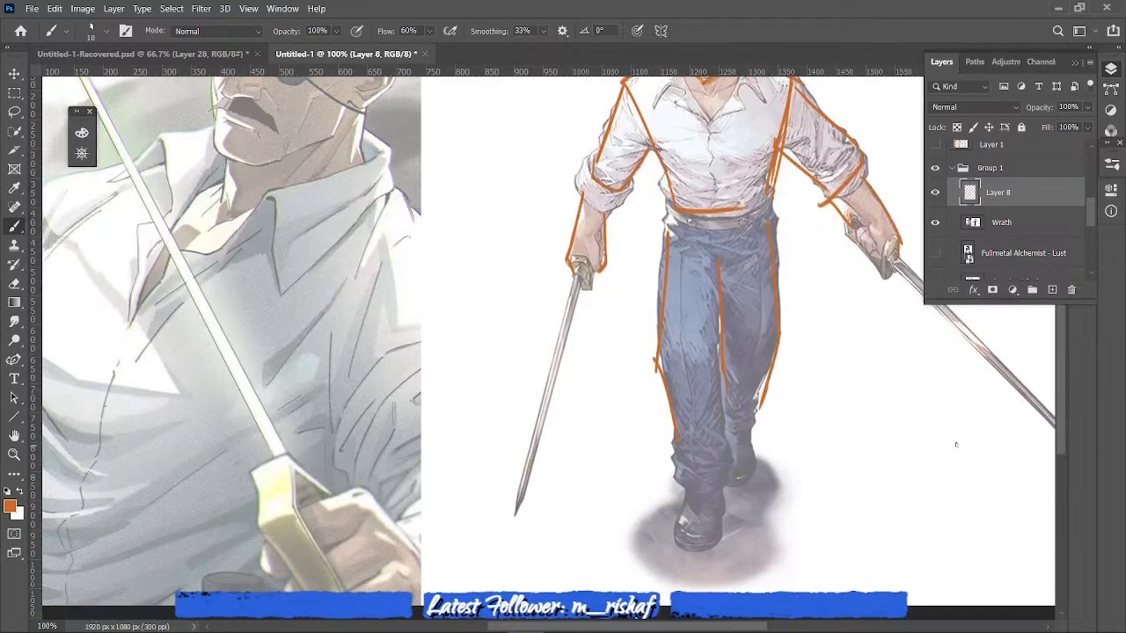
{"action": "mouse_move", "coordinate": [671, 453]}
{"action": "left_mouse_down"}
{"action": "mouse_move", "coordinate": [674, 482]}
{"action": "mouse_move", "coordinate": [705, 497]}
{"action": "left_mouse_up"}
{"action": "left_click_drag", "start_coordinate": [729, 454], "coordinate": [705, 497]}
{"action": "left_click_drag", "start_coordinate": [761, 389], "coordinate": [754, 454]}
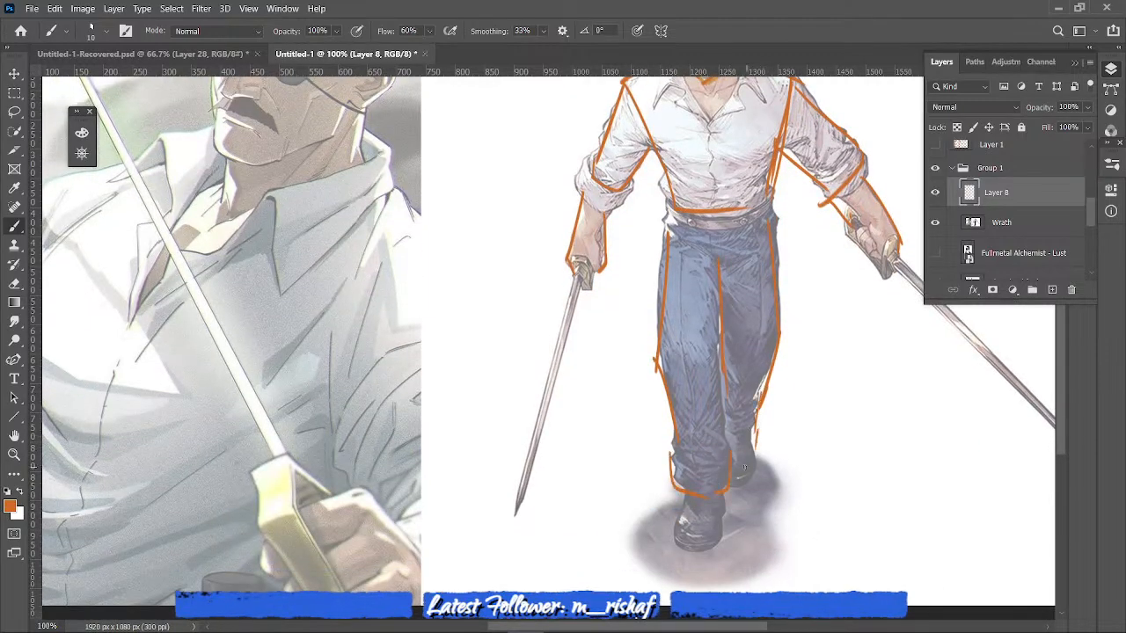
{"action": "left_click_drag", "start_coordinate": [687, 502], "coordinate": [679, 543]}
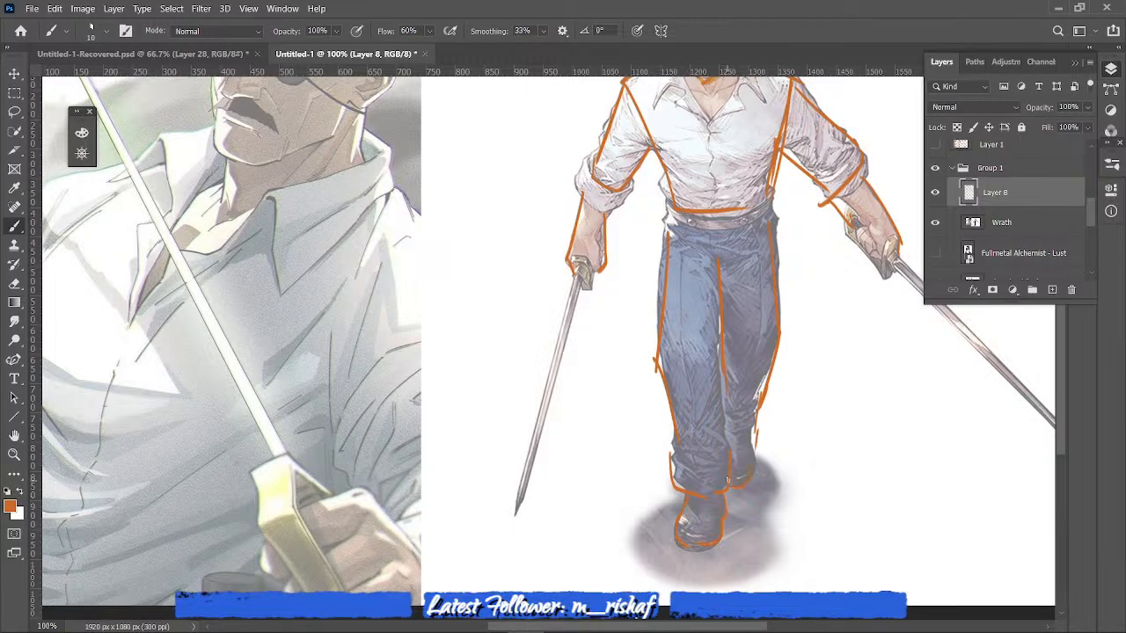
- Sketch a small slanted trapezoid with short hatch marks inside it beside the standing figure's head
{"action": "scroll", "coordinate": [1060, 394], "scroll_direction": "up", "scroll_amount": 5}
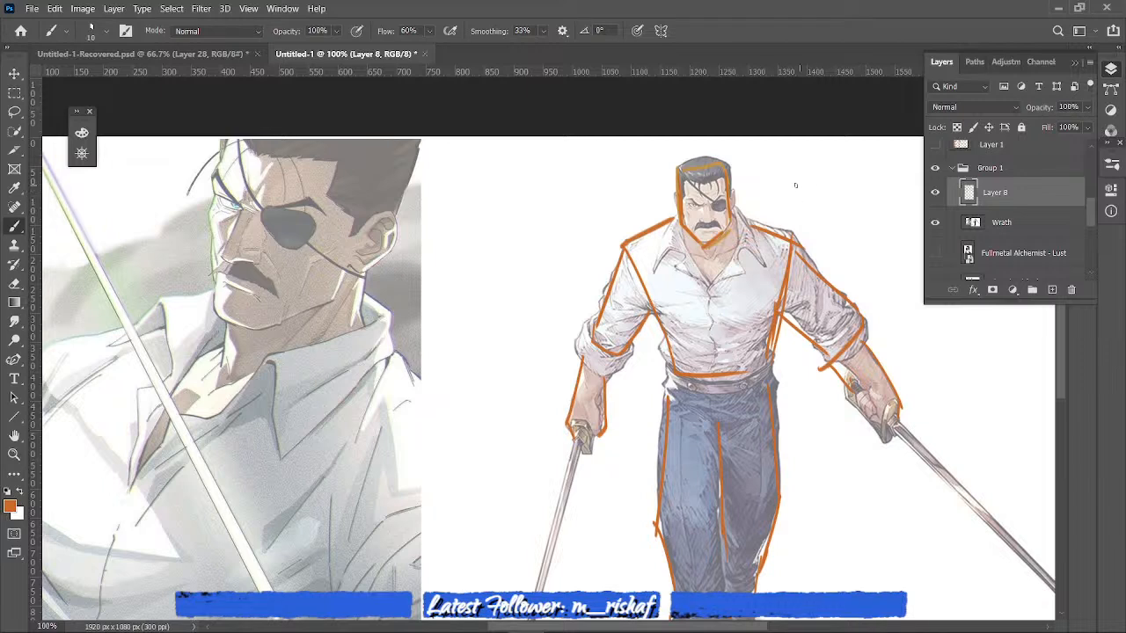
{"action": "mouse_move", "coordinate": [795, 185]}
{"action": "left_mouse_down"}
{"action": "mouse_move", "coordinate": [887, 182]}
{"action": "mouse_move", "coordinate": [780, 200]}
{"action": "mouse_move", "coordinate": [792, 190]}
{"action": "mouse_move", "coordinate": [778, 212]}
{"action": "mouse_move", "coordinate": [856, 186]}
{"action": "mouse_move", "coordinate": [774, 214]}
{"action": "mouse_move", "coordinate": [832, 190]}
{"action": "left_mouse_up"}
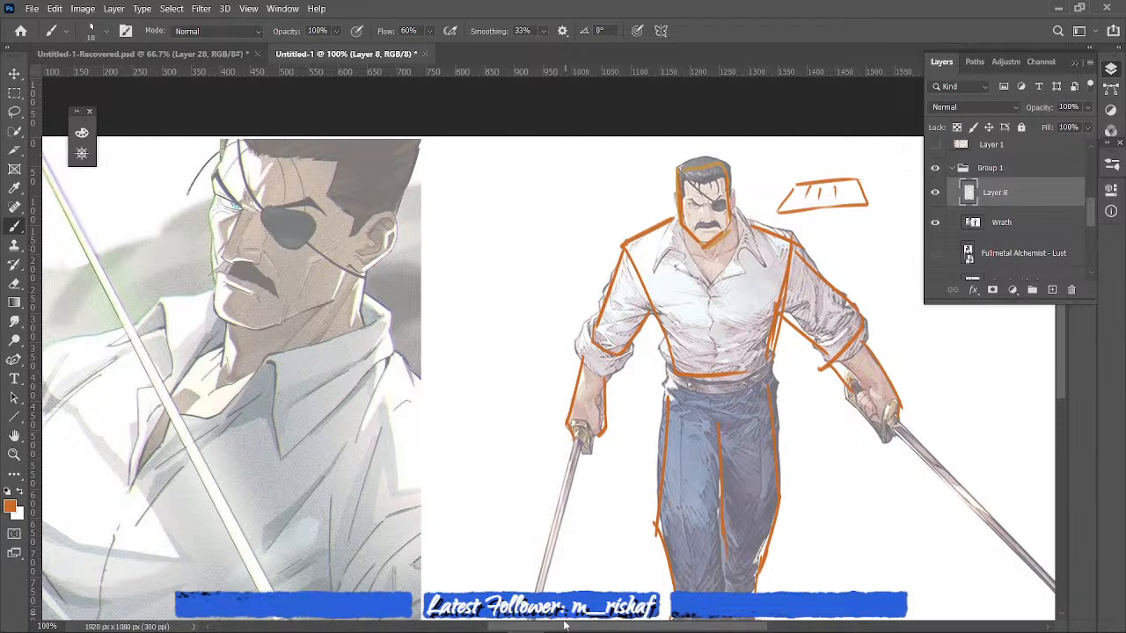
{"action": "left_click_drag", "start_coordinate": [564, 625], "coordinate": [520, 628]}
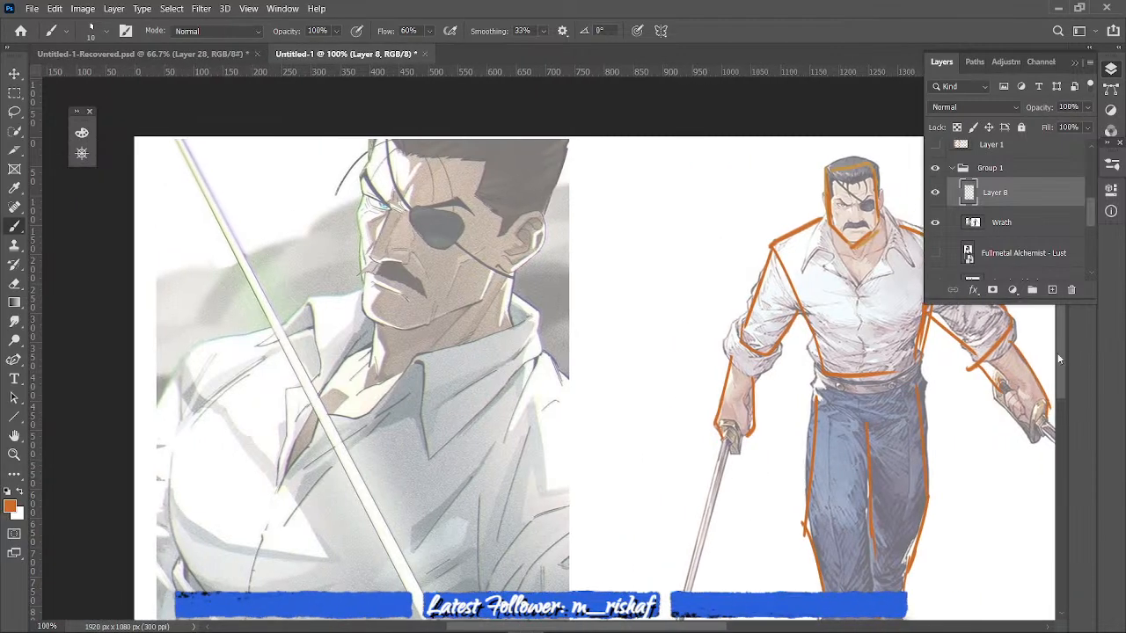
{"action": "scroll", "coordinate": [1059, 358], "scroll_direction": "down", "scroll_amount": 3}
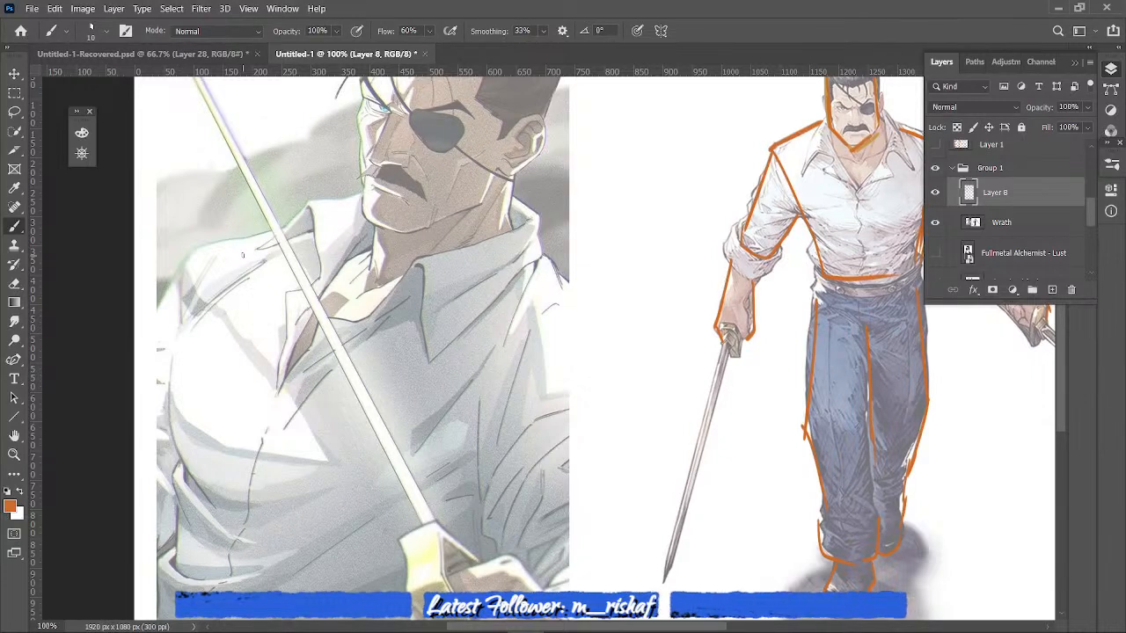
- Fill the standing figure's head outline with solid orange using an enlarged brush, extending strokes into the neck
{"action": "left_click_drag", "start_coordinate": [1063, 372], "coordinate": [1078, 336]}
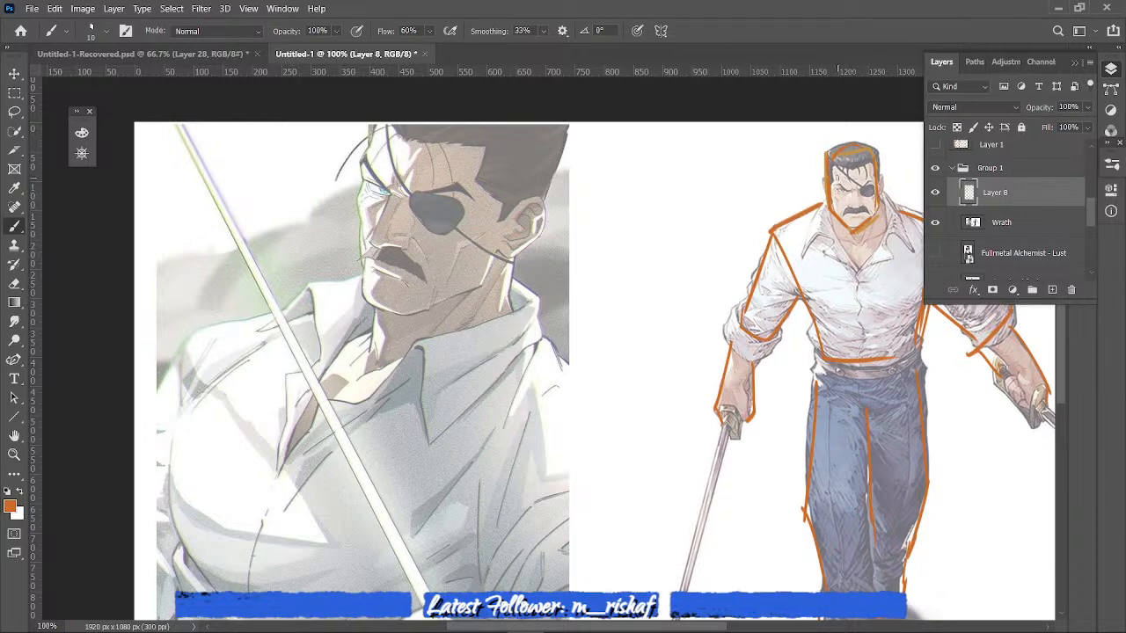
{"action": "left_click_drag", "start_coordinate": [840, 169], "coordinate": [843, 222]}
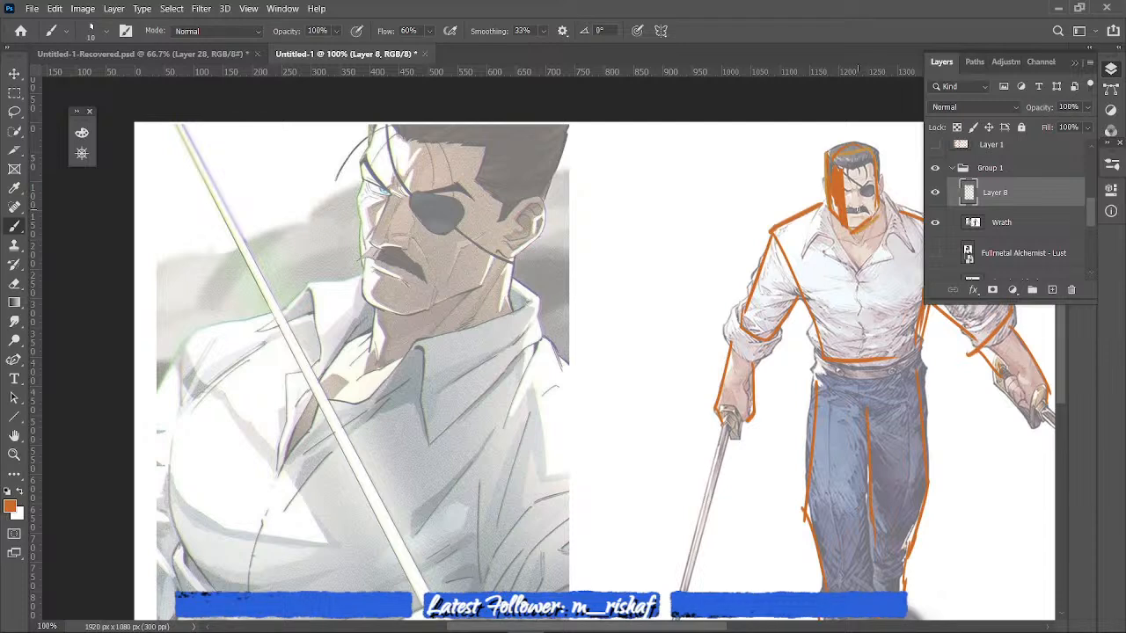
{"action": "key", "text": "bracketright"}
{"action": "key", "text": "bracketright"}
{"action": "key", "text": "bracketright"}
{"action": "key", "text": "bracketright"}
{"action": "left_click_drag", "start_coordinate": [853, 185], "coordinate": [853, 280]}
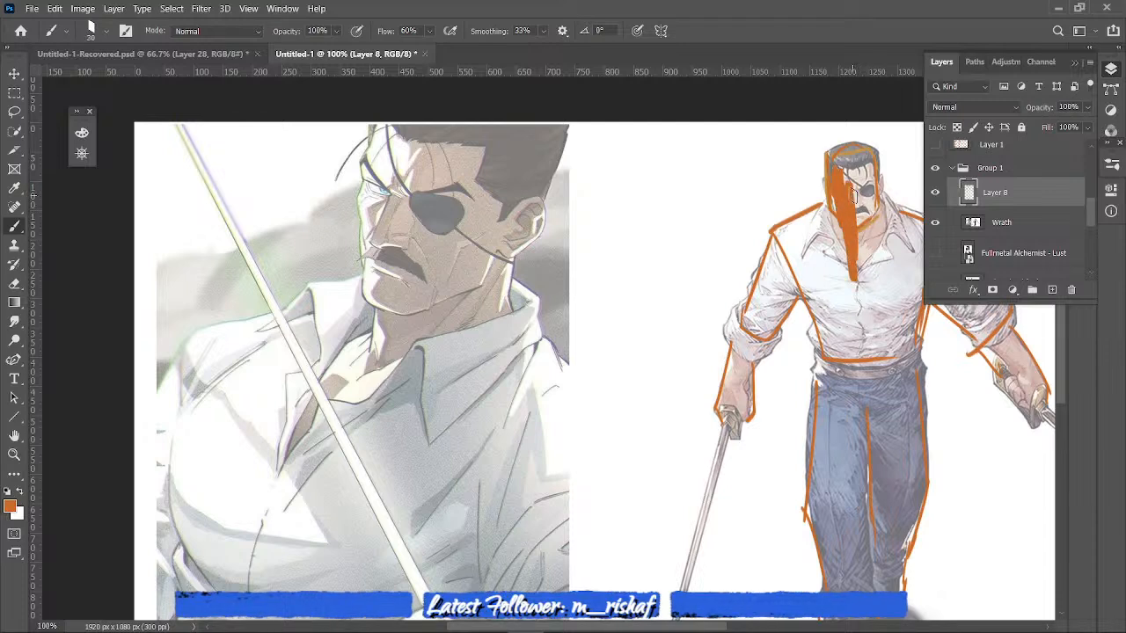
{"action": "mouse_move", "coordinate": [853, 195]}
{"action": "left_mouse_down"}
{"action": "mouse_move", "coordinate": [844, 157]}
{"action": "mouse_move", "coordinate": [859, 236]}
{"action": "mouse_move", "coordinate": [838, 255]}
{"action": "mouse_move", "coordinate": [852, 195]}
{"action": "left_mouse_up"}
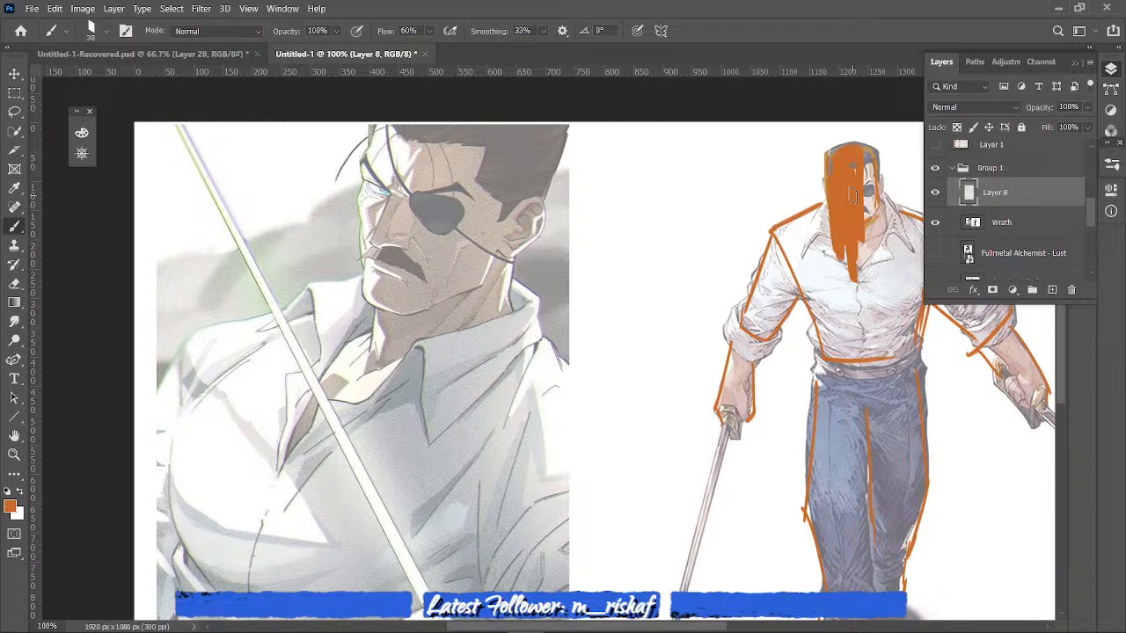
{"action": "mouse_move", "coordinate": [864, 149]}
{"action": "left_mouse_down"}
{"action": "mouse_move", "coordinate": [868, 220]}
{"action": "mouse_move", "coordinate": [851, 195]}
{"action": "mouse_move", "coordinate": [805, 242]}
{"action": "mouse_move", "coordinate": [800, 216]}
{"action": "mouse_move", "coordinate": [851, 195]}
{"action": "left_mouse_up"}
- Fill the arm on the image's left and the adjoining half of the torso with solid orange
{"action": "mouse_move", "coordinate": [791, 225]}
{"action": "left_mouse_down"}
{"action": "mouse_move", "coordinate": [755, 341]}
{"action": "mouse_move", "coordinate": [746, 318]}
{"action": "mouse_move", "coordinate": [730, 394]}
{"action": "mouse_move", "coordinate": [756, 343]}
{"action": "mouse_move", "coordinate": [743, 403]}
{"action": "mouse_move", "coordinate": [723, 401]}
{"action": "mouse_move", "coordinate": [741, 428]}
{"action": "left_mouse_up"}
{"action": "left_click_drag", "start_coordinate": [752, 368], "coordinate": [753, 396]}
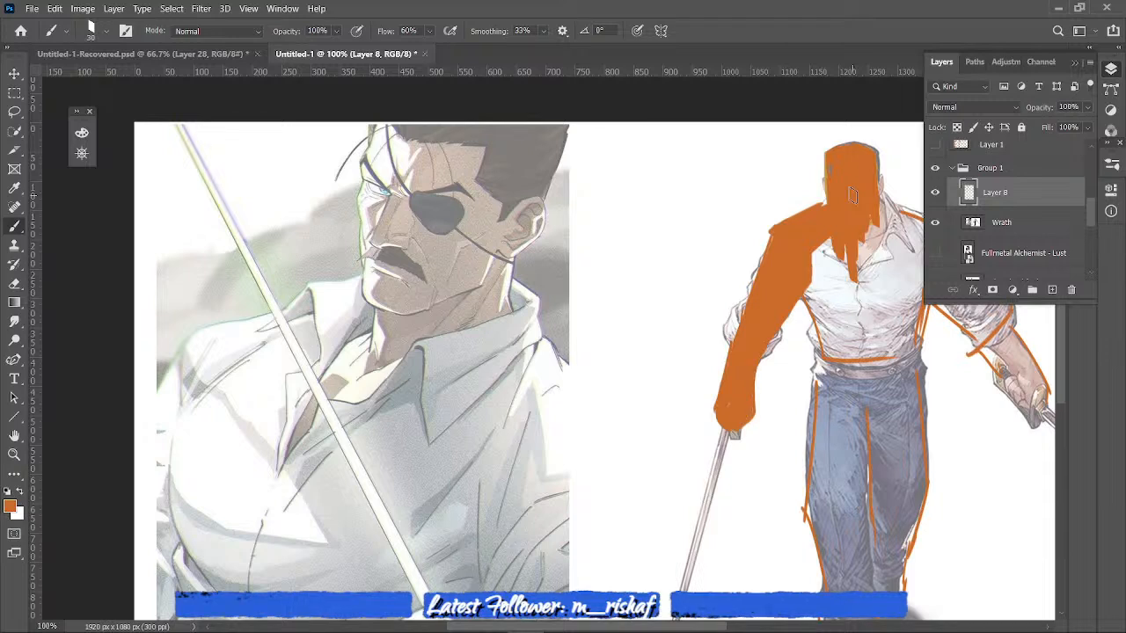
{"action": "mouse_move", "coordinate": [816, 246]}
{"action": "left_mouse_down"}
{"action": "mouse_move", "coordinate": [821, 331]}
{"action": "mouse_move", "coordinate": [809, 299]}
{"action": "mouse_move", "coordinate": [818, 257]}
{"action": "mouse_move", "coordinate": [831, 320]}
{"action": "mouse_move", "coordinate": [850, 339]}
{"action": "mouse_move", "coordinate": [872, 227]}
{"action": "mouse_move", "coordinate": [858, 364]}
{"action": "left_mouse_up"}
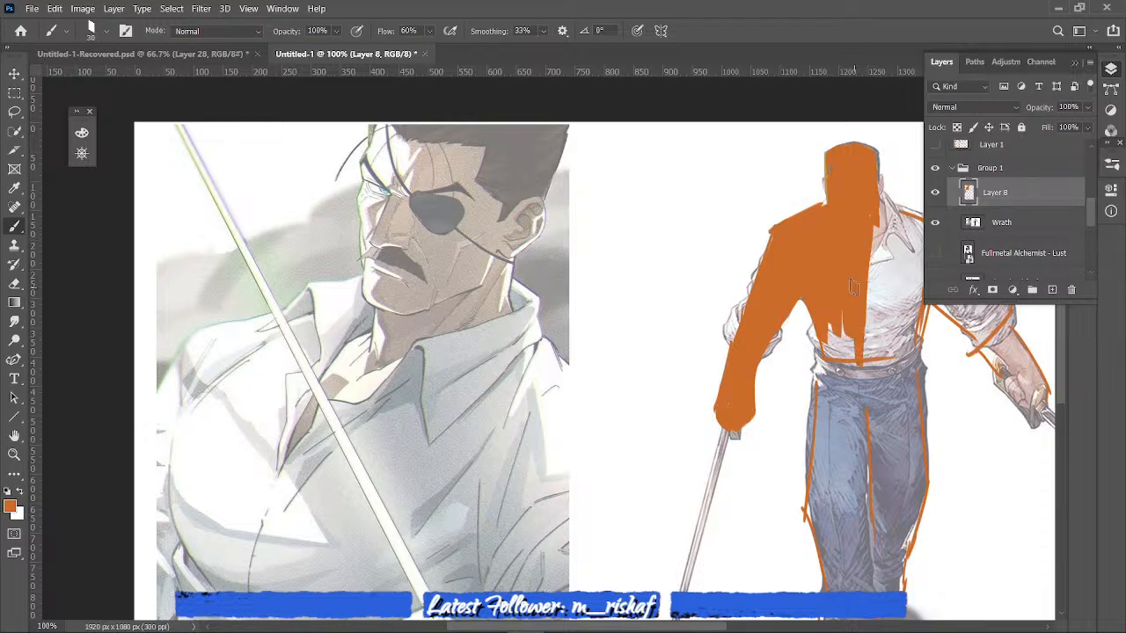
{"action": "mouse_move", "coordinate": [852, 288]}
{"action": "left_mouse_down"}
{"action": "mouse_move", "coordinate": [850, 373]}
{"action": "mouse_move", "coordinate": [843, 312]}
{"action": "mouse_move", "coordinate": [830, 379]}
{"action": "left_mouse_up"}
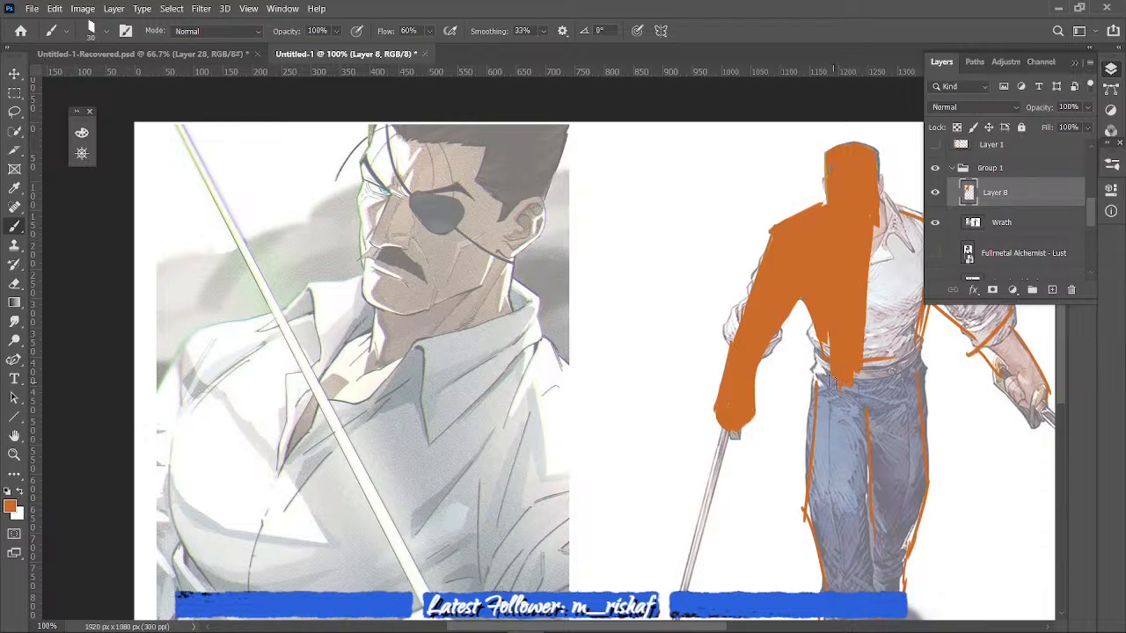
- Enlarge the brush further and fill the waist and front leg with solid orange down to the trouser cuff
{"action": "key", "text": "ctrl+minus"}
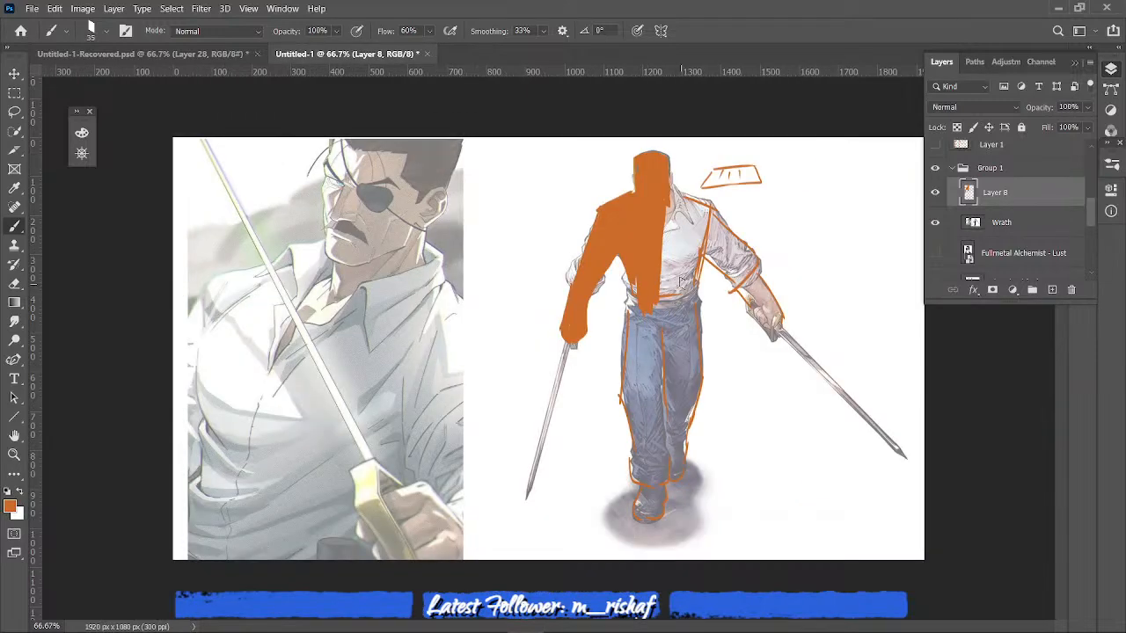
{"action": "key", "text": "bracketright"}
{"action": "key", "text": "bracketright"}
{"action": "key", "text": "bracketright"}
{"action": "mouse_move", "coordinate": [666, 236]}
{"action": "left_mouse_down"}
{"action": "mouse_move", "coordinate": [649, 378]}
{"action": "mouse_move", "coordinate": [633, 352]}
{"action": "mouse_move", "coordinate": [640, 455]}
{"action": "left_mouse_up"}
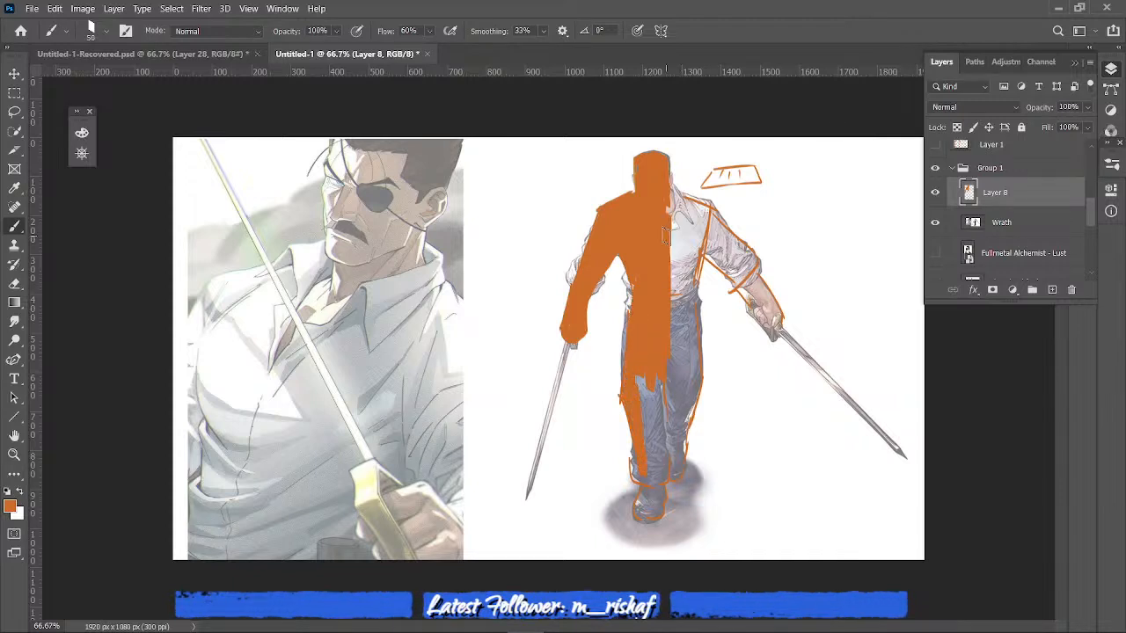
{"action": "left_click_drag", "start_coordinate": [649, 385], "coordinate": [654, 452]}
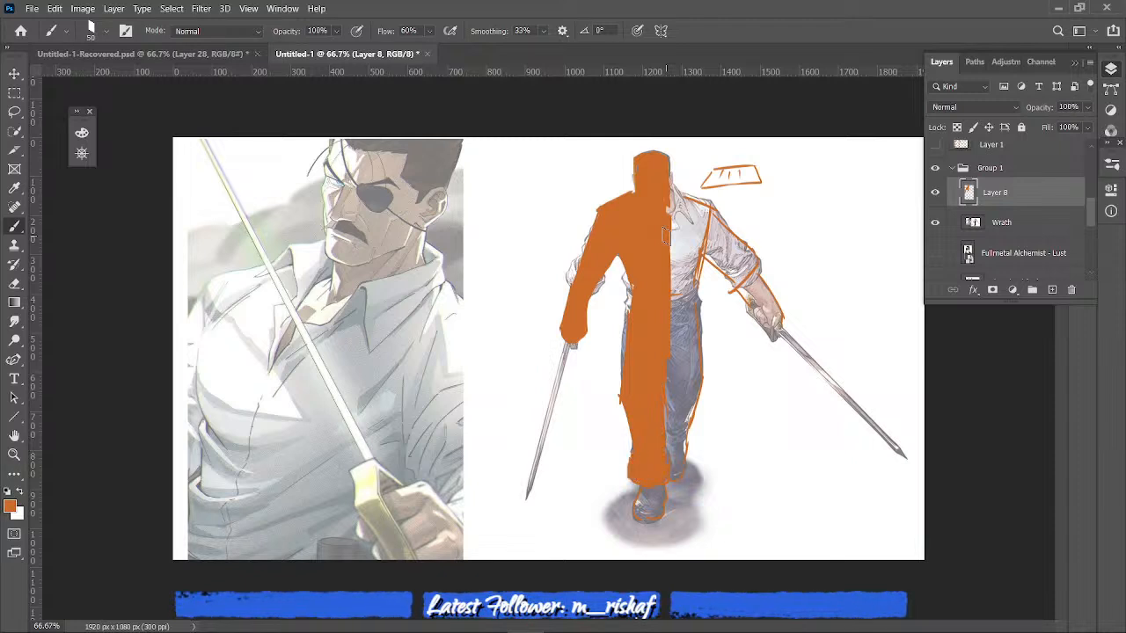
- Fill the other shoulder and the arm on the image's right with solid orange down to the sword hand
{"action": "mouse_move", "coordinate": [665, 236]}
{"action": "left_mouse_down"}
{"action": "mouse_move", "coordinate": [675, 312]}
{"action": "mouse_move", "coordinate": [672, 200]}
{"action": "mouse_move", "coordinate": [703, 218]}
{"action": "mouse_move", "coordinate": [735, 274]}
{"action": "left_mouse_up"}
{"action": "mouse_move", "coordinate": [719, 219]}
{"action": "left_mouse_down"}
{"action": "mouse_move", "coordinate": [731, 256]}
{"action": "mouse_move", "coordinate": [753, 269]}
{"action": "mouse_move", "coordinate": [702, 264]}
{"action": "mouse_move", "coordinate": [749, 303]}
{"action": "mouse_move", "coordinate": [769, 304]}
{"action": "mouse_move", "coordinate": [754, 321]}
{"action": "mouse_move", "coordinate": [774, 333]}
{"action": "left_mouse_up"}
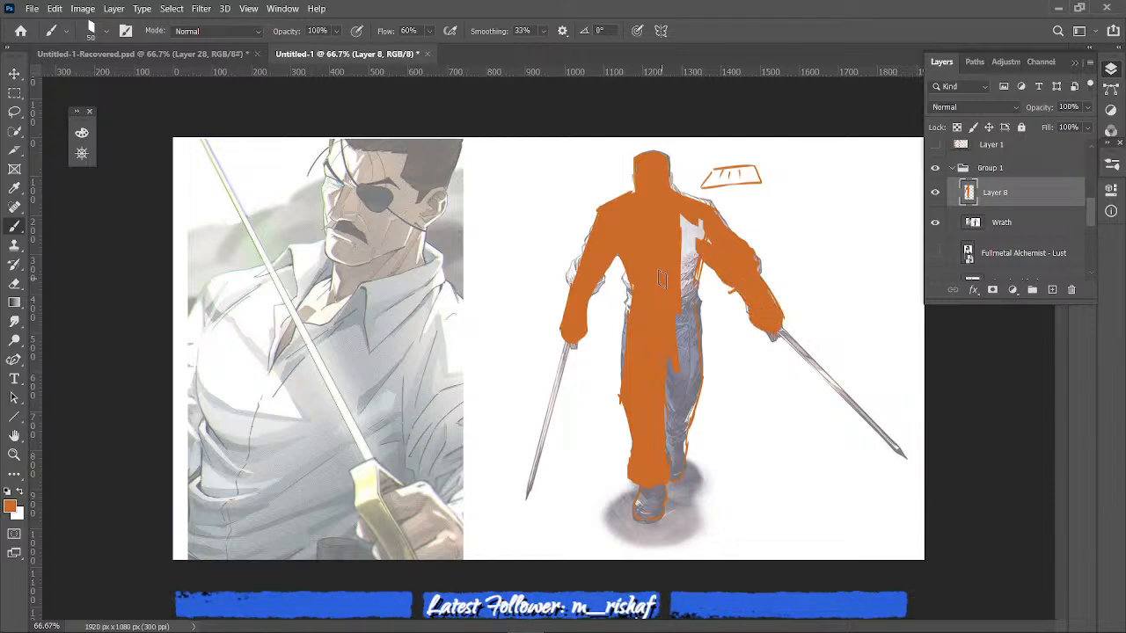
{"action": "mouse_move", "coordinate": [696, 234]}
{"action": "left_mouse_down"}
{"action": "mouse_move", "coordinate": [694, 251]}
{"action": "mouse_move", "coordinate": [686, 242]}
{"action": "mouse_move", "coordinate": [690, 304]}
{"action": "left_mouse_up"}
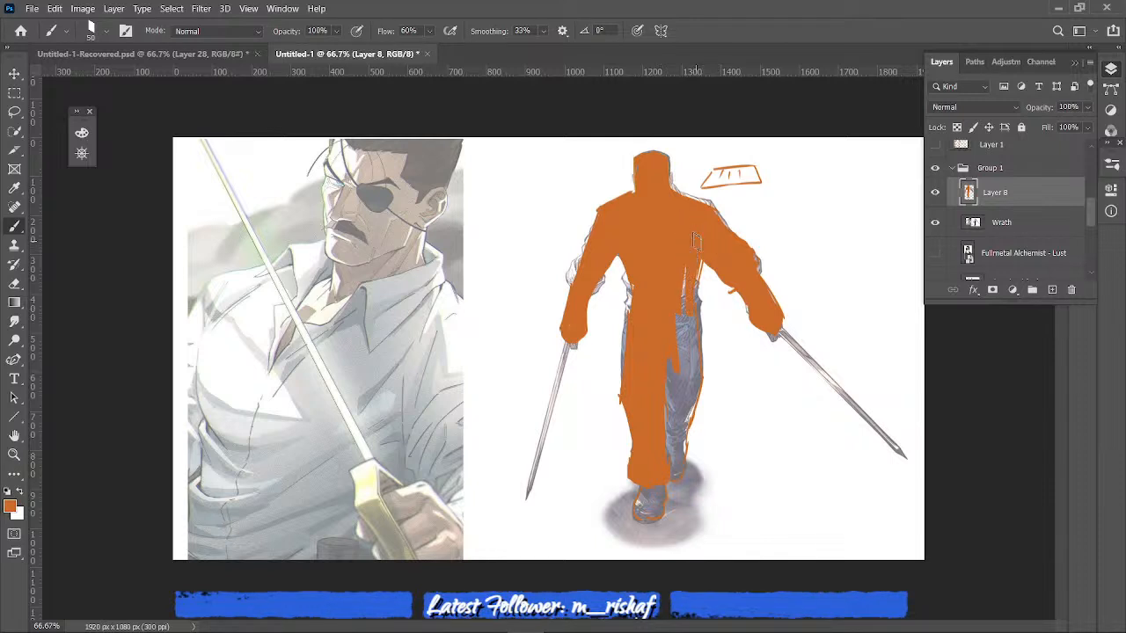
{"action": "left_click_drag", "start_coordinate": [698, 259], "coordinate": [686, 366]}
{"action": "left_click_drag", "start_coordinate": [685, 269], "coordinate": [679, 359]}
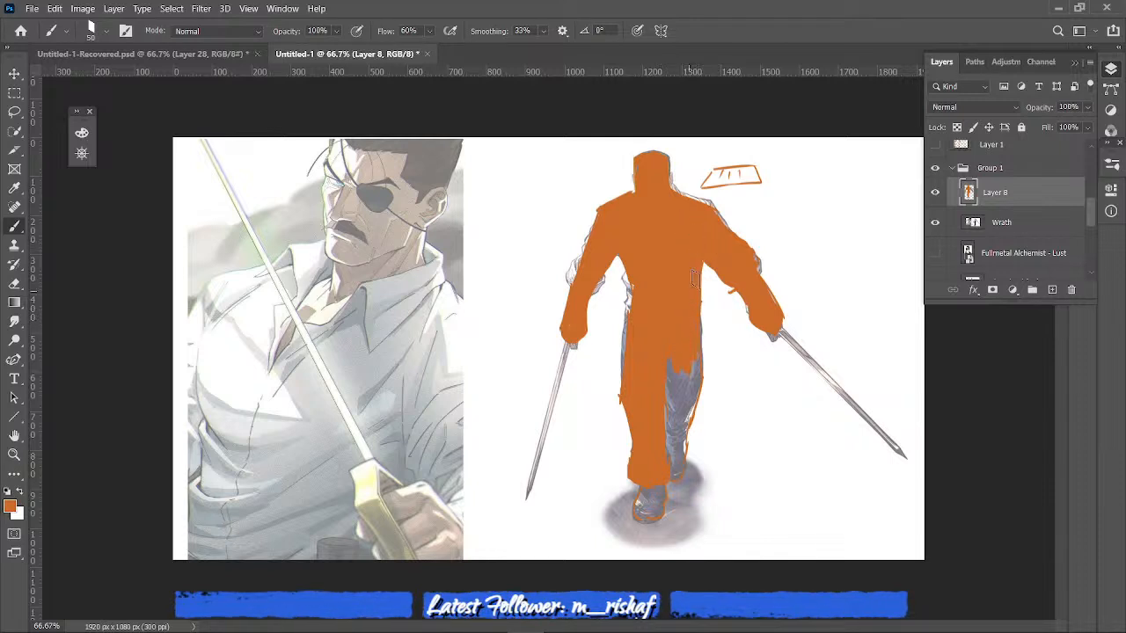
{"action": "key", "text": "ctrl+z"}
{"action": "key", "text": "ctrl+z"}
{"action": "key", "text": "ctrl+z"}
{"action": "key", "text": "ctrl+z"}
{"action": "key", "text": "ctrl+z"}
{"action": "key", "text": "ctrl+z"}
- Fill the remaining chest gap, rear leg and front boot with orange to complete the figure's silhouette
{"action": "left_click_drag", "start_coordinate": [698, 248], "coordinate": [685, 301]}
{"action": "left_click_drag", "start_coordinate": [684, 218], "coordinate": [684, 274]}
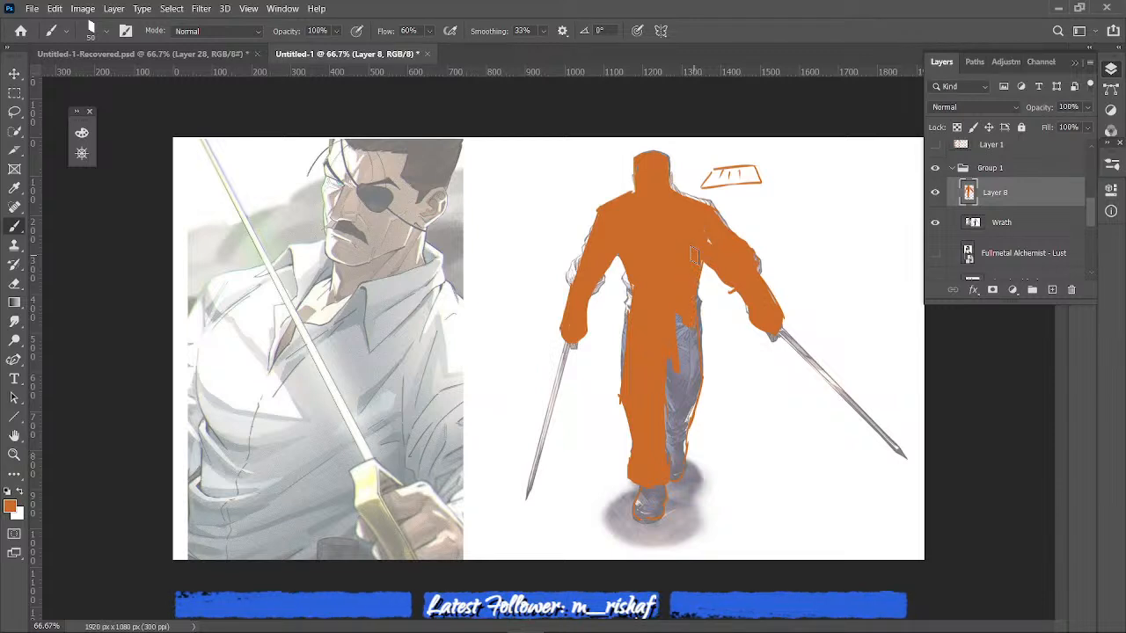
{"action": "left_click_drag", "start_coordinate": [684, 295], "coordinate": [683, 346]}
{"action": "mouse_move", "coordinate": [682, 303]}
{"action": "left_mouse_down"}
{"action": "mouse_move", "coordinate": [674, 380]}
{"action": "mouse_move", "coordinate": [689, 376]}
{"action": "left_mouse_up"}
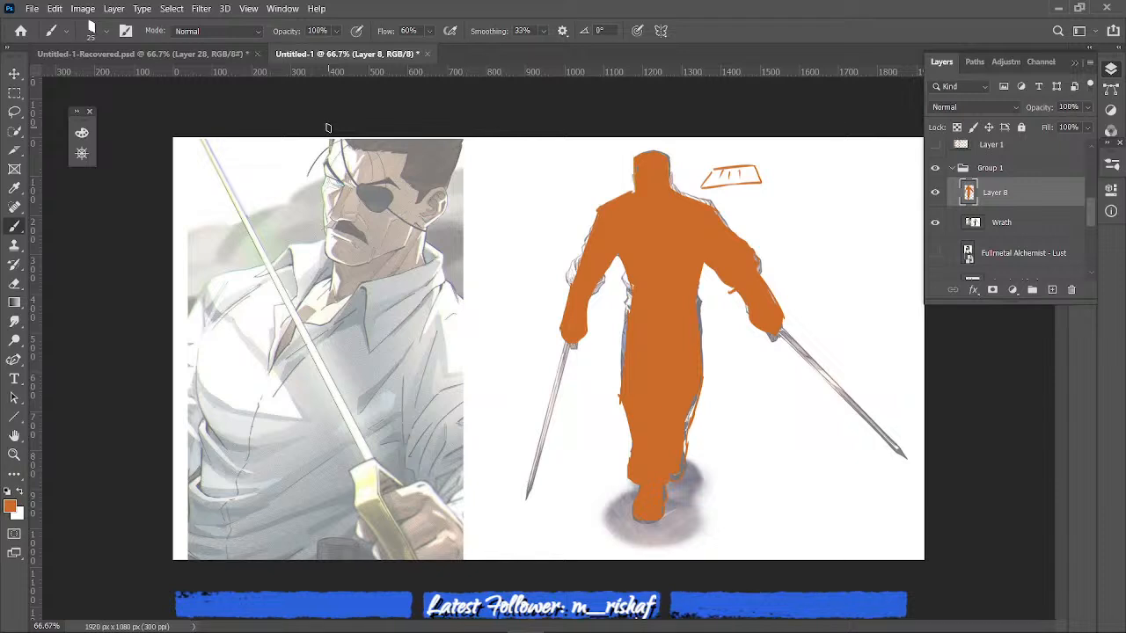
{"action": "mouse_move", "coordinate": [330, 139]}
{"action": "left_mouse_down"}
{"action": "mouse_move", "coordinate": [308, 248]}
{"action": "mouse_move", "coordinate": [383, 281]}
{"action": "mouse_move", "coordinate": [444, 153]}
{"action": "left_mouse_up"}
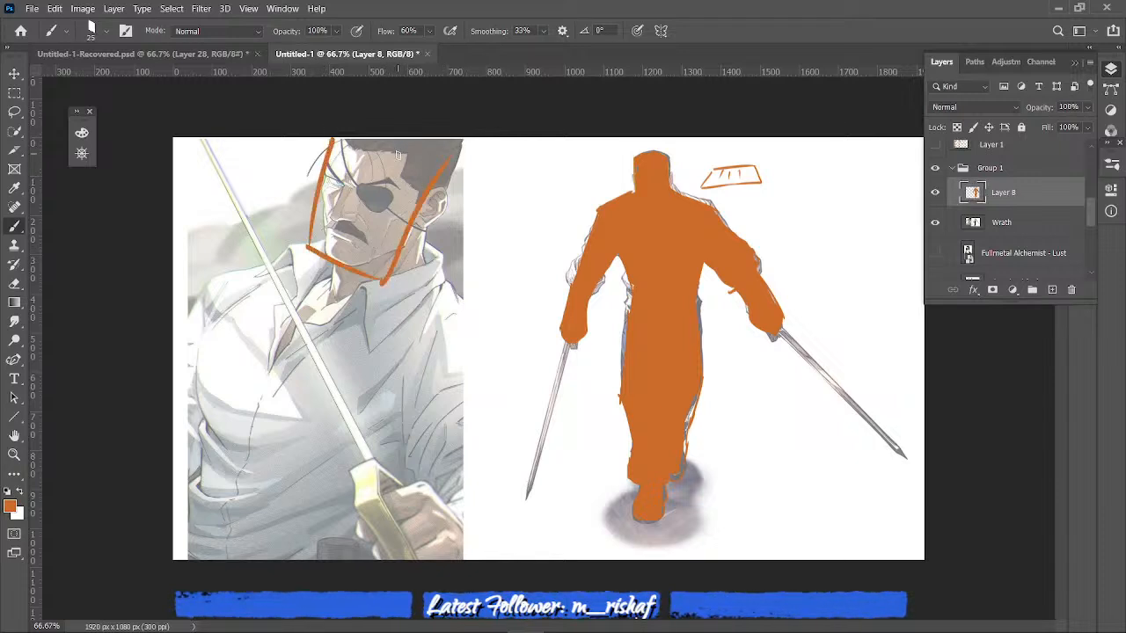
{"action": "left_click_drag", "start_coordinate": [384, 281], "coordinate": [464, 143]}
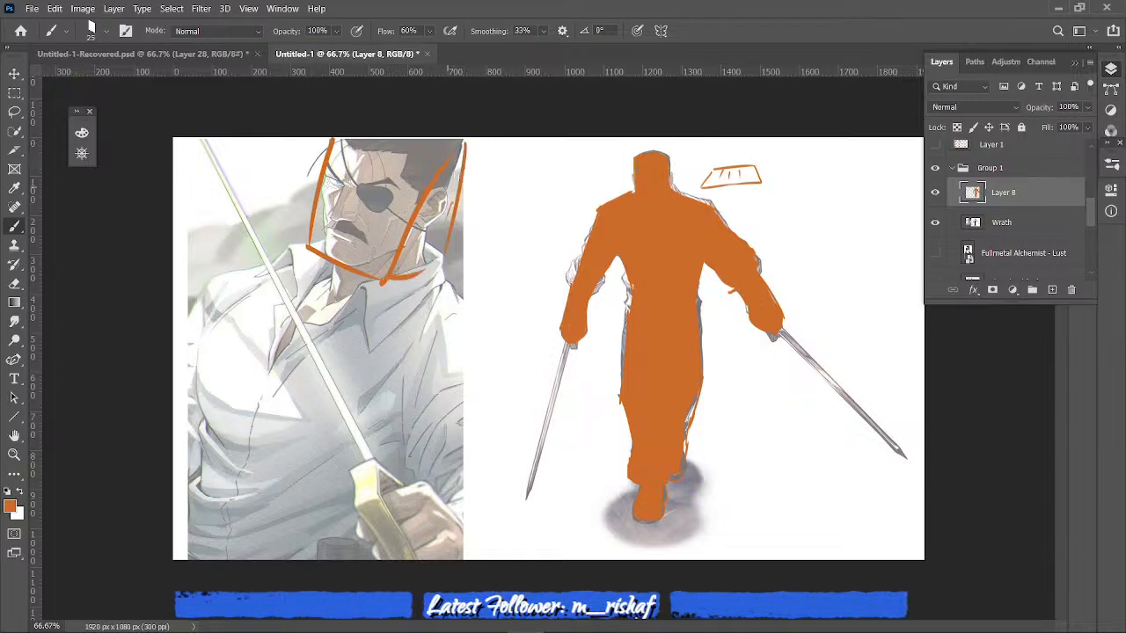
{"action": "key", "text": "ctrl+z"}
{"action": "key", "text": "ctrl+z"}
{"action": "key", "text": "ctrl+z"}
{"action": "key", "text": "ctrl+z"}
{"action": "key", "text": "ctrl+z"}
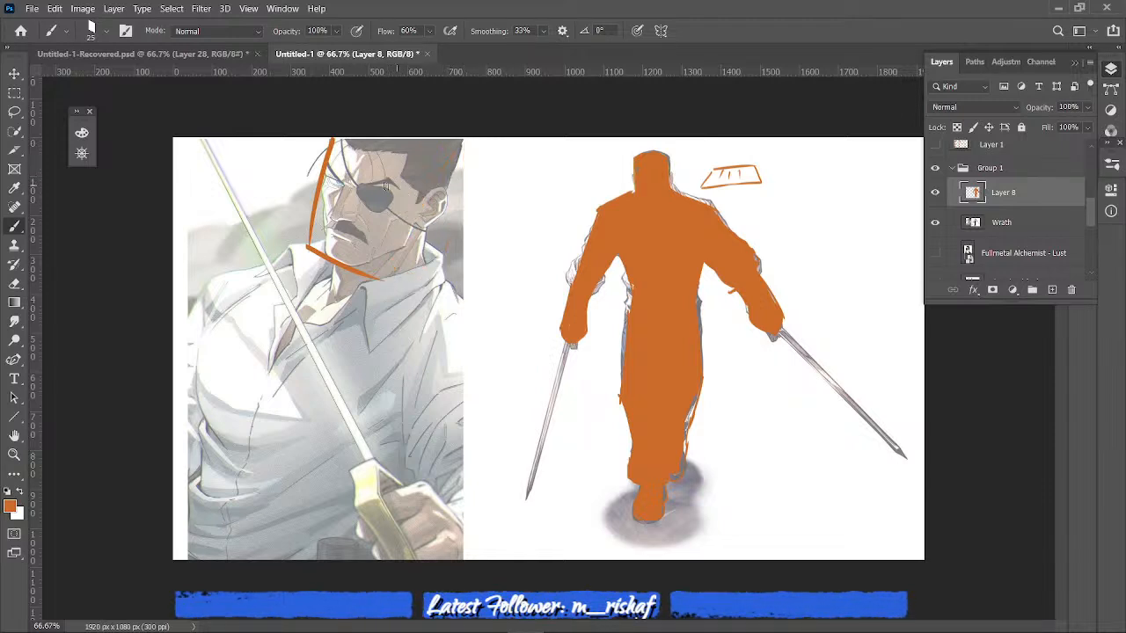
- Outline the close-up portrait's head and jaw as an angular block, adding brow and face-plane guides and neck lines
{"action": "mouse_move", "coordinate": [327, 142]}
{"action": "left_mouse_down"}
{"action": "mouse_move", "coordinate": [314, 193]}
{"action": "mouse_move", "coordinate": [321, 253]}
{"action": "mouse_move", "coordinate": [375, 266]}
{"action": "mouse_move", "coordinate": [358, 264]}
{"action": "mouse_move", "coordinate": [410, 247]}
{"action": "mouse_move", "coordinate": [456, 150]}
{"action": "left_mouse_up"}
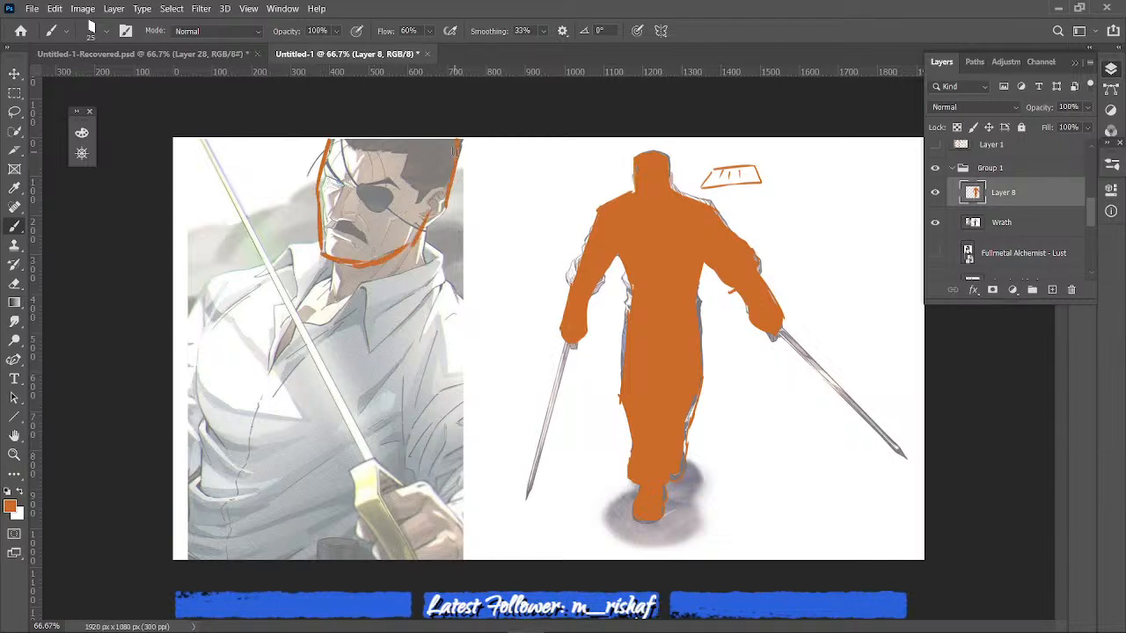
{"action": "mouse_move", "coordinate": [325, 181]}
{"action": "left_mouse_down"}
{"action": "mouse_move", "coordinate": [439, 203]}
{"action": "mouse_move", "coordinate": [449, 148]}
{"action": "mouse_move", "coordinate": [427, 189]}
{"action": "mouse_move", "coordinate": [351, 211]}
{"action": "mouse_move", "coordinate": [406, 213]}
{"action": "left_mouse_up"}
{"action": "left_click_drag", "start_coordinate": [406, 158], "coordinate": [389, 244]}
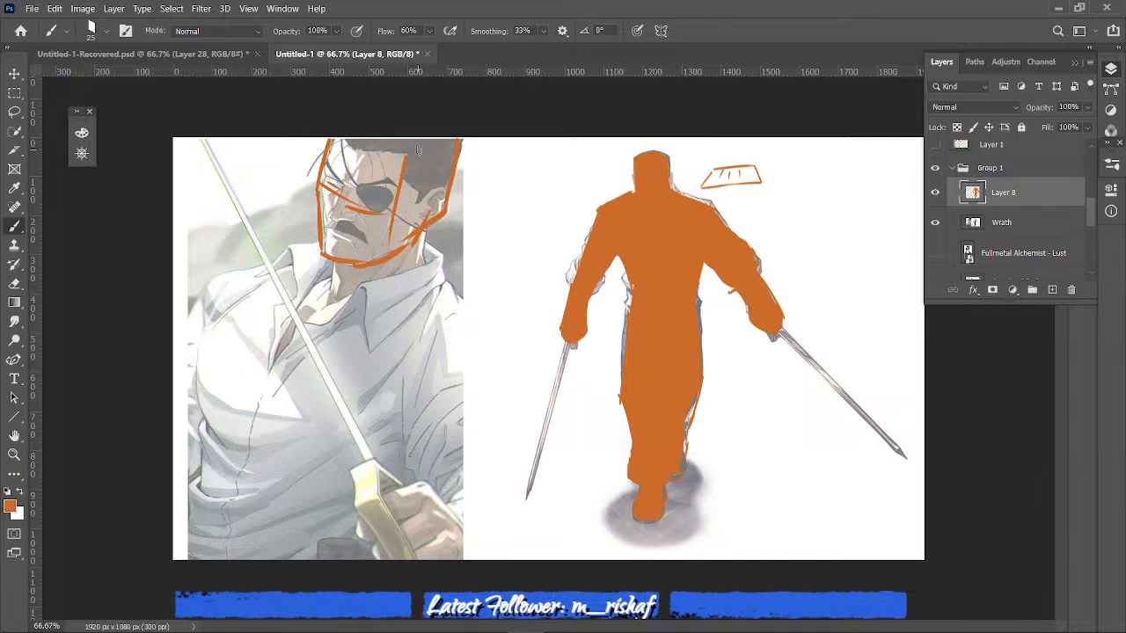
{"action": "left_click_drag", "start_coordinate": [355, 151], "coordinate": [342, 238]}
{"action": "mouse_move", "coordinate": [418, 234]}
{"action": "left_mouse_down"}
{"action": "mouse_move", "coordinate": [371, 259]}
{"action": "mouse_move", "coordinate": [322, 257]}
{"action": "mouse_move", "coordinate": [366, 265]}
{"action": "mouse_move", "coordinate": [327, 259]}
{"action": "mouse_move", "coordinate": [424, 270]}
{"action": "left_mouse_up"}
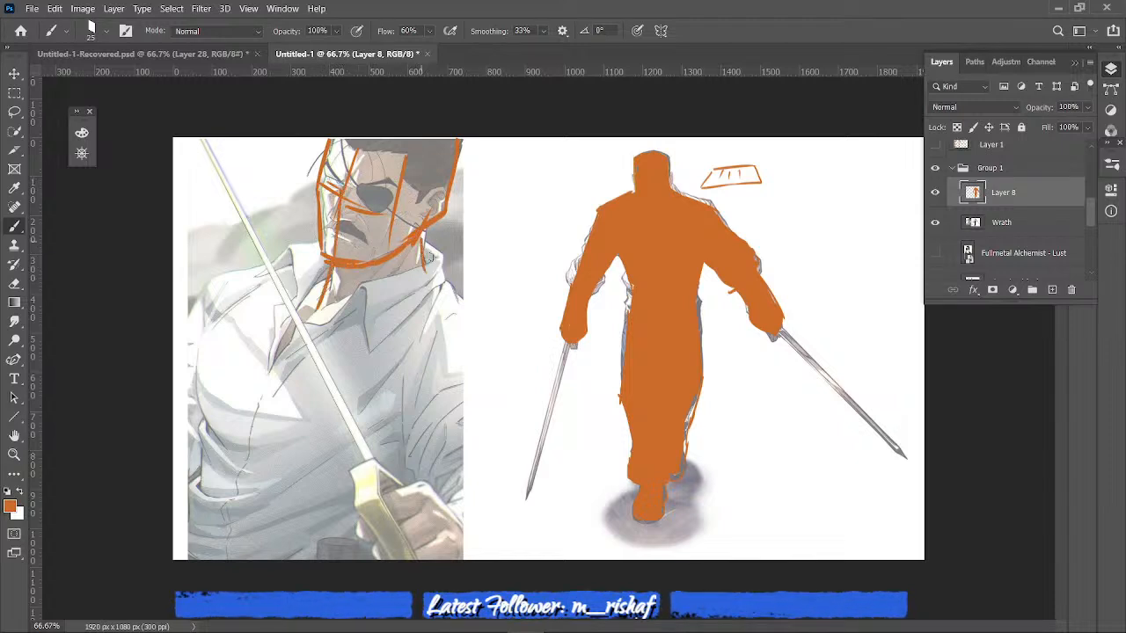
- Block in the portrait's shoulders with a slanting line across the chest, sloping upper edges and a boxy far shoulder end
{"action": "left_click_drag", "start_coordinate": [193, 285], "coordinate": [453, 345]}
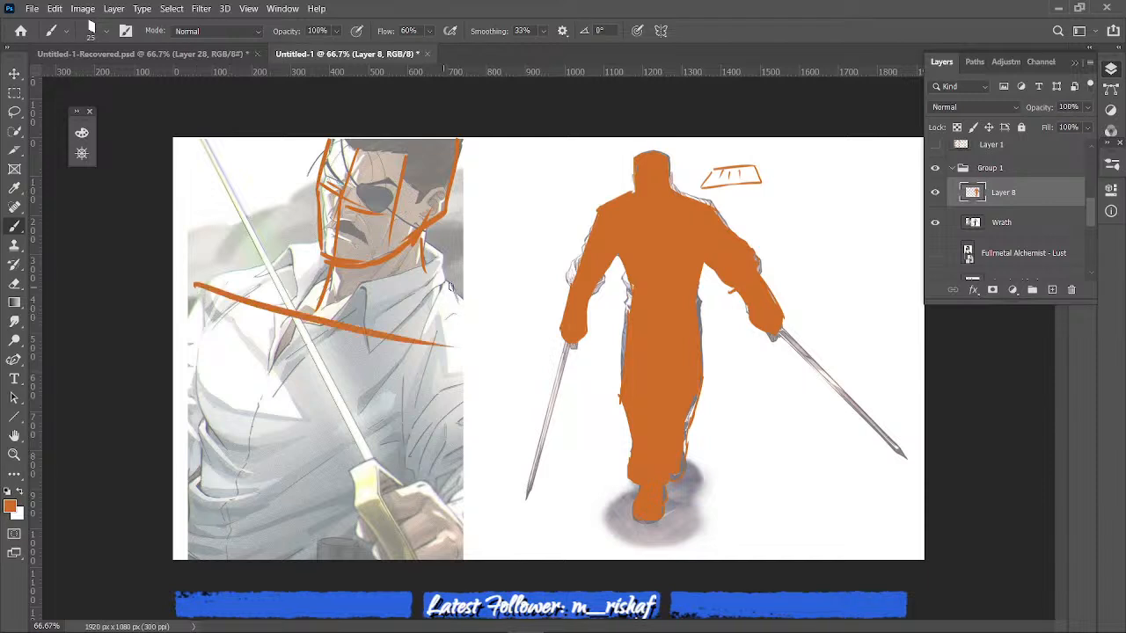
{"action": "mouse_move", "coordinate": [466, 303]}
{"action": "left_mouse_down"}
{"action": "mouse_move", "coordinate": [437, 280]}
{"action": "mouse_move", "coordinate": [466, 356]}
{"action": "left_mouse_up"}
{"action": "left_click_drag", "start_coordinate": [195, 279], "coordinate": [262, 271]}
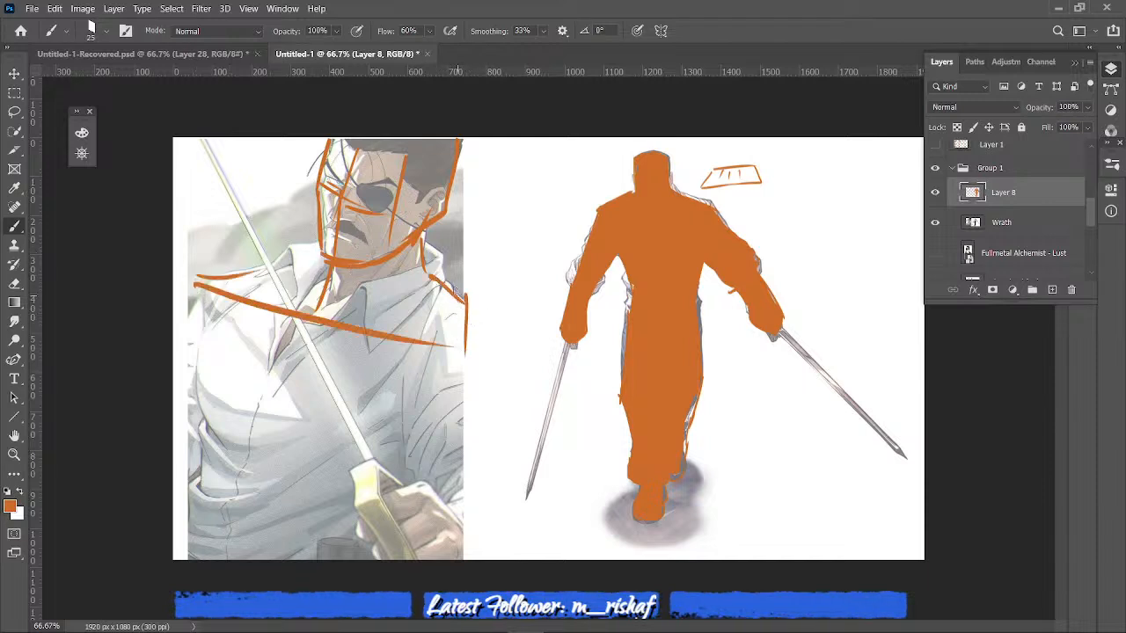
{"action": "mouse_move", "coordinate": [451, 285]}
{"action": "left_mouse_down"}
{"action": "mouse_move", "coordinate": [480, 309]}
{"action": "mouse_move", "coordinate": [494, 355]}
{"action": "mouse_move", "coordinate": [433, 338]}
{"action": "left_mouse_up"}
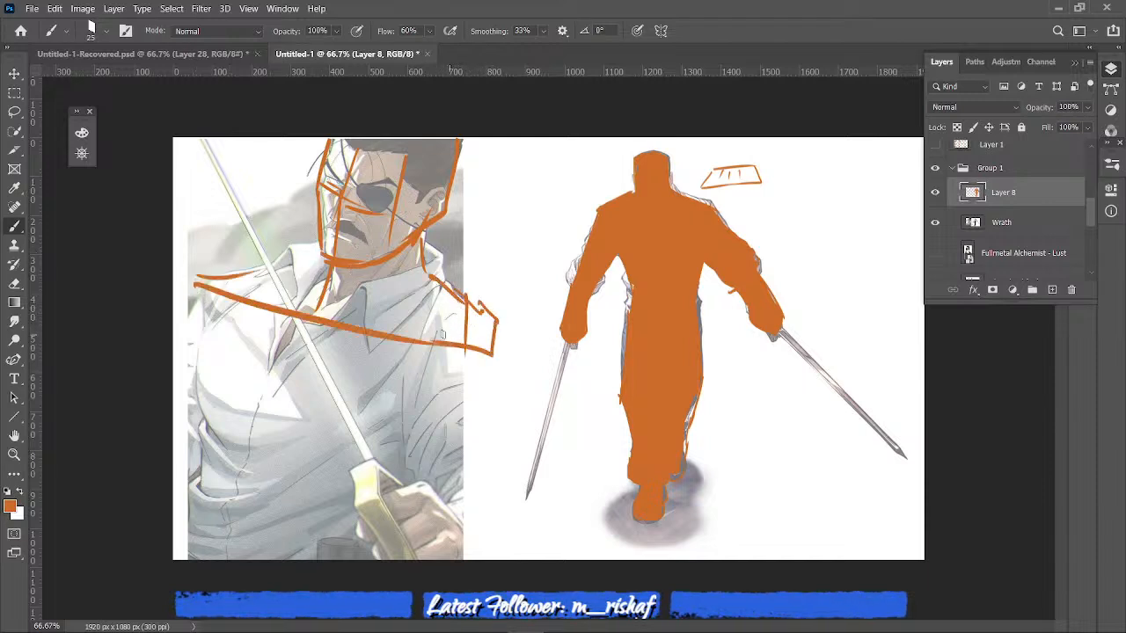
- Extend the boxy far shoulder end and draw two near-vertical edge lines for the portrait's arm on the image's left
{"action": "mouse_move", "coordinate": [501, 325]}
{"action": "left_mouse_down"}
{"action": "mouse_move", "coordinate": [459, 389]}
{"action": "mouse_move", "coordinate": [497, 345]}
{"action": "left_mouse_up"}
{"action": "left_click_drag", "start_coordinate": [472, 382], "coordinate": [496, 343]}
{"action": "left_click_drag", "start_coordinate": [190, 295], "coordinate": [193, 494]}
{"action": "left_click_drag", "start_coordinate": [204, 324], "coordinate": [198, 485]}
- Block in the portrait's other arm as a box, with the forearm angling back to the sword hand, and extend the opposite shoulder line
{"action": "left_click_drag", "start_coordinate": [395, 383], "coordinate": [410, 462]}
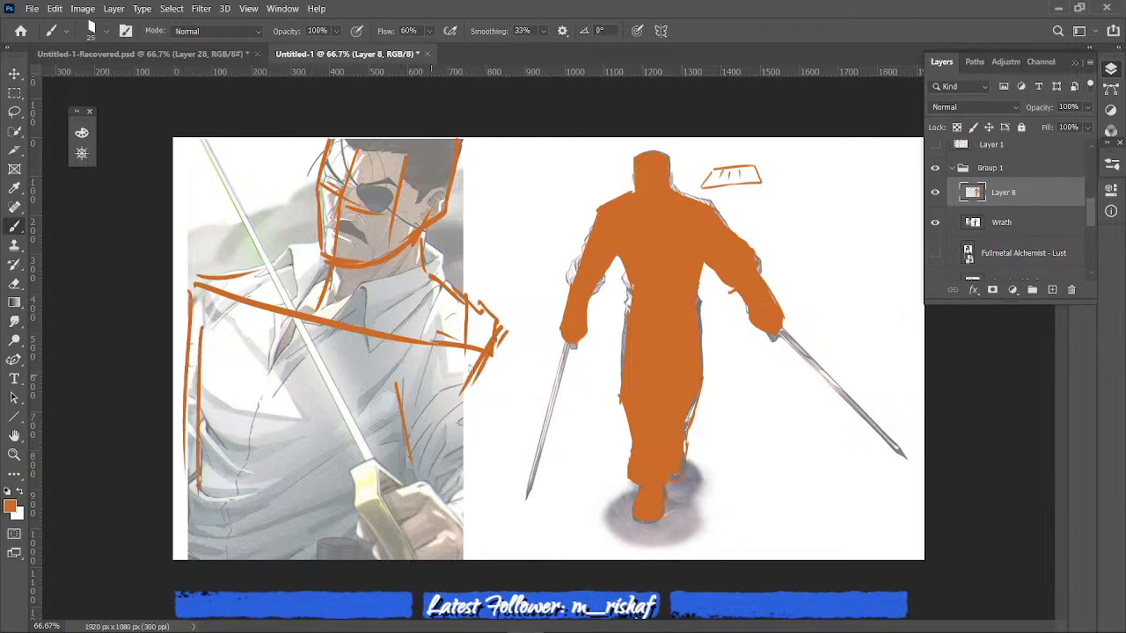
{"action": "mouse_move", "coordinate": [416, 383]}
{"action": "left_mouse_down"}
{"action": "mouse_move", "coordinate": [497, 362]}
{"action": "mouse_move", "coordinate": [505, 415]}
{"action": "left_mouse_up"}
{"action": "left_click_drag", "start_coordinate": [497, 365], "coordinate": [510, 466]}
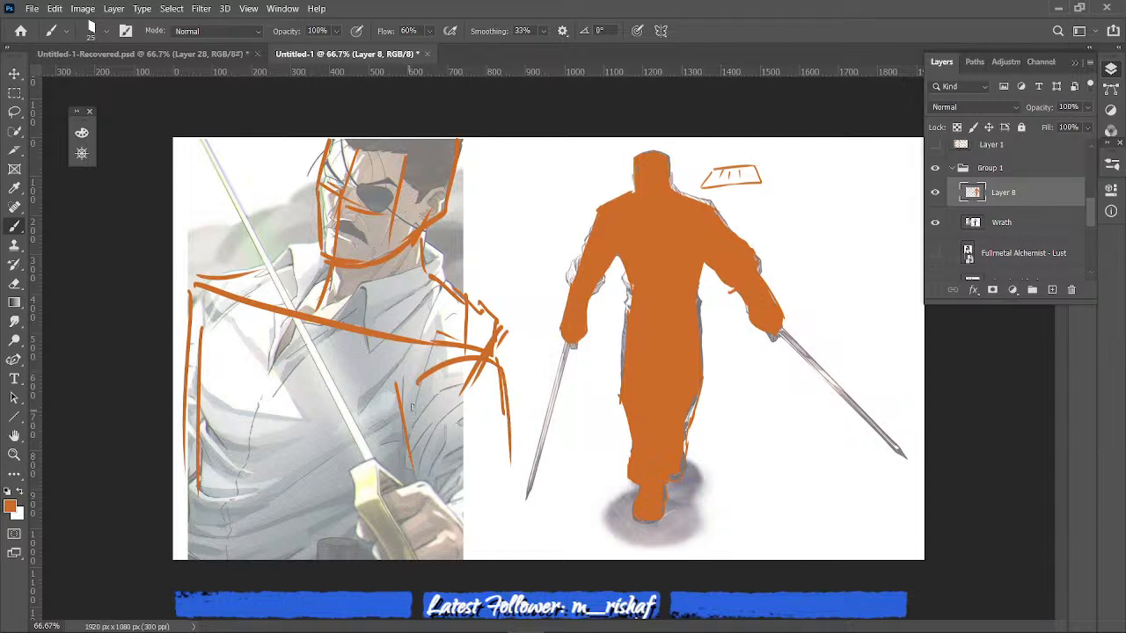
{"action": "mouse_move", "coordinate": [411, 403]}
{"action": "left_mouse_down"}
{"action": "mouse_move", "coordinate": [408, 466]}
{"action": "mouse_move", "coordinate": [398, 385]}
{"action": "mouse_move", "coordinate": [480, 368]}
{"action": "left_mouse_up"}
{"action": "mouse_move", "coordinate": [508, 455]}
{"action": "left_mouse_down"}
{"action": "mouse_move", "coordinate": [513, 494]}
{"action": "mouse_move", "coordinate": [464, 491]}
{"action": "left_mouse_up"}
{"action": "mouse_move", "coordinate": [506, 499]}
{"action": "left_mouse_down"}
{"action": "mouse_move", "coordinate": [505, 532]}
{"action": "mouse_move", "coordinate": [464, 540]}
{"action": "mouse_move", "coordinate": [384, 493]}
{"action": "mouse_move", "coordinate": [359, 525]}
{"action": "left_mouse_up"}
{"action": "left_click_drag", "start_coordinate": [199, 293], "coordinate": [174, 305]}
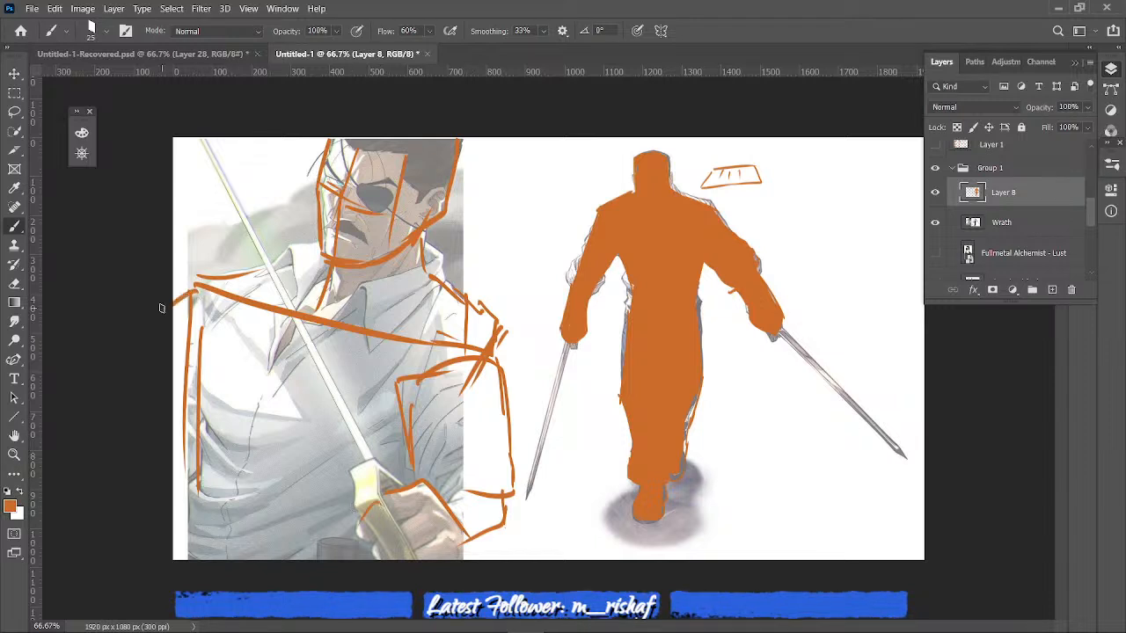
- Add a long slanting centre line down the portrait's shirt, plus a shoulder stroke and short chest marks
{"action": "left_click_drag", "start_coordinate": [299, 328], "coordinate": [233, 501]}
{"action": "left_click_drag", "start_coordinate": [230, 276], "coordinate": [312, 245]}
{"action": "left_click_drag", "start_coordinate": [296, 408], "coordinate": [288, 398]}
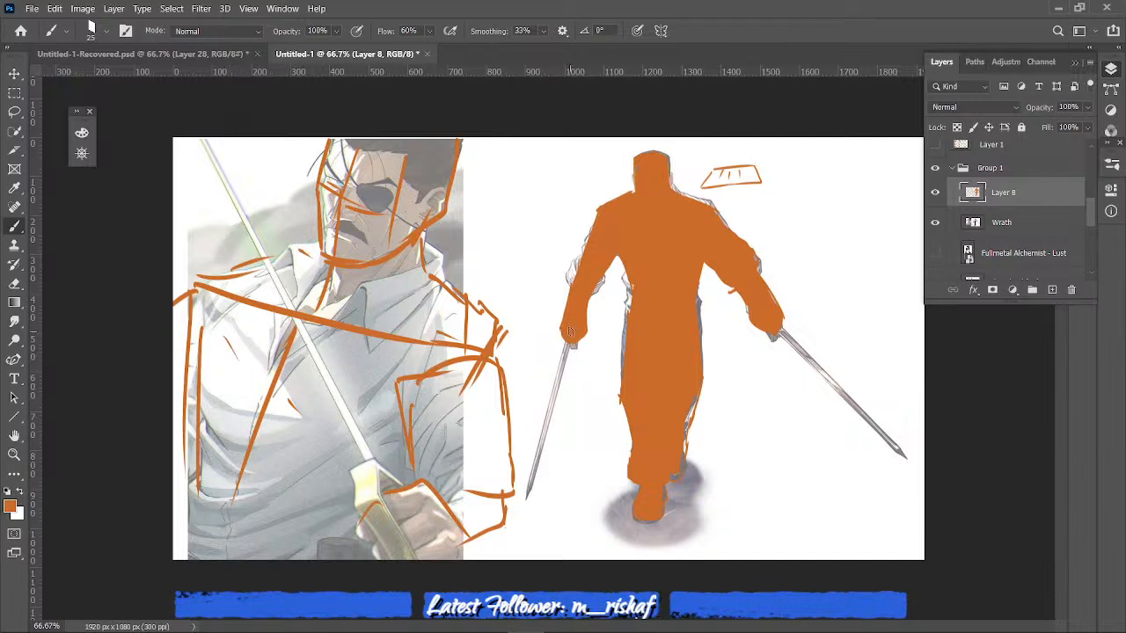
- Paint orange strokes along both swords of the full-body figure to include them in the silhouette
{"action": "left_click_drag", "start_coordinate": [571, 341], "coordinate": [545, 412]}
{"action": "left_click_drag", "start_coordinate": [563, 364], "coordinate": [531, 464]}
{"action": "left_click_drag", "start_coordinate": [550, 407], "coordinate": [533, 476]}
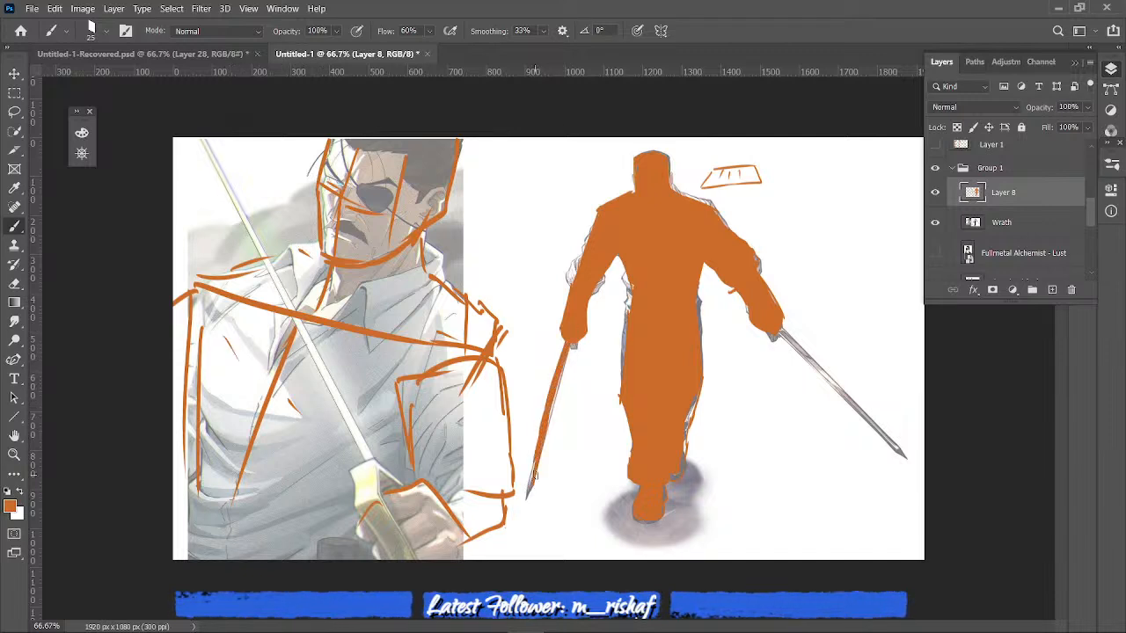
{"action": "mouse_move", "coordinate": [777, 334]}
{"action": "left_mouse_down"}
{"action": "mouse_move", "coordinate": [840, 373]}
{"action": "mouse_move", "coordinate": [885, 444]}
{"action": "left_mouse_up"}
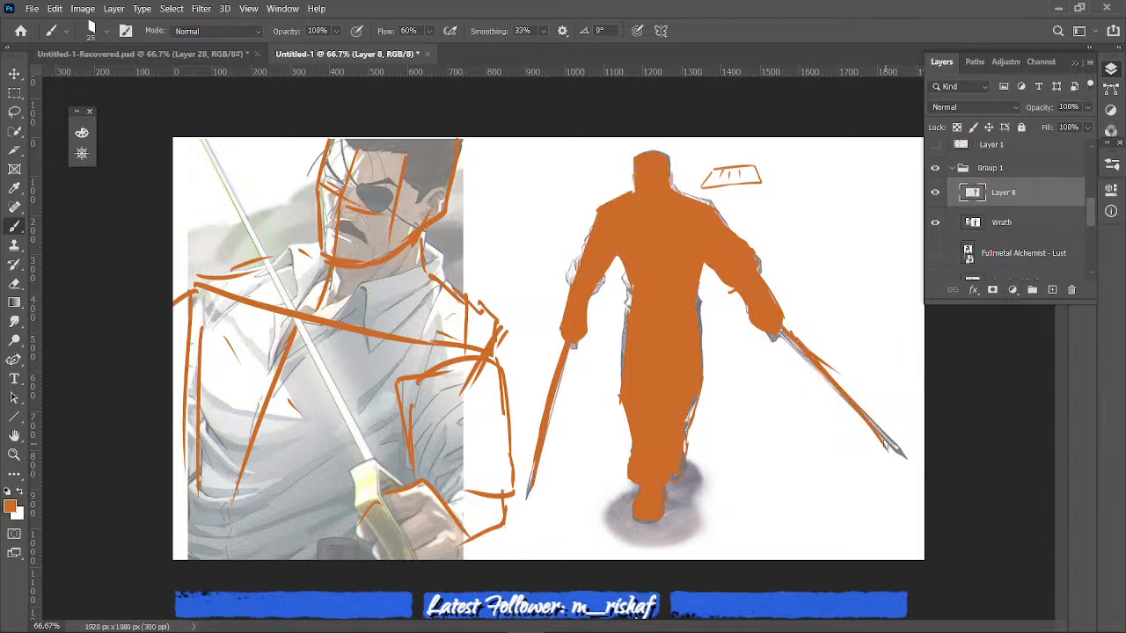
- Compare the reference without the overlay, hide Layer 8 and the Wrath image, and show the Fullmetal Alchemist - Lust image
{"action": "left_click", "coordinate": [935, 193]}
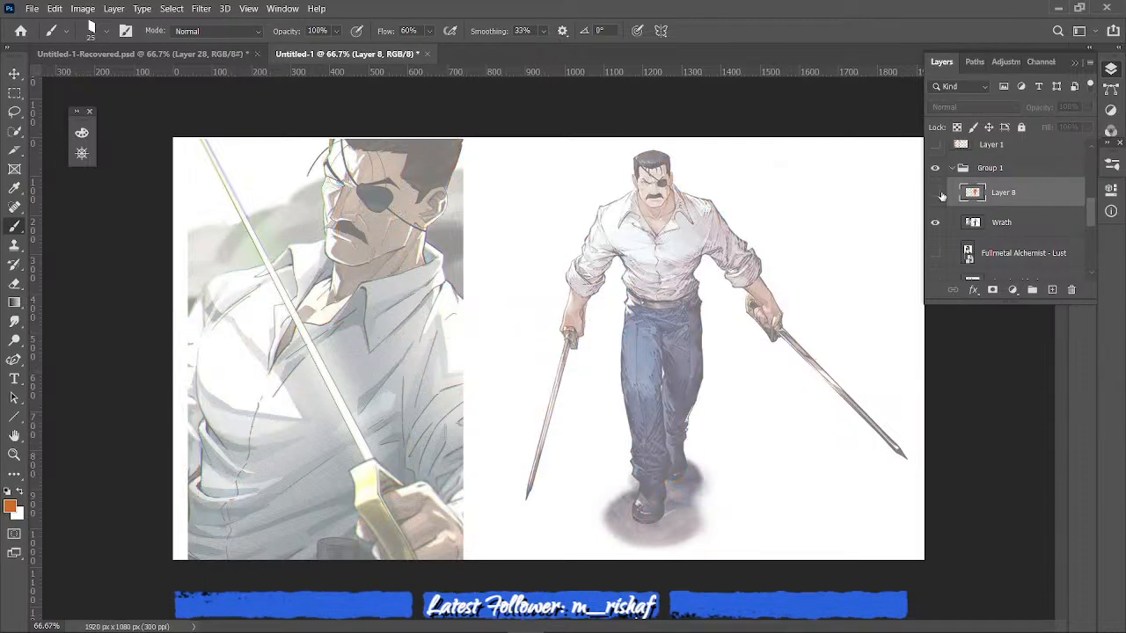
{"action": "left_click", "coordinate": [939, 194]}
{"action": "left_click", "coordinate": [937, 196]}
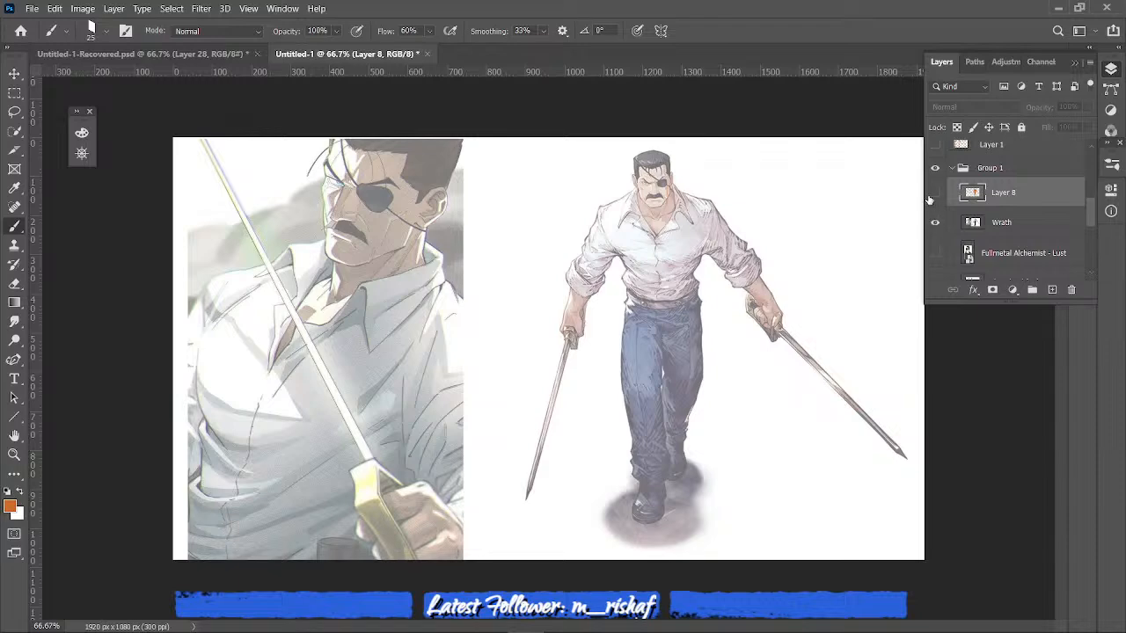
{"action": "left_click", "coordinate": [936, 223]}
{"action": "left_click", "coordinate": [936, 252]}
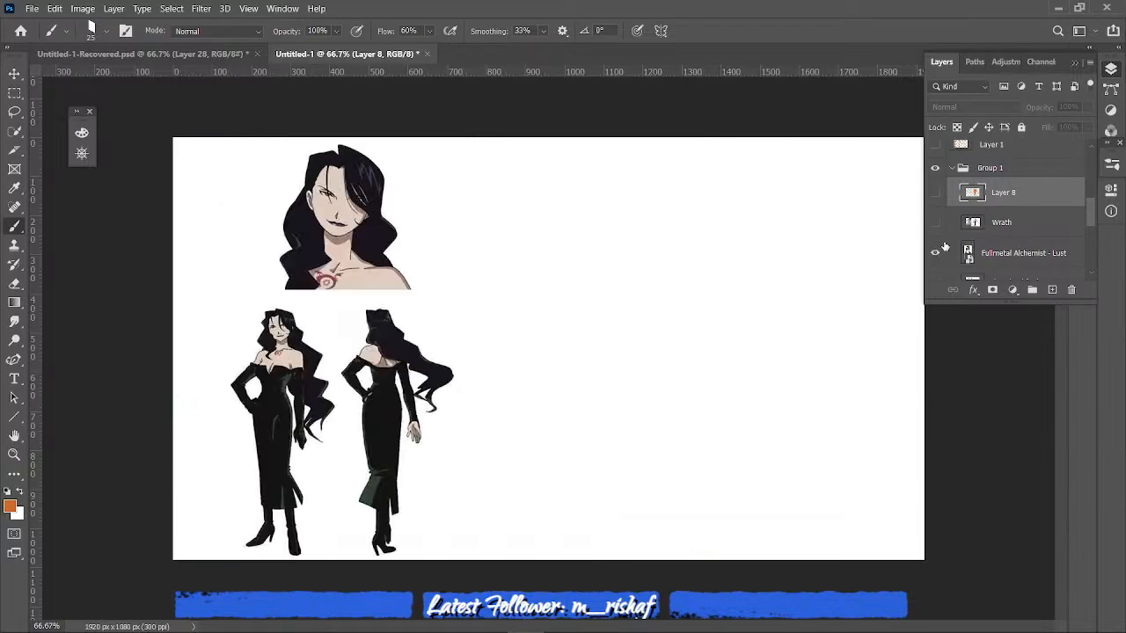
- Frame the Lust close-up portrait at 200% and add a new layer above Layer 8 in Group 1
{"action": "key", "text": "ctrl+plus"}
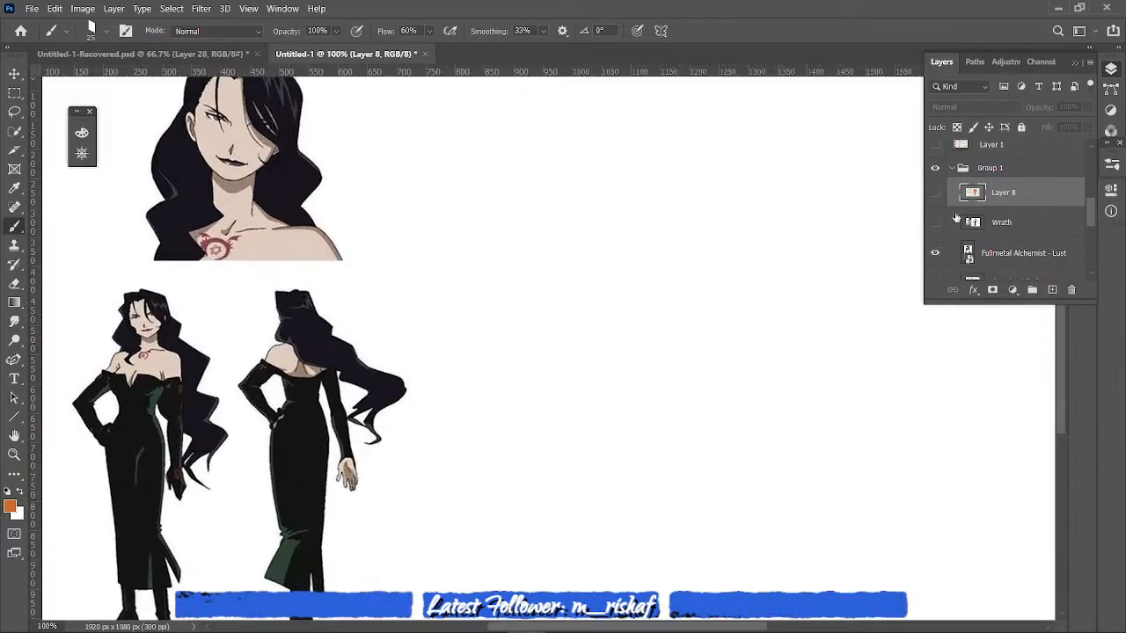
{"action": "left_click", "coordinate": [668, 620]}
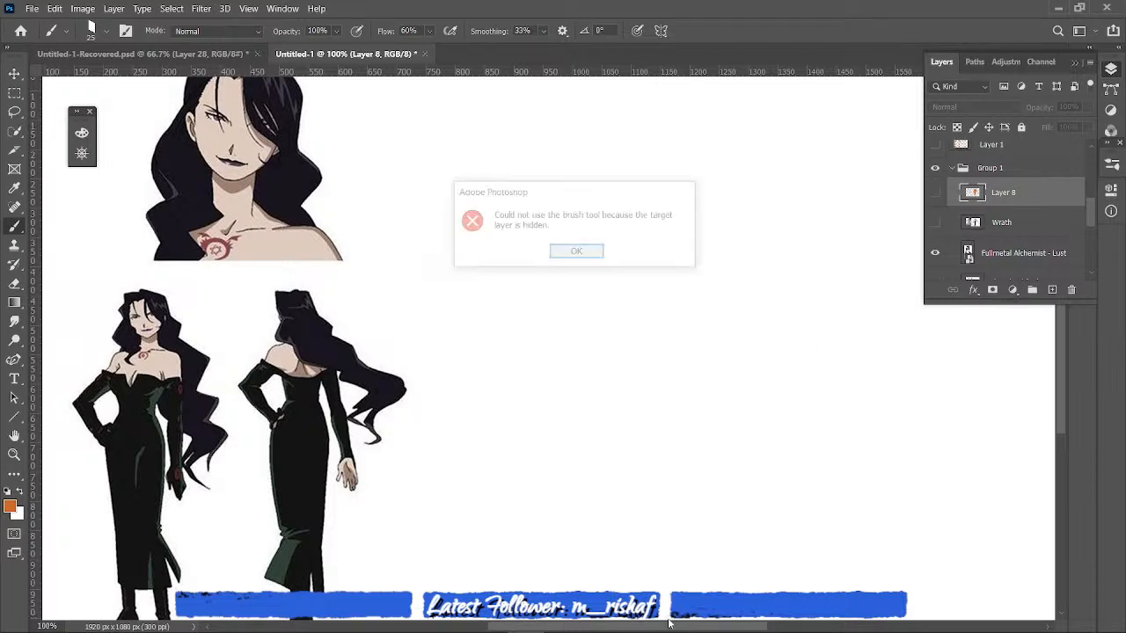
{"action": "left_click", "coordinate": [590, 254]}
{"action": "left_click_drag", "start_coordinate": [646, 628], "coordinate": [590, 631]}
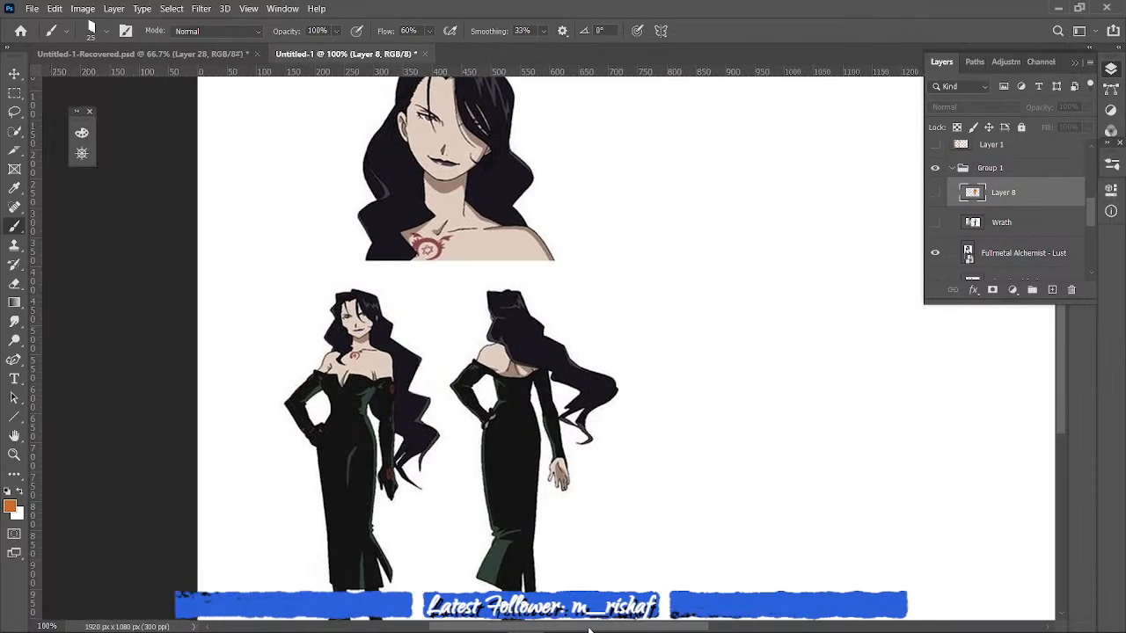
{"action": "key", "text": "ctrl+plus"}
{"action": "left_click_drag", "start_coordinate": [1061, 397], "coordinate": [1066, 316]}
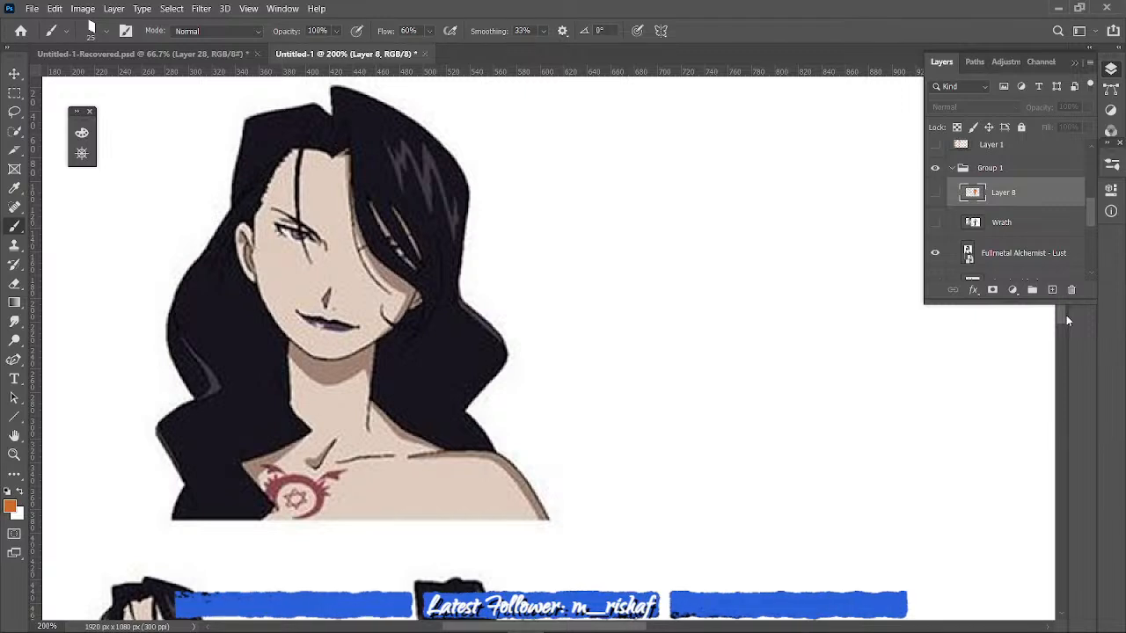
{"action": "left_click", "coordinate": [1052, 289]}
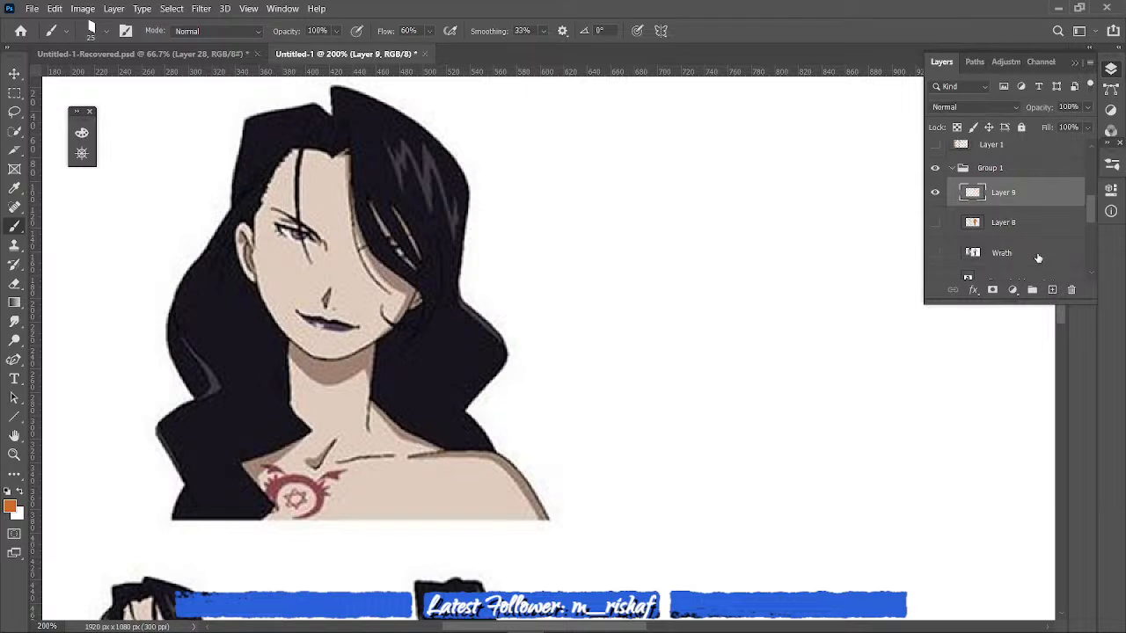
- Fade the Fullmetal Alchemist - Lust reference layer to 45% opacity
{"action": "left_click", "coordinate": [1014, 225]}
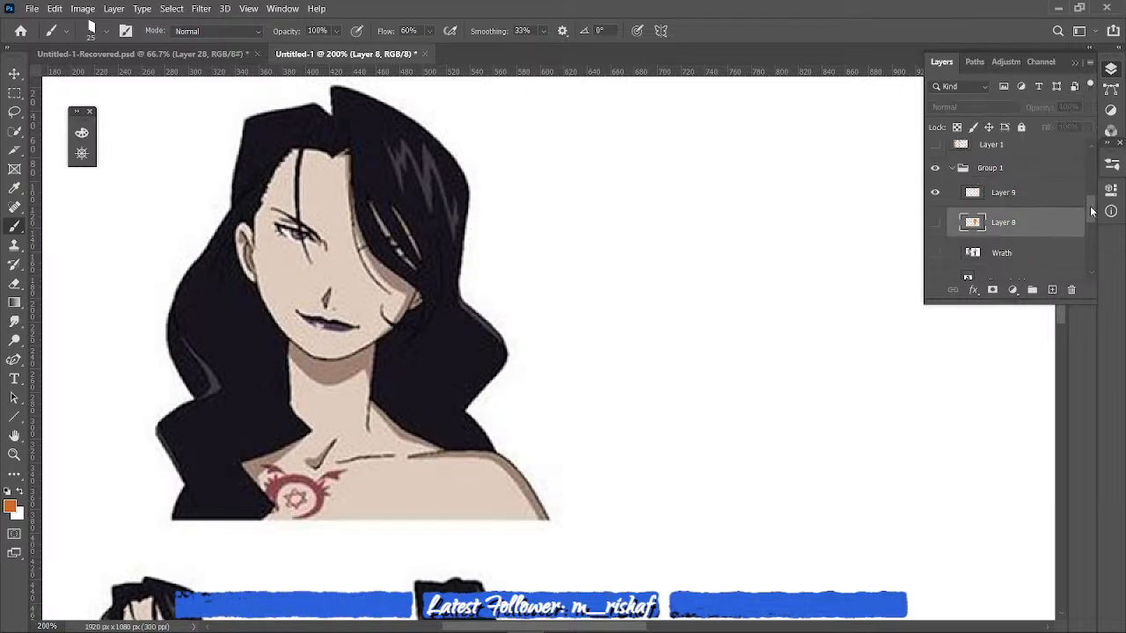
{"action": "scroll", "coordinate": [1090, 209], "scroll_direction": "down", "scroll_amount": 3}
{"action": "left_click", "coordinate": [1048, 165]}
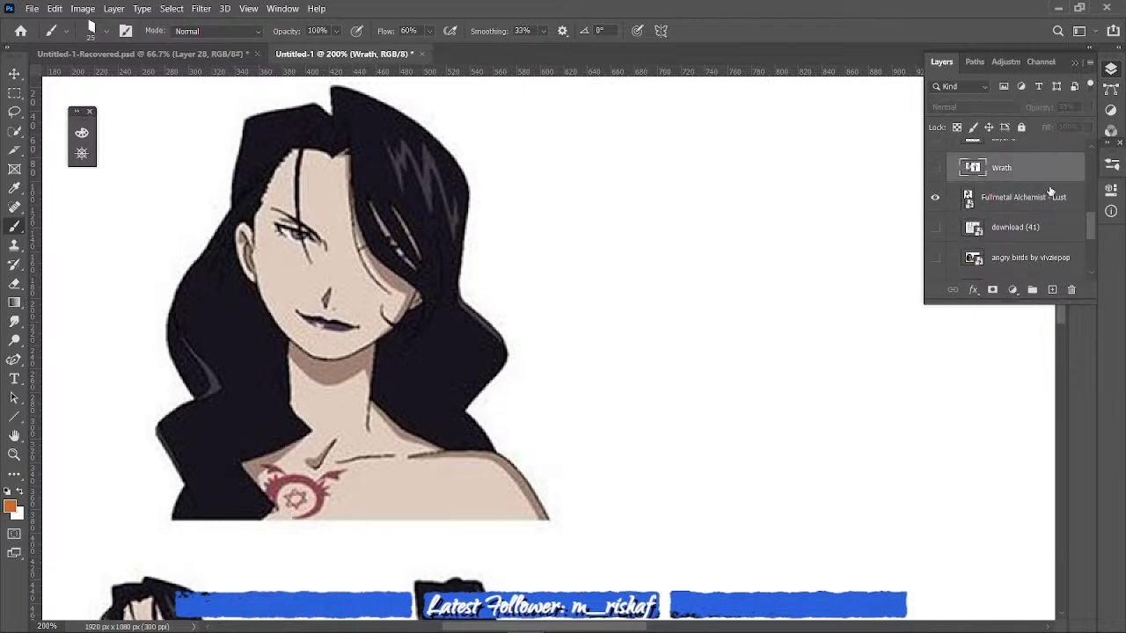
{"action": "left_click", "coordinate": [1049, 195]}
{"action": "left_click", "coordinate": [1086, 106]}
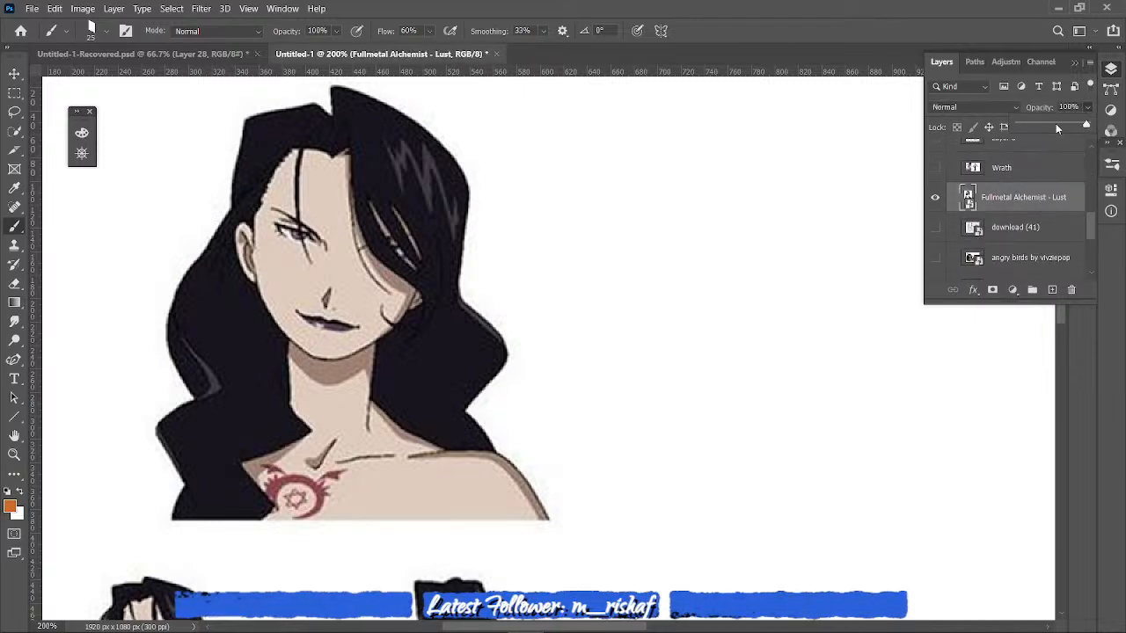
{"action": "left_click", "coordinate": [1055, 124]}
{"action": "left_click_drag", "start_coordinate": [1057, 124], "coordinate": [1070, 129]}
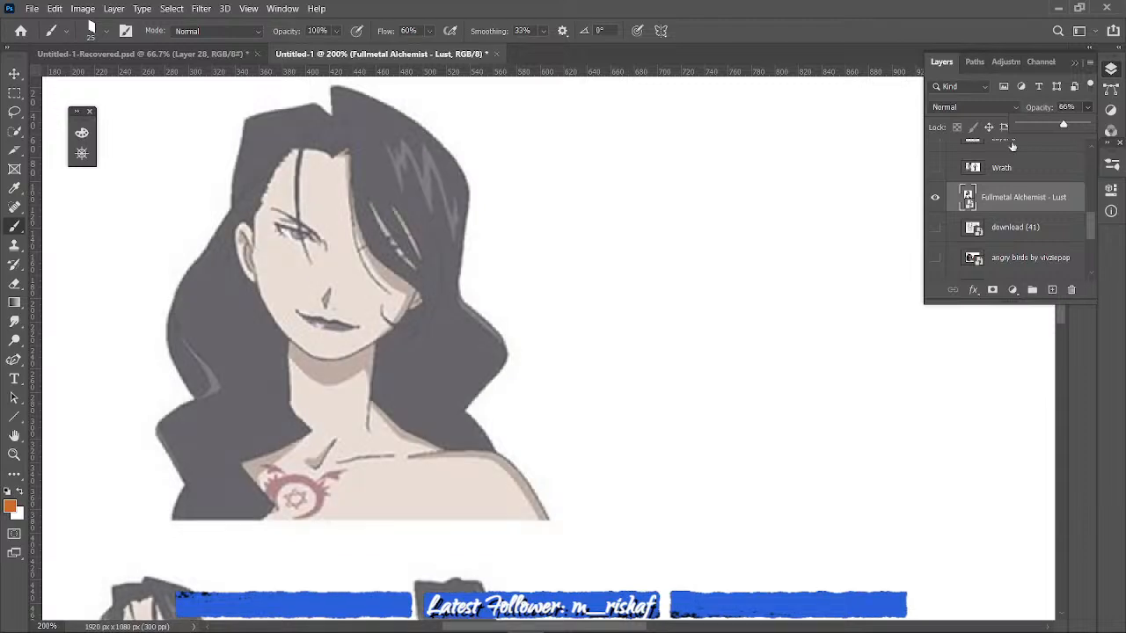
{"action": "left_click", "coordinate": [1048, 124]}
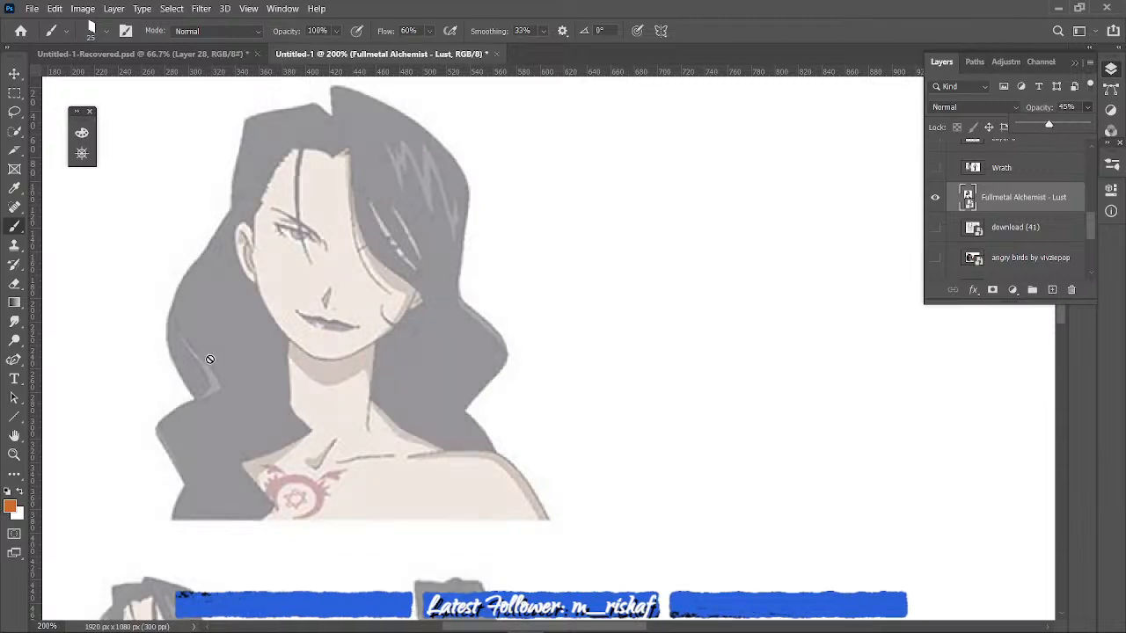
- Rasterize the Fullmetal Alchemist - Lust image and add a new layer directly above it
{"action": "left_click", "coordinate": [301, 345]}
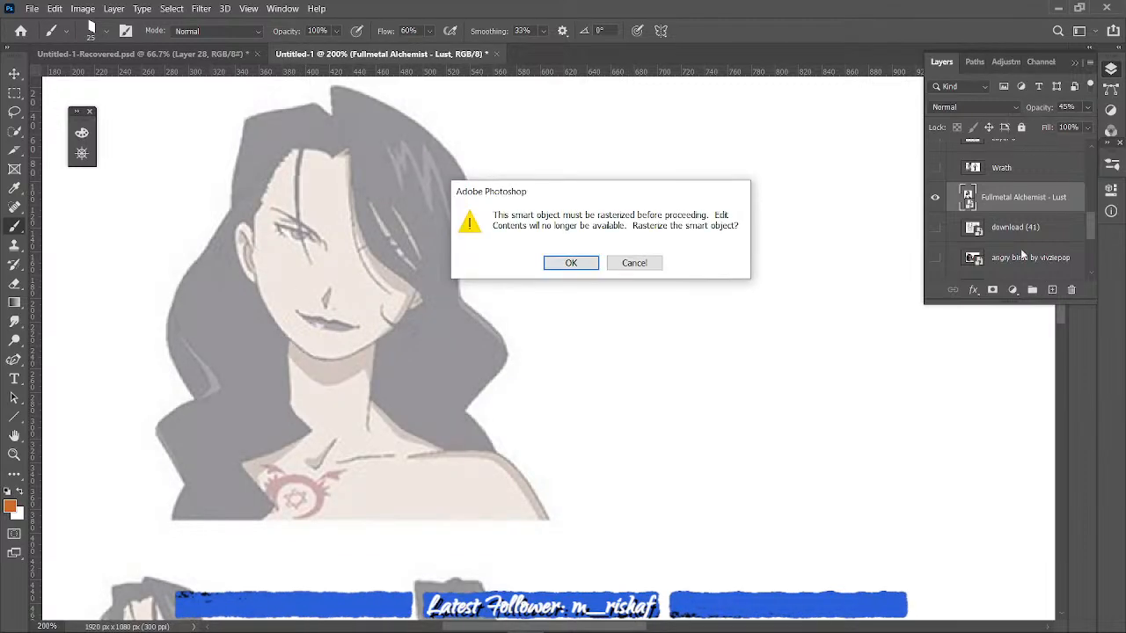
{"action": "key", "text": "Escape"}
{"action": "left_click", "coordinate": [1050, 289]}
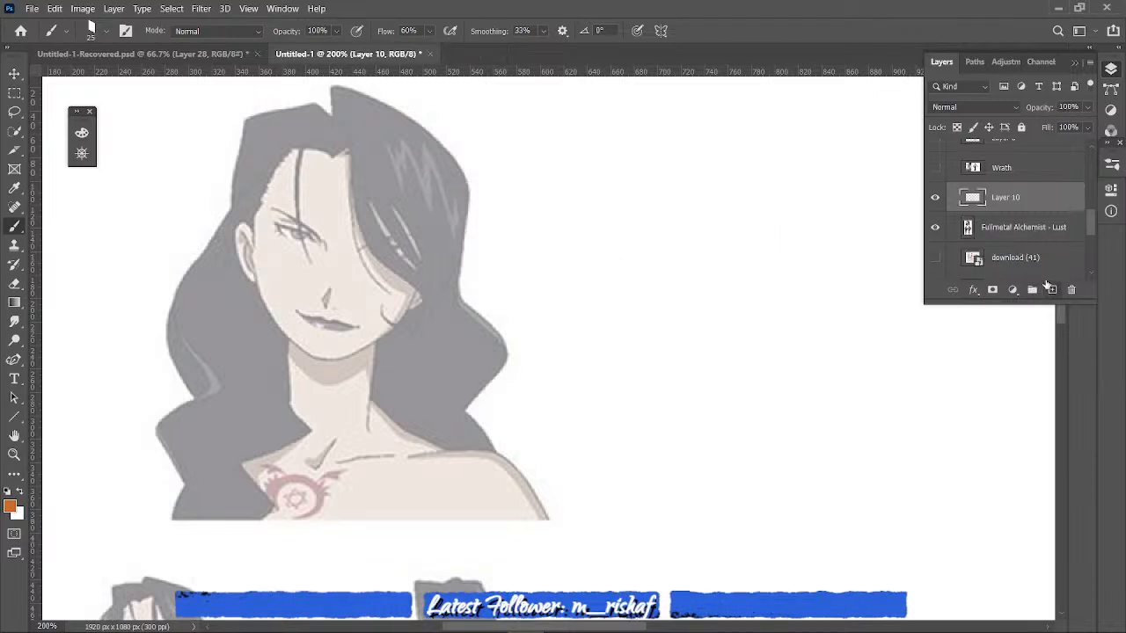
- Reduce the brush size to 8 and trace the portrait's hair with angular strokes at the crown and along both outer sides
{"action": "key", "text": "bracketleft"}
{"action": "key", "text": "bracketleft"}
{"action": "key", "text": "bracketleft"}
{"action": "key", "text": "bracketleft"}
{"action": "key", "text": "ctrl+minus"}
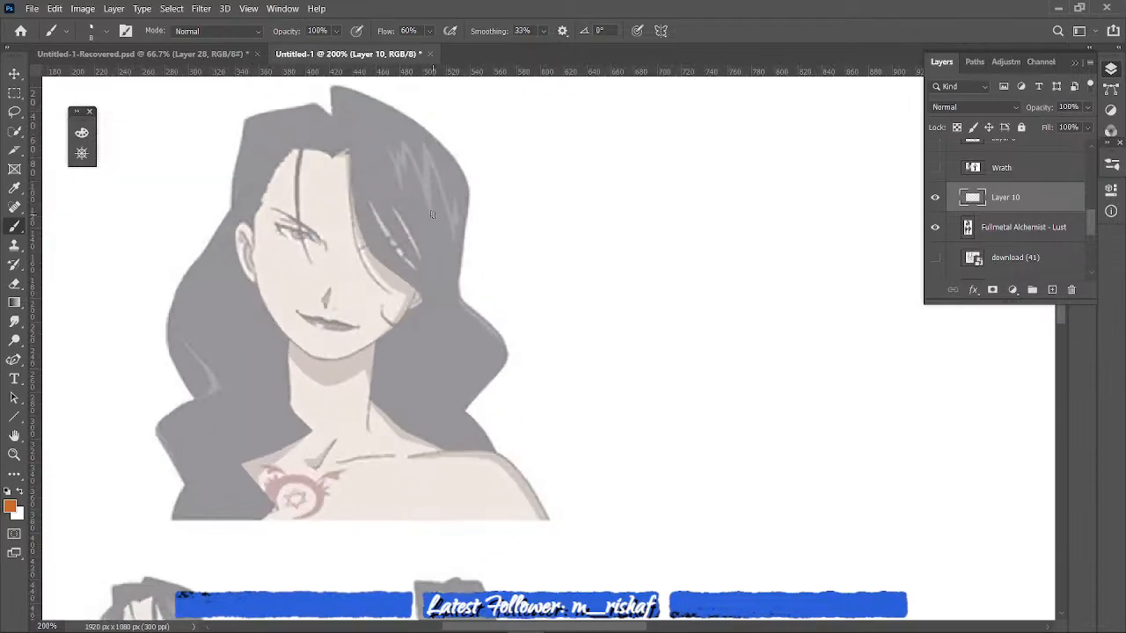
{"action": "key", "text": "ctrl+plus"}
{"action": "left_click_drag", "start_coordinate": [333, 120], "coordinate": [396, 117]}
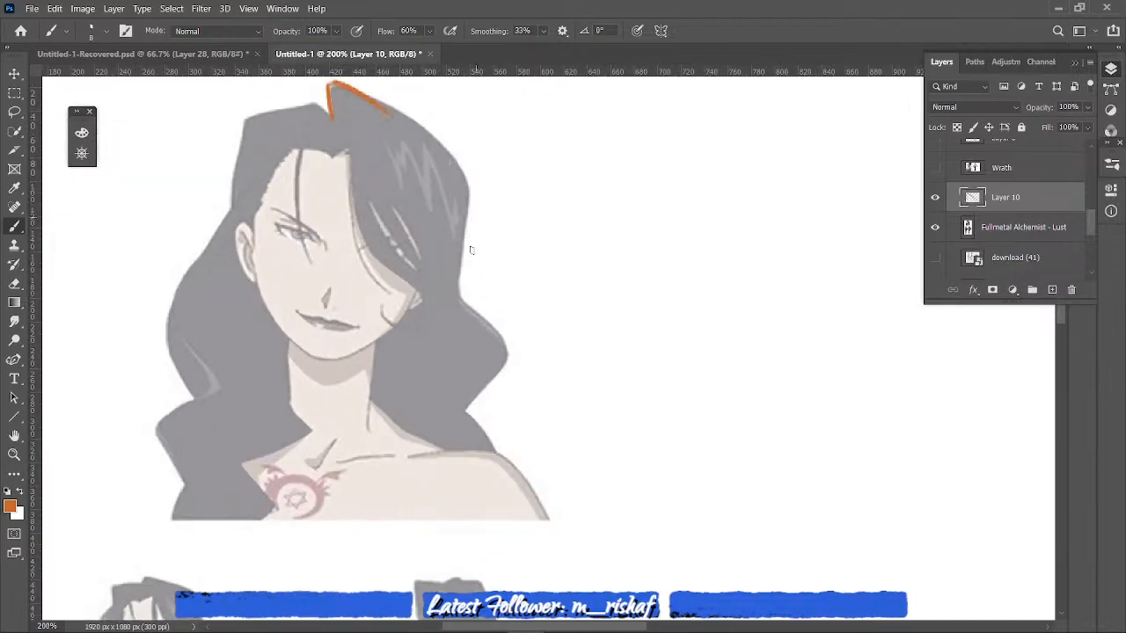
{"action": "mouse_move", "coordinate": [510, 361]}
{"action": "left_mouse_down"}
{"action": "mouse_move", "coordinate": [457, 302]}
{"action": "mouse_move", "coordinate": [459, 417]}
{"action": "left_mouse_up"}
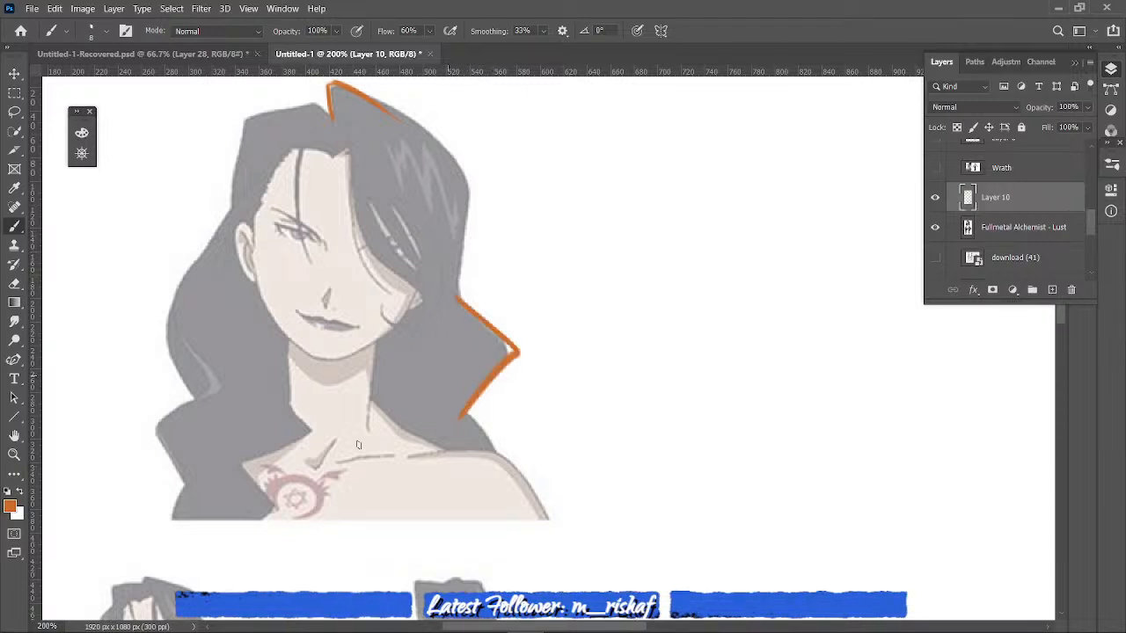
{"action": "left_click_drag", "start_coordinate": [169, 528], "coordinate": [180, 481]}
{"action": "left_click_drag", "start_coordinate": [188, 400], "coordinate": [146, 299]}
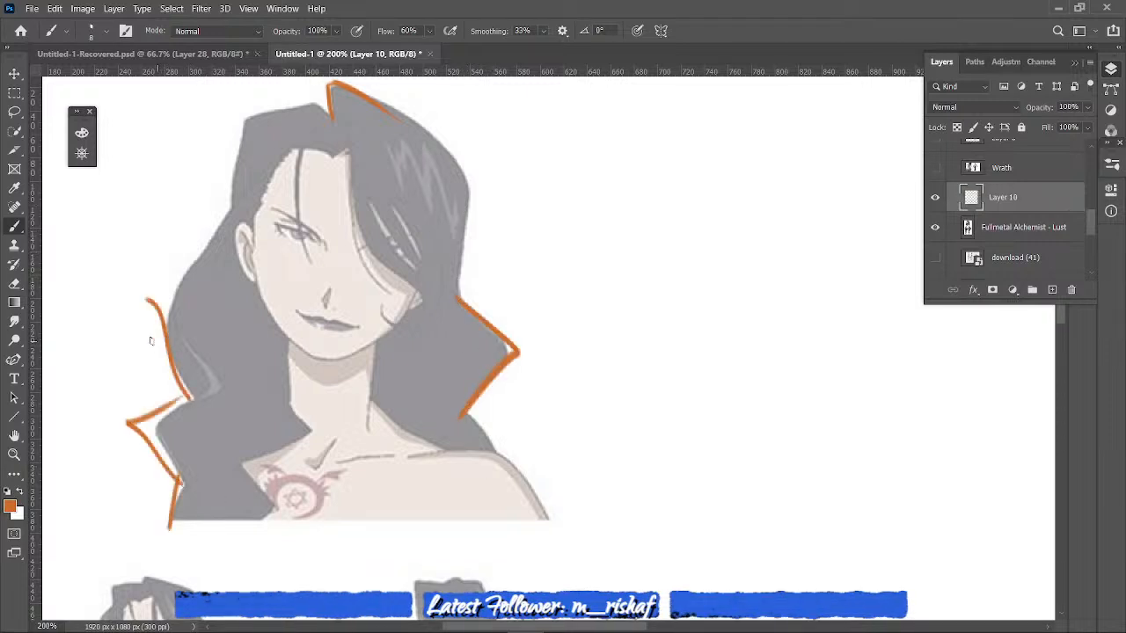
{"action": "left_click_drag", "start_coordinate": [150, 338], "coordinate": [218, 186]}
- Draw a large zigzag S and a sharp corner beside the portrait, and trace the angular upper hair edge on the image's left
{"action": "left_click_drag", "start_coordinate": [736, 201], "coordinate": [607, 437]}
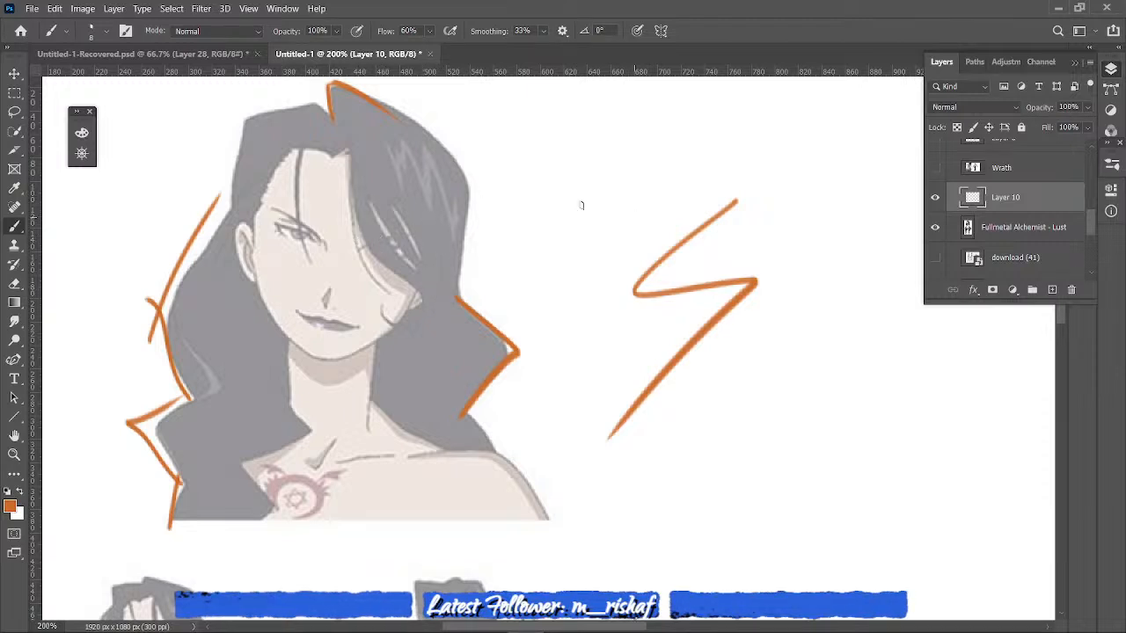
{"action": "left_click_drag", "start_coordinate": [518, 152], "coordinate": [598, 181]}
{"action": "left_click_drag", "start_coordinate": [511, 152], "coordinate": [524, 208]}
{"action": "left_click_drag", "start_coordinate": [570, 174], "coordinate": [595, 186]}
{"action": "mouse_move", "coordinate": [234, 162]}
{"action": "left_mouse_down"}
{"action": "mouse_move", "coordinate": [245, 118]}
{"action": "mouse_move", "coordinate": [318, 103]}
{"action": "left_mouse_up"}
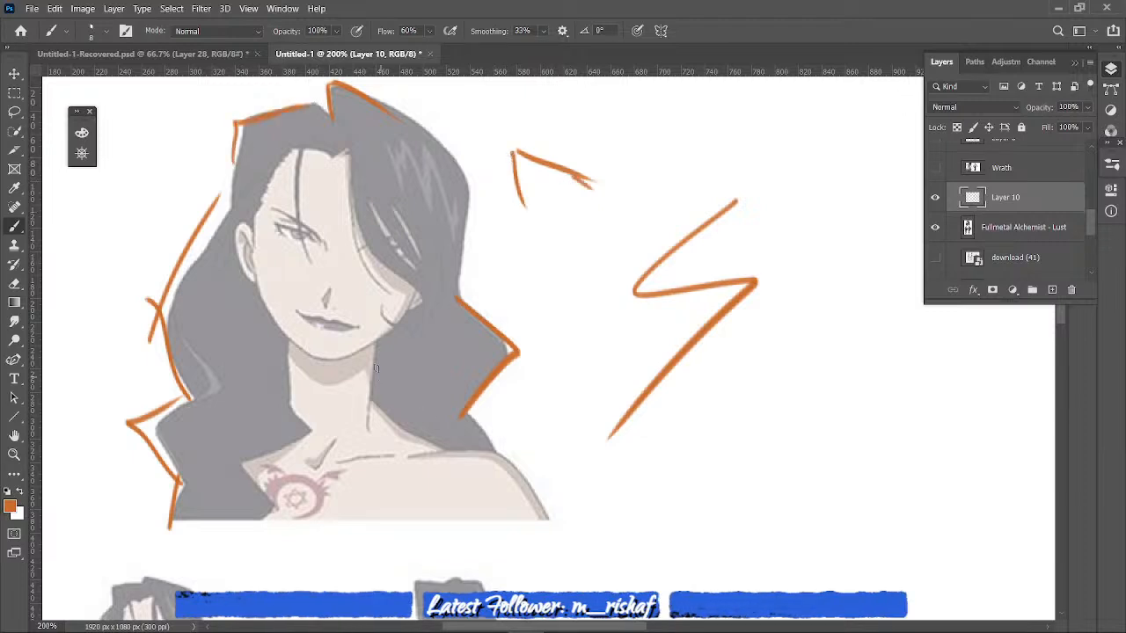
{"action": "left_click_drag", "start_coordinate": [370, 345], "coordinate": [376, 437]}
- Outline the back-view figure's flowing hair and dress sides, mark the bent elbow, and draw a 7-shaped angle beside the figure
{"action": "scroll", "coordinate": [1062, 328], "scroll_direction": "down", "scroll_amount": 5}
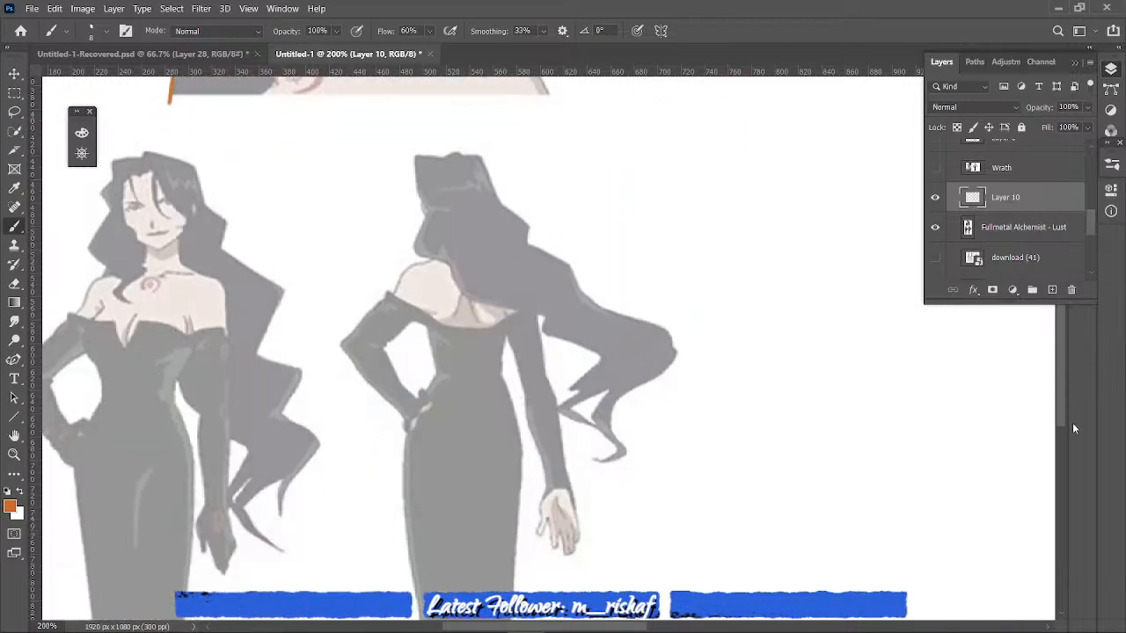
{"action": "scroll", "coordinate": [1064, 431], "scroll_direction": "down", "scroll_amount": 2}
{"action": "mouse_move", "coordinate": [490, 107]}
{"action": "left_mouse_down"}
{"action": "mouse_move", "coordinate": [549, 187]}
{"action": "mouse_move", "coordinate": [590, 199]}
{"action": "mouse_move", "coordinate": [582, 228]}
{"action": "mouse_move", "coordinate": [724, 302]}
{"action": "mouse_move", "coordinate": [665, 311]}
{"action": "mouse_move", "coordinate": [647, 356]}
{"action": "mouse_move", "coordinate": [655, 364]}
{"action": "mouse_move", "coordinate": [597, 422]}
{"action": "mouse_move", "coordinate": [575, 319]}
{"action": "mouse_move", "coordinate": [497, 233]}
{"action": "left_mouse_up"}
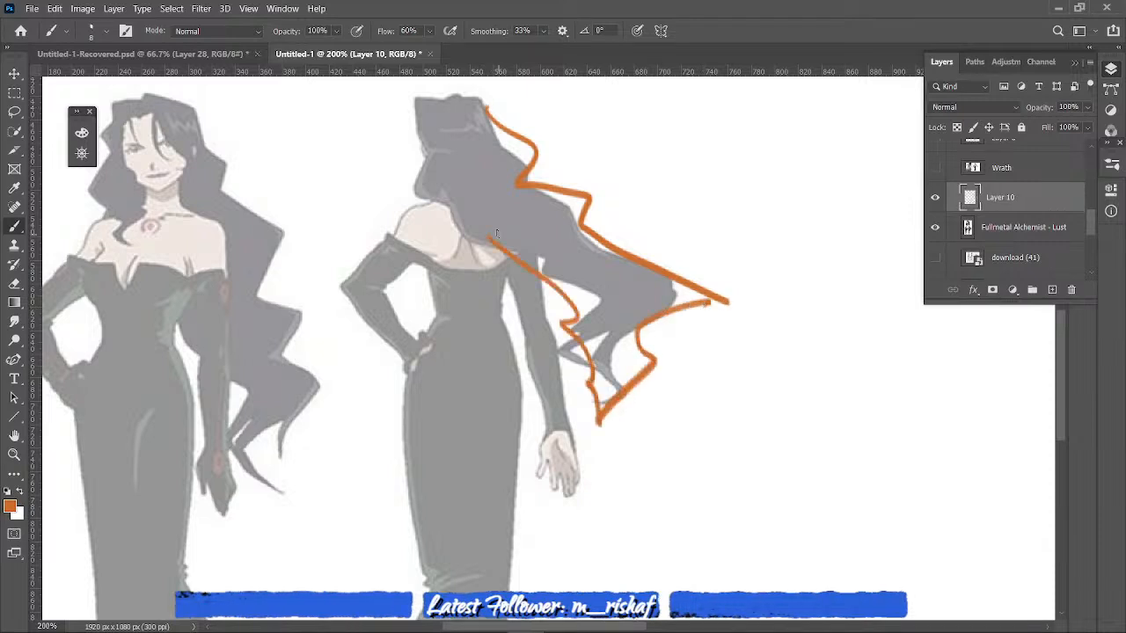
{"action": "left_click_drag", "start_coordinate": [317, 266], "coordinate": [332, 288]}
{"action": "mouse_move", "coordinate": [796, 351]}
{"action": "left_mouse_down"}
{"action": "mouse_move", "coordinate": [759, 361]}
{"action": "mouse_move", "coordinate": [737, 455]}
{"action": "left_mouse_up"}
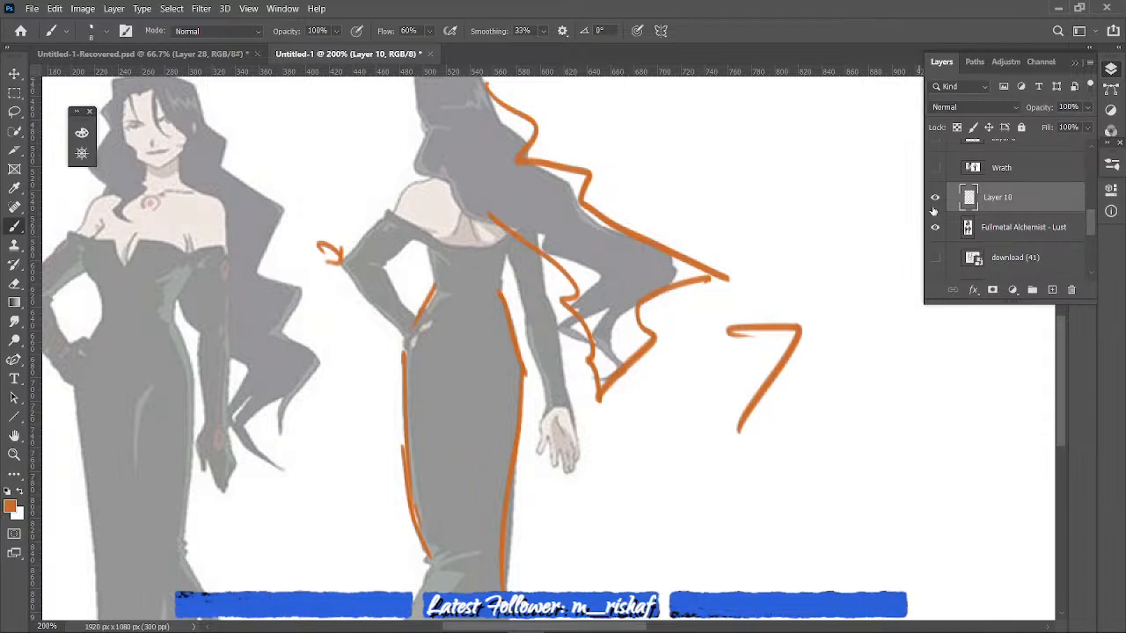
- Hide Layer 10 and the Lust image, show the download (41) reference, and frame its standing figures at 200%
{"action": "left_click", "coordinate": [935, 197]}
{"action": "left_click", "coordinate": [935, 227]}
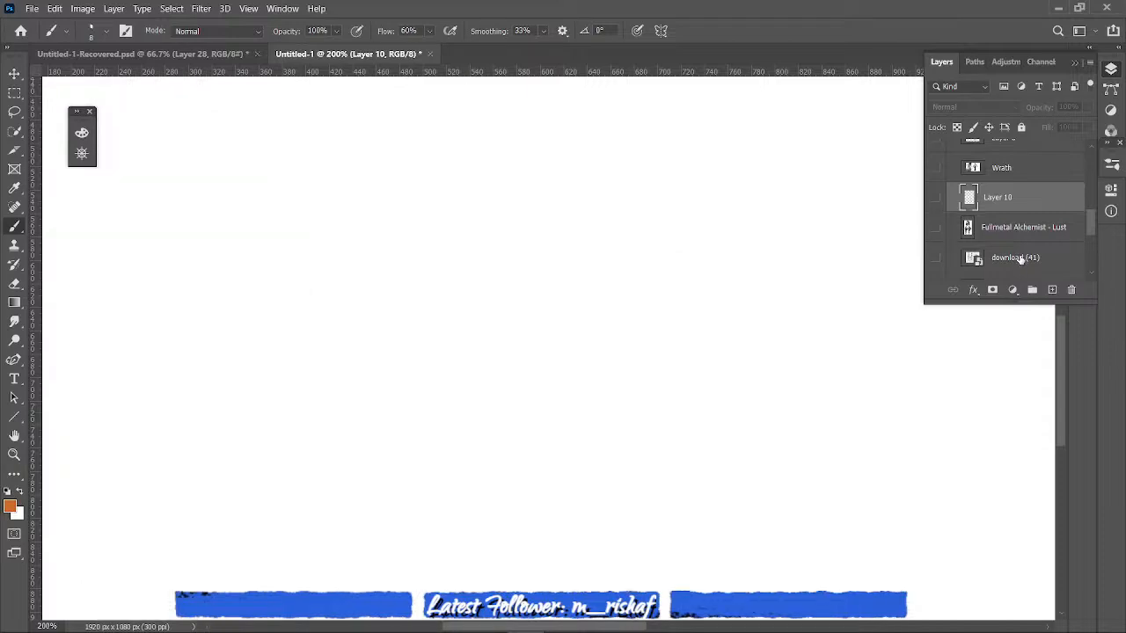
{"action": "left_click", "coordinate": [934, 256]}
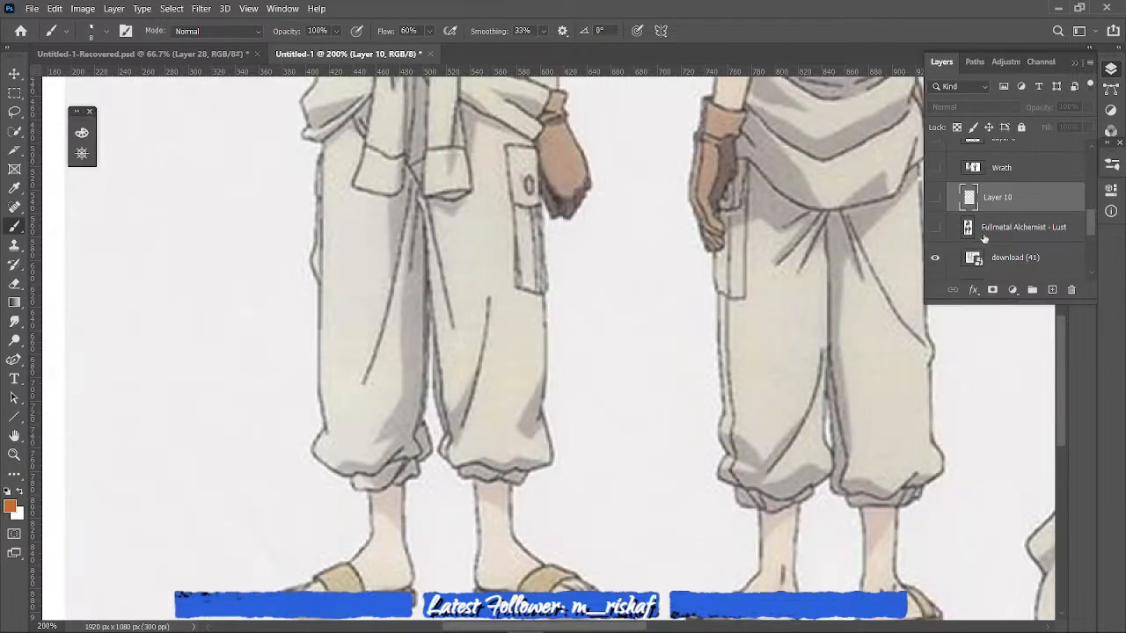
{"action": "key", "text": "ctrl+minus"}
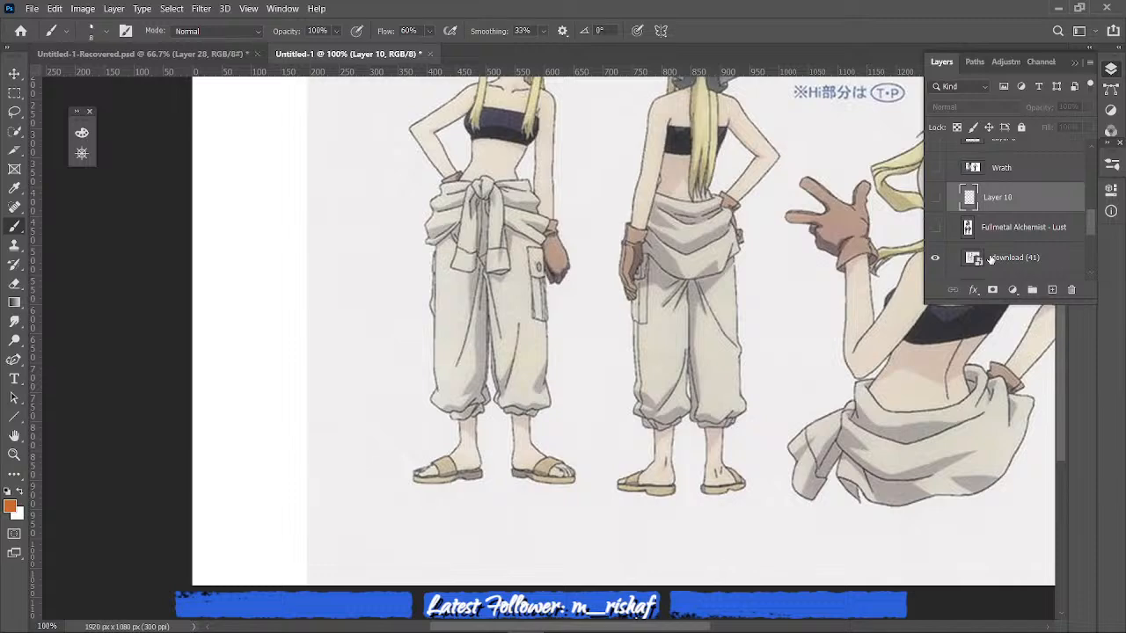
{"action": "scroll", "coordinate": [1059, 339], "scroll_direction": "up", "scroll_amount": 3}
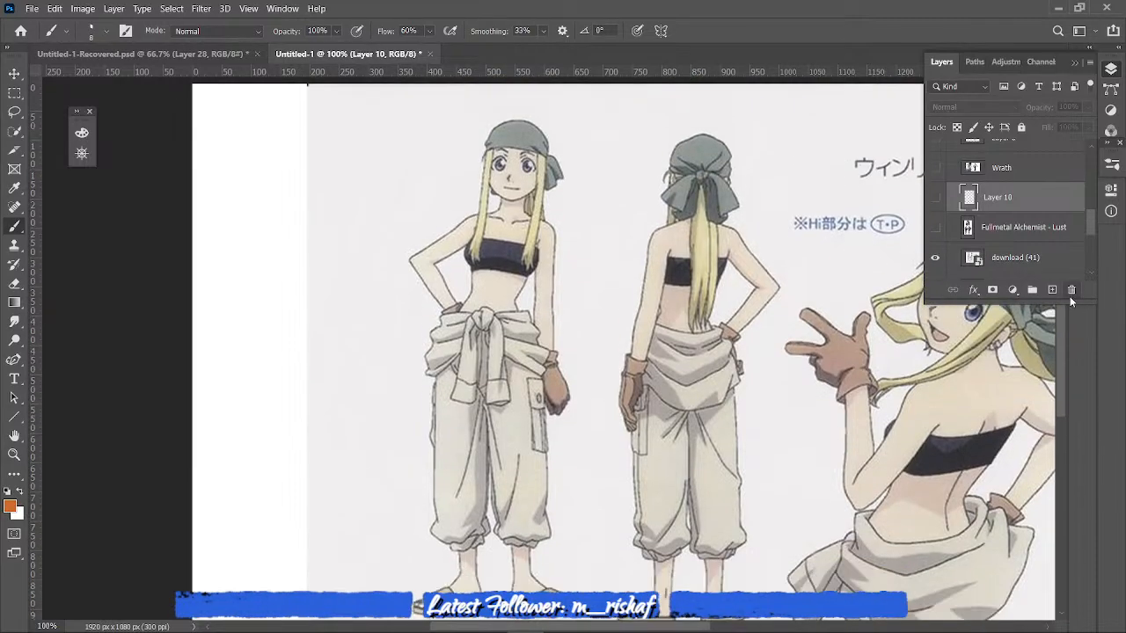
{"action": "key", "text": "ctrl+plus"}
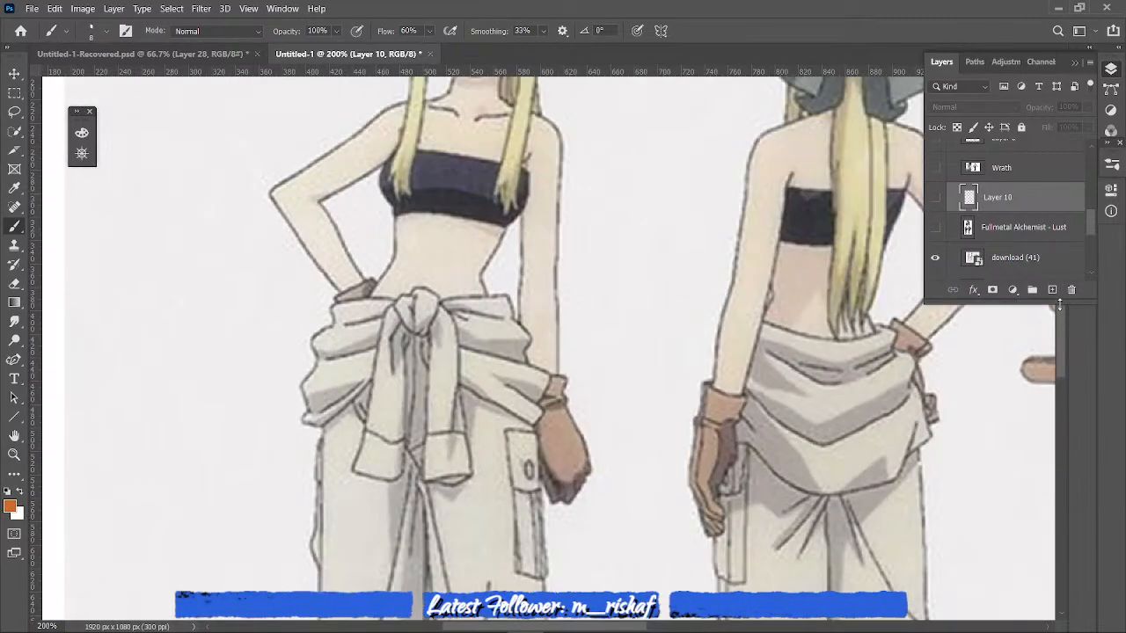
- Collapse the expanded side panels and show the download (41) reference at 100%
{"action": "left_click", "coordinate": [1064, 331]}
{"action": "key", "text": "ctrl+minus"}
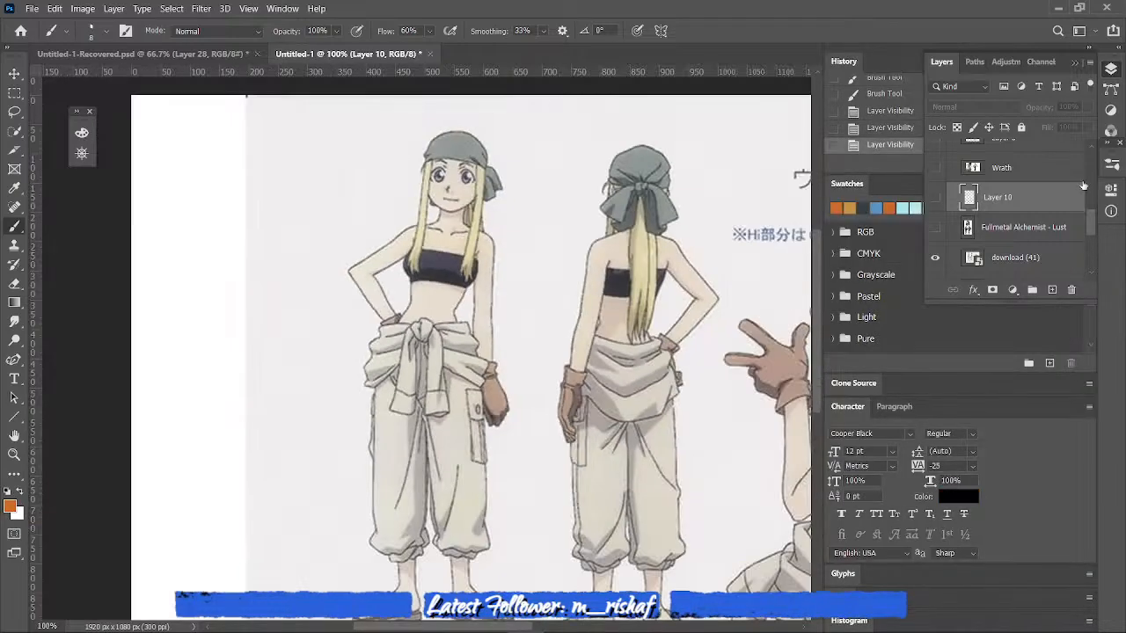
{"action": "left_click", "coordinate": [1072, 63]}
{"action": "left_click", "coordinate": [1088, 63]}
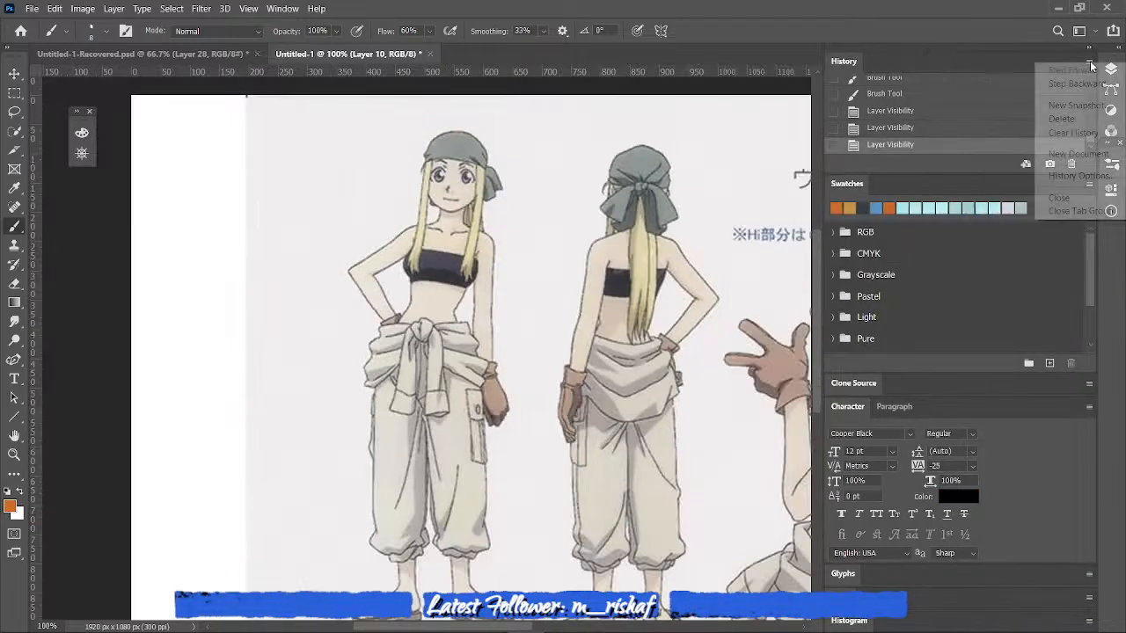
{"action": "left_click", "coordinate": [1090, 62]}
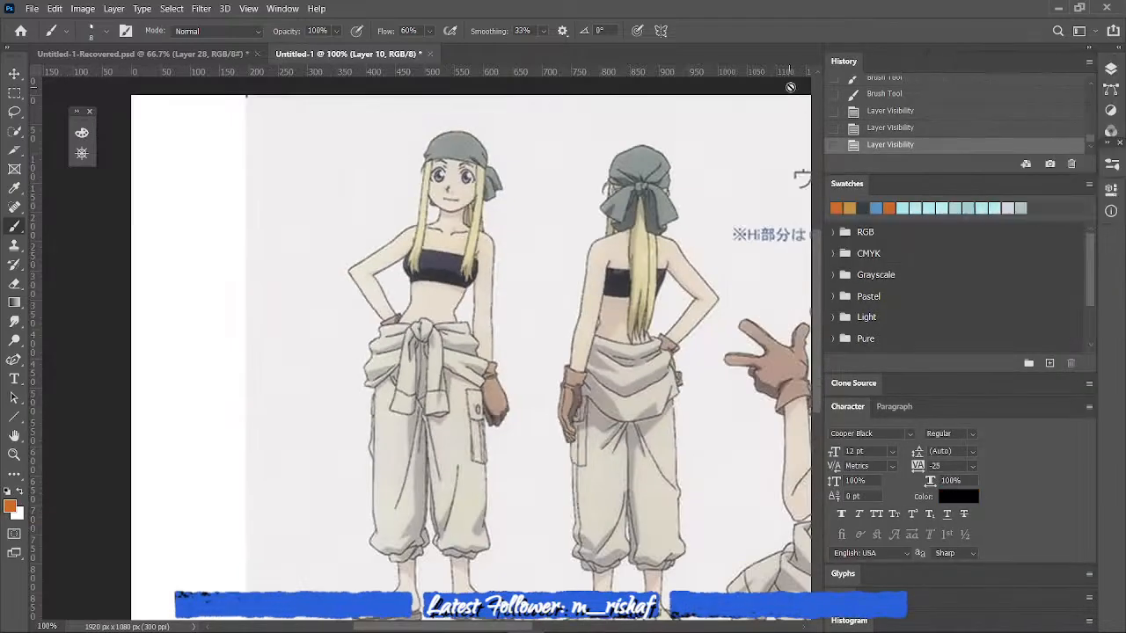
{"action": "left_click", "coordinate": [1094, 53]}
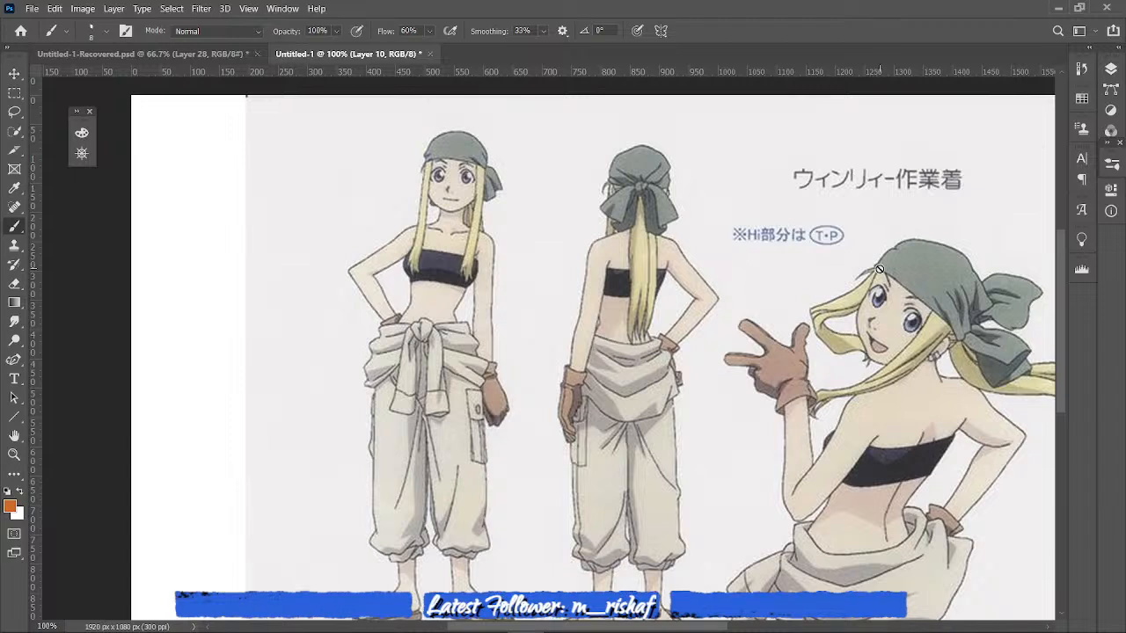
- Add a new layer directly above the download (41) reference
{"action": "left_click", "coordinate": [1113, 69]}
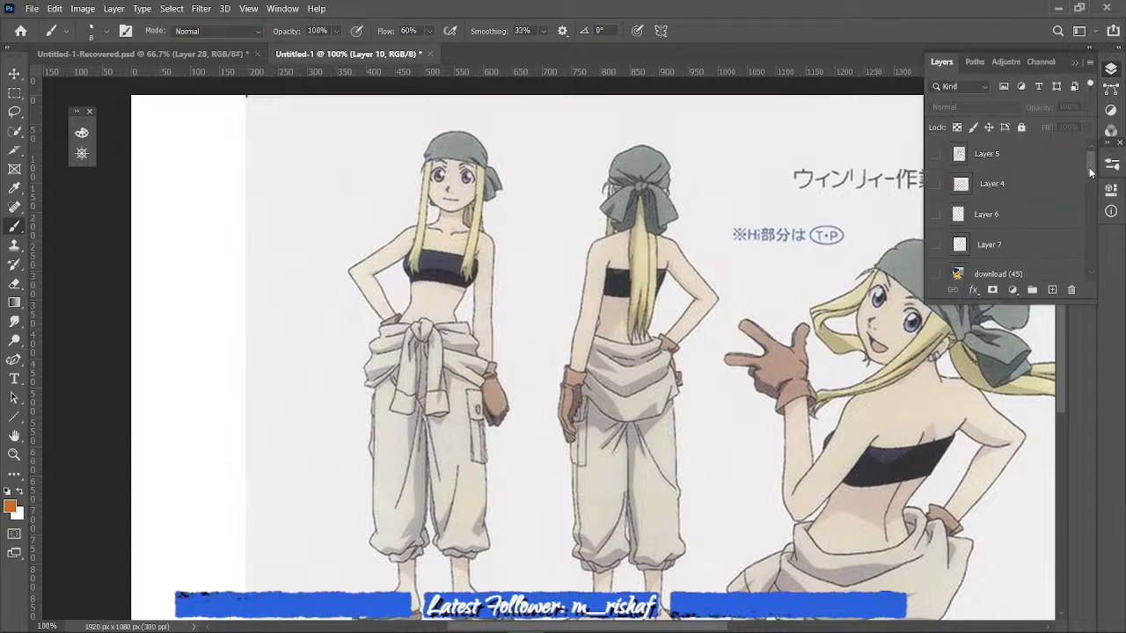
{"action": "left_click_drag", "start_coordinate": [1089, 167], "coordinate": [1076, 223]}
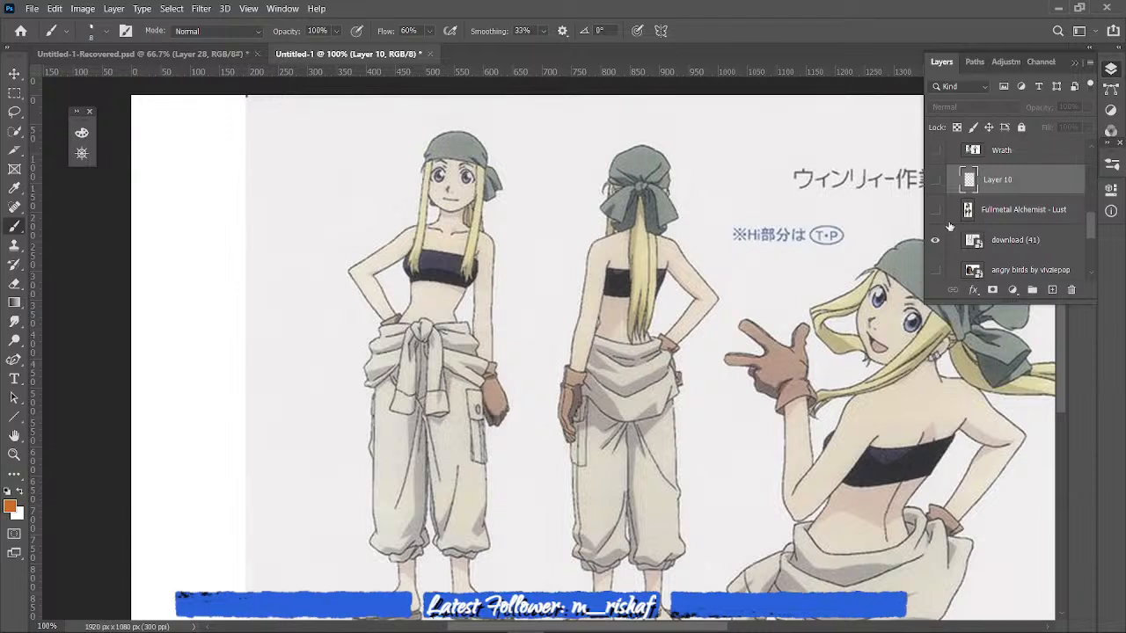
{"action": "left_click", "coordinate": [1024, 241]}
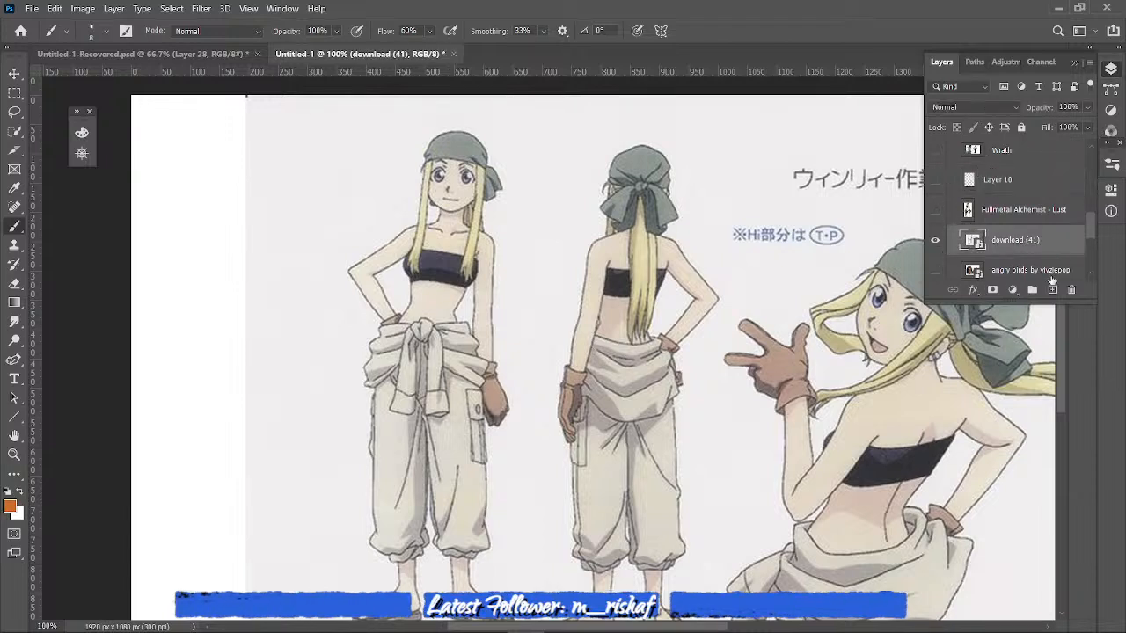
{"action": "left_click", "coordinate": [1053, 289]}
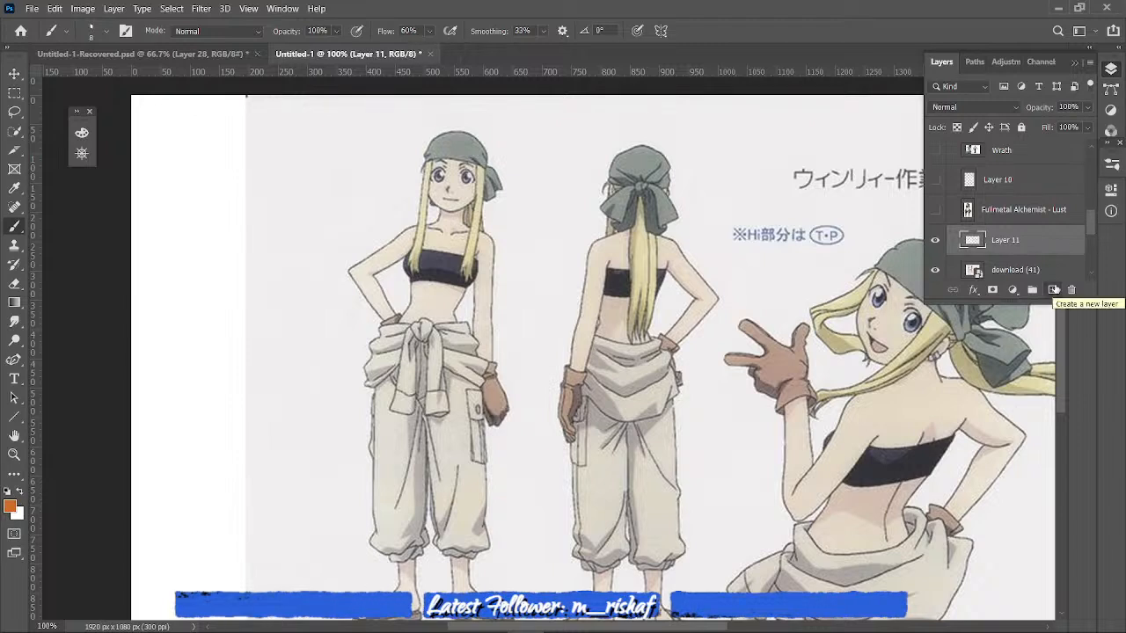
- Trace the front-view figure's shoulder curve, rounded jaw and eye, and draw a rounded oval beside her head
{"action": "left_click_drag", "start_coordinate": [394, 237], "coordinate": [423, 225]}
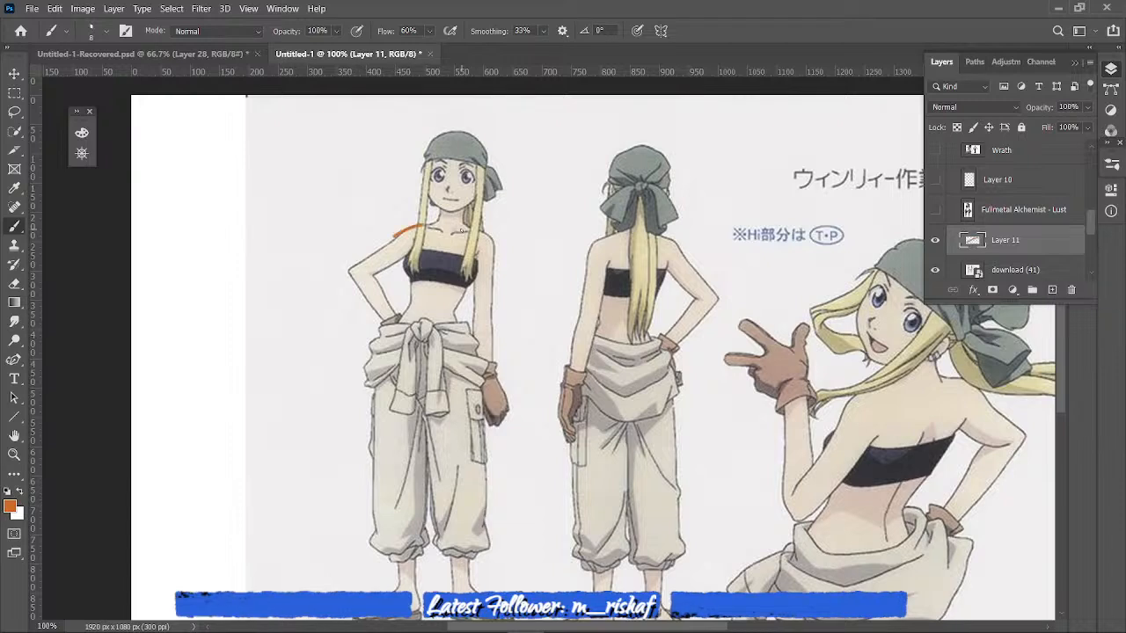
{"action": "mouse_move", "coordinate": [429, 186]}
{"action": "left_mouse_down"}
{"action": "mouse_move", "coordinate": [475, 197]}
{"action": "mouse_move", "coordinate": [459, 187]}
{"action": "mouse_move", "coordinate": [463, 175]}
{"action": "left_mouse_up"}
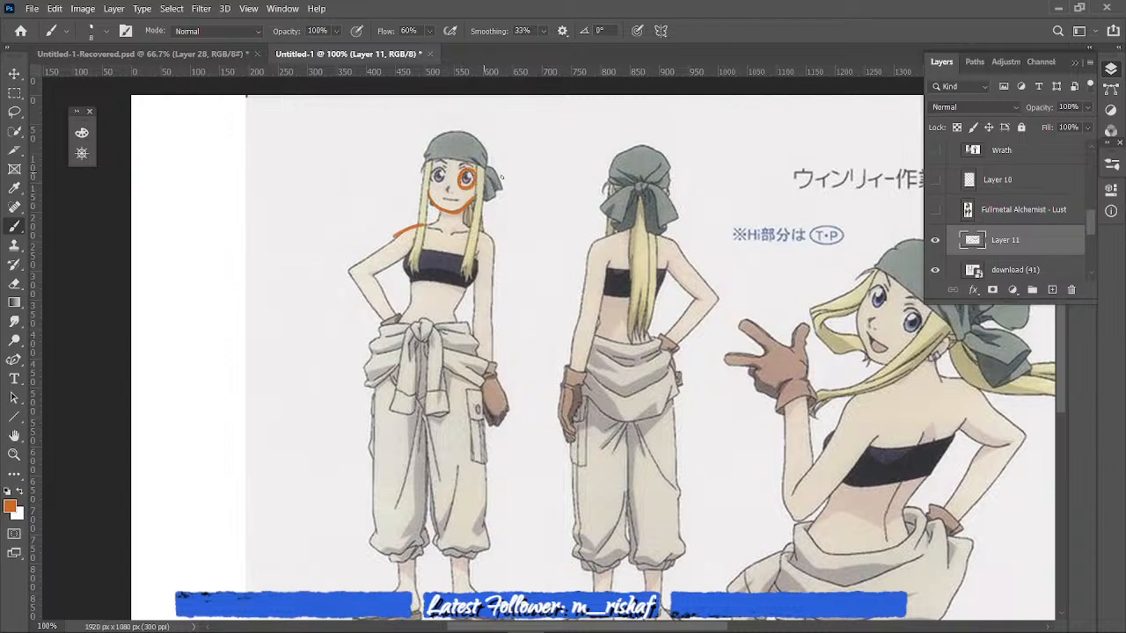
{"action": "mouse_move", "coordinate": [545, 130]}
{"action": "left_mouse_down"}
{"action": "mouse_move", "coordinate": [547, 181]}
{"action": "mouse_move", "coordinate": [525, 184]}
{"action": "left_mouse_up"}
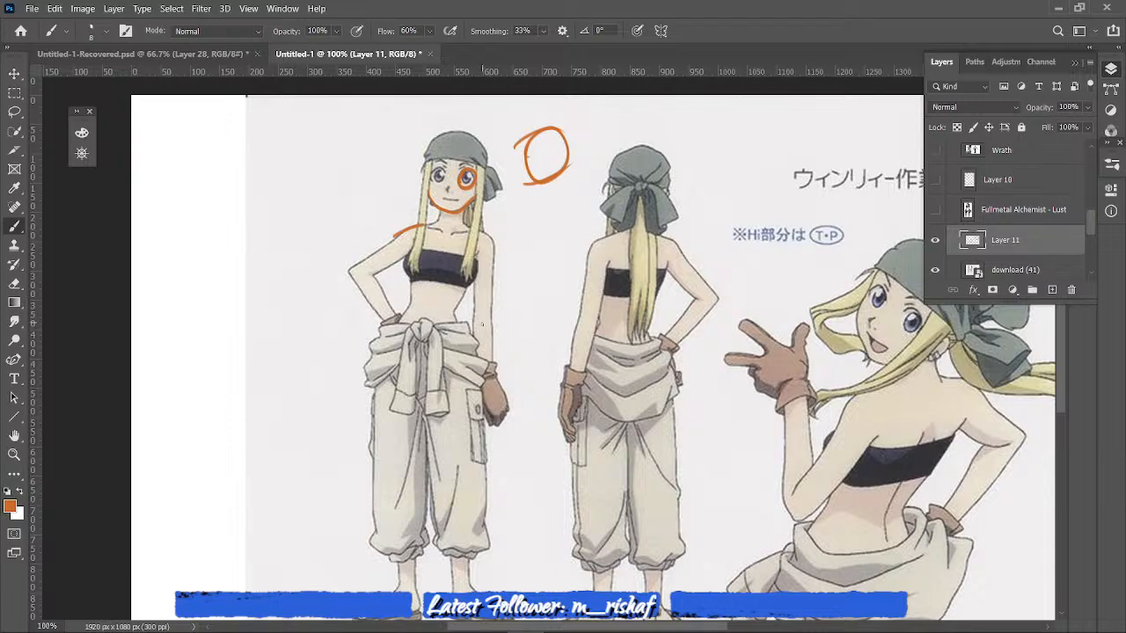
- Trace the waving figure's upper arm and spine and the back-view figure's outer arm, and draw a long flowing curve between the two figures
{"action": "scroll", "coordinate": [1061, 387], "scroll_direction": "down", "scroll_amount": 2}
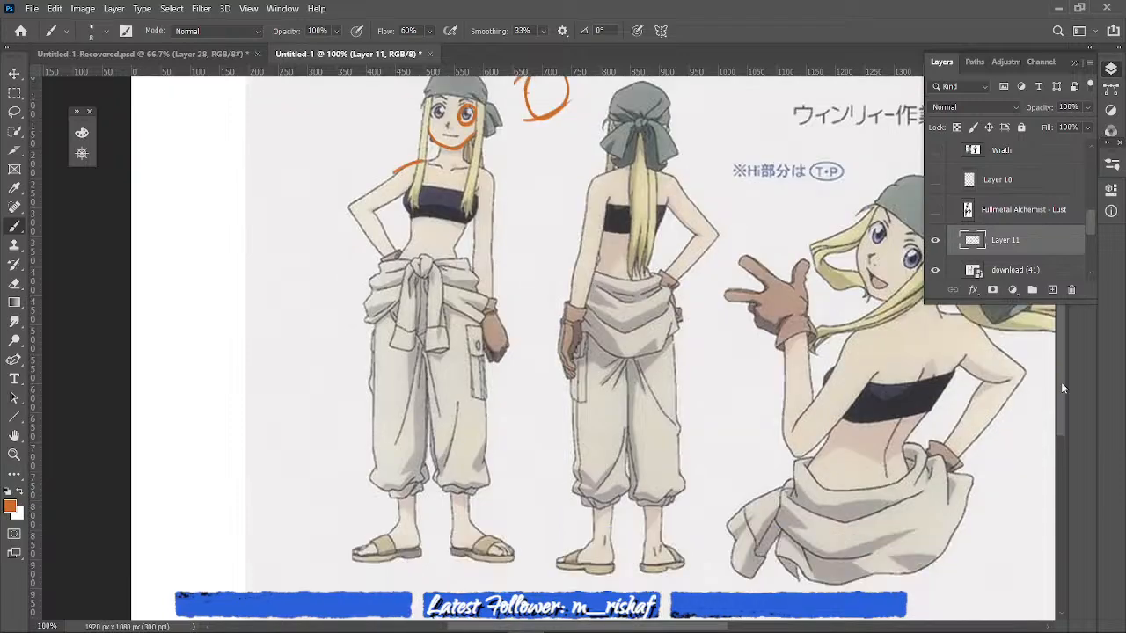
{"action": "scroll", "coordinate": [1060, 382], "scroll_direction": "down", "scroll_amount": 1}
{"action": "left_click_drag", "start_coordinate": [852, 313], "coordinate": [785, 411]}
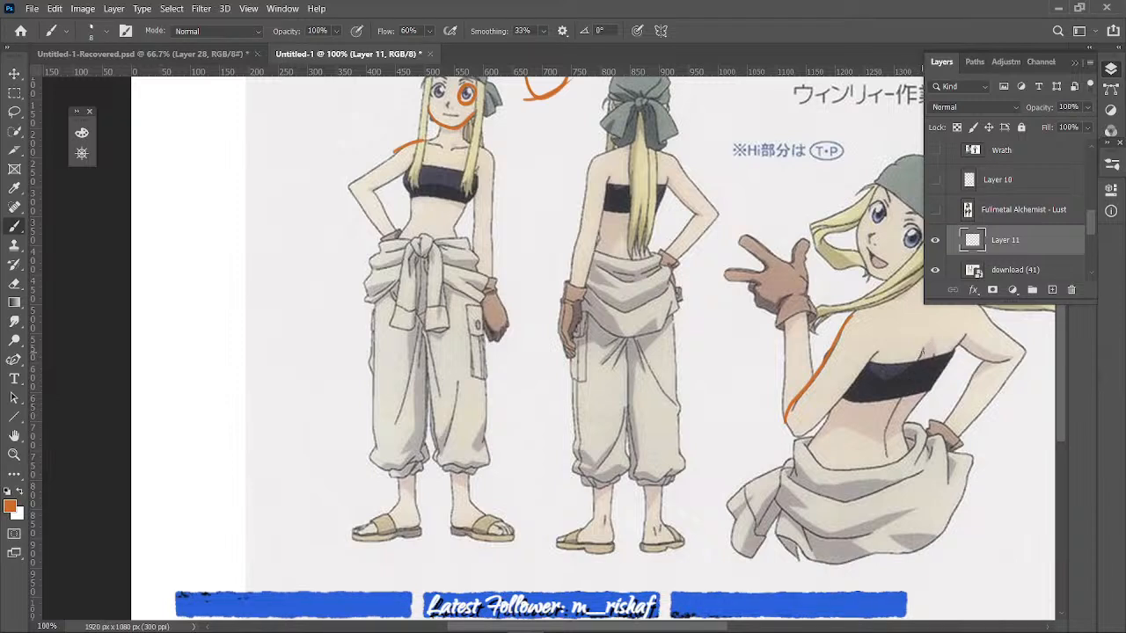
{"action": "left_click_drag", "start_coordinate": [921, 350], "coordinate": [883, 469]}
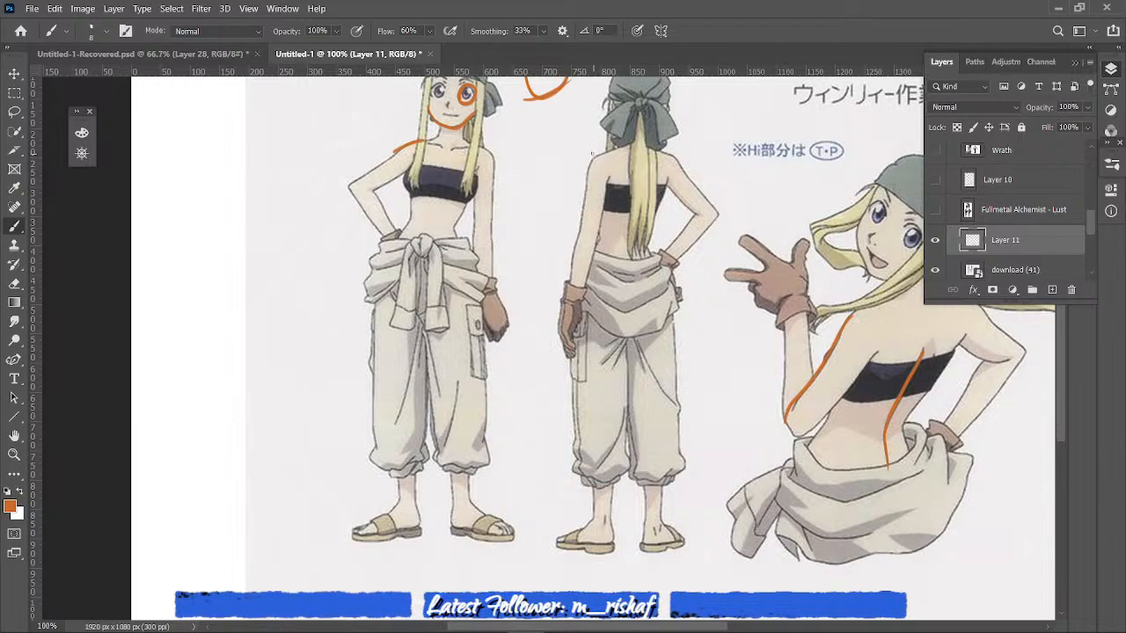
{"action": "mouse_move", "coordinate": [611, 148]}
{"action": "left_mouse_down"}
{"action": "mouse_move", "coordinate": [584, 193]}
{"action": "mouse_move", "coordinate": [567, 275]}
{"action": "left_mouse_up"}
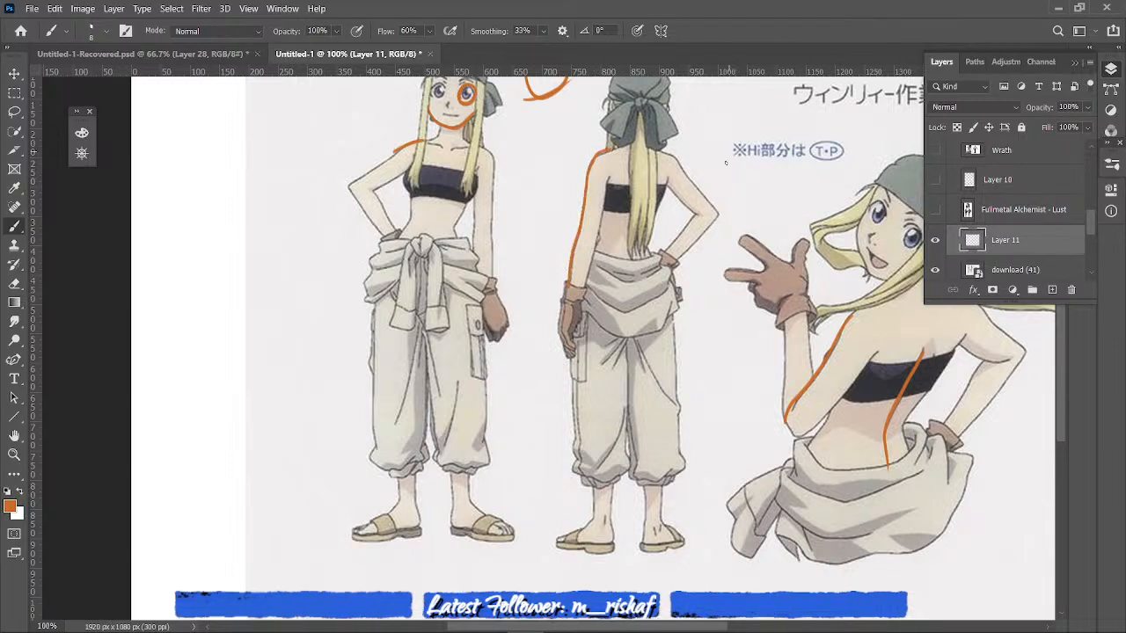
{"action": "left_click_drag", "start_coordinate": [735, 89], "coordinate": [720, 264]}
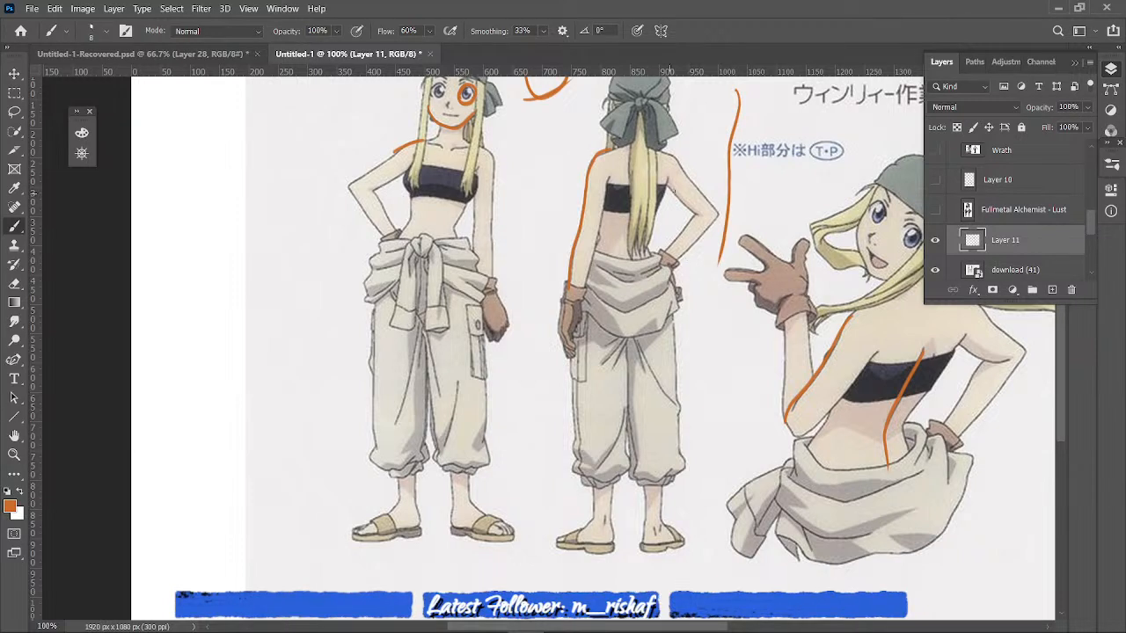
- Hide Layer 11 and the download (41) image, and show the bald, round-bodied character sheet below the angry birds layer
{"action": "scroll", "coordinate": [1054, 359], "scroll_direction": "up", "scroll_amount": 3}
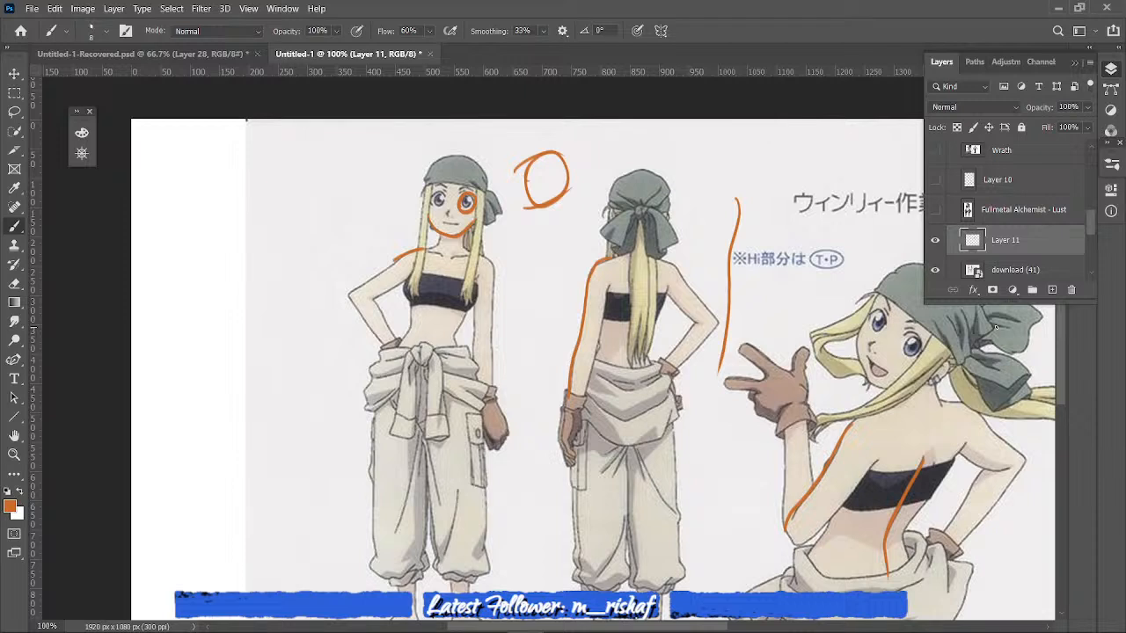
{"action": "left_click", "coordinate": [935, 240]}
{"action": "scroll", "coordinate": [1012, 211], "scroll_direction": "down", "scroll_amount": 3}
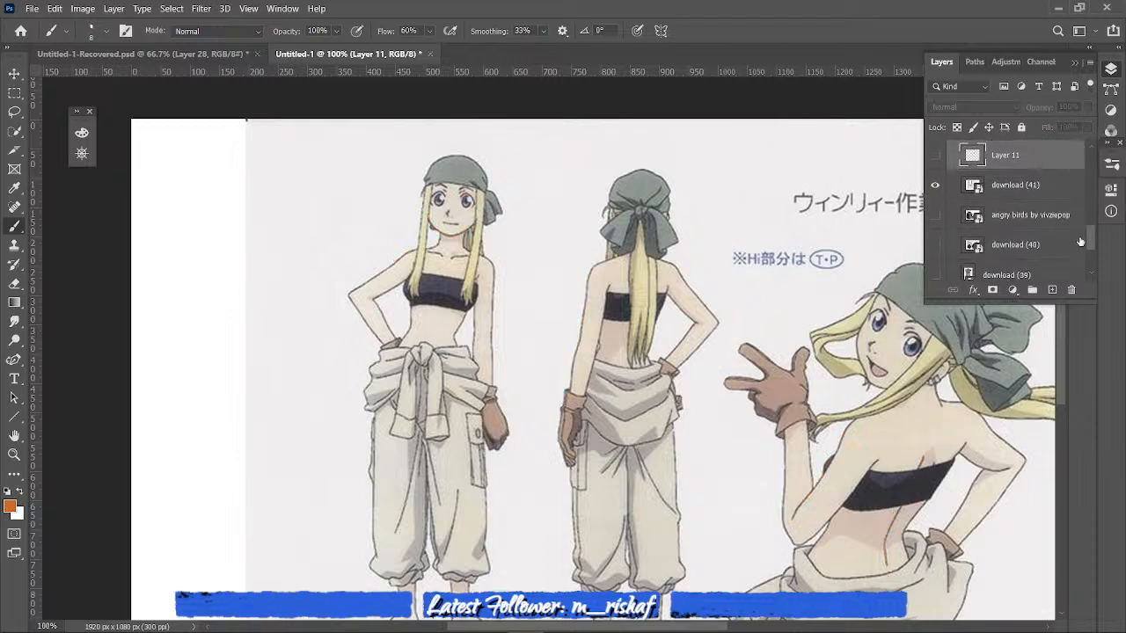
{"action": "left_click", "coordinate": [1026, 190]}
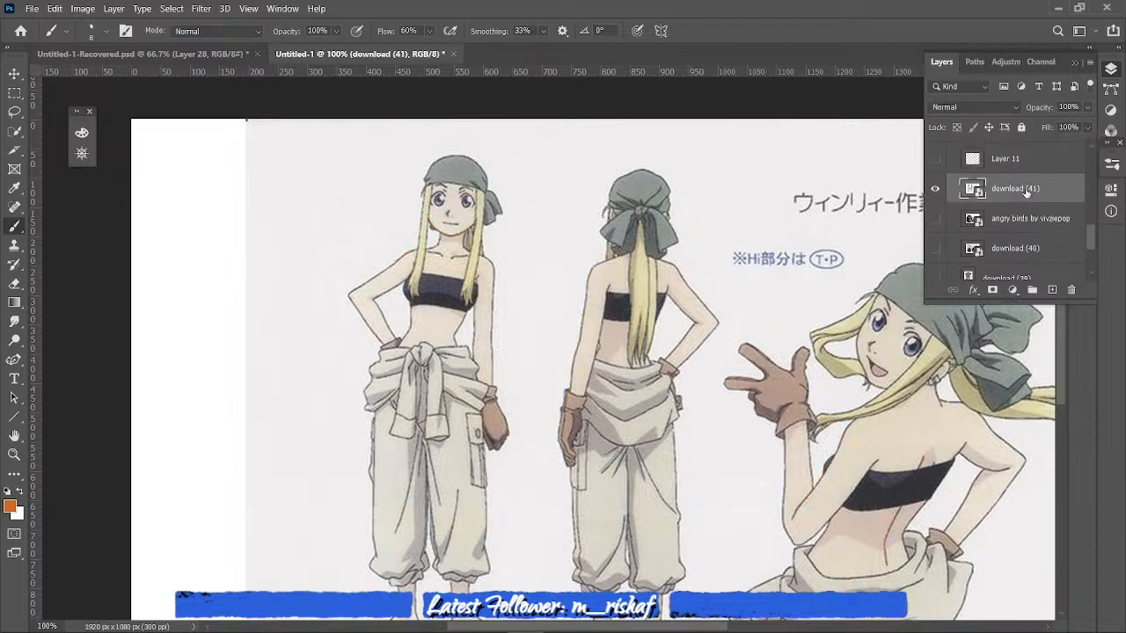
{"action": "left_click", "coordinate": [935, 188]}
{"action": "left_click", "coordinate": [935, 218]}
{"action": "left_click", "coordinate": [935, 218]}
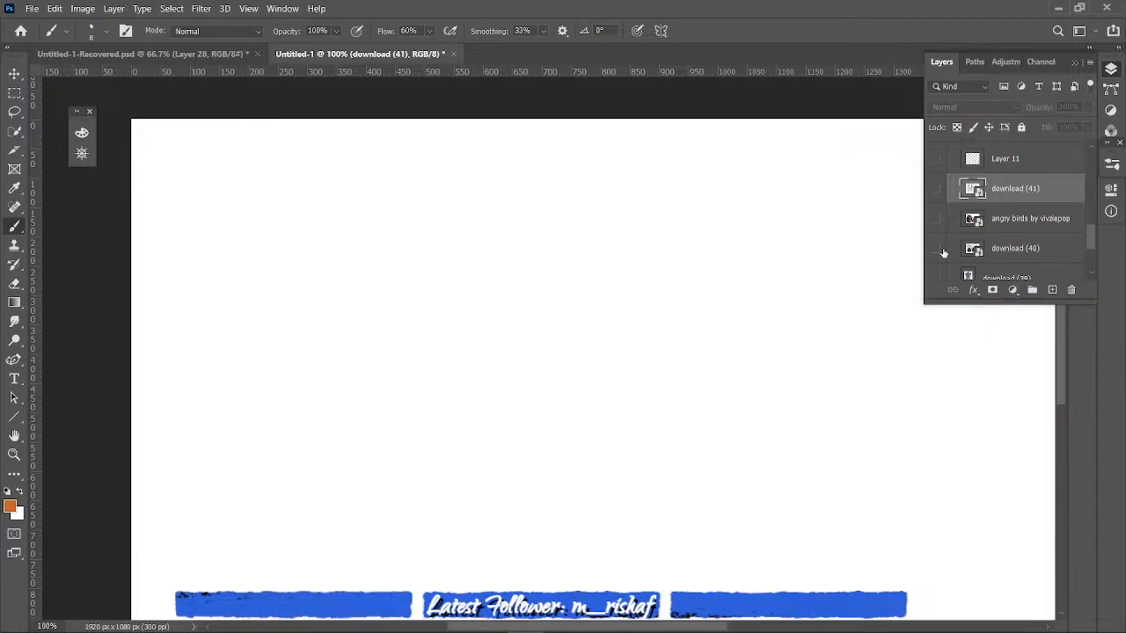
{"action": "left_click", "coordinate": [935, 248]}
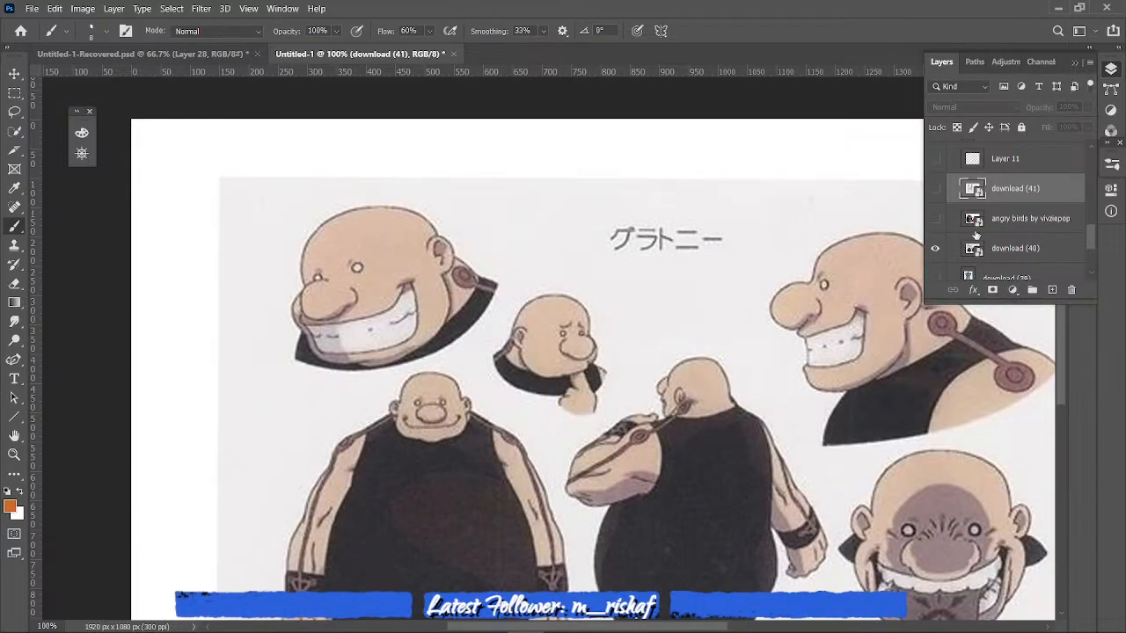
- Add a new layer above download (41) for drawing over the bald character sheet
{"action": "scroll", "coordinate": [975, 233], "scroll_direction": "down", "scroll_amount": 3}
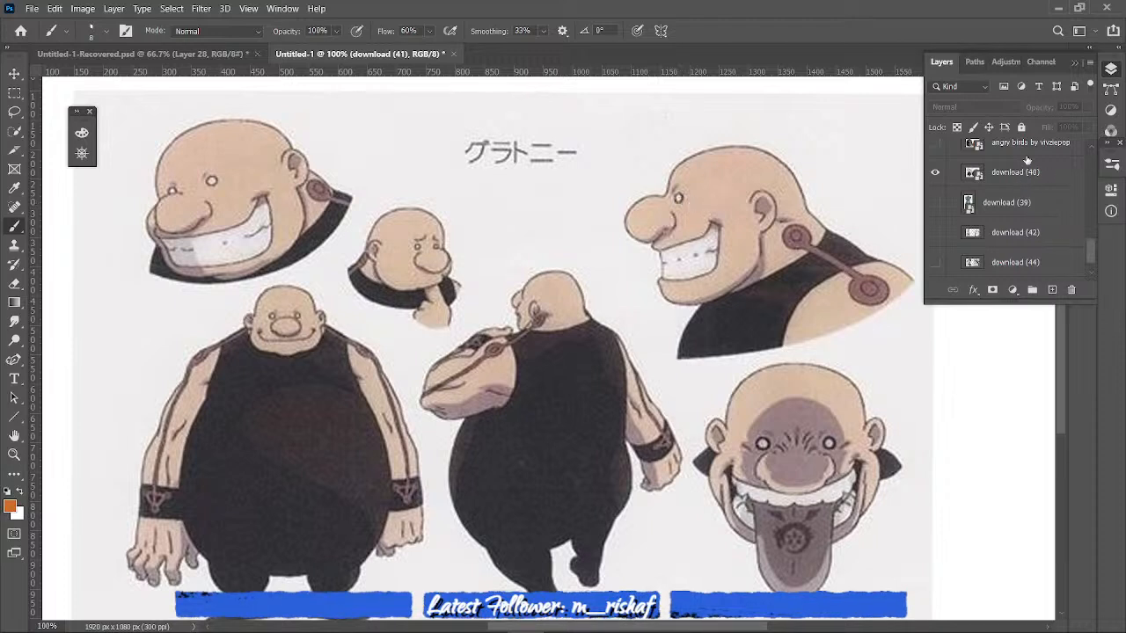
{"action": "left_click", "coordinate": [871, 259]}
{"action": "key", "text": "Escape"}
{"action": "left_click", "coordinate": [1053, 290]}
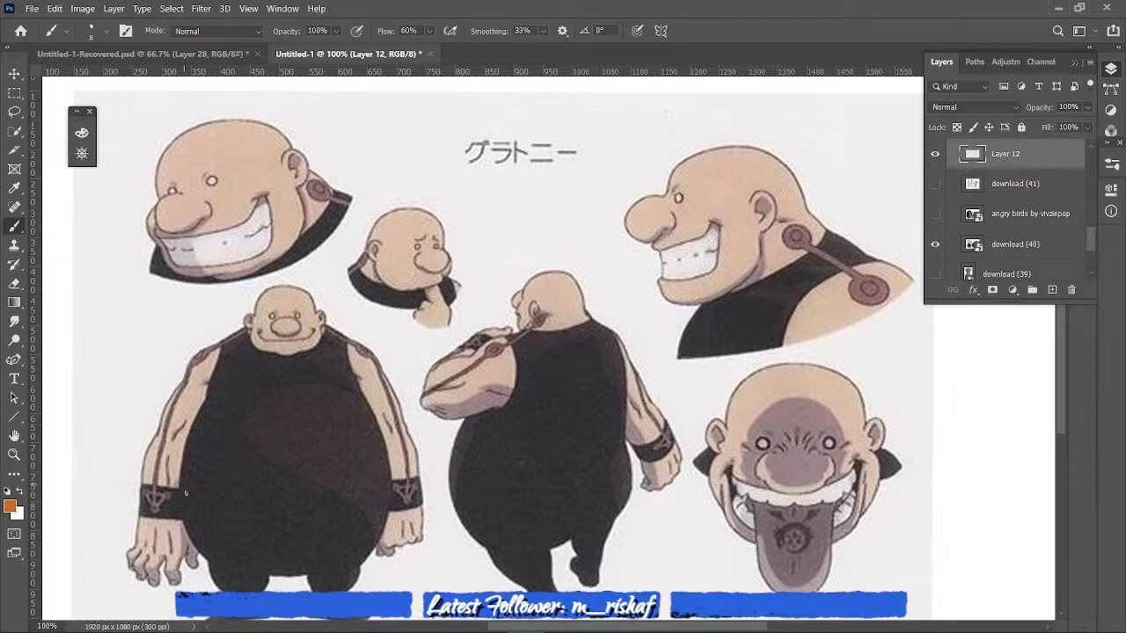
- Block the front-view bald figure with a large belly circle, an arched upper torso, a round head and small rounded ears
{"action": "mouse_move", "coordinate": [183, 522]}
{"action": "left_mouse_down"}
{"action": "mouse_move", "coordinate": [187, 441]}
{"action": "mouse_move", "coordinate": [270, 377]}
{"action": "mouse_move", "coordinate": [370, 436]}
{"action": "mouse_move", "coordinate": [363, 536]}
{"action": "mouse_move", "coordinate": [245, 577]}
{"action": "mouse_move", "coordinate": [191, 493]}
{"action": "left_mouse_up"}
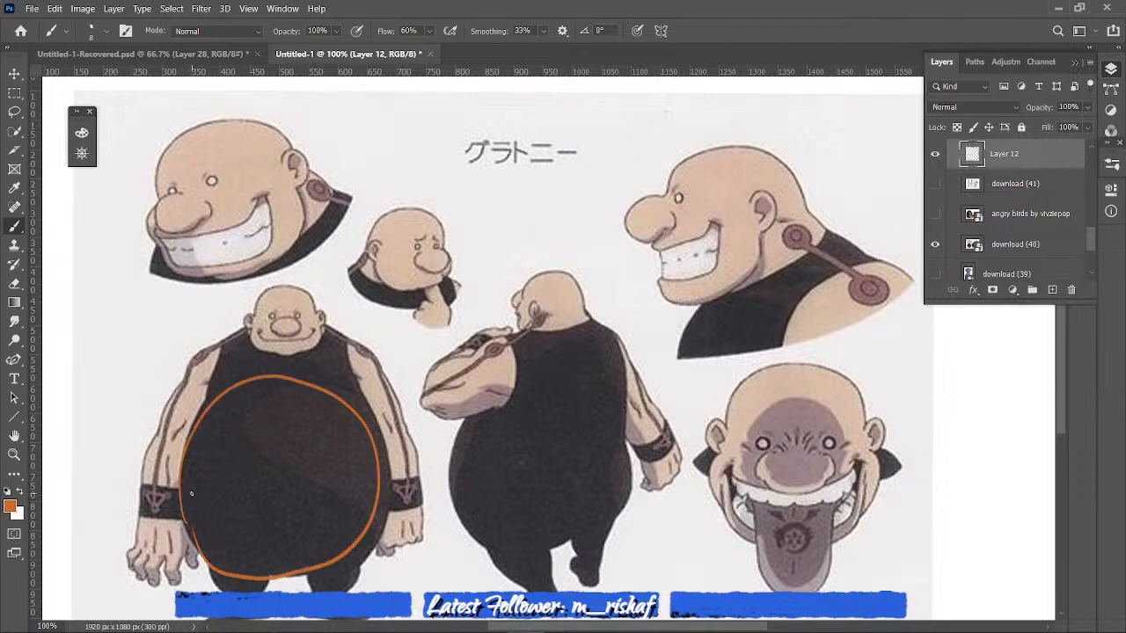
{"action": "mouse_move", "coordinate": [209, 401]}
{"action": "left_mouse_down"}
{"action": "mouse_move", "coordinate": [275, 313]}
{"action": "mouse_move", "coordinate": [345, 394]}
{"action": "left_mouse_up"}
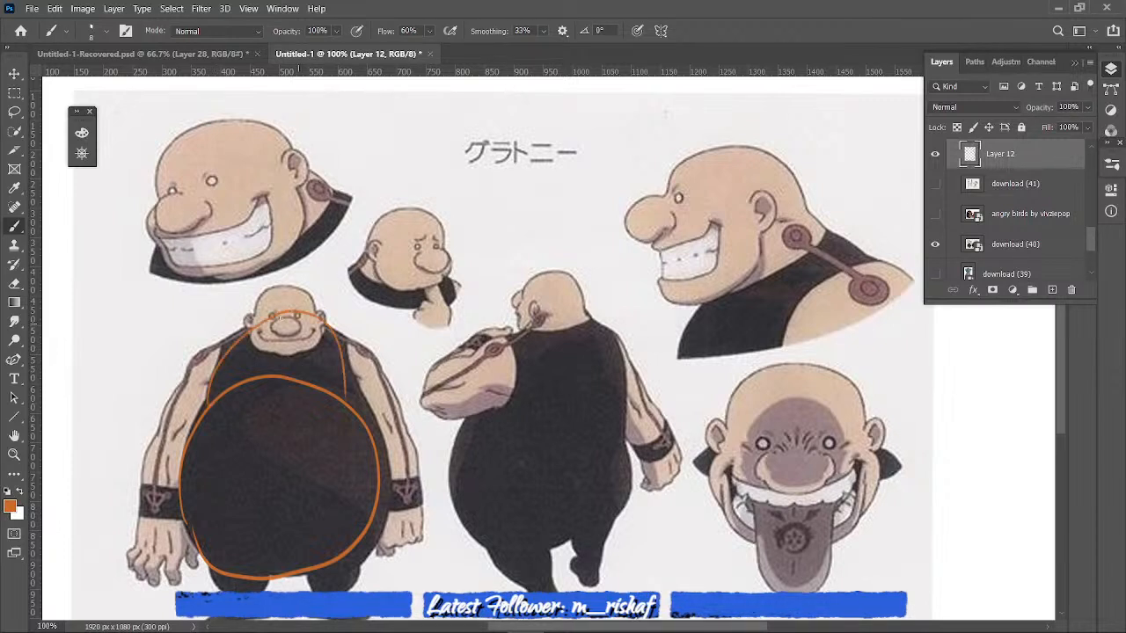
{"action": "mouse_move", "coordinate": [290, 290]}
{"action": "left_mouse_down"}
{"action": "mouse_move", "coordinate": [260, 345]}
{"action": "mouse_move", "coordinate": [250, 328]}
{"action": "left_mouse_up"}
{"action": "left_click_drag", "start_coordinate": [320, 305], "coordinate": [326, 318]}
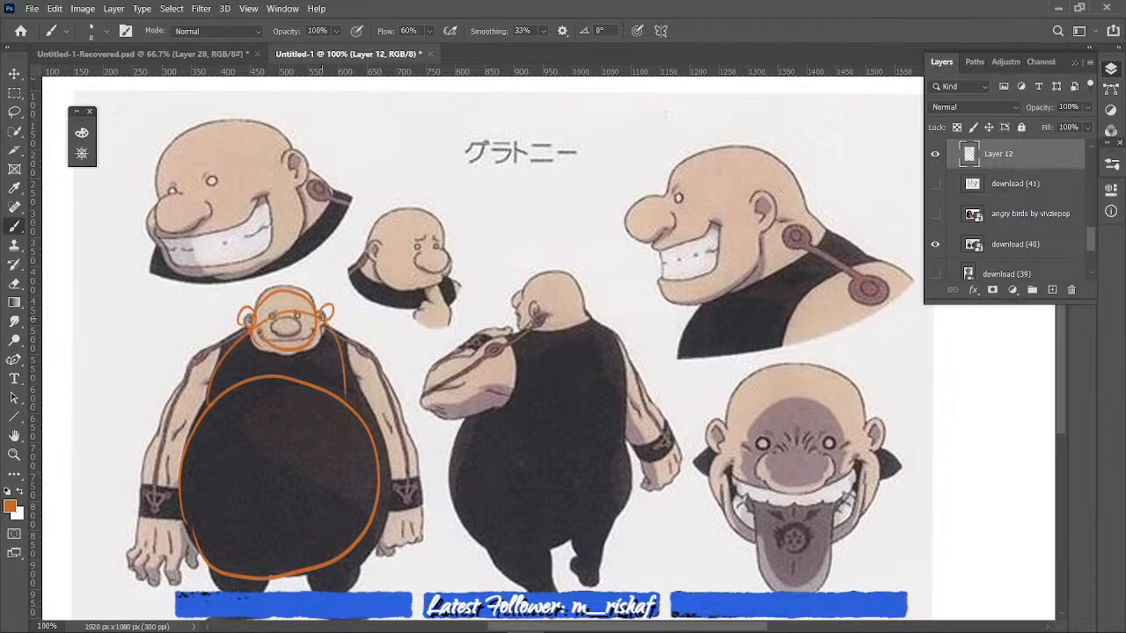
- Trace the front-view figure's curved outer arms and leg tops, and circle the small portrait's face and the large grinning head's nose
{"action": "left_click_drag", "start_coordinate": [214, 345], "coordinate": [151, 510]}
{"action": "left_click_drag", "start_coordinate": [360, 350], "coordinate": [412, 475]}
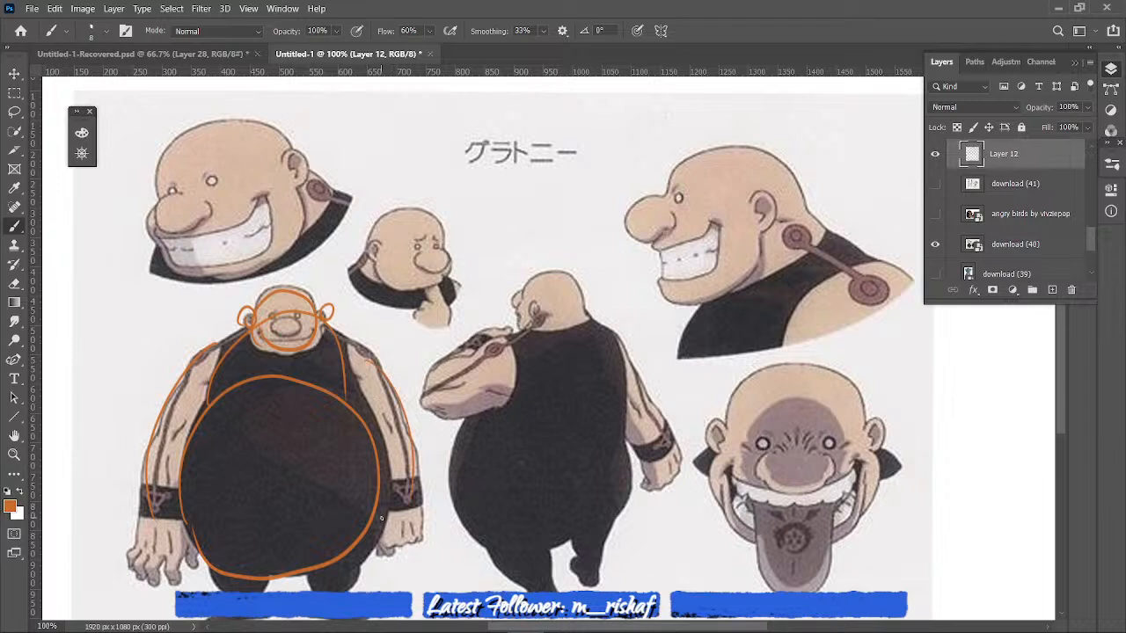
{"action": "left_click_drag", "start_coordinate": [211, 576], "coordinate": [326, 592]}
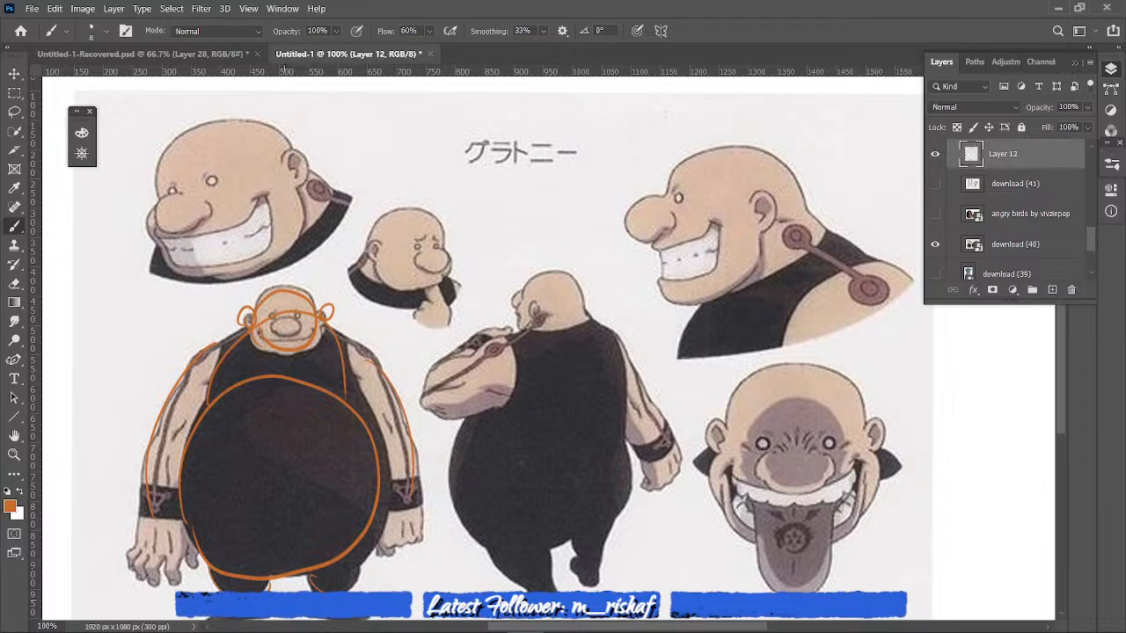
{"action": "left_click_drag", "start_coordinate": [379, 273], "coordinate": [383, 280]}
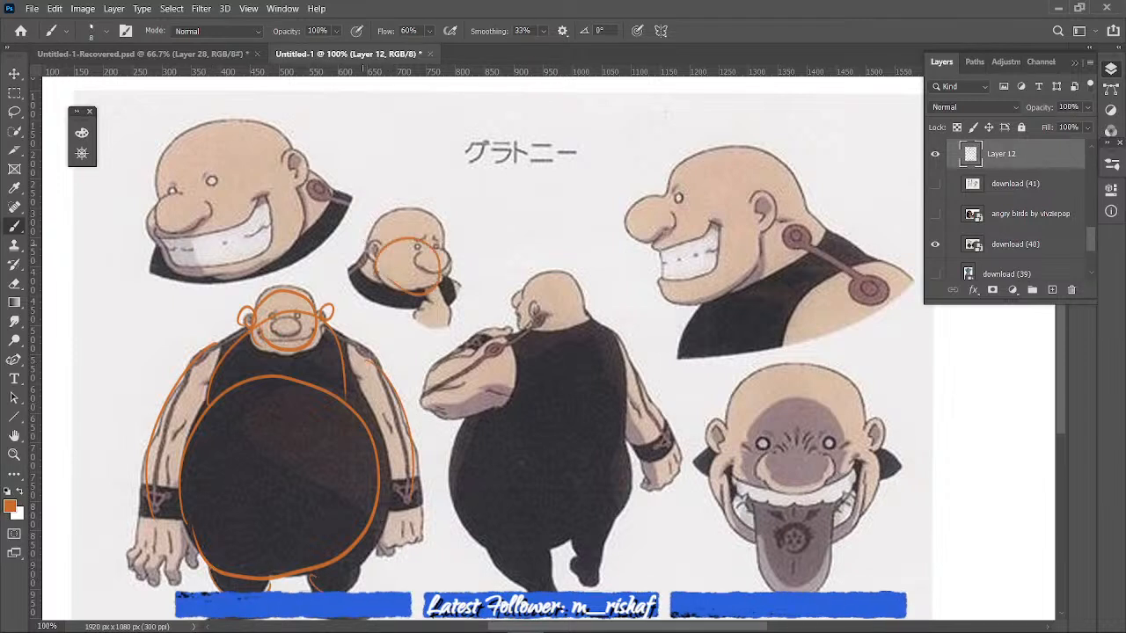
{"action": "left_click_drag", "start_coordinate": [164, 230], "coordinate": [167, 218]}
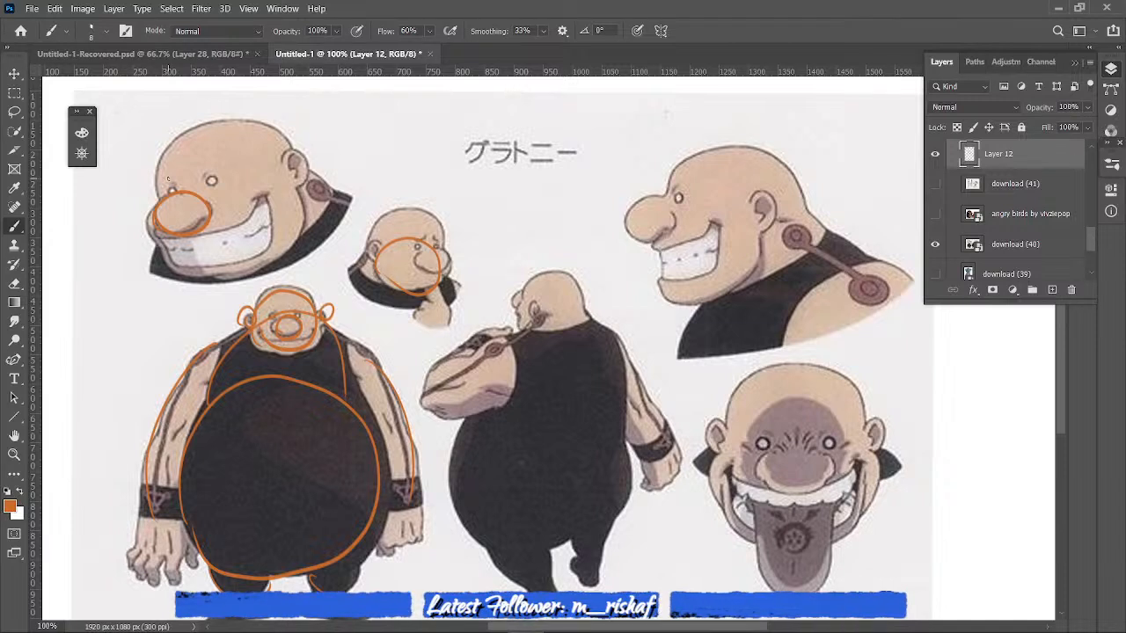
- Hide Layer 12 and the bald character sheet, and show the download (39) armored figure reference
{"action": "left_click", "coordinate": [935, 154]}
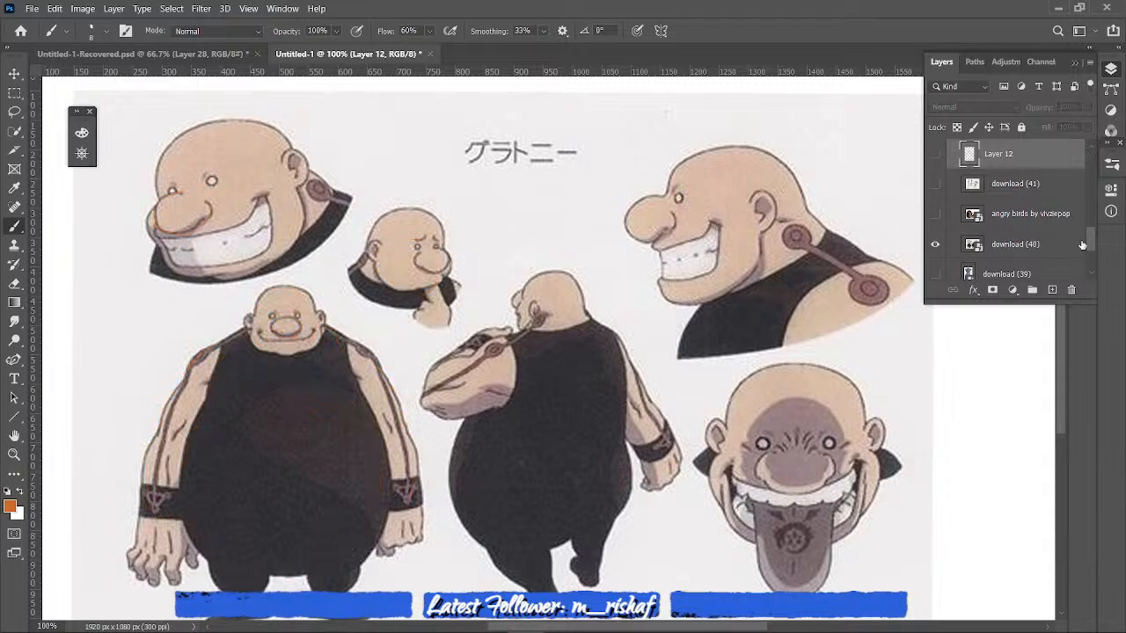
{"action": "scroll", "coordinate": [1083, 250], "scroll_direction": "down", "scroll_amount": 3}
{"action": "left_click", "coordinate": [936, 197]}
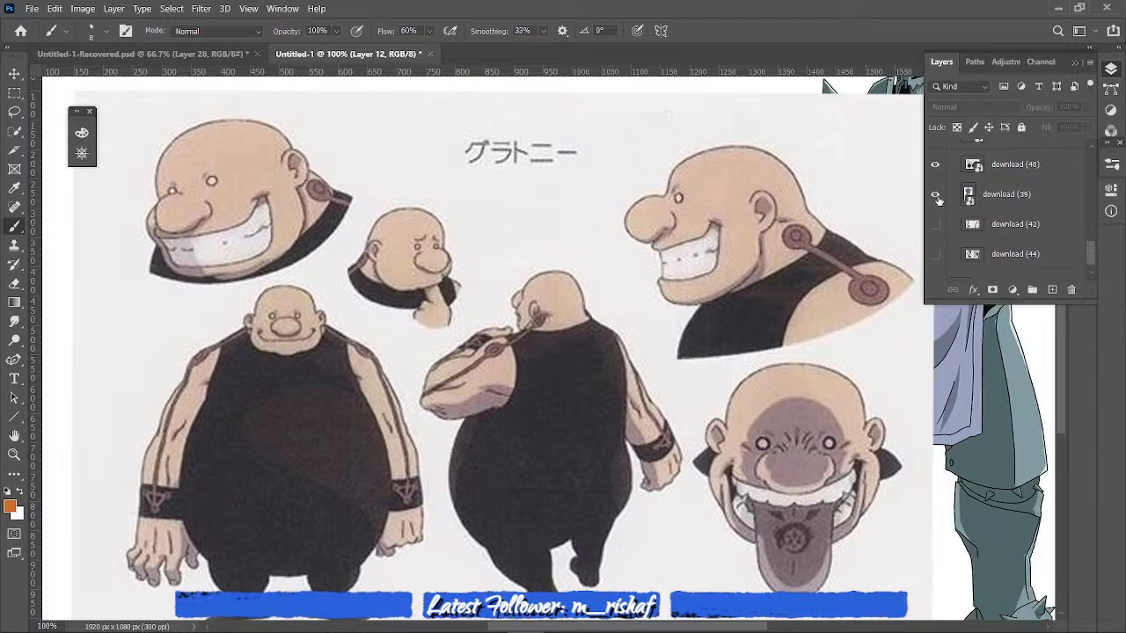
{"action": "left_click", "coordinate": [936, 167]}
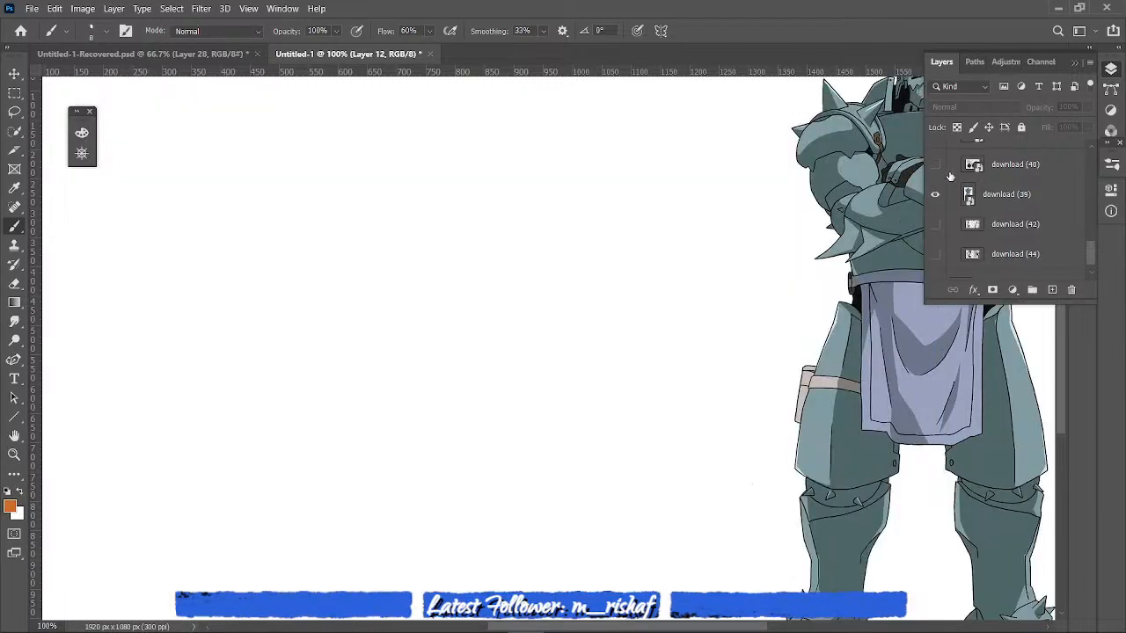
{"action": "left_click", "coordinate": [584, 570]}
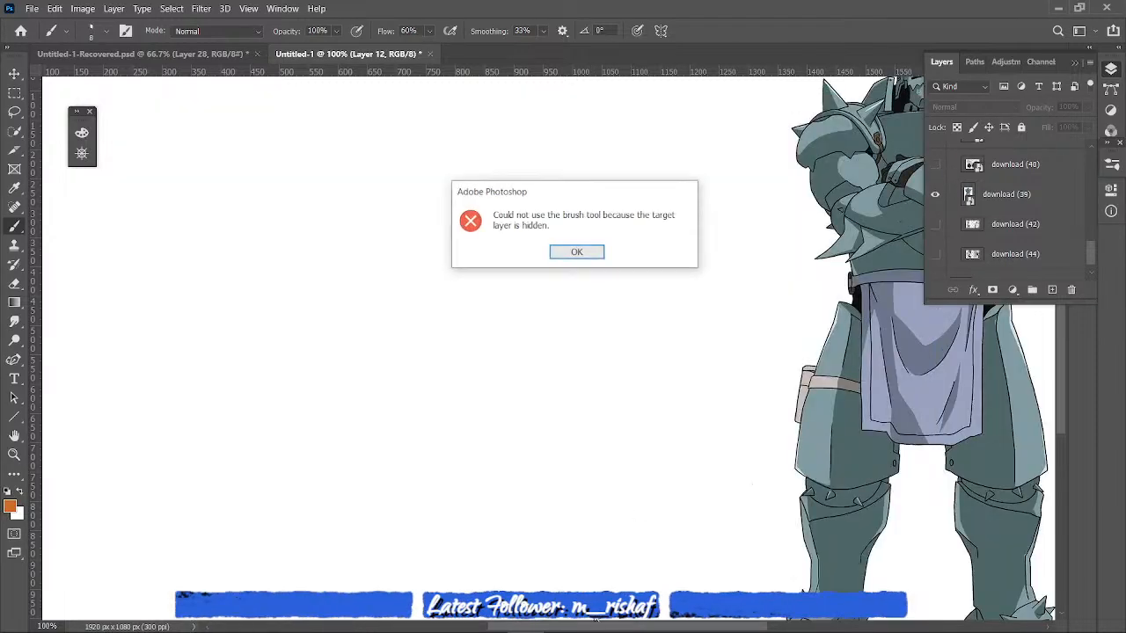
{"action": "left_click", "coordinate": [577, 251]}
{"action": "mouse_move", "coordinate": [613, 627]}
{"action": "left_click_drag", "start_coordinate": [655, 631], "coordinate": [642, 515]}
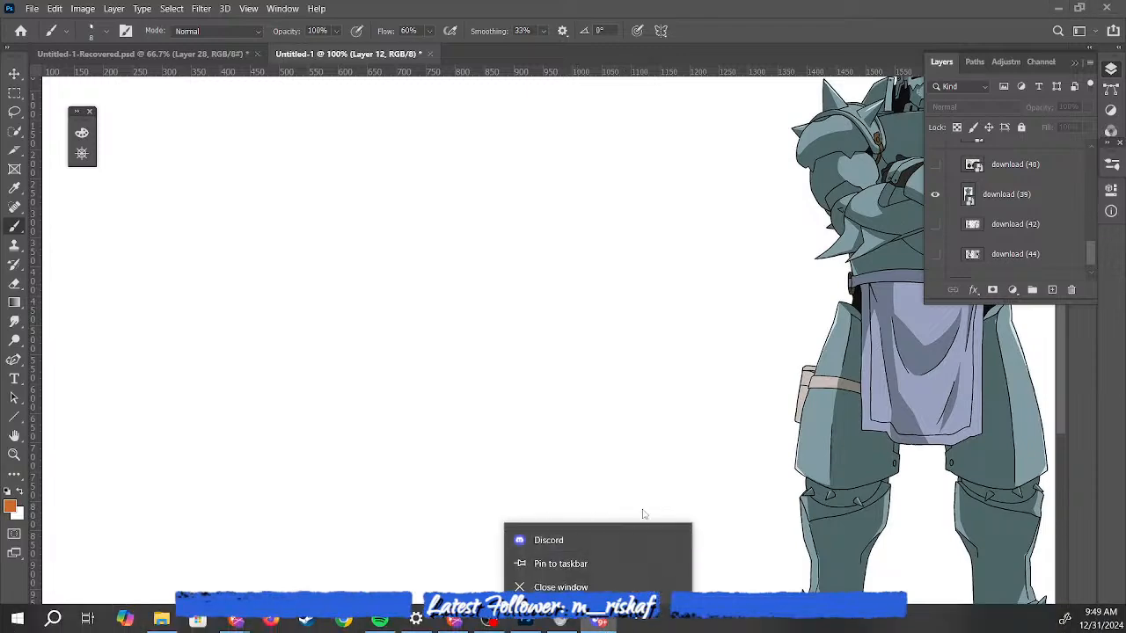
- Add a new layer for drawing over the armored figure reference
{"action": "left_click", "coordinate": [671, 492]}
{"action": "left_click_drag", "start_coordinate": [625, 628], "coordinate": [683, 629]}
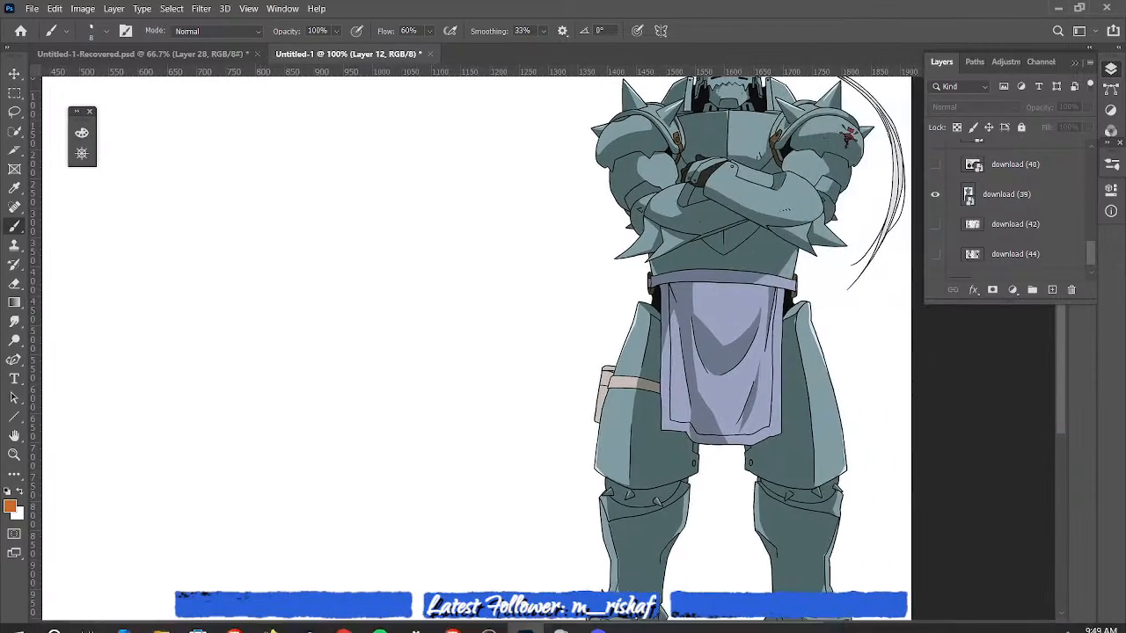
{"action": "left_click_drag", "start_coordinate": [1060, 362], "coordinate": [1078, 319]}
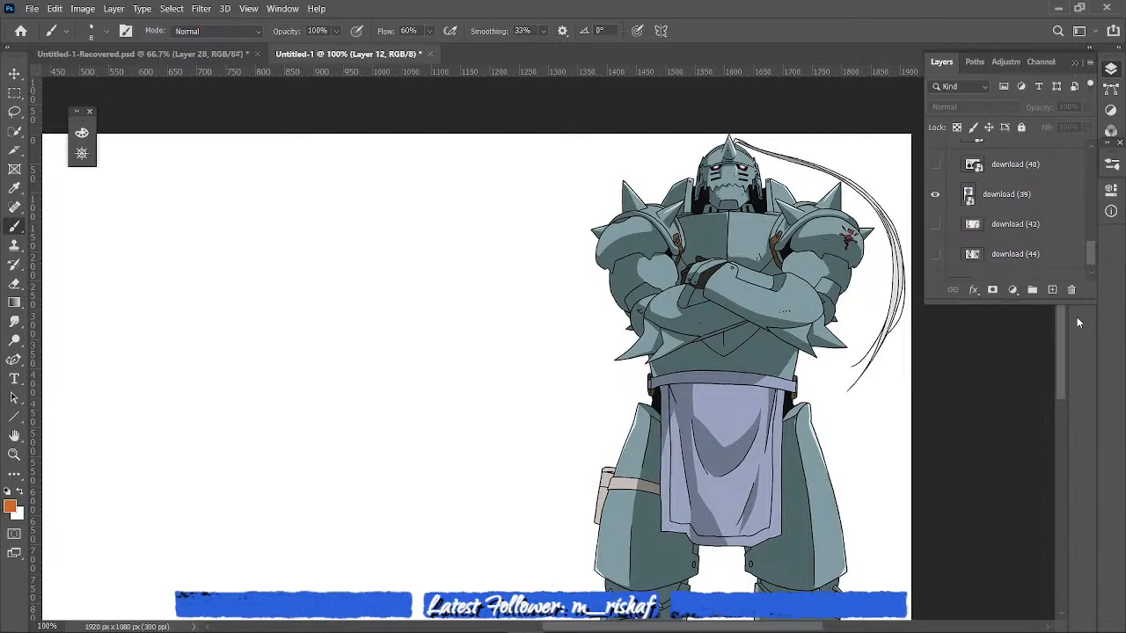
{"action": "left_click", "coordinate": [750, 236]}
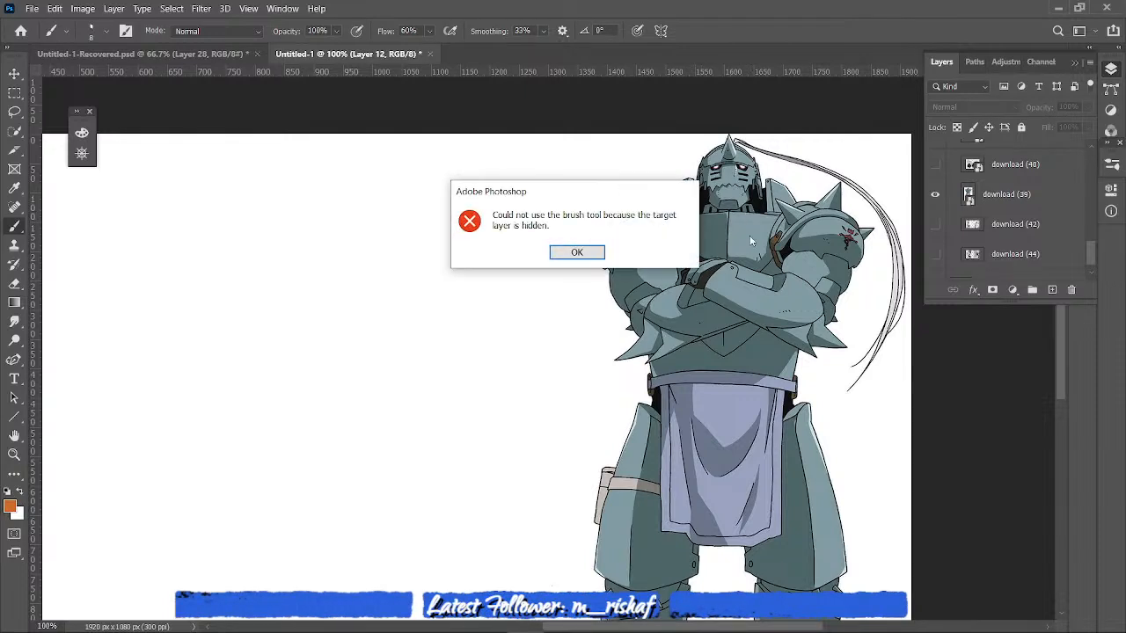
{"action": "left_click", "coordinate": [591, 251]}
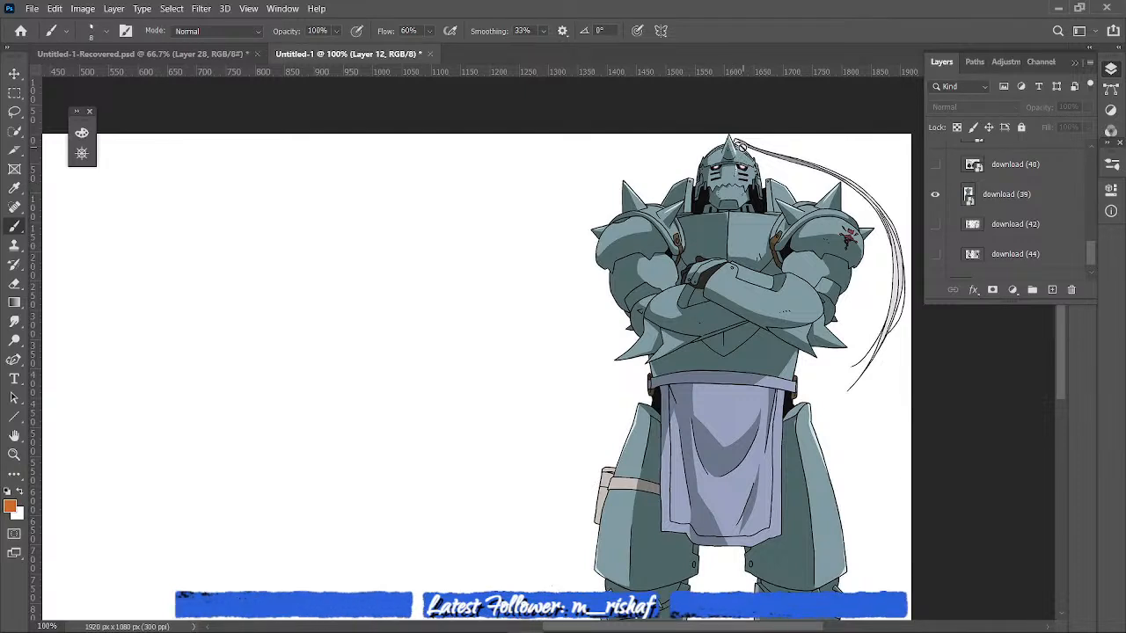
{"action": "left_click", "coordinate": [625, 437]}
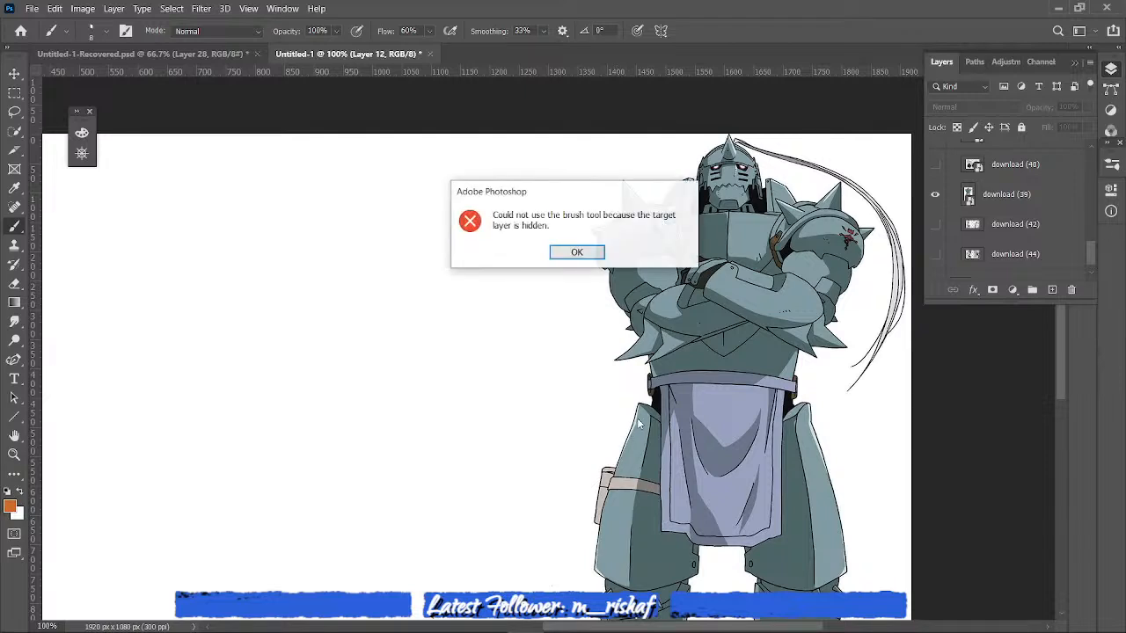
{"action": "left_click", "coordinate": [578, 252]}
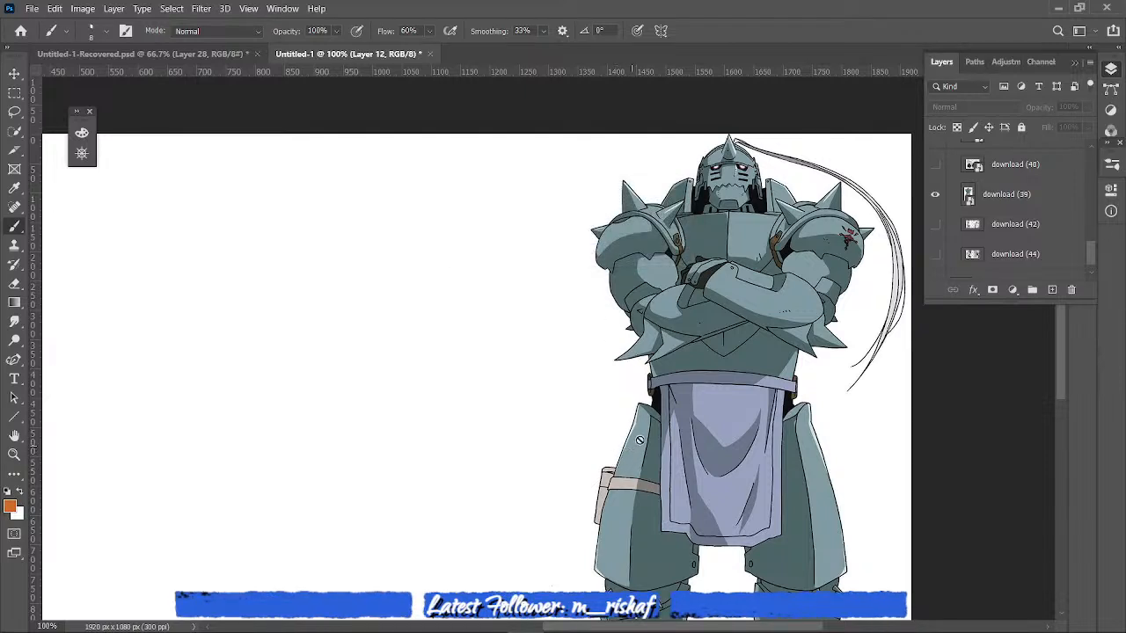
{"action": "left_click", "coordinate": [1051, 289]}
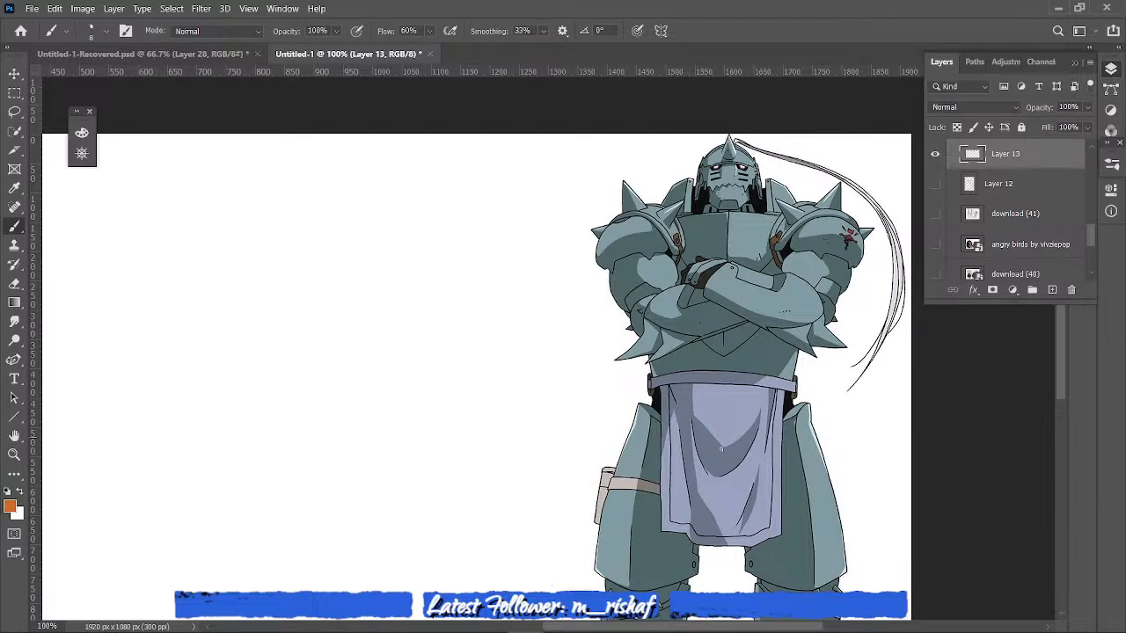
- Trace the armored figure's outer thigh edges, one slanted torso side, and a diagonal line across the shoulders
{"action": "mouse_move", "coordinate": [635, 410]}
{"action": "left_mouse_down"}
{"action": "mouse_move", "coordinate": [587, 566]}
{"action": "mouse_move", "coordinate": [616, 584]}
{"action": "left_mouse_up"}
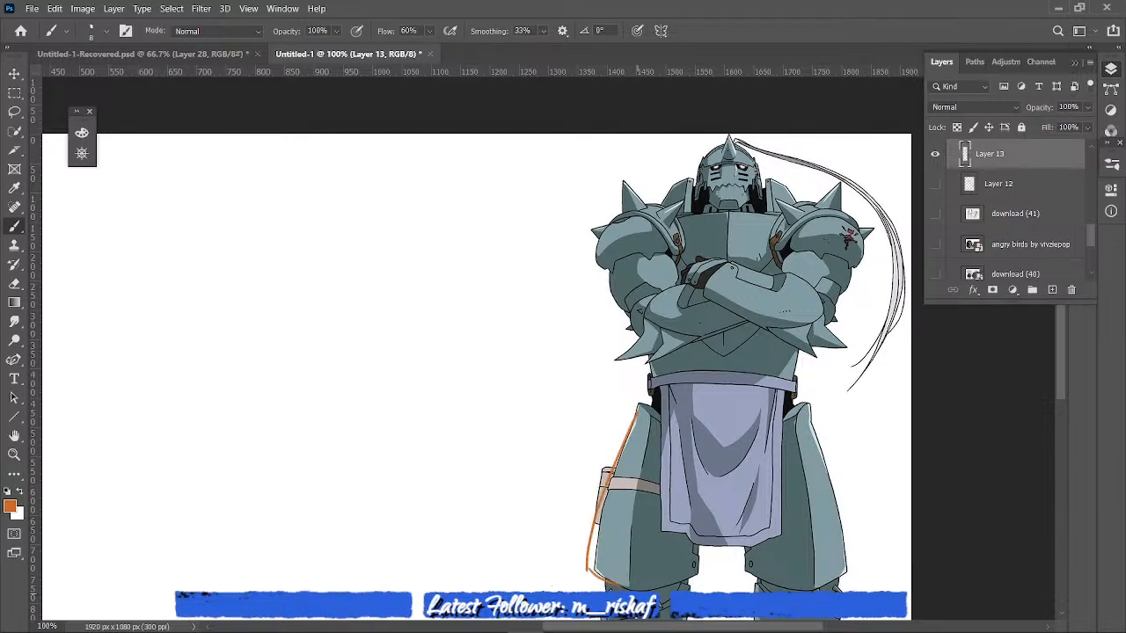
{"action": "left_click_drag", "start_coordinate": [807, 423], "coordinate": [846, 582]}
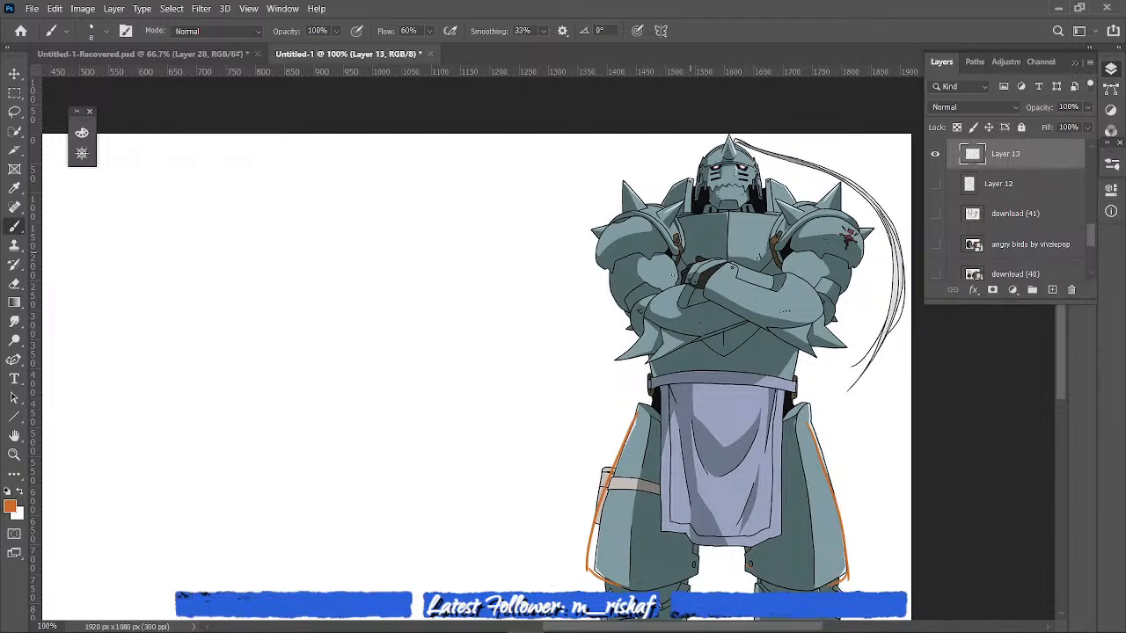
{"action": "left_click_drag", "start_coordinate": [632, 244], "coordinate": [647, 333]}
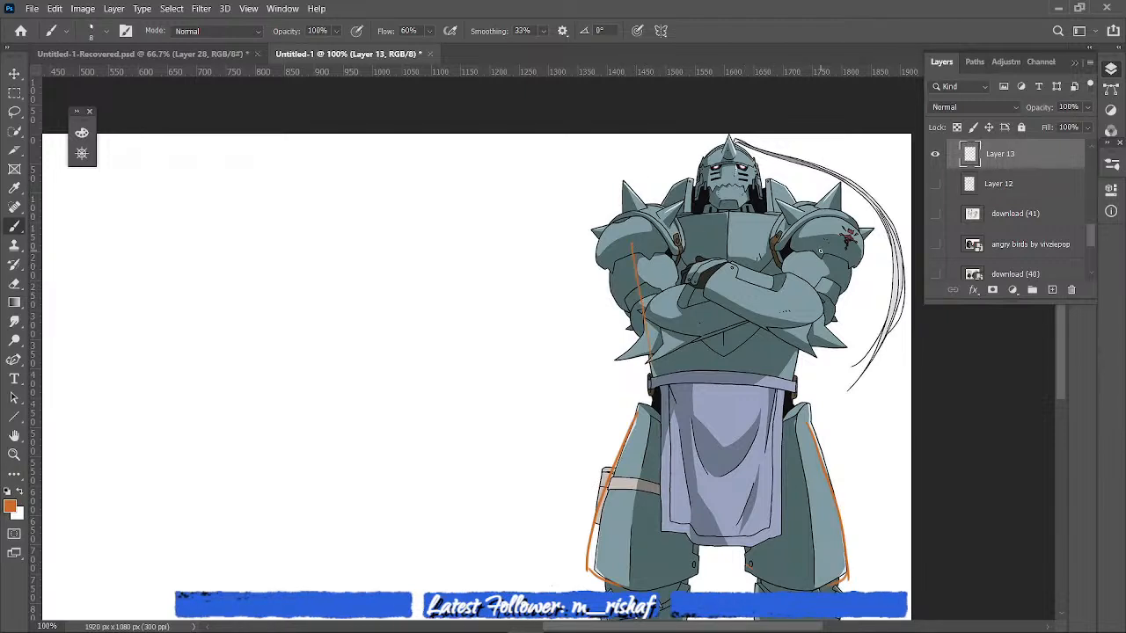
{"action": "left_click_drag", "start_coordinate": [633, 221], "coordinate": [809, 196]}
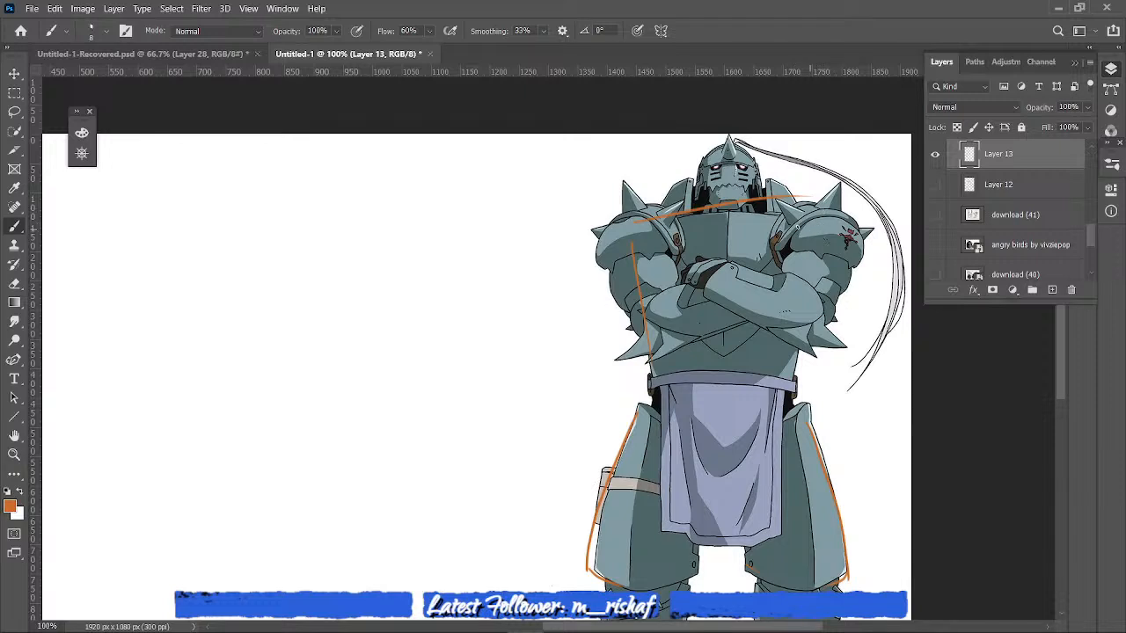
- Sketch a square and a circle with a plus sign between them, and a rounded square above, beside the armored figure
{"action": "mouse_move", "coordinate": [246, 444]}
{"action": "left_mouse_down"}
{"action": "mouse_move", "coordinate": [298, 379]}
{"action": "mouse_move", "coordinate": [335, 448]}
{"action": "mouse_move", "coordinate": [296, 459]}
{"action": "mouse_move", "coordinate": [256, 429]}
{"action": "left_mouse_up"}
{"action": "mouse_move", "coordinate": [378, 372]}
{"action": "left_mouse_down"}
{"action": "mouse_move", "coordinate": [382, 454]}
{"action": "mouse_move", "coordinate": [445, 410]}
{"action": "mouse_move", "coordinate": [378, 415]}
{"action": "left_mouse_up"}
{"action": "left_click_drag", "start_coordinate": [413, 366], "coordinate": [376, 409]}
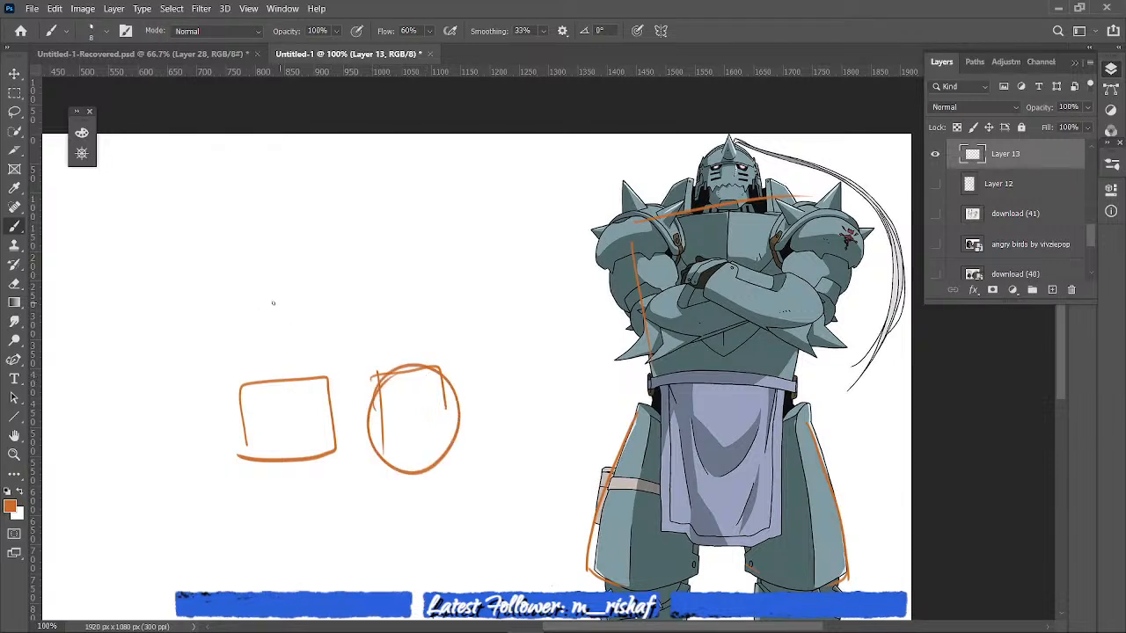
{"action": "left_click_drag", "start_coordinate": [270, 268], "coordinate": [355, 278]}
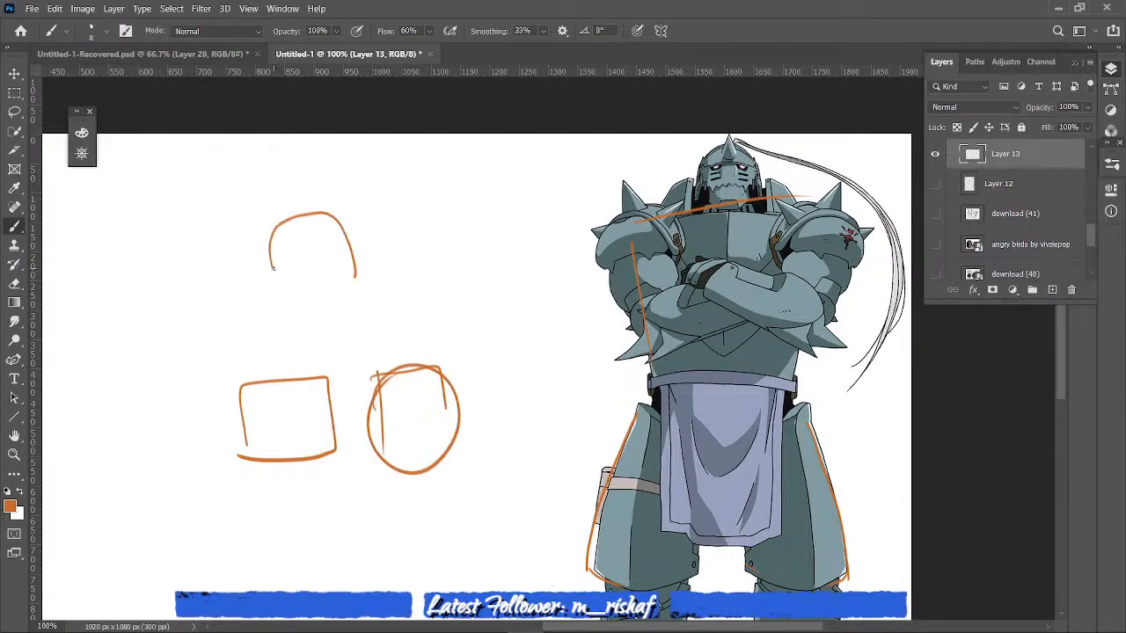
{"action": "left_click_drag", "start_coordinate": [273, 267], "coordinate": [356, 274]}
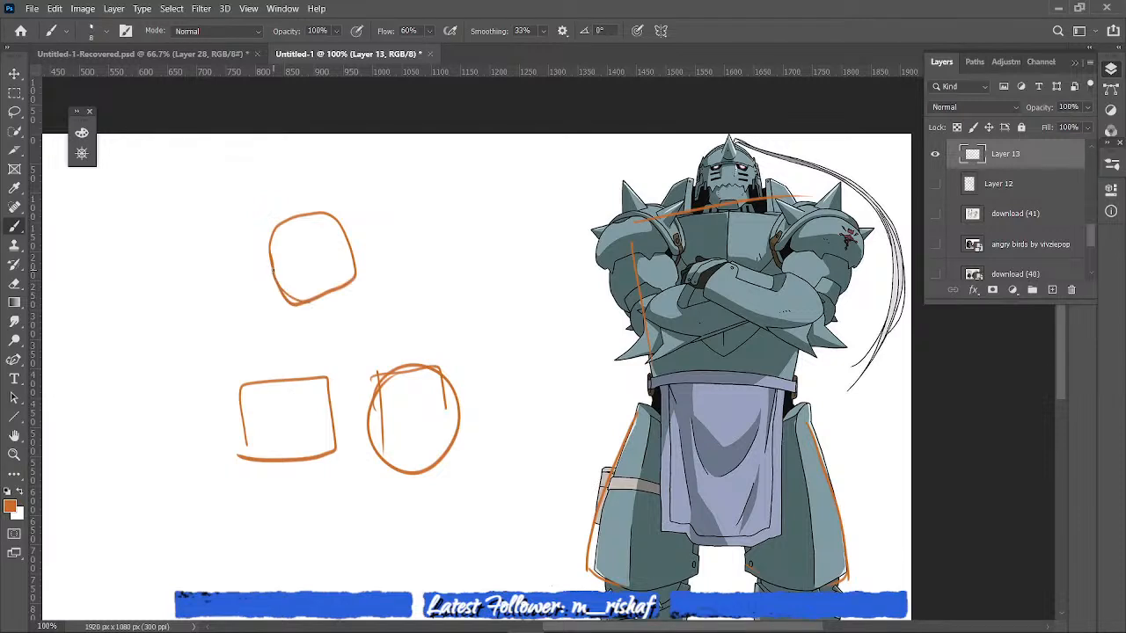
{"action": "left_click_drag", "start_coordinate": [353, 387], "coordinate": [355, 413]}
{"action": "left_click_drag", "start_coordinate": [346, 400], "coordinate": [360, 397]}
{"action": "mouse_move", "coordinate": [338, 347]}
{"action": "left_mouse_down"}
{"action": "mouse_move", "coordinate": [335, 308]}
{"action": "mouse_move", "coordinate": [367, 331]}
{"action": "left_mouse_up"}
- Hide Layer 13 and the armored figure, and show the angry birds reference in full
{"action": "left_click", "coordinate": [935, 154]}
{"action": "mouse_move", "coordinate": [1093, 235]}
{"action": "left_mouse_down"}
{"action": "mouse_move", "coordinate": [1094, 261]}
{"action": "mouse_move", "coordinate": [1098, 240]}
{"action": "left_mouse_up"}
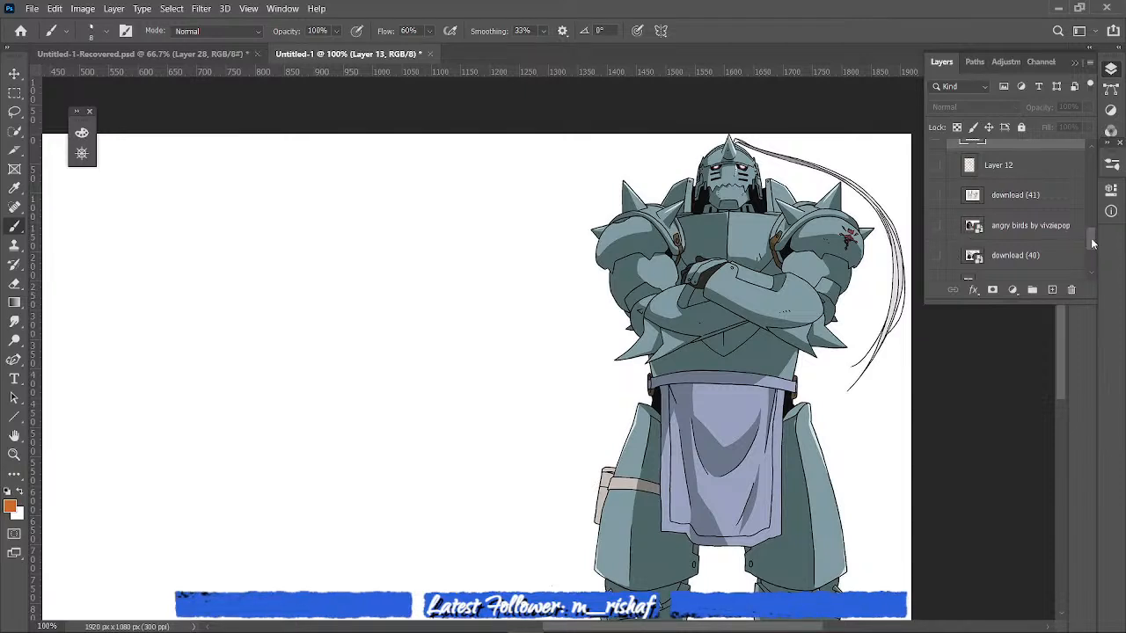
{"action": "scroll", "coordinate": [1092, 244], "scroll_direction": "down", "scroll_amount": 2}
{"action": "left_click", "coordinate": [935, 217]}
{"action": "left_click", "coordinate": [935, 157]}
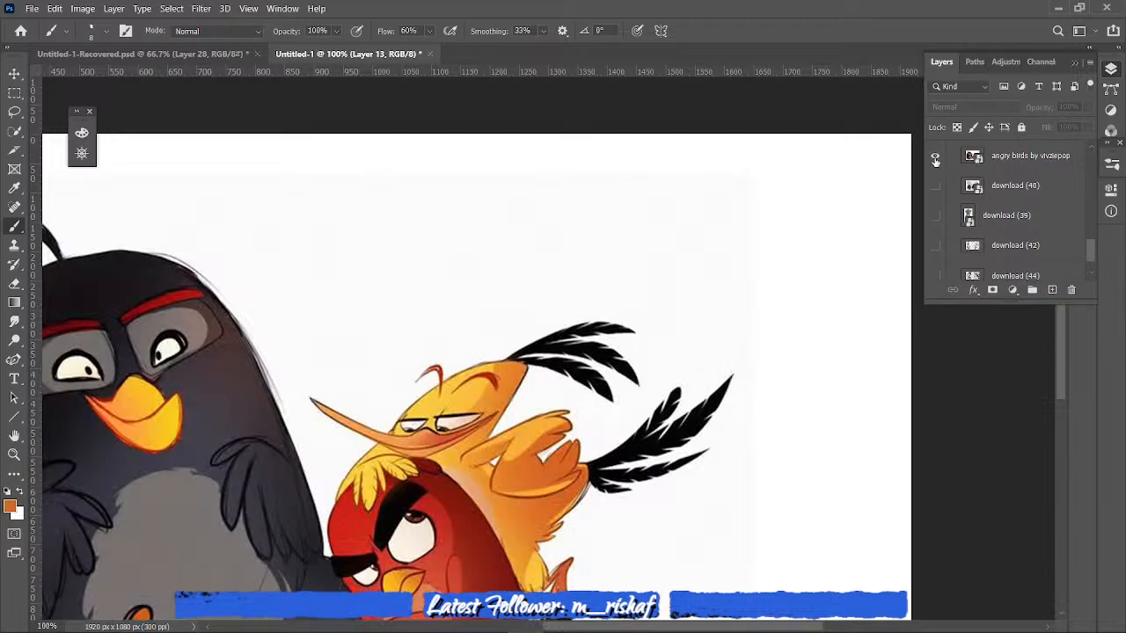
{"action": "key", "text": "ctrl+minus"}
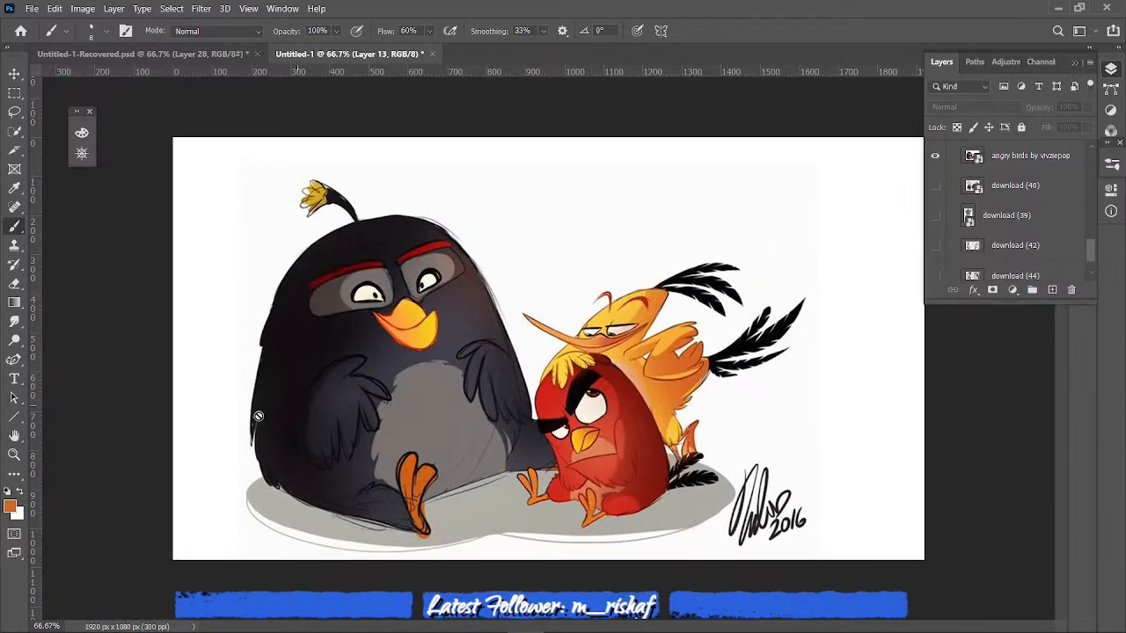
- Add a new layer above Layer 5 for drawing over the angry birds reference
{"action": "left_click", "coordinate": [342, 418]}
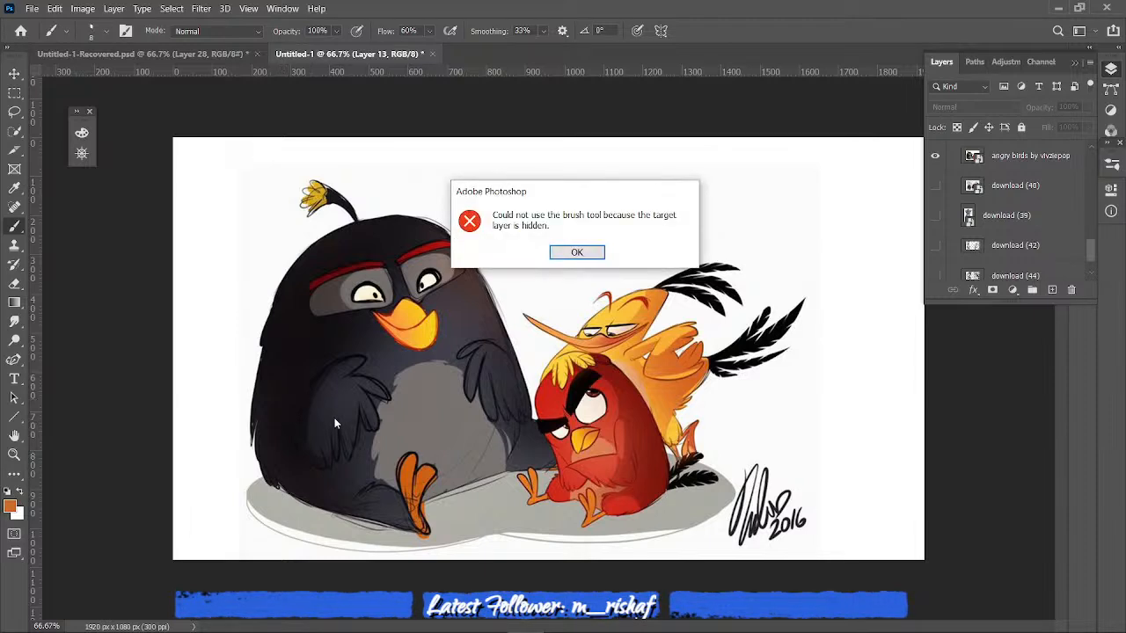
{"action": "left_click", "coordinate": [572, 253]}
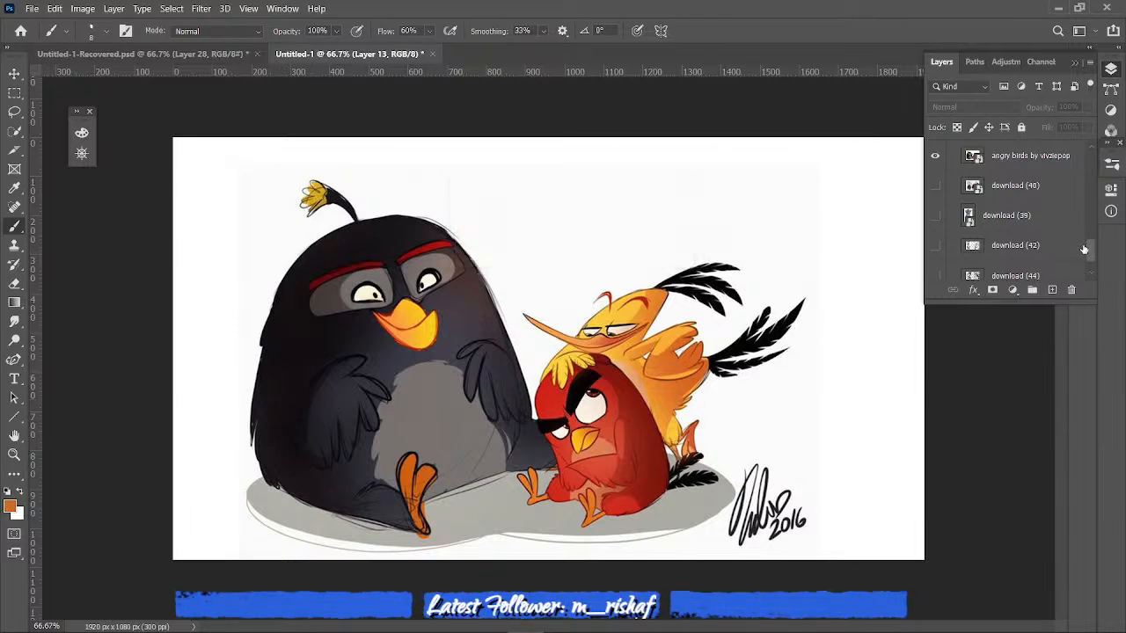
{"action": "left_click_drag", "start_coordinate": [1088, 251], "coordinate": [1042, 167]}
{"action": "left_click", "coordinate": [1018, 161]}
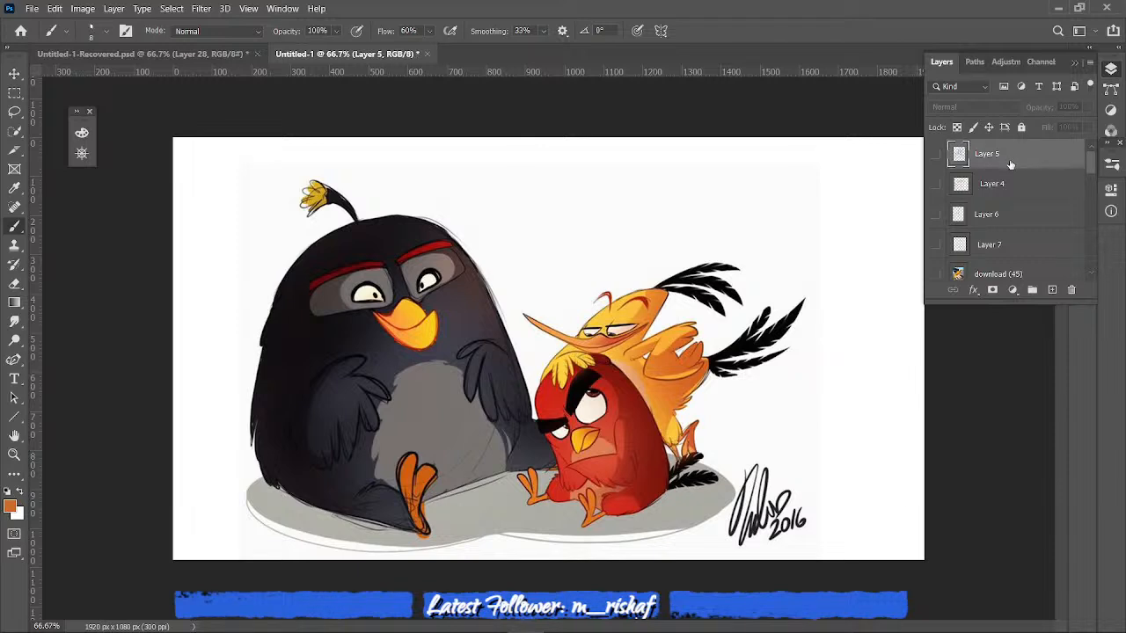
{"action": "left_click", "coordinate": [270, 443]}
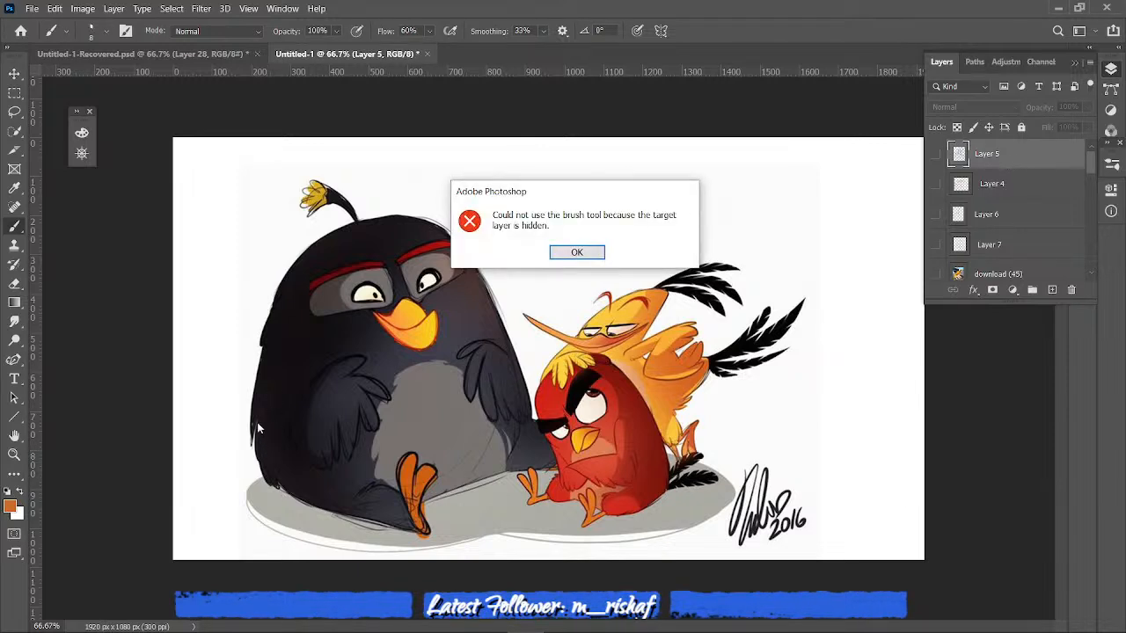
{"action": "left_click", "coordinate": [576, 253]}
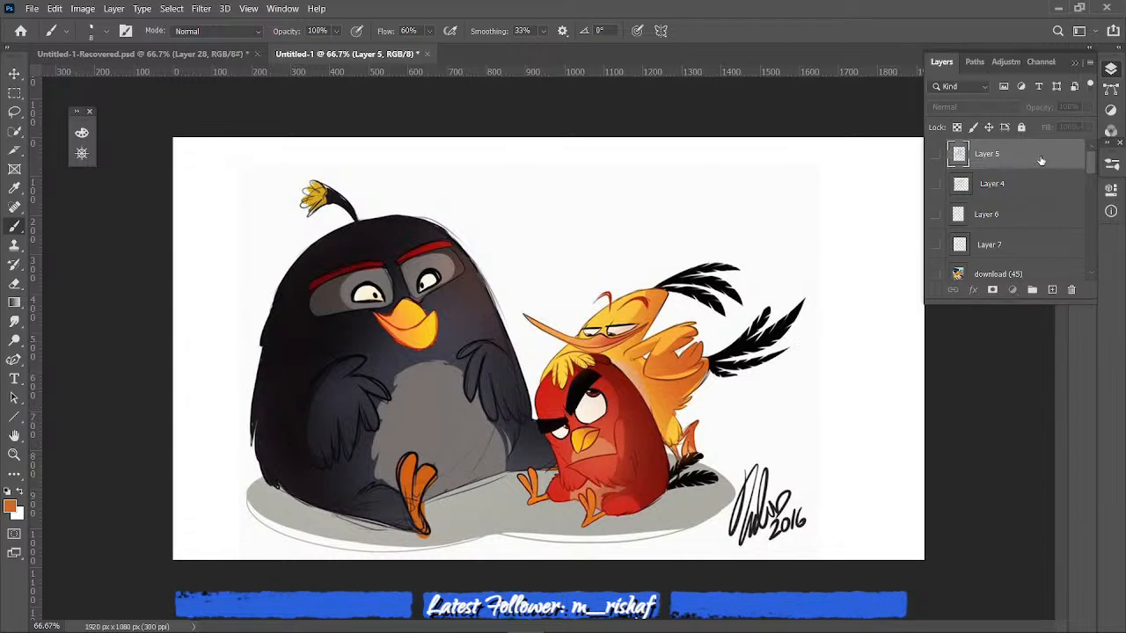
{"action": "left_click", "coordinate": [1052, 289]}
- Circle the black bird's round body and label it "soft" with an arrow aimed at its edge
{"action": "mouse_move", "coordinate": [262, 464]}
{"action": "left_mouse_down"}
{"action": "mouse_move", "coordinate": [252, 405]}
{"action": "mouse_move", "coordinate": [265, 295]}
{"action": "mouse_move", "coordinate": [342, 244]}
{"action": "mouse_move", "coordinate": [479, 299]}
{"action": "mouse_move", "coordinate": [518, 439]}
{"action": "mouse_move", "coordinate": [430, 506]}
{"action": "mouse_move", "coordinate": [257, 457]}
{"action": "left_mouse_up"}
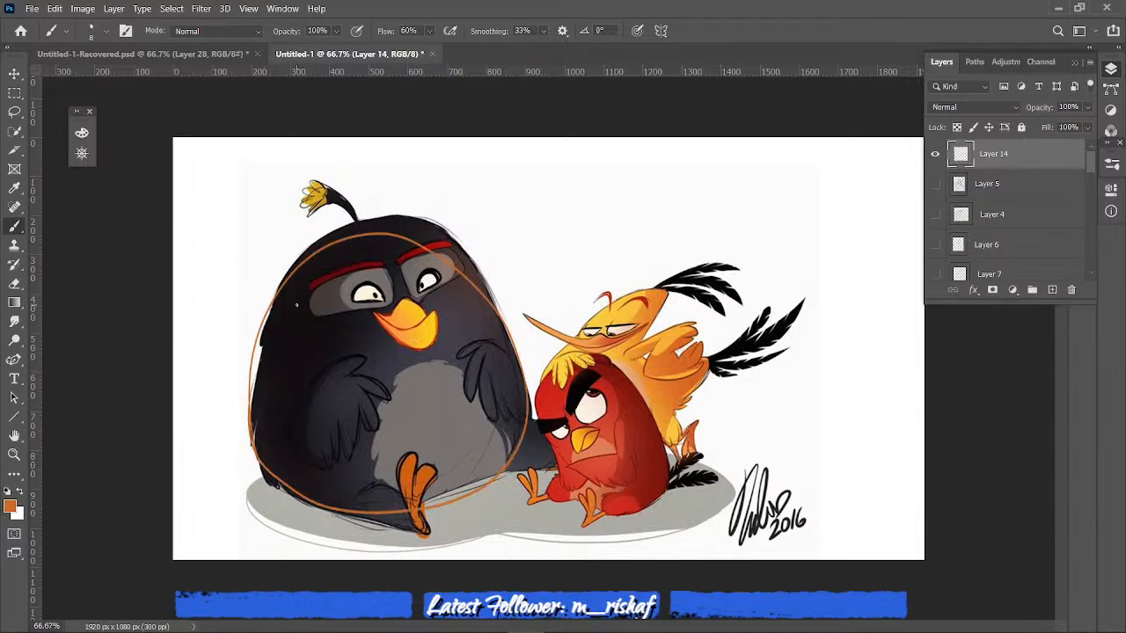
{"action": "mouse_move", "coordinate": [192, 248]}
{"action": "left_mouse_down"}
{"action": "mouse_move", "coordinate": [255, 304]}
{"action": "mouse_move", "coordinate": [227, 306]}
{"action": "left_mouse_up"}
{"action": "left_click_drag", "start_coordinate": [228, 194], "coordinate": [215, 210]}
{"action": "left_click_drag", "start_coordinate": [234, 190], "coordinate": [261, 177]}
{"action": "left_click_drag", "start_coordinate": [251, 169], "coordinate": [269, 168]}
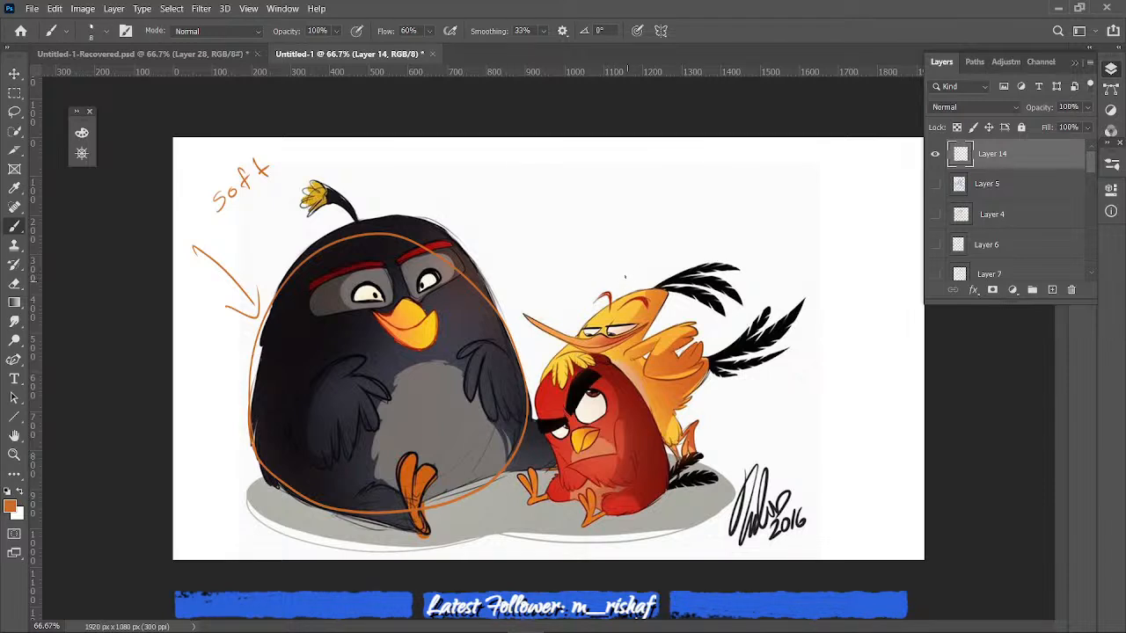
- Mark the yellow bird's angular shapes with an arrow to its head, lines along its body, and an arrow to its tail
{"action": "left_click_drag", "start_coordinate": [638, 247], "coordinate": [639, 285]}
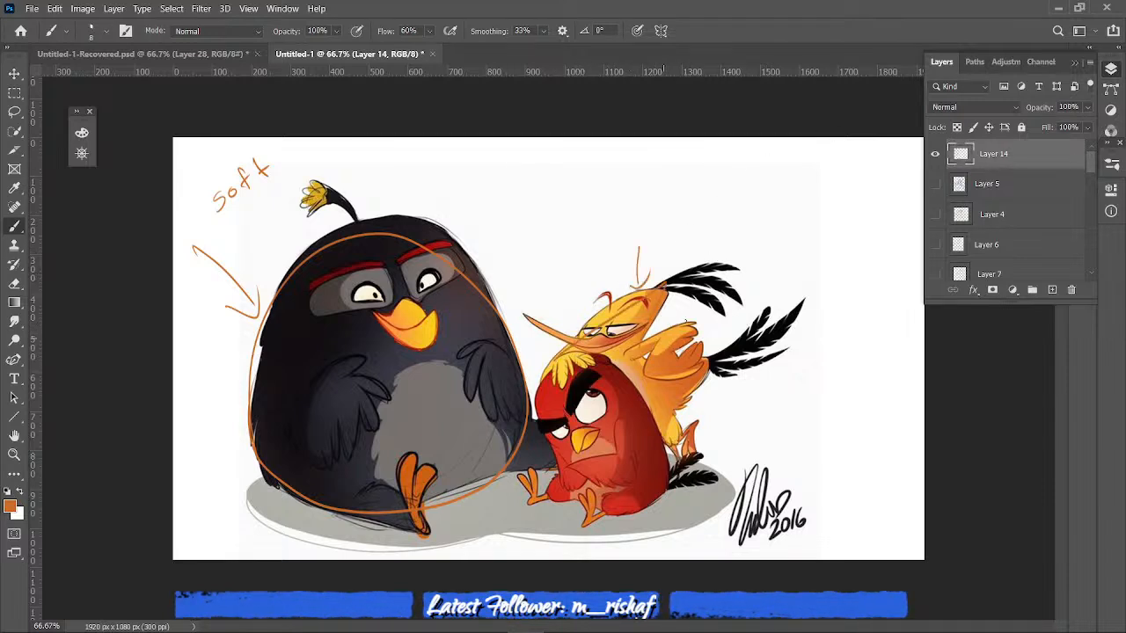
{"action": "mouse_move", "coordinate": [641, 362]}
{"action": "left_mouse_down"}
{"action": "mouse_move", "coordinate": [685, 400]}
{"action": "mouse_move", "coordinate": [689, 456]}
{"action": "mouse_move", "coordinate": [692, 440]}
{"action": "mouse_move", "coordinate": [676, 455]}
{"action": "left_mouse_up"}
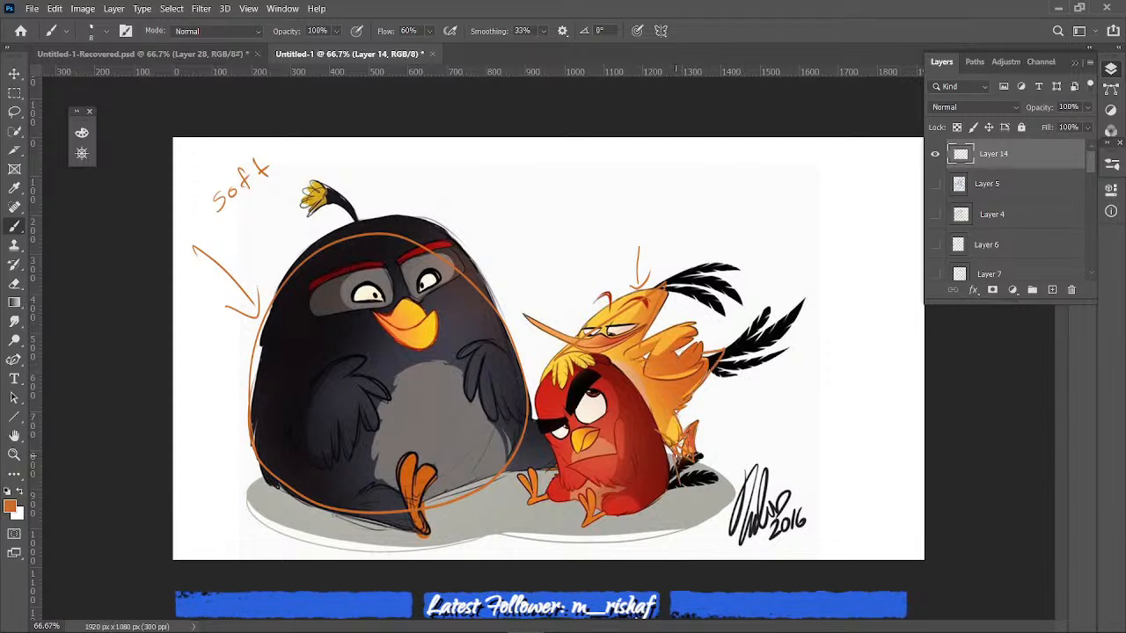
{"action": "left_click_drag", "start_coordinate": [712, 352], "coordinate": [810, 245]}
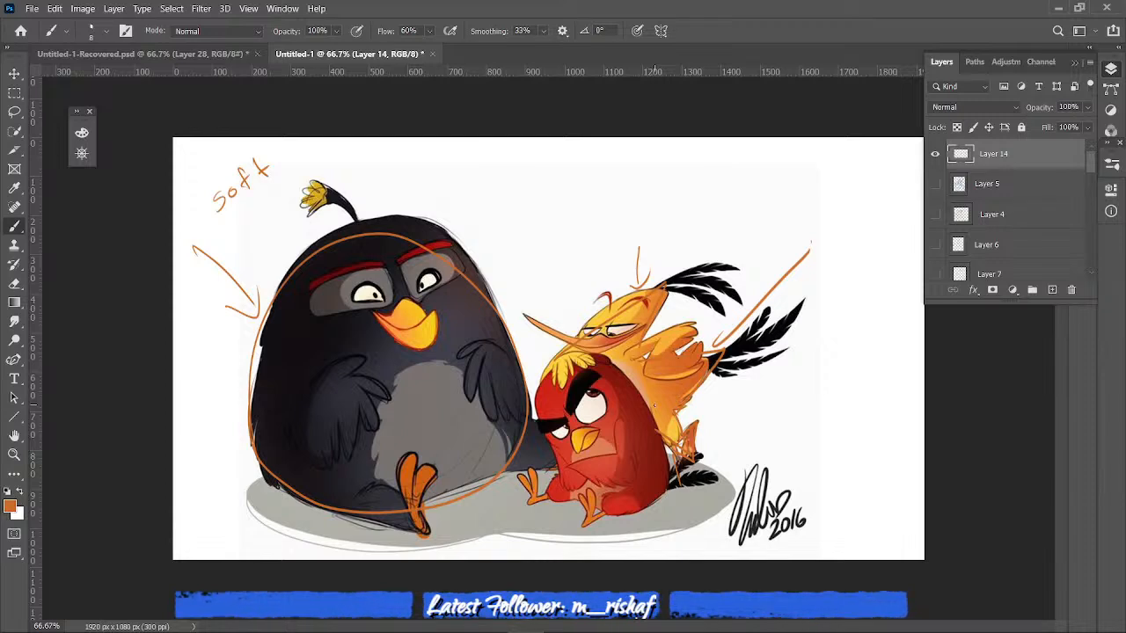
- Hide Layer 14 and the angry birds reference, and show the download (44) manga reference
{"action": "left_click", "coordinate": [934, 154]}
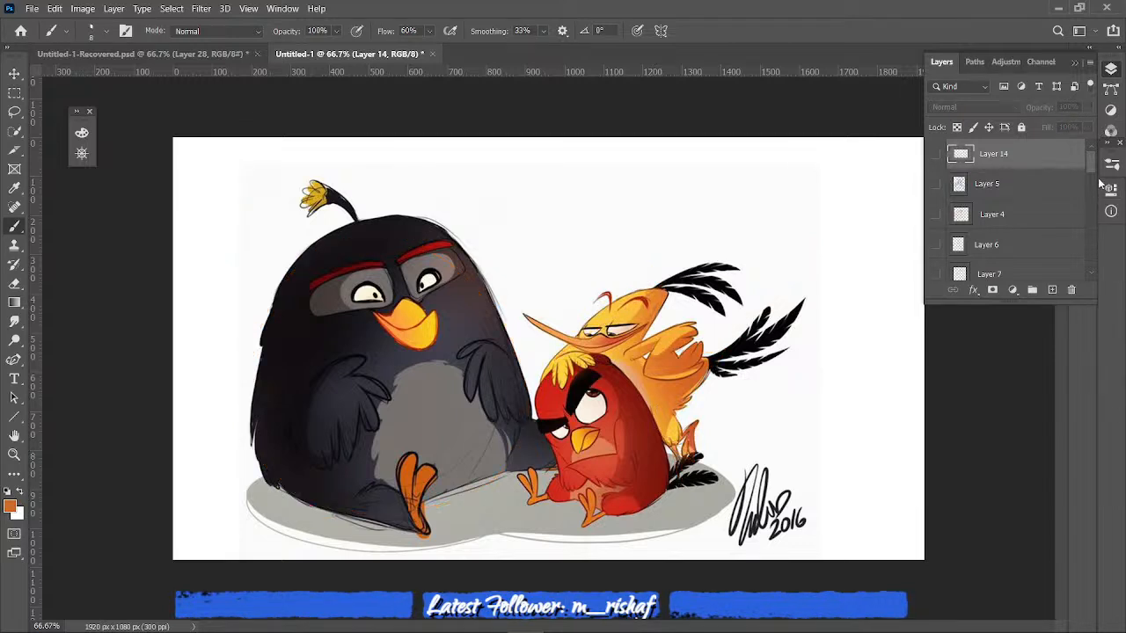
{"action": "left_click_drag", "start_coordinate": [1091, 176], "coordinate": [1091, 248]}
{"action": "left_click", "coordinate": [935, 218]}
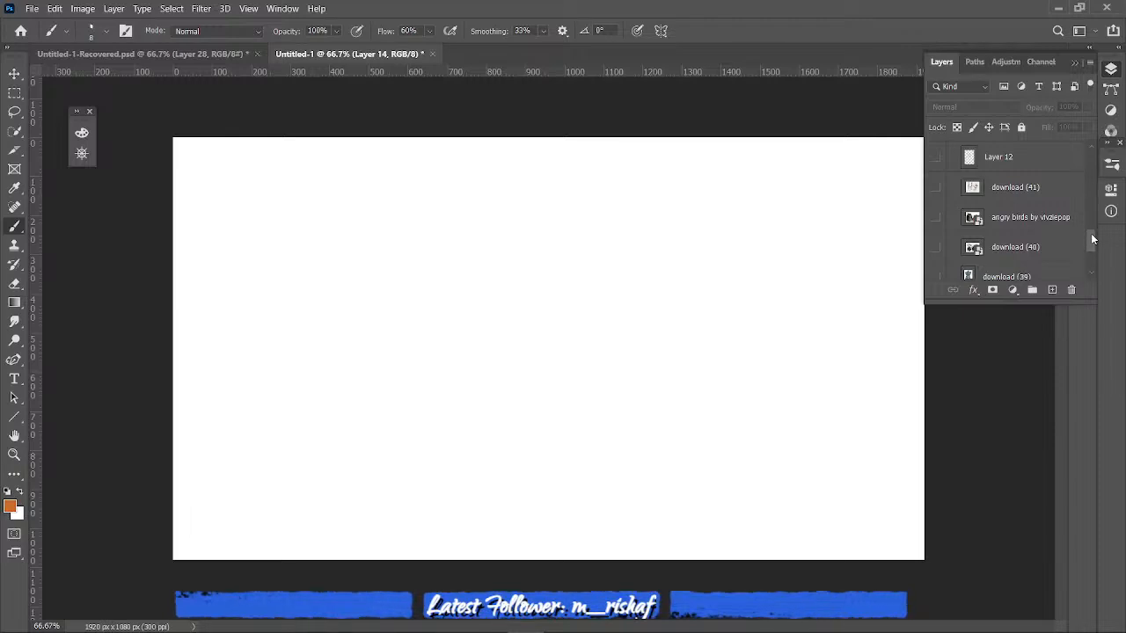
{"action": "left_click_drag", "start_coordinate": [1092, 240], "coordinate": [1096, 265]}
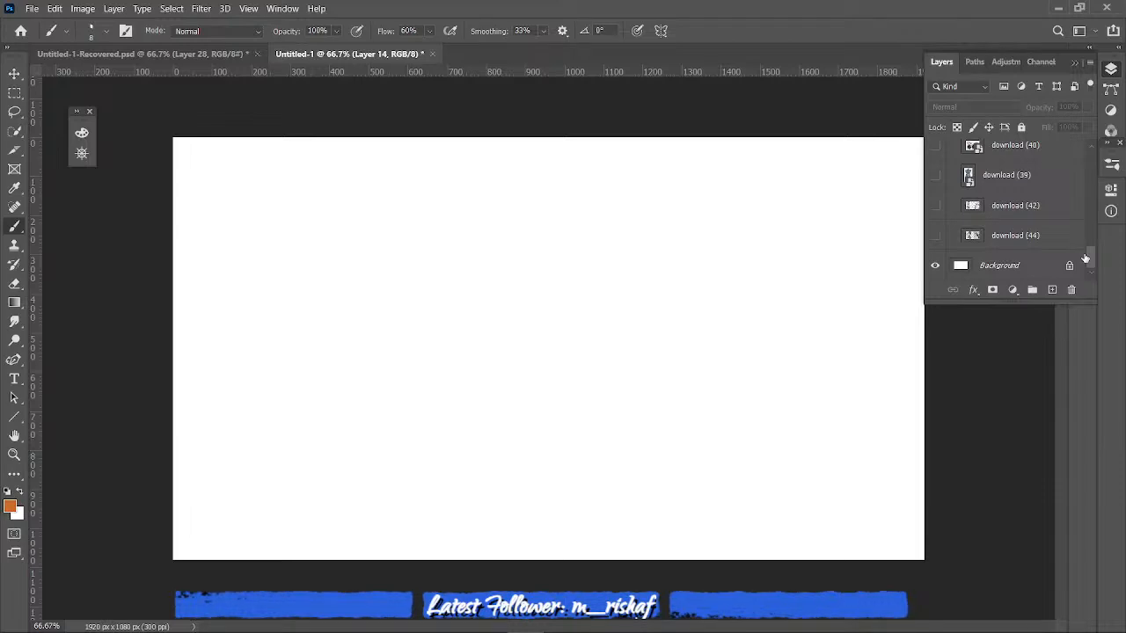
{"action": "left_click", "coordinate": [935, 206]}
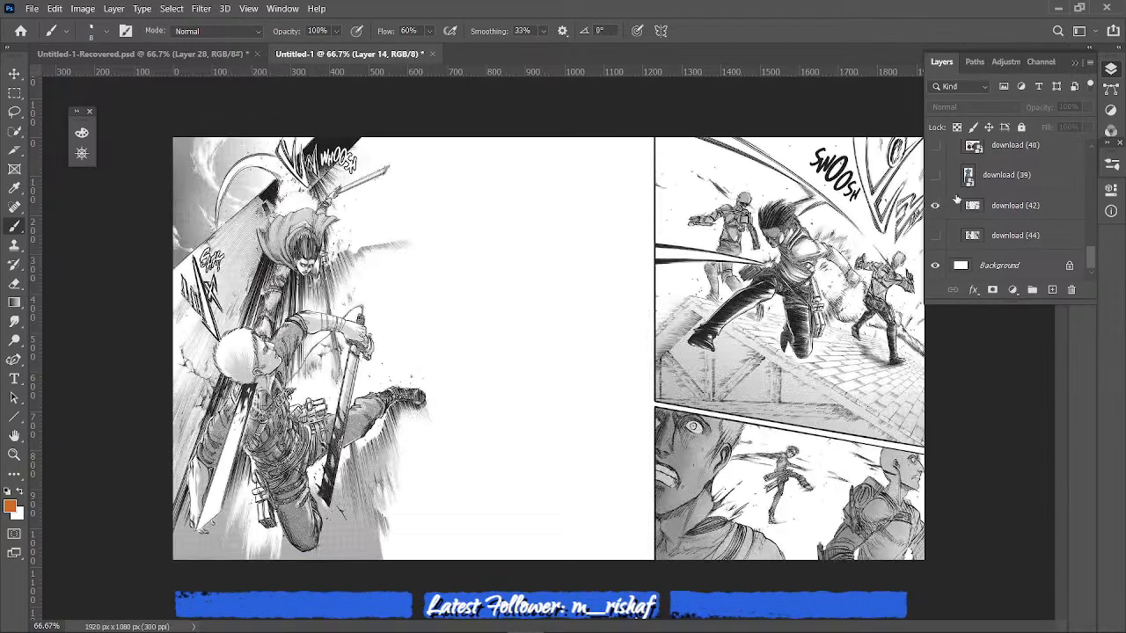
{"action": "left_click", "coordinate": [935, 206]}
{"action": "left_click", "coordinate": [936, 236]}
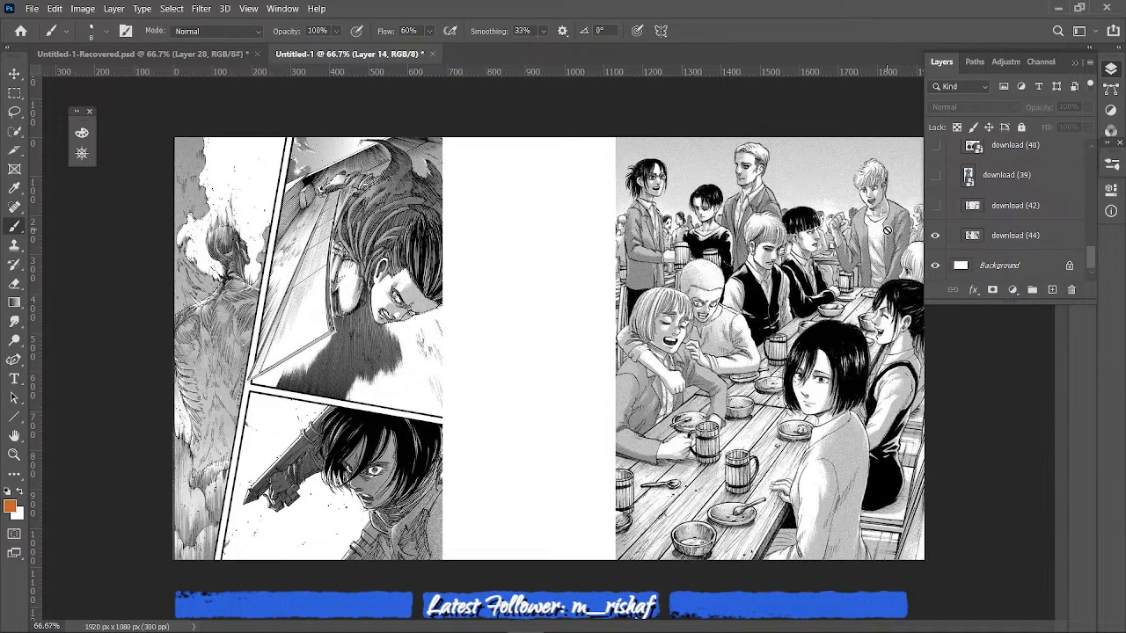
- Add a new layer above the download (44) manga reference for drawing over it
{"action": "left_click", "coordinate": [797, 397]}
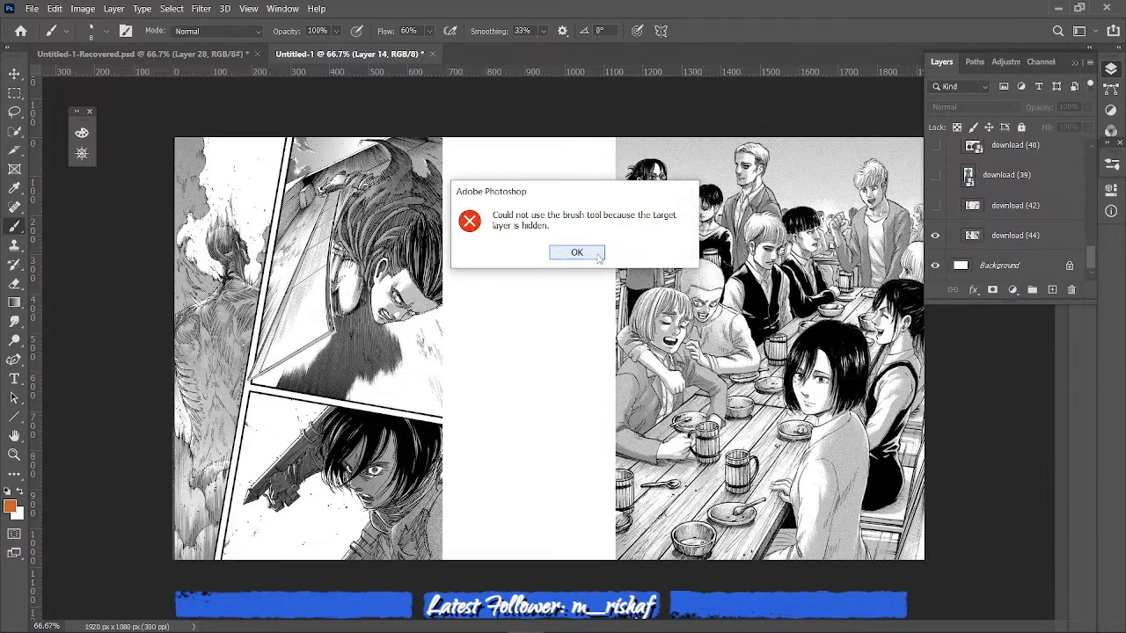
{"action": "key", "text": "Return"}
{"action": "left_click", "coordinate": [1036, 235]}
{"action": "left_click", "coordinate": [1052, 290]}
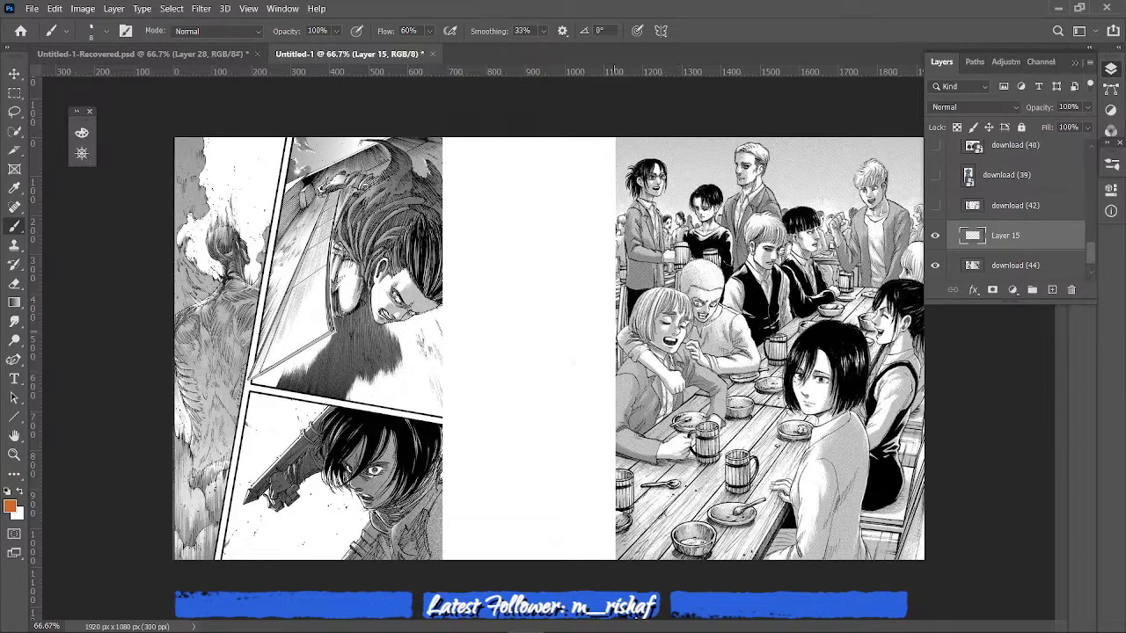
- Draw an arrow from the laughing blond figure labelled "soft", and a curved line from the standing man's face into the blank gap
{"action": "left_click_drag", "start_coordinate": [626, 337], "coordinate": [580, 364]}
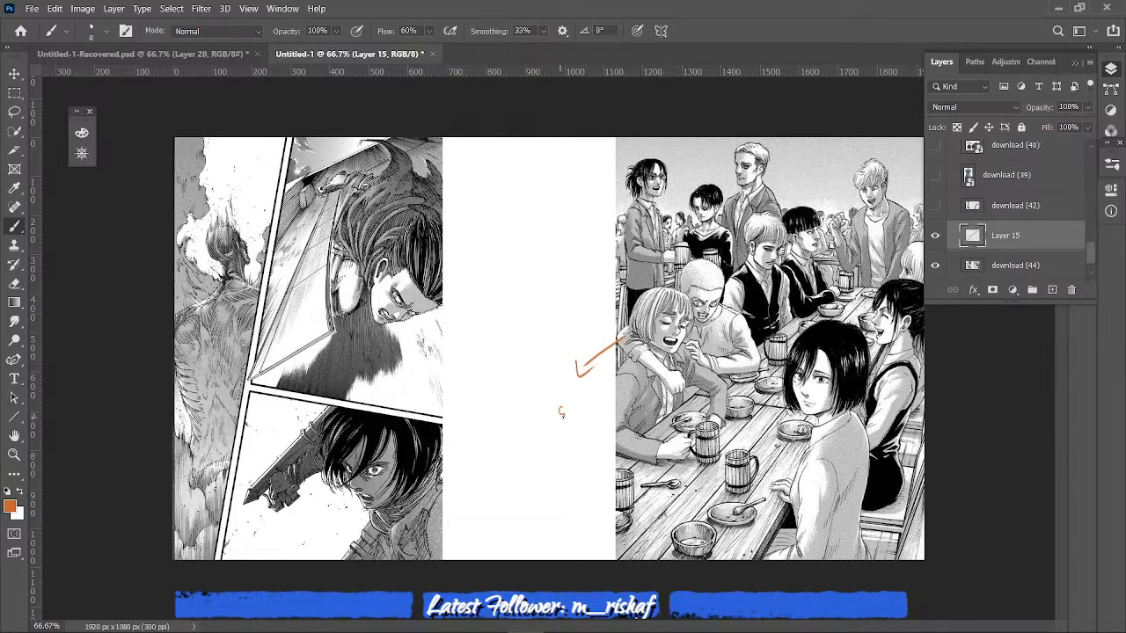
{"action": "left_click_drag", "start_coordinate": [561, 416], "coordinate": [559, 417]}
{"action": "left_click_drag", "start_coordinate": [570, 406], "coordinate": [570, 407]}
{"action": "left_click_drag", "start_coordinate": [579, 395], "coordinate": [577, 411]}
{"action": "left_click_drag", "start_coordinate": [585, 391], "coordinate": [587, 405]}
{"action": "left_click_drag", "start_coordinate": [573, 405], "coordinate": [589, 397]}
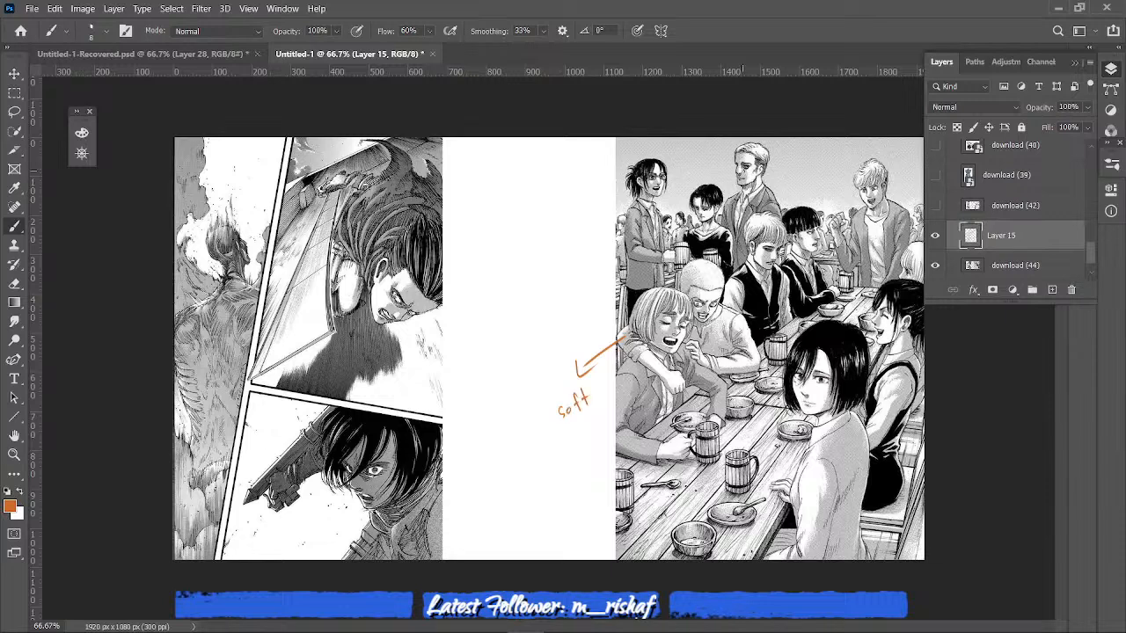
{"action": "mouse_move", "coordinate": [744, 165]}
{"action": "left_mouse_down"}
{"action": "mouse_move", "coordinate": [587, 221]}
{"action": "mouse_move", "coordinate": [531, 268]}
{"action": "left_mouse_up"}
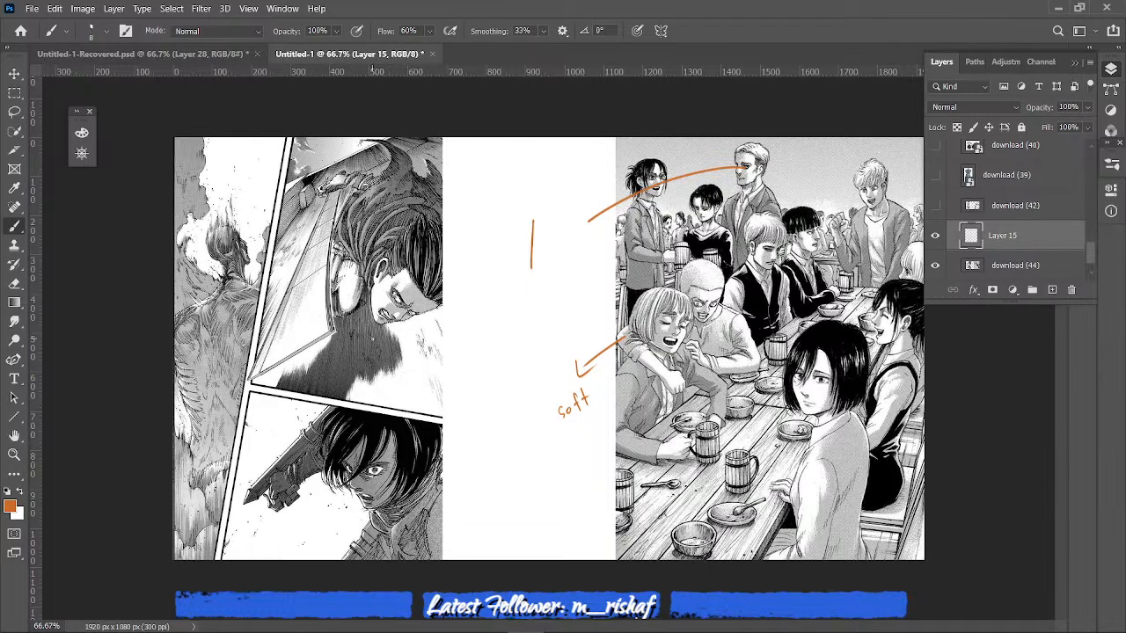
- Trace the angular shapes in the tall battle panel: a pointed triangle along the arm and a polygon around the tilted head
{"action": "left_click", "coordinate": [335, 159]}
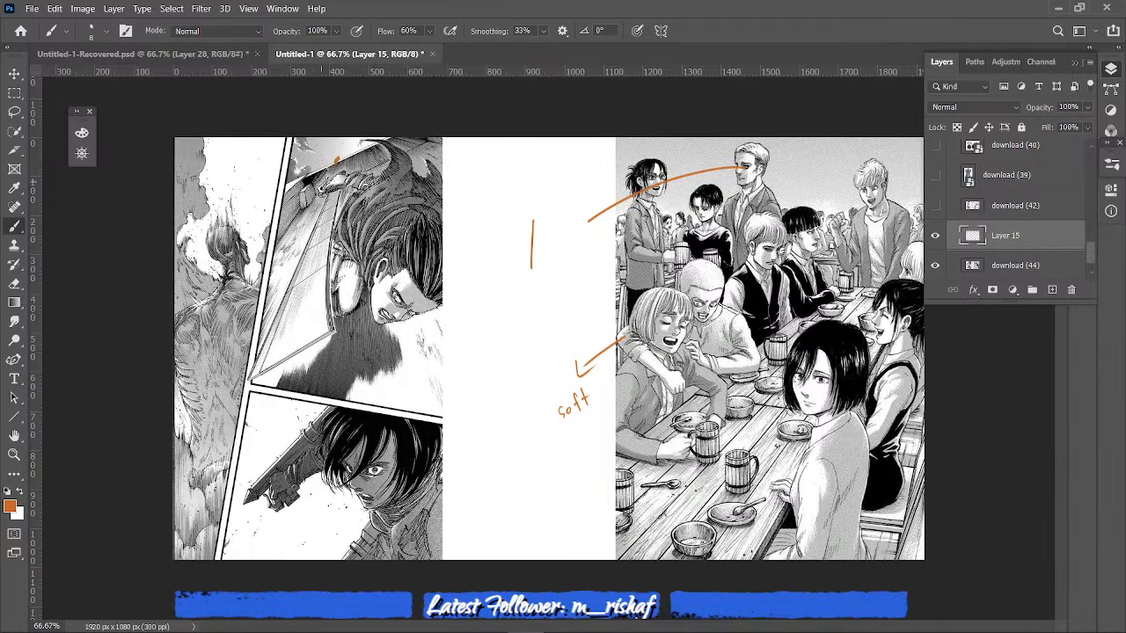
{"action": "mouse_move", "coordinate": [333, 162]}
{"action": "left_mouse_down"}
{"action": "mouse_move", "coordinate": [275, 292]}
{"action": "mouse_move", "coordinate": [438, 237]}
{"action": "left_mouse_up"}
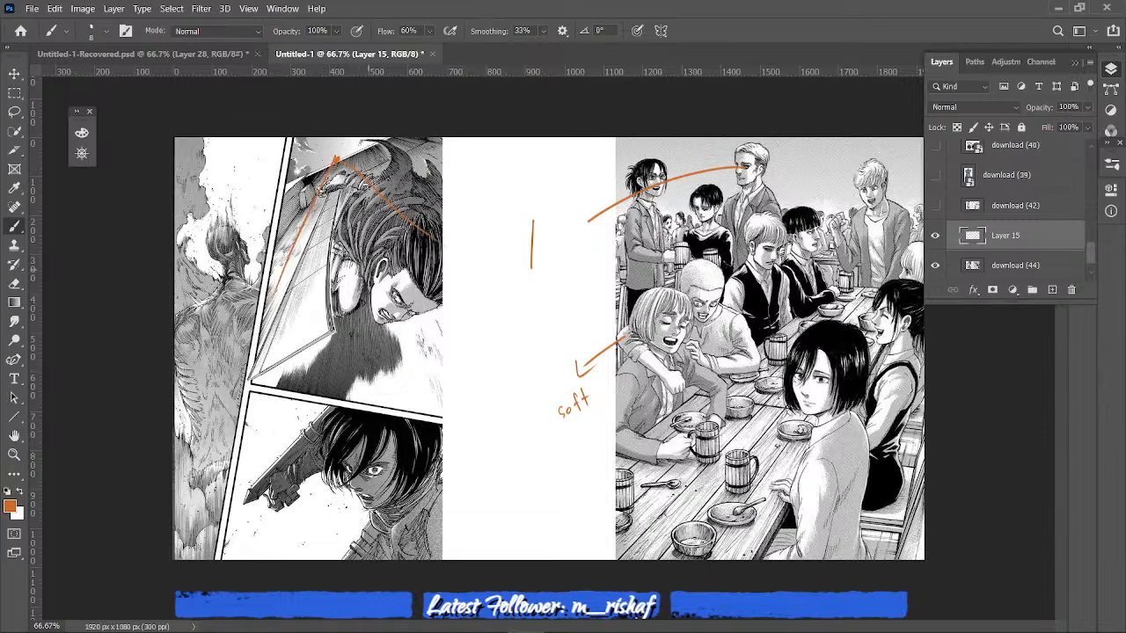
{"action": "mouse_move", "coordinate": [368, 282]}
{"action": "left_mouse_down"}
{"action": "mouse_move", "coordinate": [371, 307]}
{"action": "mouse_move", "coordinate": [418, 323]}
{"action": "mouse_move", "coordinate": [444, 279]}
{"action": "left_mouse_up"}
{"action": "mouse_move", "coordinate": [374, 282]}
{"action": "left_mouse_down"}
{"action": "mouse_move", "coordinate": [379, 257]}
{"action": "mouse_move", "coordinate": [429, 218]}
{"action": "mouse_move", "coordinate": [440, 282]}
{"action": "left_mouse_up"}
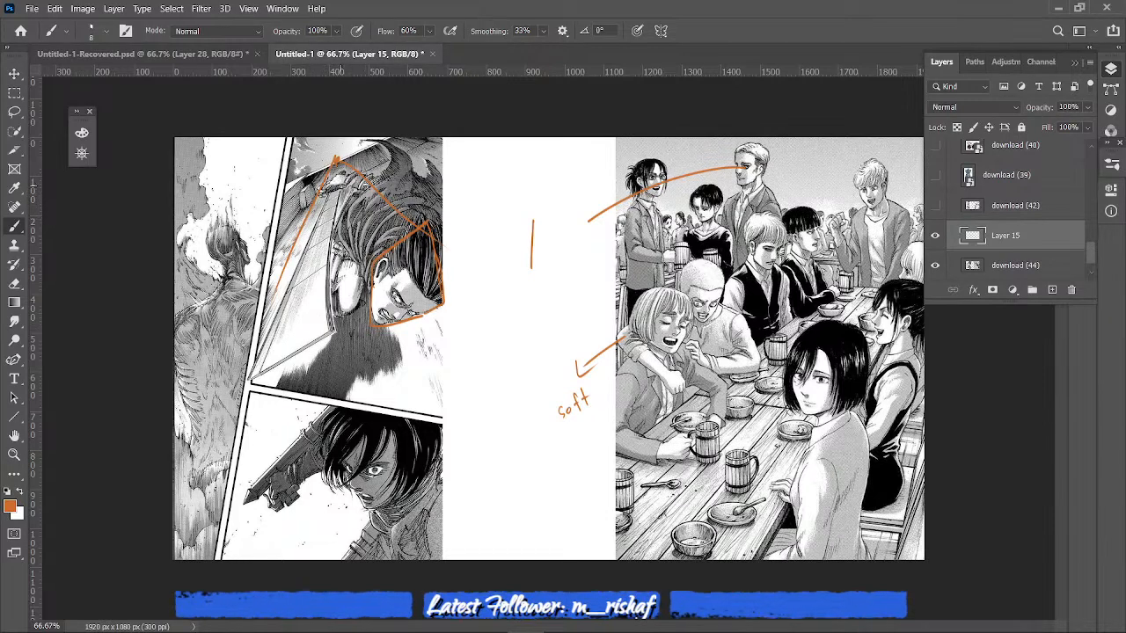
{"action": "left_click_drag", "start_coordinate": [241, 382], "coordinate": [337, 331]}
{"action": "mouse_move", "coordinate": [253, 371]}
{"action": "left_mouse_down"}
{"action": "mouse_move", "coordinate": [339, 182]}
{"action": "mouse_move", "coordinate": [337, 336]}
{"action": "left_mouse_up"}
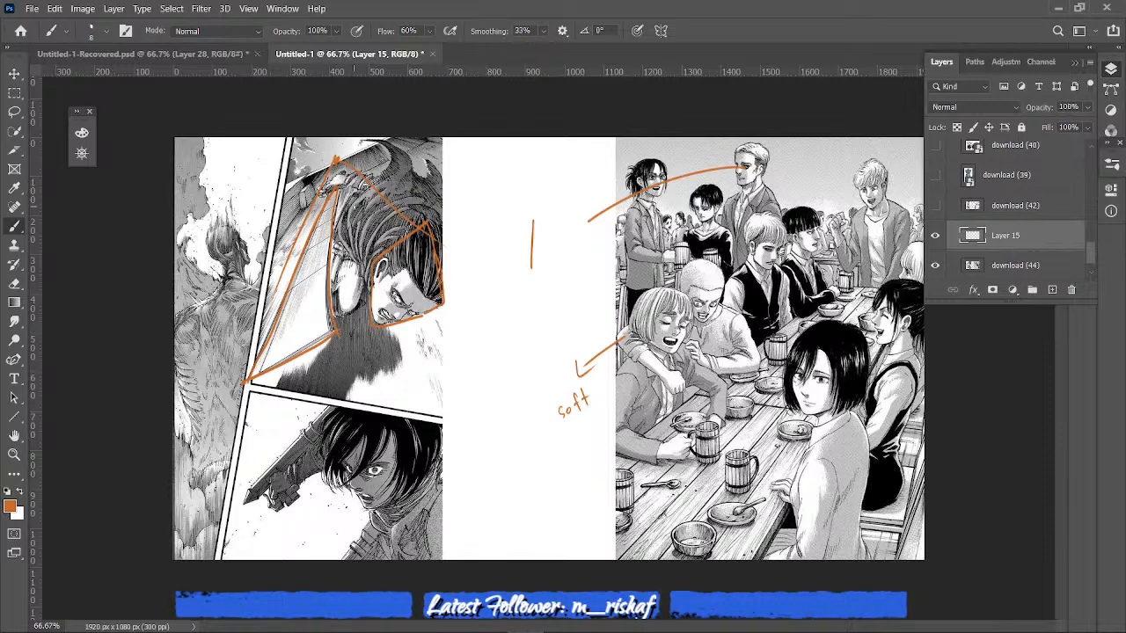
- Add cross strokes inside the arm's triangle and trace sweeping curves along the battle panel character's hair
{"action": "mouse_move", "coordinate": [291, 294]}
{"action": "left_mouse_down"}
{"action": "mouse_move", "coordinate": [323, 272]}
{"action": "mouse_move", "coordinate": [336, 206]}
{"action": "left_mouse_up"}
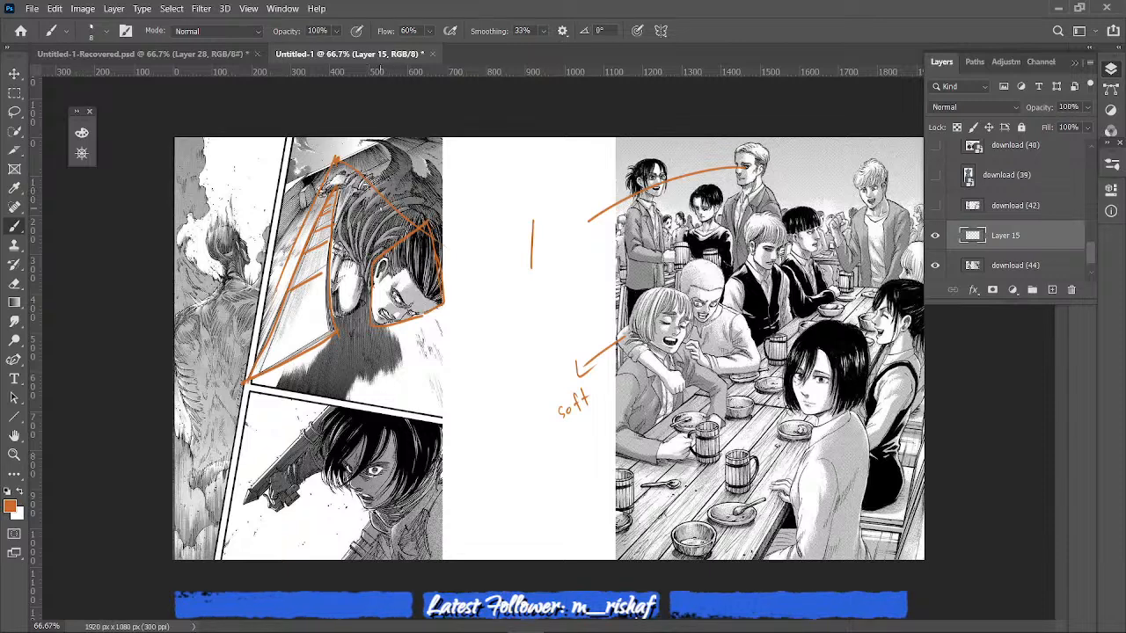
{"action": "mouse_move", "coordinate": [368, 267]}
{"action": "left_mouse_down"}
{"action": "mouse_move", "coordinate": [340, 218]}
{"action": "mouse_move", "coordinate": [392, 138]}
{"action": "left_mouse_up"}
{"action": "left_click_drag", "start_coordinate": [413, 161], "coordinate": [437, 167]}
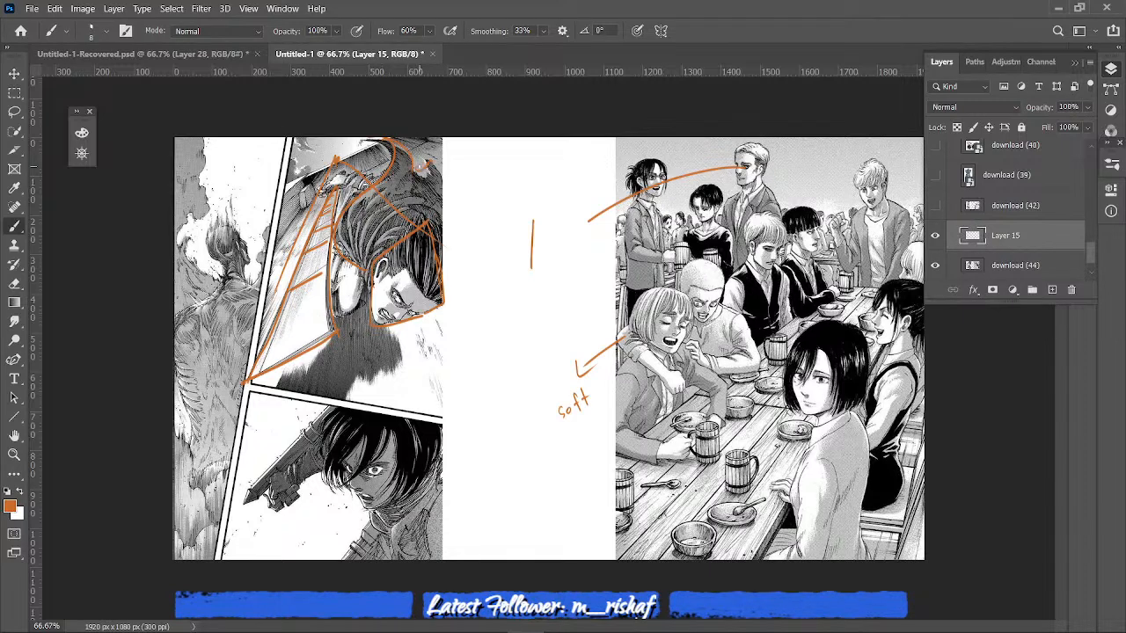
{"action": "left_click_drag", "start_coordinate": [392, 219], "coordinate": [334, 297]}
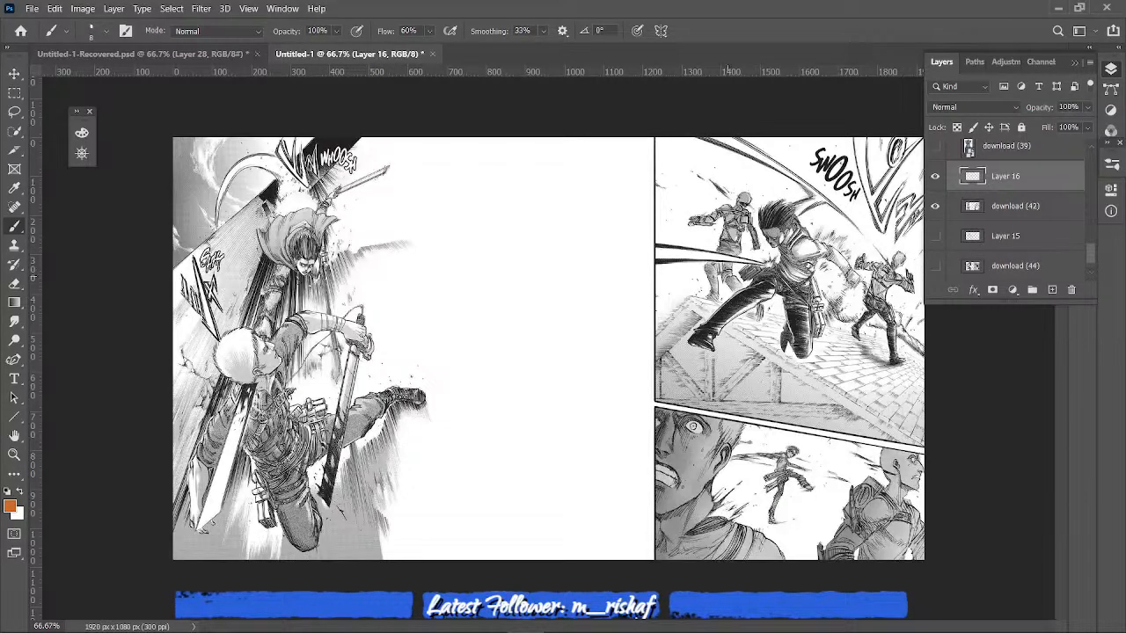
- On Layer 16, draw an arrow toward the rooftop panel, a triangle over the lunging fighter, and outlines around both legs
{"action": "left_click_drag", "start_coordinate": [584, 325], "coordinate": [620, 332]}
{"action": "mouse_move", "coordinate": [775, 200]}
{"action": "left_mouse_down"}
{"action": "mouse_move", "coordinate": [670, 338]}
{"action": "mouse_move", "coordinate": [794, 354]}
{"action": "left_mouse_up"}
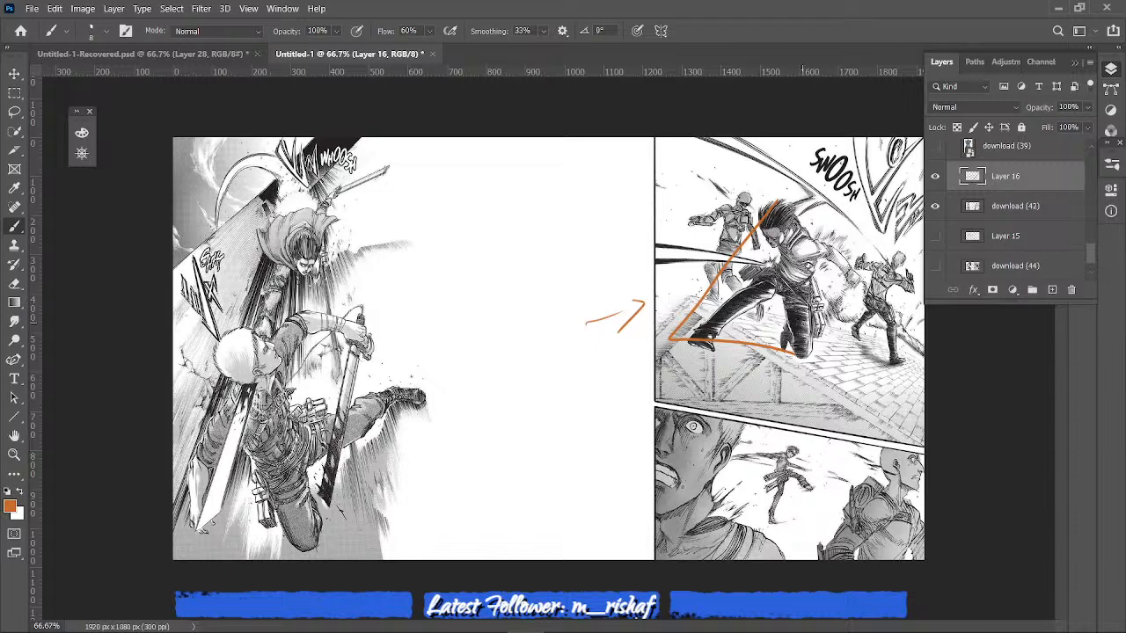
{"action": "left_click_drag", "start_coordinate": [776, 202], "coordinate": [807, 357]}
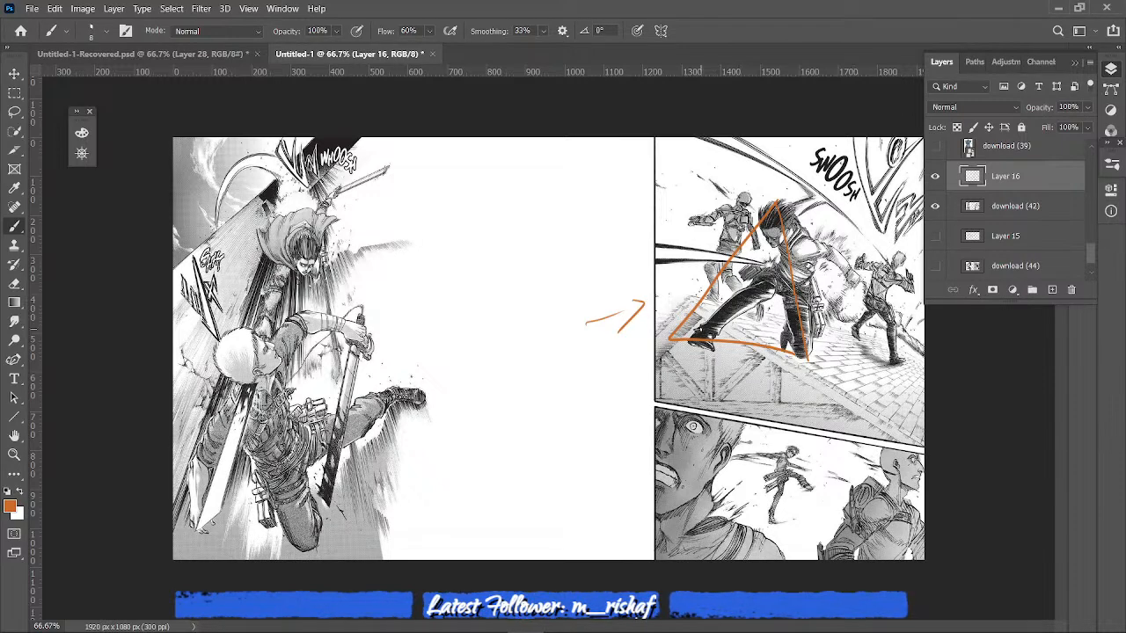
{"action": "mouse_move", "coordinate": [701, 325]}
{"action": "left_mouse_down"}
{"action": "mouse_move", "coordinate": [770, 285]}
{"action": "mouse_move", "coordinate": [697, 350]}
{"action": "mouse_move", "coordinate": [686, 338]}
{"action": "left_mouse_up"}
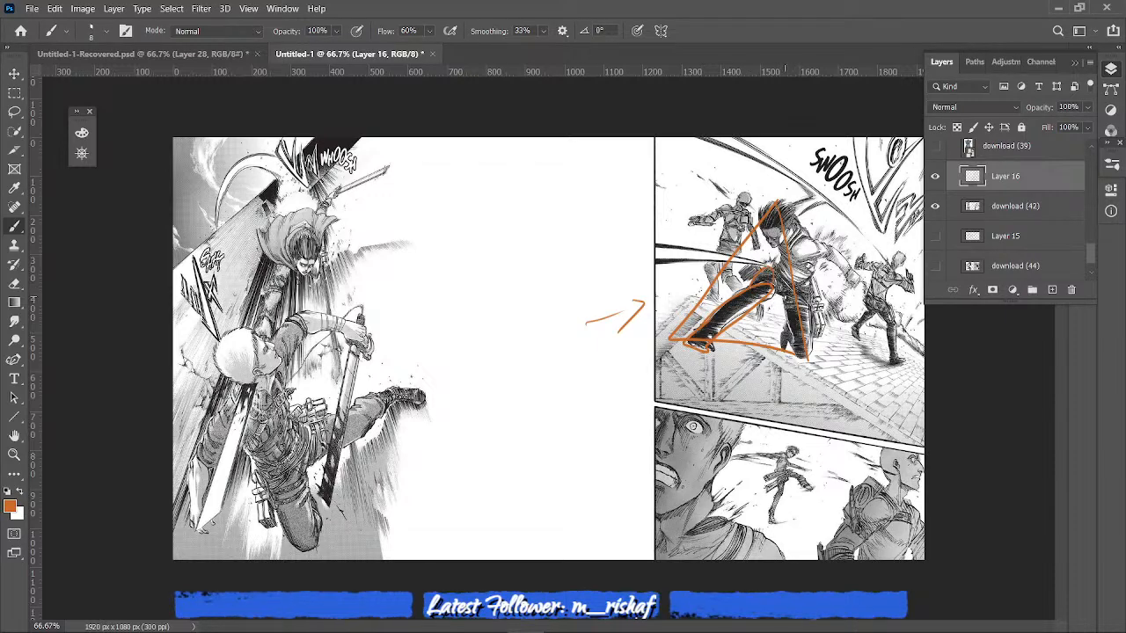
{"action": "mouse_move", "coordinate": [783, 302]}
{"action": "left_mouse_down"}
{"action": "mouse_move", "coordinate": [806, 358]}
{"action": "mouse_move", "coordinate": [788, 354]}
{"action": "mouse_move", "coordinate": [788, 340]}
{"action": "left_mouse_up"}
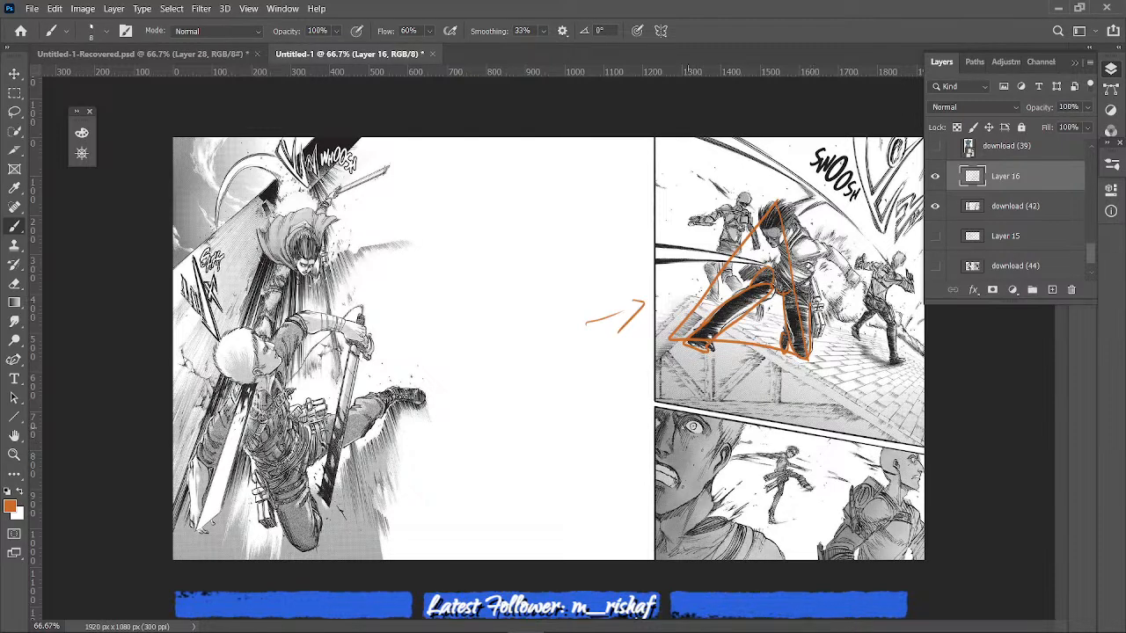
- Draw an inverted triangle between the two large heads below the rooftop scene, and circle and scribble around the small distant figure
{"action": "mouse_move", "coordinate": [690, 426]}
{"action": "left_mouse_down"}
{"action": "mouse_move", "coordinate": [916, 460]}
{"action": "mouse_move", "coordinate": [807, 559]}
{"action": "left_mouse_up"}
{"action": "mouse_move", "coordinate": [690, 426]}
{"action": "left_mouse_down"}
{"action": "mouse_move", "coordinate": [724, 489]}
{"action": "mouse_move", "coordinate": [806, 561]}
{"action": "left_mouse_up"}
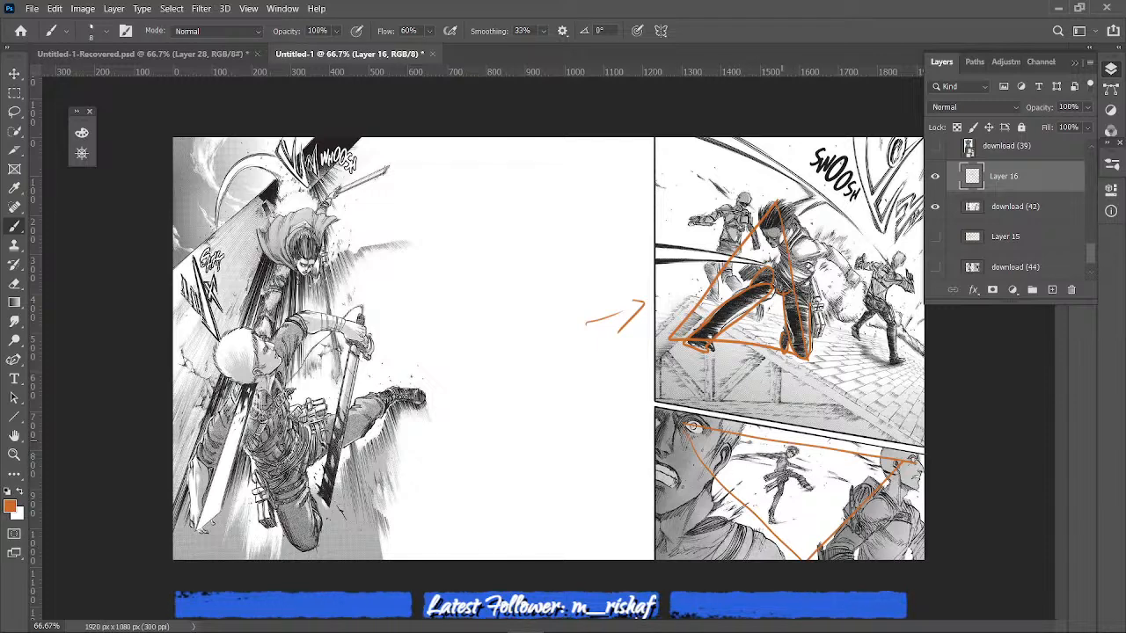
{"action": "left_click_drag", "start_coordinate": [811, 469], "coordinate": [802, 478]}
{"action": "left_click_drag", "start_coordinate": [829, 486], "coordinate": [817, 504]}
{"action": "mouse_move", "coordinate": [789, 465]}
{"action": "left_mouse_down"}
{"action": "mouse_move", "coordinate": [762, 485]}
{"action": "mouse_move", "coordinate": [802, 502]}
{"action": "left_mouse_up"}
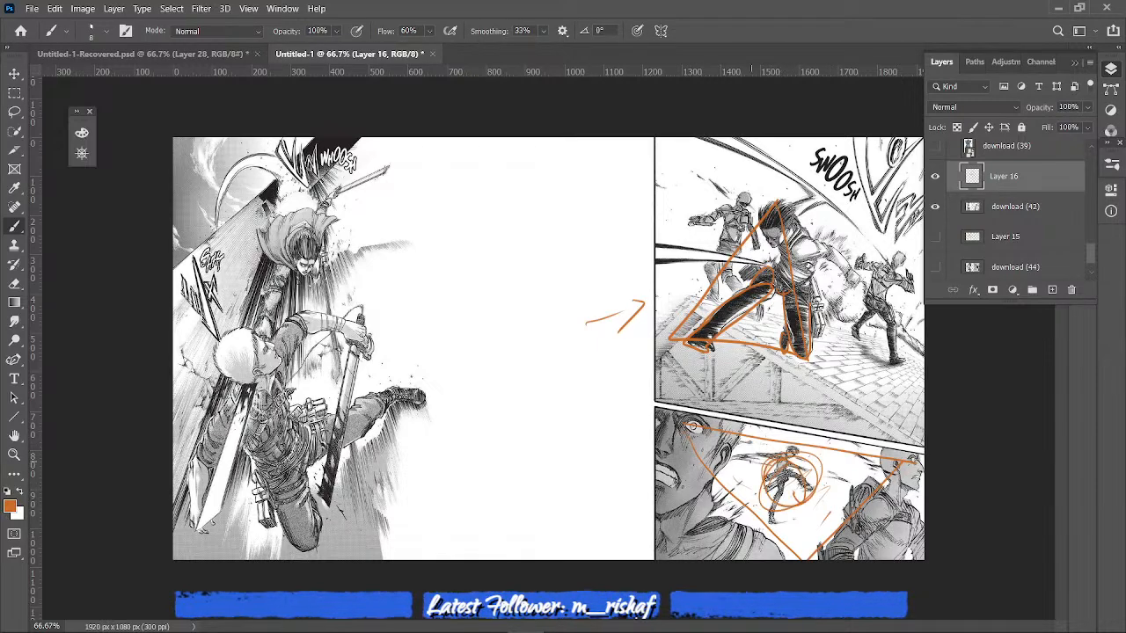
{"action": "mouse_move", "coordinate": [716, 474]}
{"action": "left_mouse_down"}
{"action": "mouse_move", "coordinate": [771, 446]}
{"action": "mouse_move", "coordinate": [774, 466]}
{"action": "mouse_move", "coordinate": [842, 503]}
{"action": "left_mouse_up"}
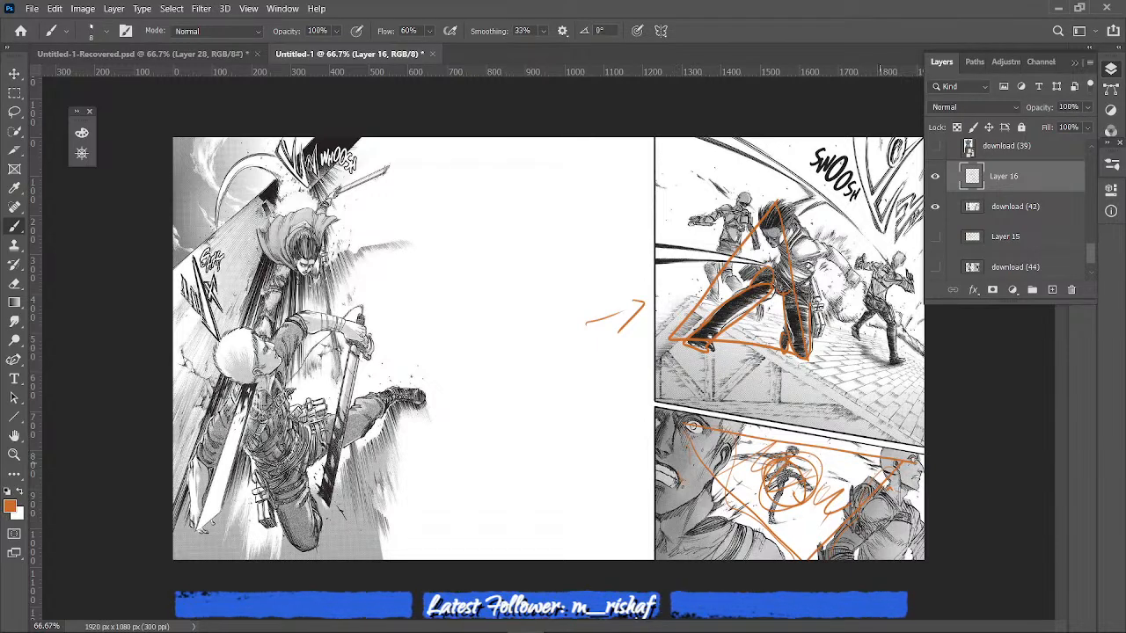
- Draw a long curved arrow toward the two clashing fighters and frame them with two long diagonal lines spreading downward
{"action": "mouse_move", "coordinate": [596, 465]}
{"action": "left_mouse_down"}
{"action": "mouse_move", "coordinate": [561, 480]}
{"action": "mouse_move", "coordinate": [411, 327]}
{"action": "left_mouse_up"}
{"action": "mouse_move", "coordinate": [393, 364]}
{"action": "left_mouse_down"}
{"action": "mouse_move", "coordinate": [431, 336]}
{"action": "mouse_move", "coordinate": [450, 362]}
{"action": "left_mouse_up"}
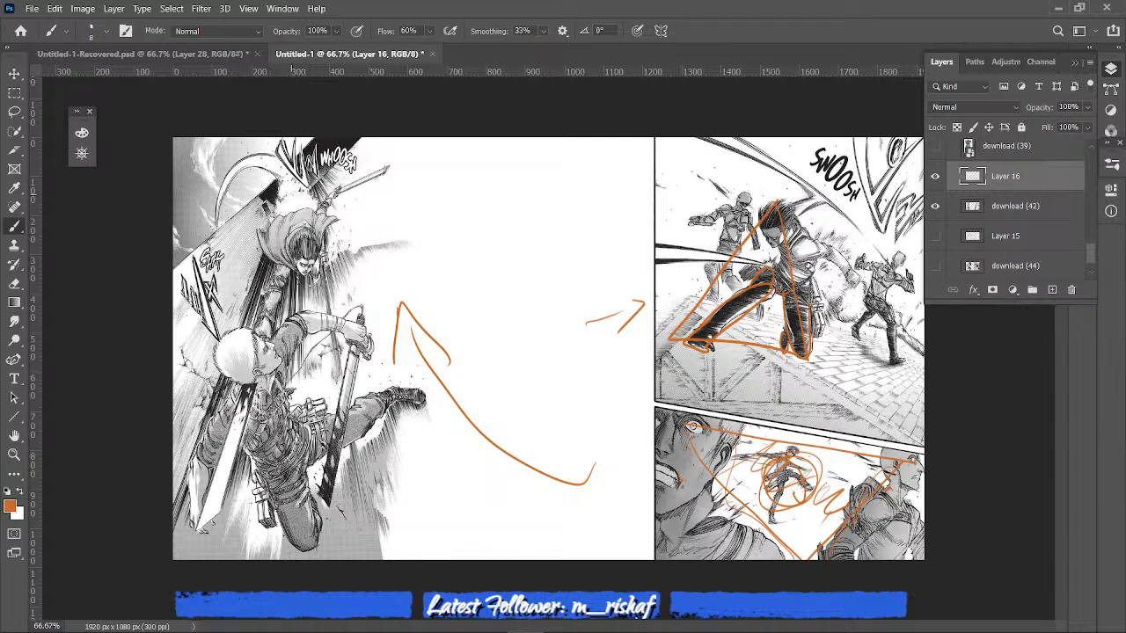
{"action": "left_click_drag", "start_coordinate": [275, 213], "coordinate": [174, 475]}
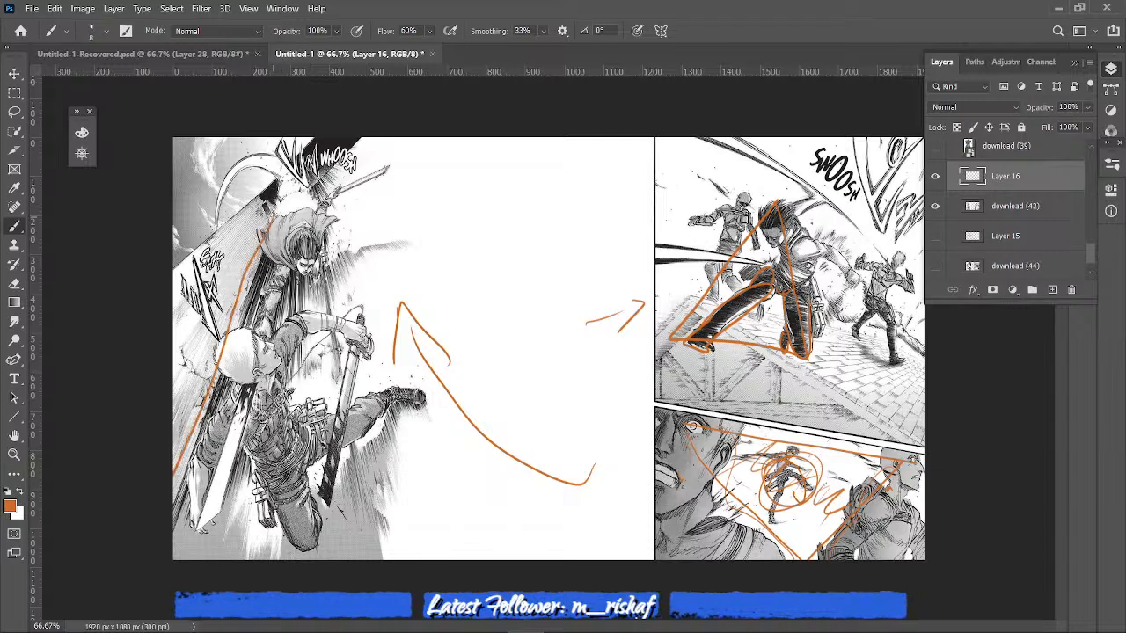
{"action": "left_click_drag", "start_coordinate": [293, 183], "coordinate": [331, 338]}
{"action": "left_click_drag", "start_coordinate": [341, 379], "coordinate": [393, 559]}
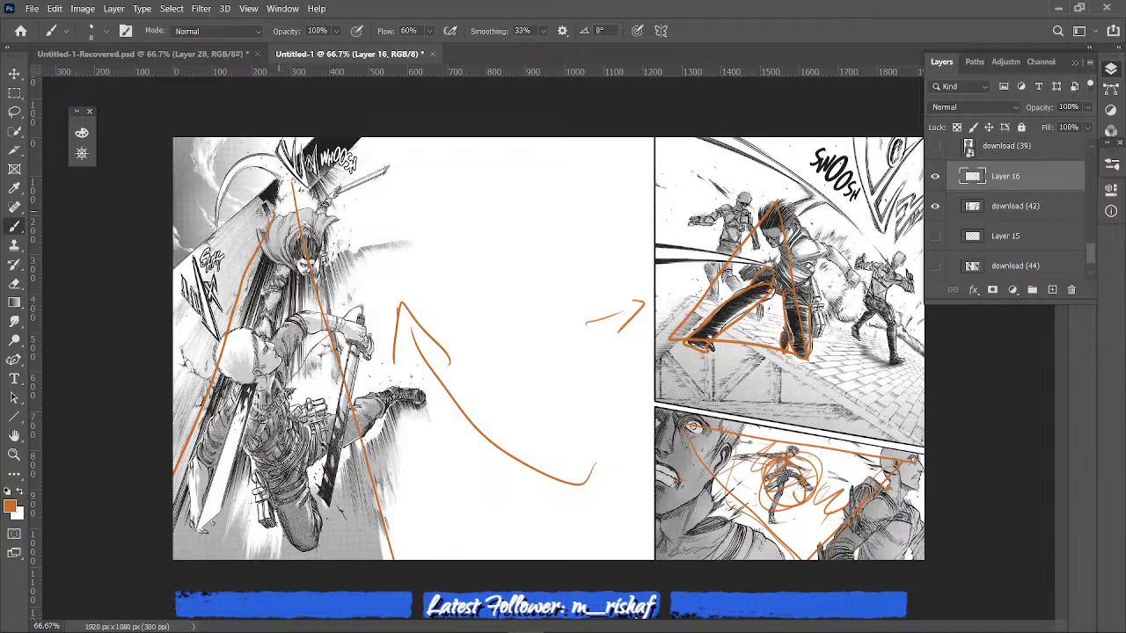
- Trace the diagonal along the bald fighter's blade and gesture lines through his torso, arm and legs
{"action": "left_click_drag", "start_coordinate": [295, 207], "coordinate": [205, 526]}
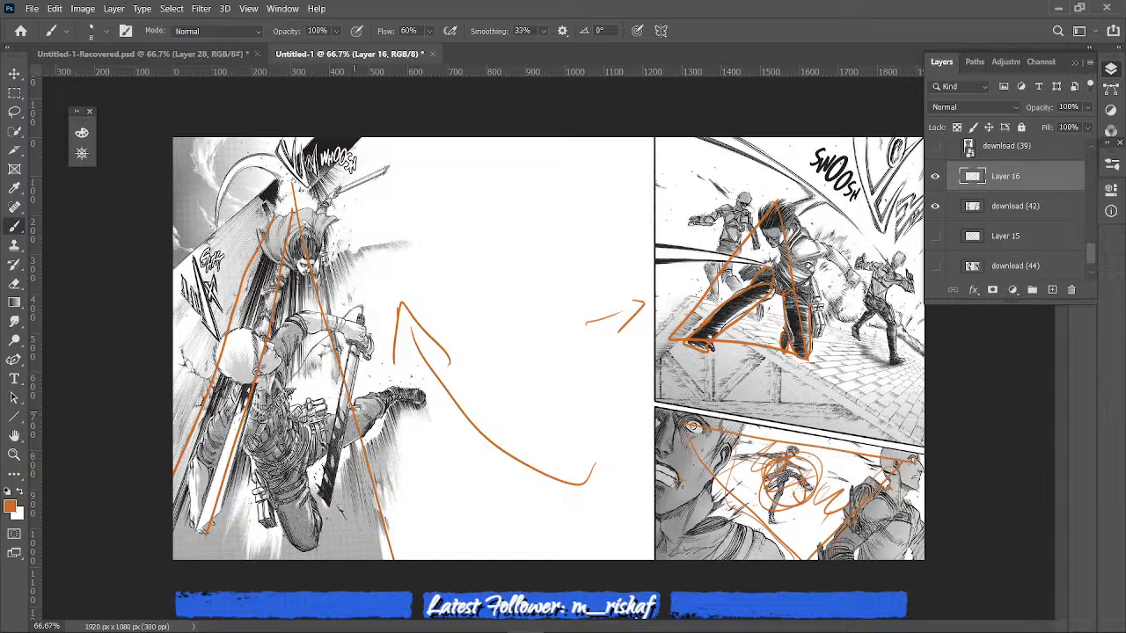
{"action": "left_click_drag", "start_coordinate": [281, 361], "coordinate": [323, 525]}
{"action": "left_click_drag", "start_coordinate": [202, 496], "coordinate": [380, 406]}
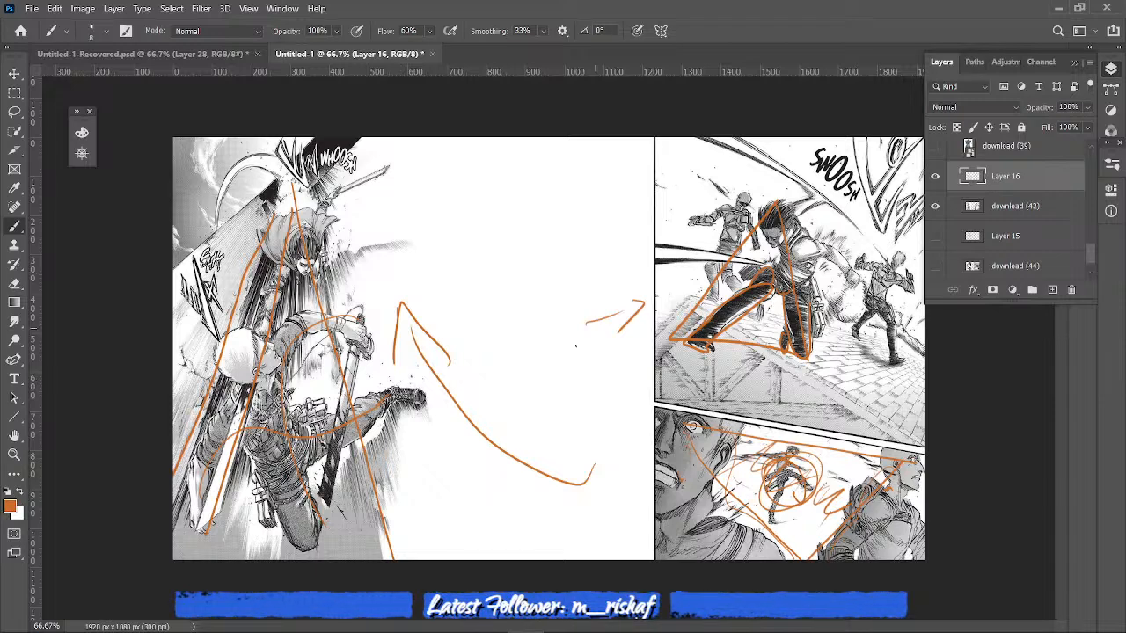
- Add more arrow strokes toward the rooftop panel and sweeping curves over the lunging fighter's body and swing
{"action": "mouse_move", "coordinate": [598, 378]}
{"action": "left_mouse_down"}
{"action": "mouse_move", "coordinate": [640, 350]}
{"action": "mouse_move", "coordinate": [641, 388]}
{"action": "left_mouse_up"}
{"action": "left_click_drag", "start_coordinate": [615, 345], "coordinate": [648, 332]}
{"action": "mouse_move", "coordinate": [911, 307]}
{"action": "left_mouse_down"}
{"action": "mouse_move", "coordinate": [818, 219]}
{"action": "mouse_move", "coordinate": [765, 248]}
{"action": "mouse_move", "coordinate": [677, 351]}
{"action": "left_mouse_up"}
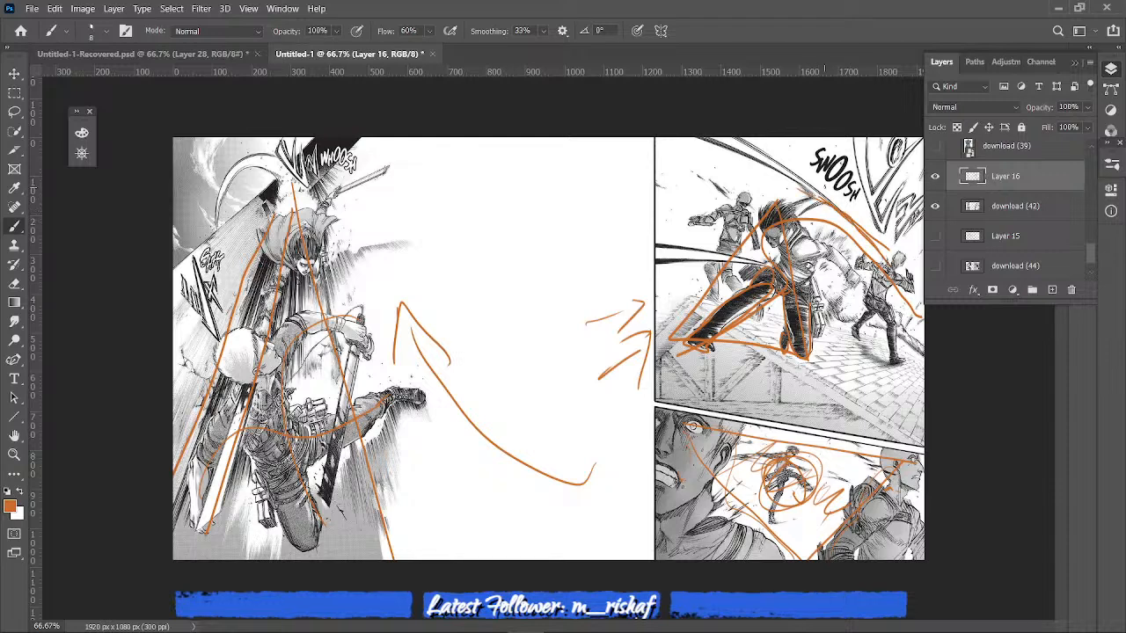
{"action": "mouse_move", "coordinate": [824, 182]}
{"action": "left_mouse_down"}
{"action": "mouse_move", "coordinate": [892, 261]}
{"action": "mouse_move", "coordinate": [841, 184]}
{"action": "left_mouse_up"}
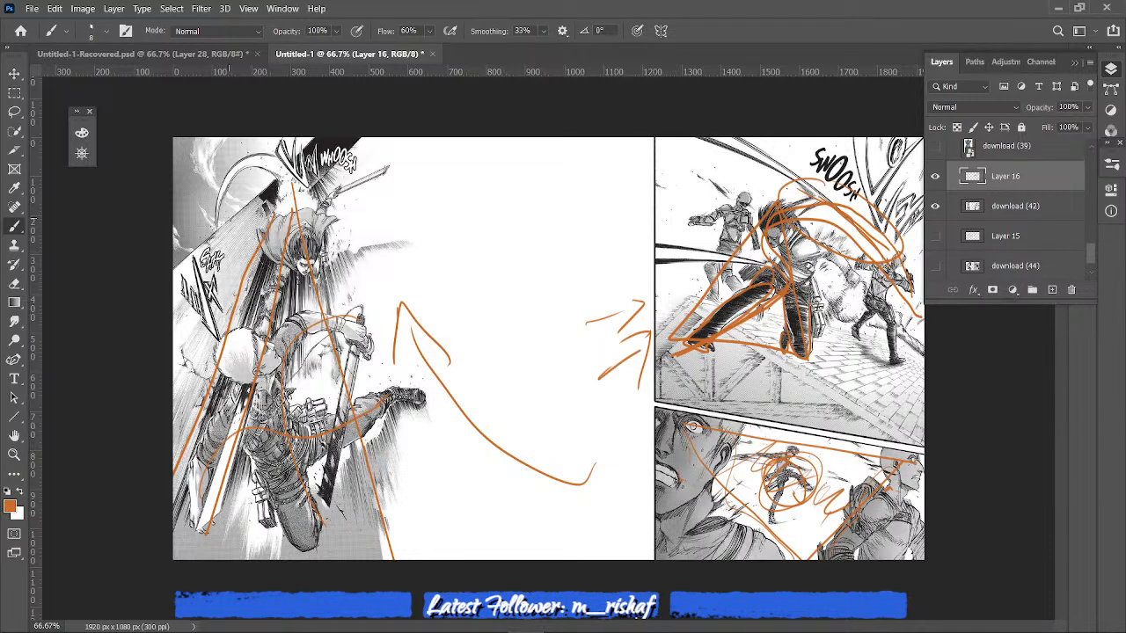
- Trace the sword swing arc above the clashing fighters, then the bald fighter's blade edges, lower leg and raised leg
{"action": "mouse_move", "coordinate": [215, 209]}
{"action": "left_mouse_down"}
{"action": "mouse_move", "coordinate": [261, 144]}
{"action": "mouse_move", "coordinate": [302, 232]}
{"action": "left_mouse_up"}
{"action": "left_click_drag", "start_coordinate": [271, 343], "coordinate": [201, 527]}
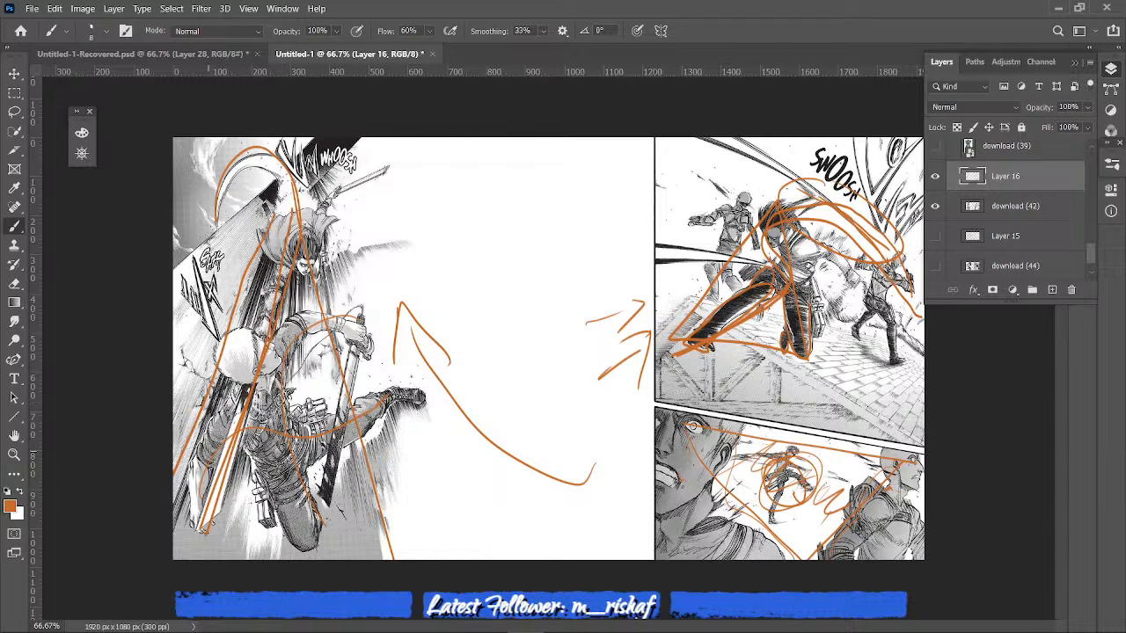
{"action": "left_click_drag", "start_coordinate": [185, 466], "coordinate": [191, 526]}
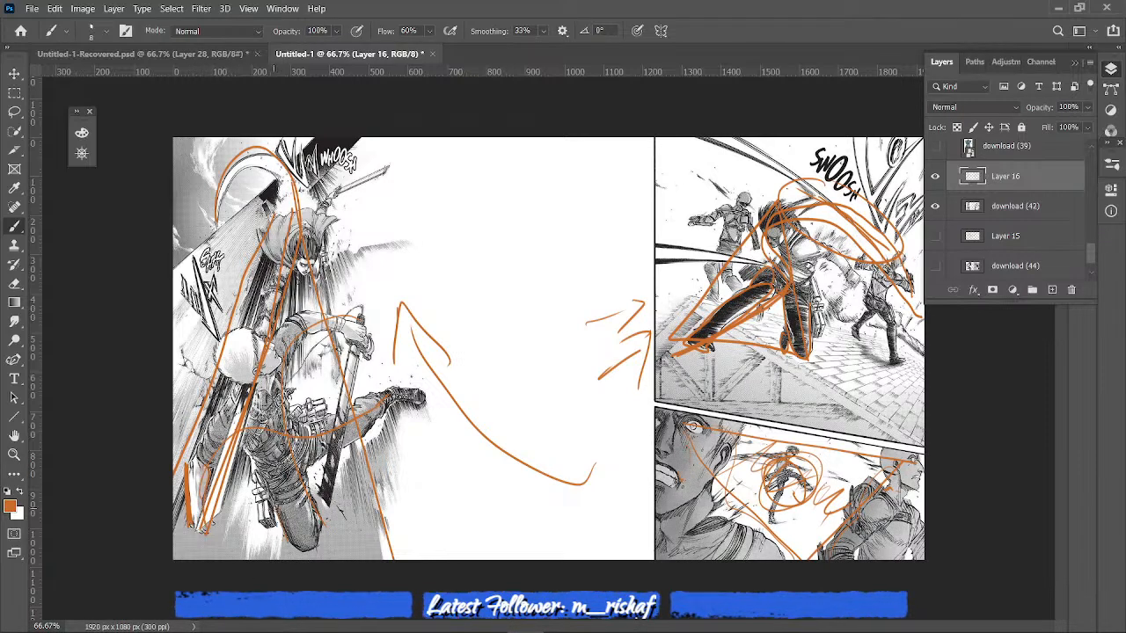
{"action": "mouse_move", "coordinate": [295, 552]}
{"action": "left_mouse_down"}
{"action": "mouse_move", "coordinate": [307, 472]}
{"action": "mouse_move", "coordinate": [392, 417]}
{"action": "left_mouse_up"}
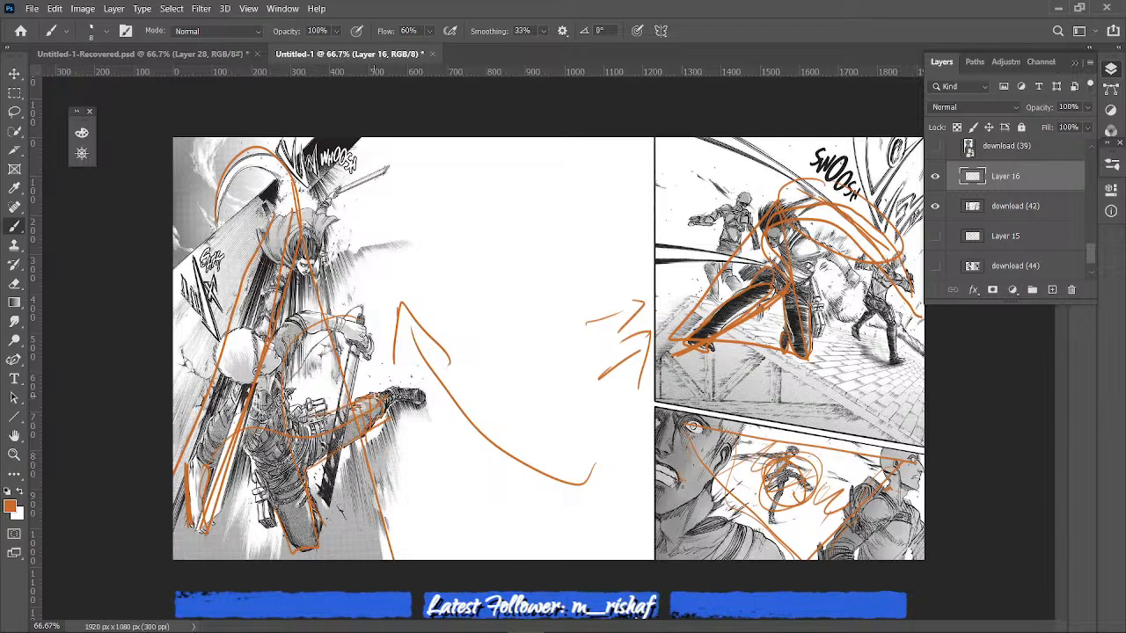
{"action": "left_click_drag", "start_coordinate": [369, 394], "coordinate": [410, 383]}
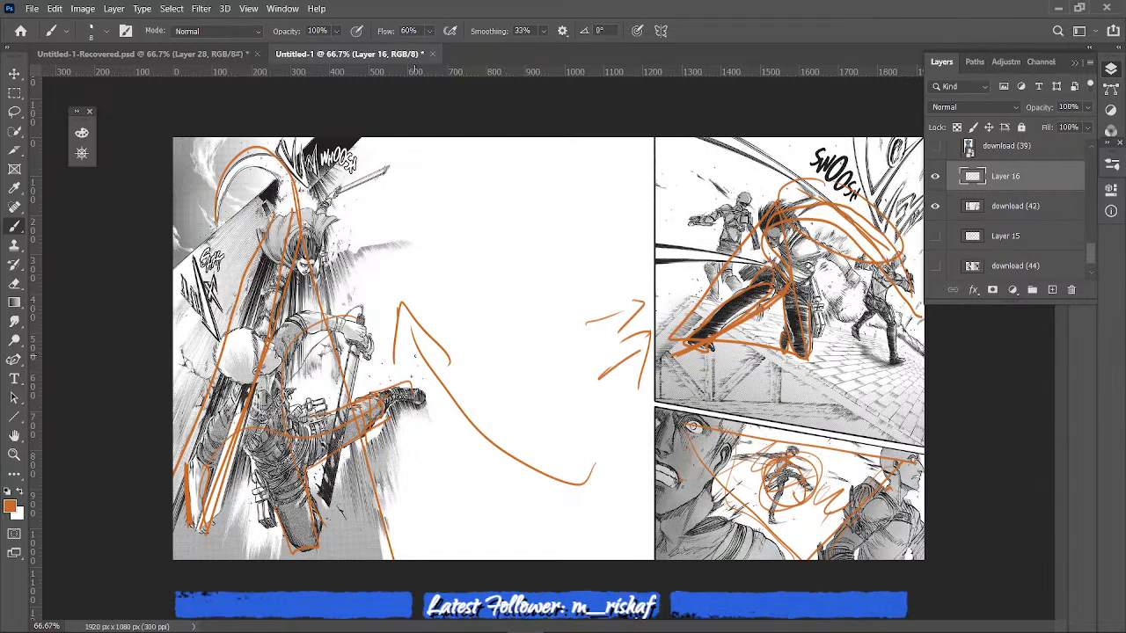
- Sketch a simplified figure with a rounded head, blocky neck and shoulders in the blank area, plus a tiny head above it
{"action": "mouse_move", "coordinate": [475, 327]}
{"action": "left_mouse_down"}
{"action": "mouse_move", "coordinate": [518, 337]}
{"action": "mouse_move", "coordinate": [512, 314]}
{"action": "mouse_move", "coordinate": [499, 345]}
{"action": "mouse_move", "coordinate": [545, 355]}
{"action": "mouse_move", "coordinate": [513, 429]}
{"action": "left_mouse_up"}
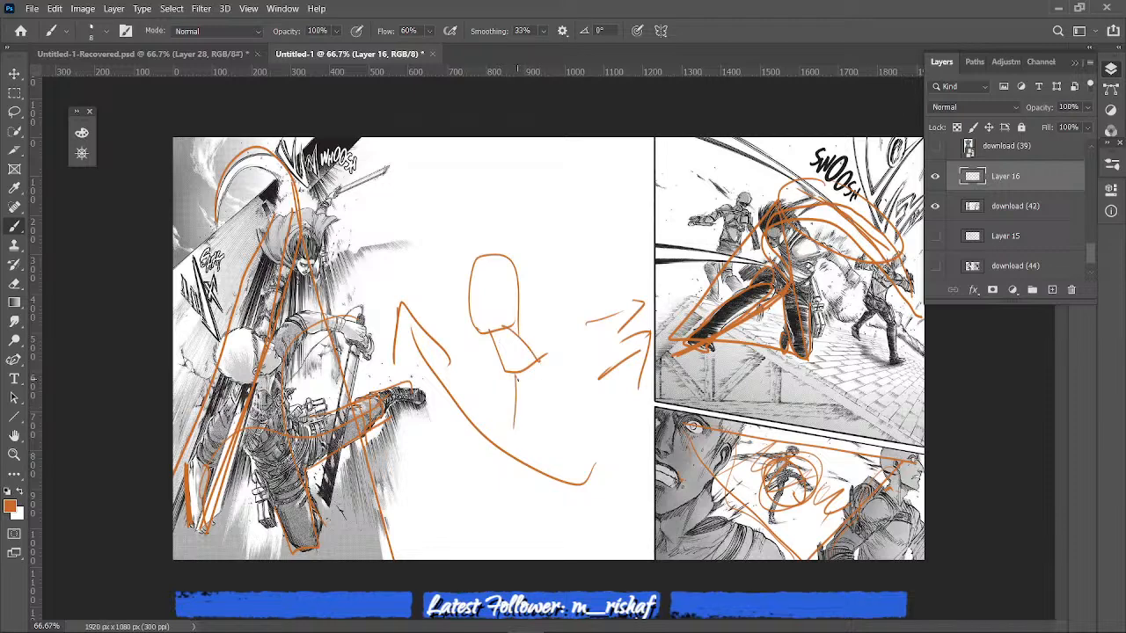
{"action": "mouse_move", "coordinate": [499, 370]}
{"action": "left_mouse_down"}
{"action": "mouse_move", "coordinate": [501, 392]}
{"action": "mouse_move", "coordinate": [505, 357]}
{"action": "mouse_move", "coordinate": [577, 403]}
{"action": "left_mouse_up"}
{"action": "left_click_drag", "start_coordinate": [471, 407], "coordinate": [566, 366]}
{"action": "mouse_move", "coordinate": [466, 376]}
{"action": "left_mouse_down"}
{"action": "mouse_move", "coordinate": [480, 429]}
{"action": "mouse_move", "coordinate": [500, 425]}
{"action": "left_mouse_up"}
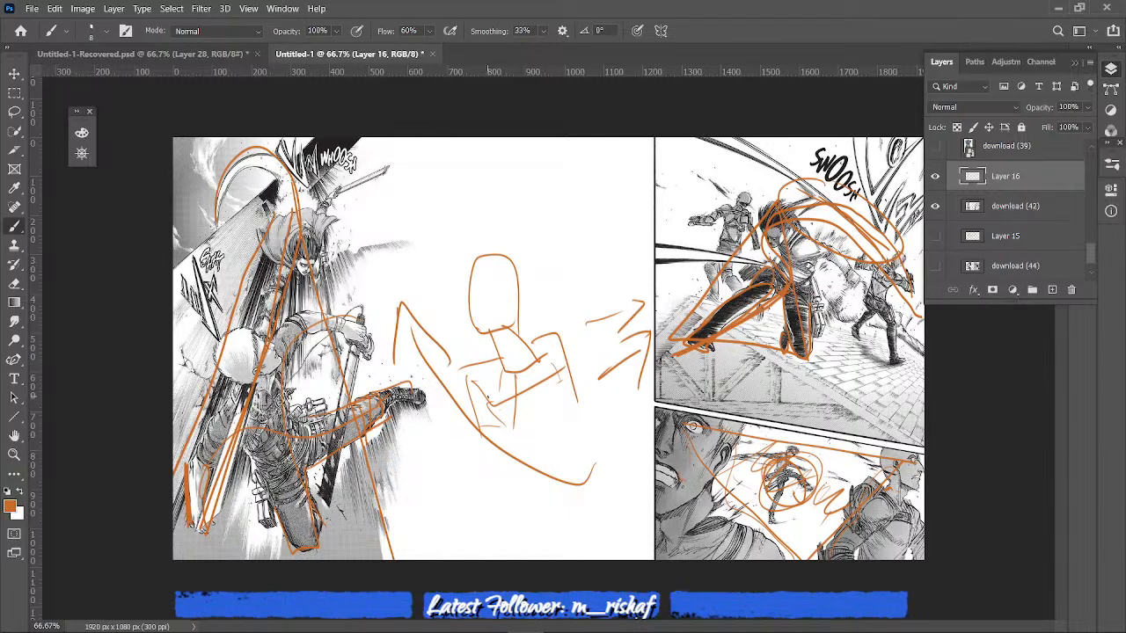
{"action": "mouse_move", "coordinate": [489, 397]}
{"action": "left_mouse_down"}
{"action": "mouse_move", "coordinate": [415, 413]}
{"action": "mouse_move", "coordinate": [426, 438]}
{"action": "left_mouse_up"}
{"action": "mouse_move", "coordinate": [567, 183]}
{"action": "left_mouse_down"}
{"action": "mouse_move", "coordinate": [568, 213]}
{"action": "mouse_move", "coordinate": [561, 189]}
{"action": "left_mouse_up"}
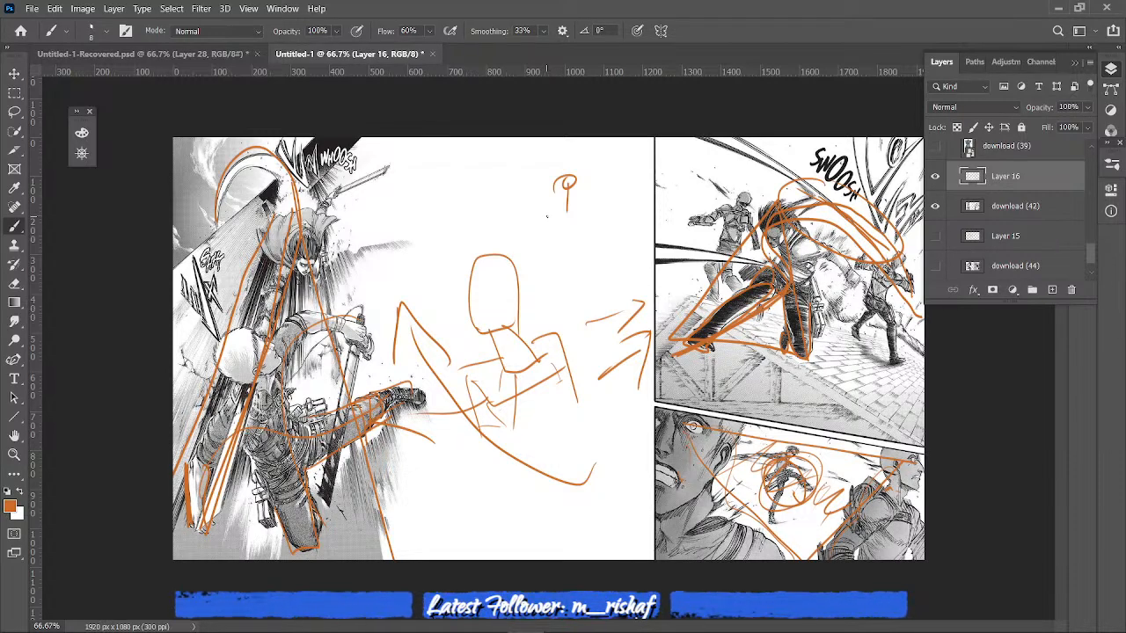
- Erase the large simplified figure sketch from the blank area and return to the brush
{"action": "key", "text": "e"}
{"action": "left_click_drag", "start_coordinate": [496, 275], "coordinate": [496, 274]}
{"action": "left_click_drag", "start_coordinate": [475, 400], "coordinate": [503, 427]}
{"action": "mouse_move", "coordinate": [532, 339]}
{"action": "left_mouse_down"}
{"action": "mouse_move", "coordinate": [594, 323]}
{"action": "mouse_move", "coordinate": [642, 378]}
{"action": "mouse_move", "coordinate": [540, 382]}
{"action": "mouse_move", "coordinate": [540, 368]}
{"action": "left_mouse_up"}
{"action": "key", "text": "b"}
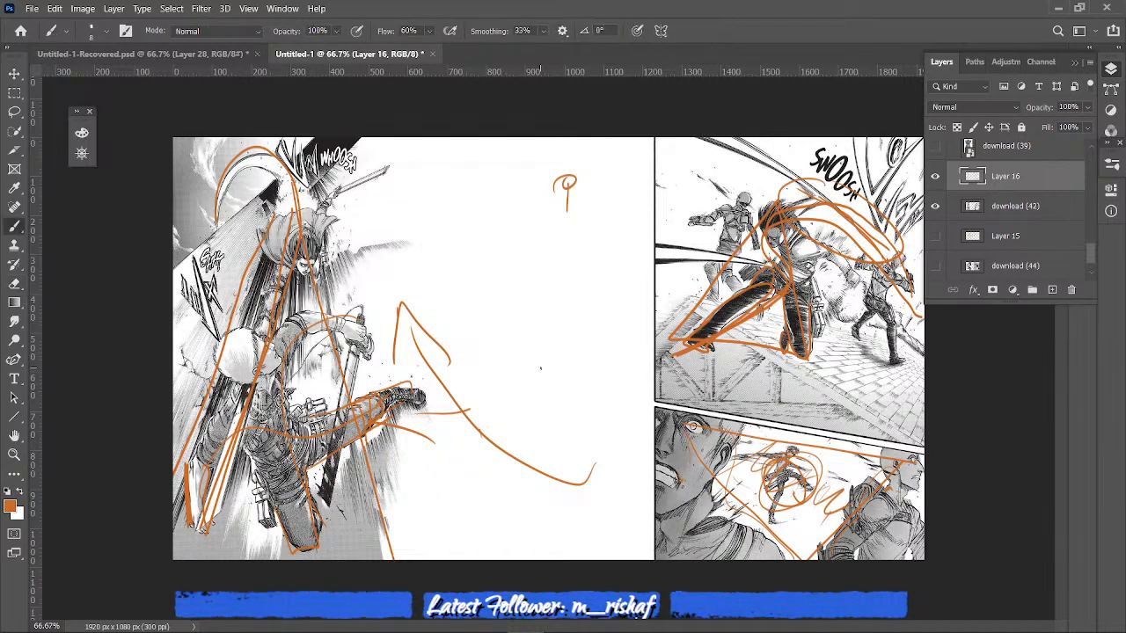
- Circle the bald fighter's head and draw a rounded square in the blank area with arrows aimed at its edges and corners
{"action": "left_click_drag", "start_coordinate": [220, 359], "coordinate": [233, 378]}
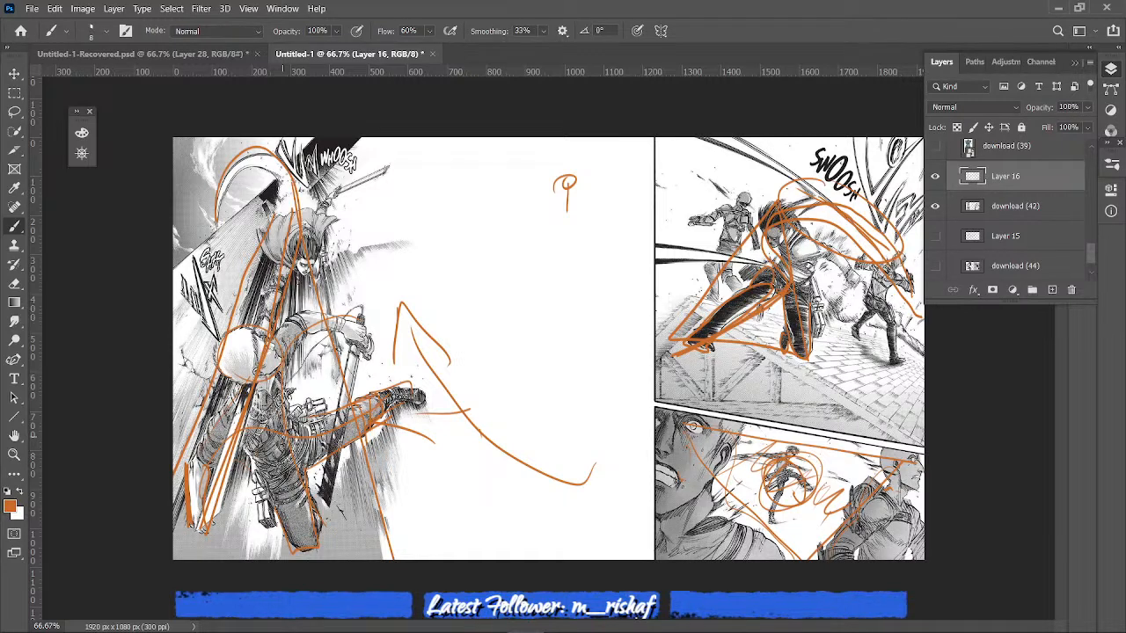
{"action": "mouse_move", "coordinate": [512, 264]}
{"action": "left_mouse_down"}
{"action": "mouse_move", "coordinate": [591, 321]}
{"action": "mouse_move", "coordinate": [579, 392]}
{"action": "mouse_move", "coordinate": [497, 392]}
{"action": "left_mouse_up"}
{"action": "mouse_move", "coordinate": [637, 252]}
{"action": "left_mouse_down"}
{"action": "mouse_move", "coordinate": [565, 306]}
{"action": "mouse_move", "coordinate": [580, 332]}
{"action": "left_mouse_up"}
{"action": "left_click_drag", "start_coordinate": [444, 290], "coordinate": [505, 336]}
{"action": "mouse_move", "coordinate": [498, 274]}
{"action": "left_mouse_down"}
{"action": "mouse_move", "coordinate": [490, 250]}
{"action": "mouse_move", "coordinate": [505, 290]}
{"action": "mouse_move", "coordinate": [518, 271]}
{"action": "left_mouse_up"}
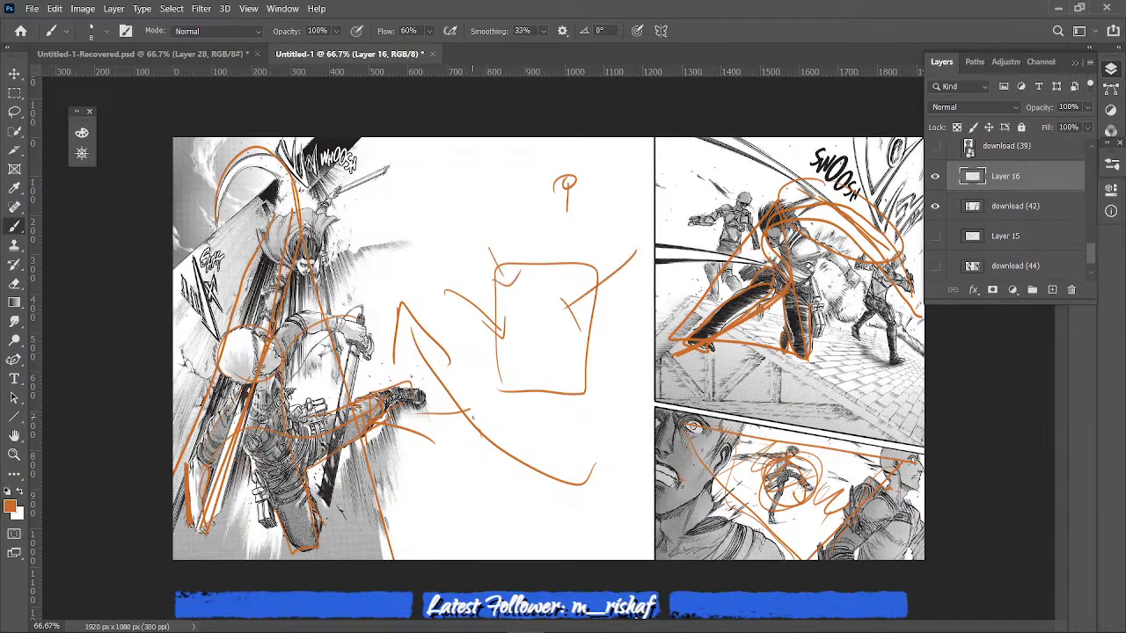
{"action": "mouse_move", "coordinate": [508, 379]}
{"action": "left_mouse_down"}
{"action": "mouse_move", "coordinate": [560, 384]}
{"action": "mouse_move", "coordinate": [580, 398]}
{"action": "mouse_move", "coordinate": [566, 376]}
{"action": "mouse_move", "coordinate": [595, 429]}
{"action": "left_mouse_up"}
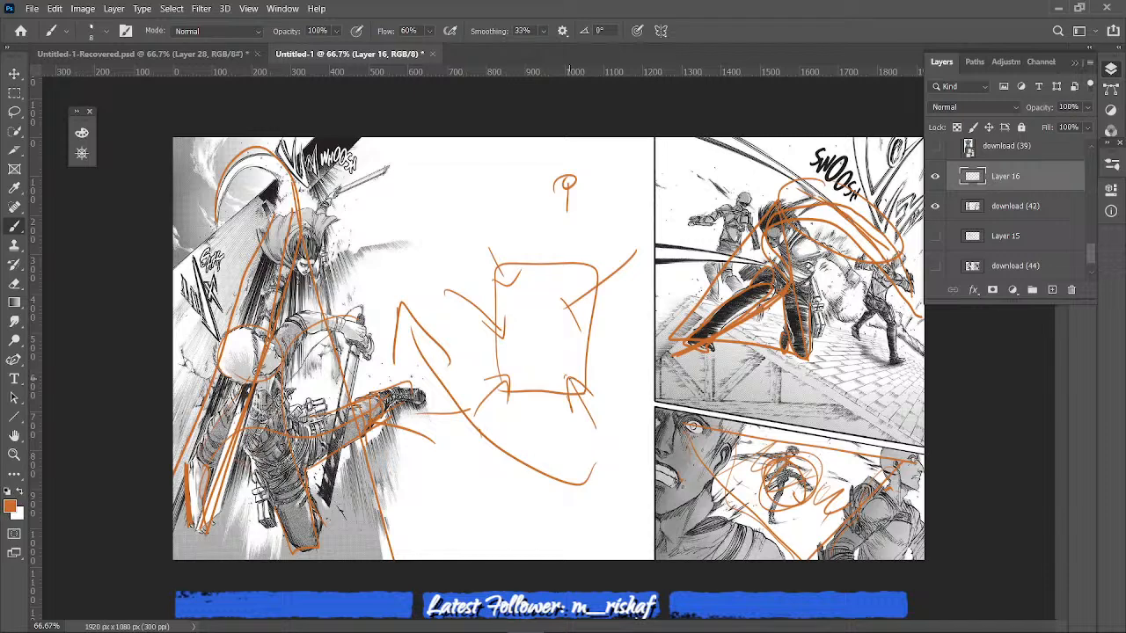
- Add short marks inside the rounded square and draw a wide arc around the bald fighter's head
{"action": "mouse_move", "coordinate": [540, 345]}
{"action": "left_mouse_down"}
{"action": "mouse_move", "coordinate": [516, 318]}
{"action": "mouse_move", "coordinate": [574, 341]}
{"action": "left_mouse_up"}
{"action": "mouse_move", "coordinate": [570, 333]}
{"action": "left_mouse_down"}
{"action": "mouse_move", "coordinate": [575, 349]}
{"action": "mouse_move", "coordinate": [544, 393]}
{"action": "left_mouse_up"}
{"action": "left_click_drag", "start_coordinate": [230, 294], "coordinate": [211, 380]}
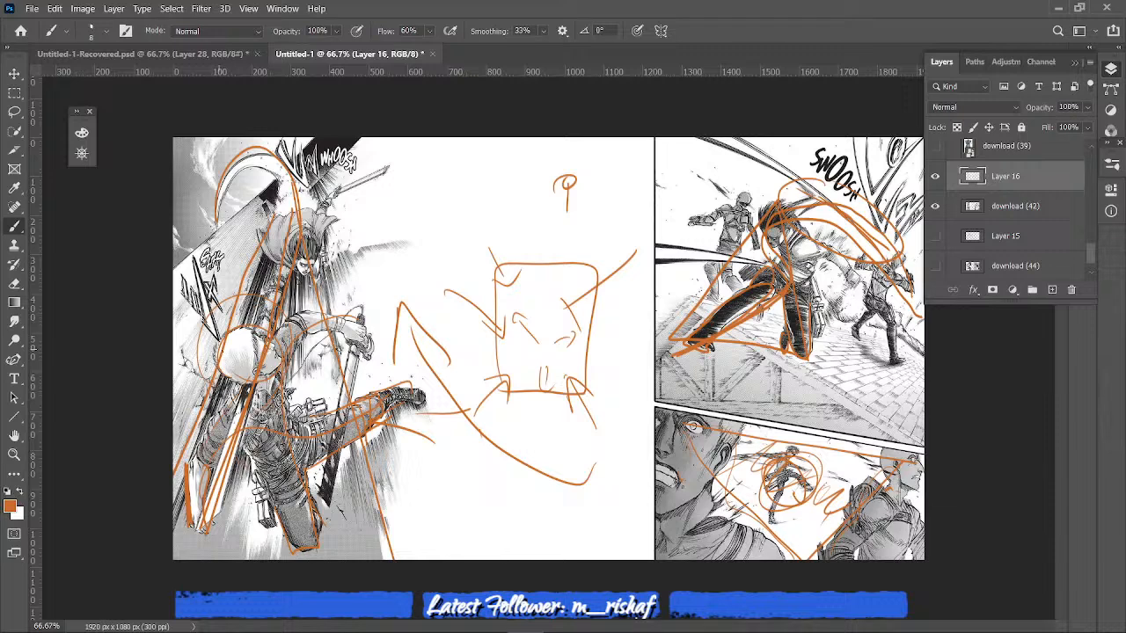